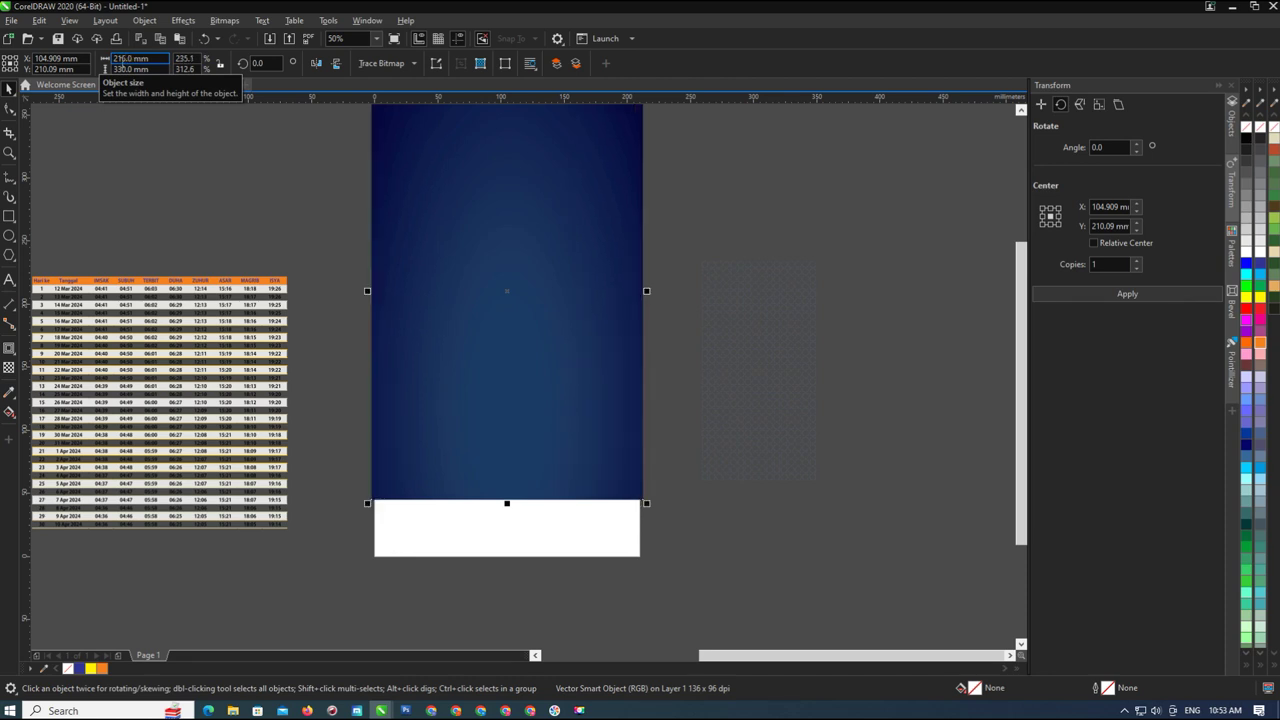
Center the blue gradient background on the page
key(p)
click(749, 358)
click(445, 210)
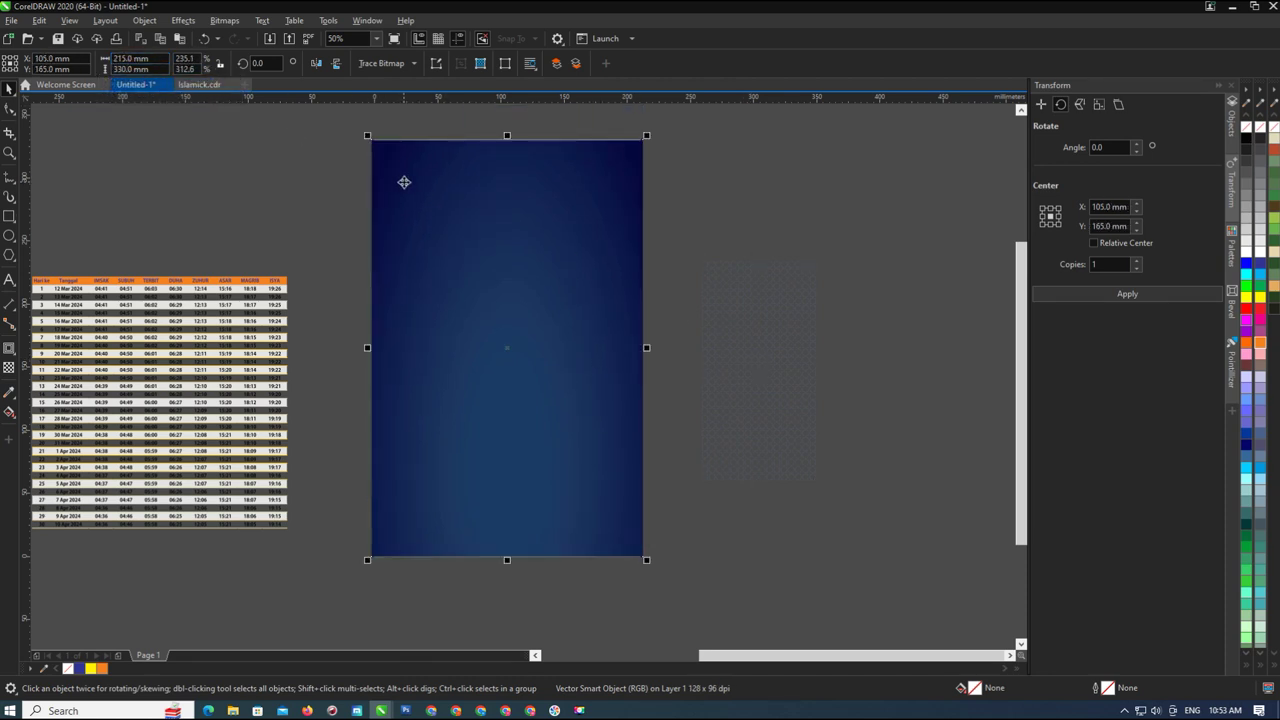
Set the page width to 215 mm and recenter the blue background on the page
click(237, 132)
double_click(148, 58)
text(215)
key(Return)
click(543, 298)
key(p)
Move the blue background partly below the page and add a page-sized rectangle
scroll(553, 300, down, 1)
drag(553, 301, 558, 382)
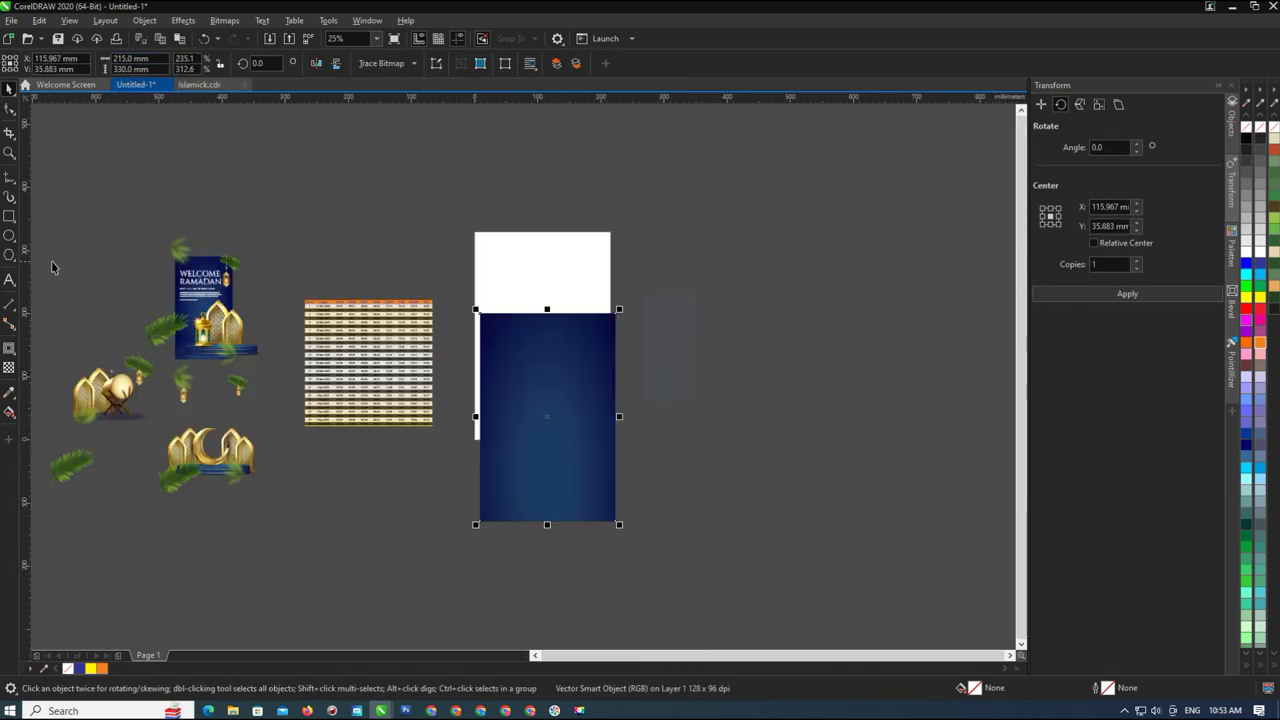
double_click(9, 218)
click(516, 365)
key(alt+c)
key(w)
key(p)
click(533, 305)
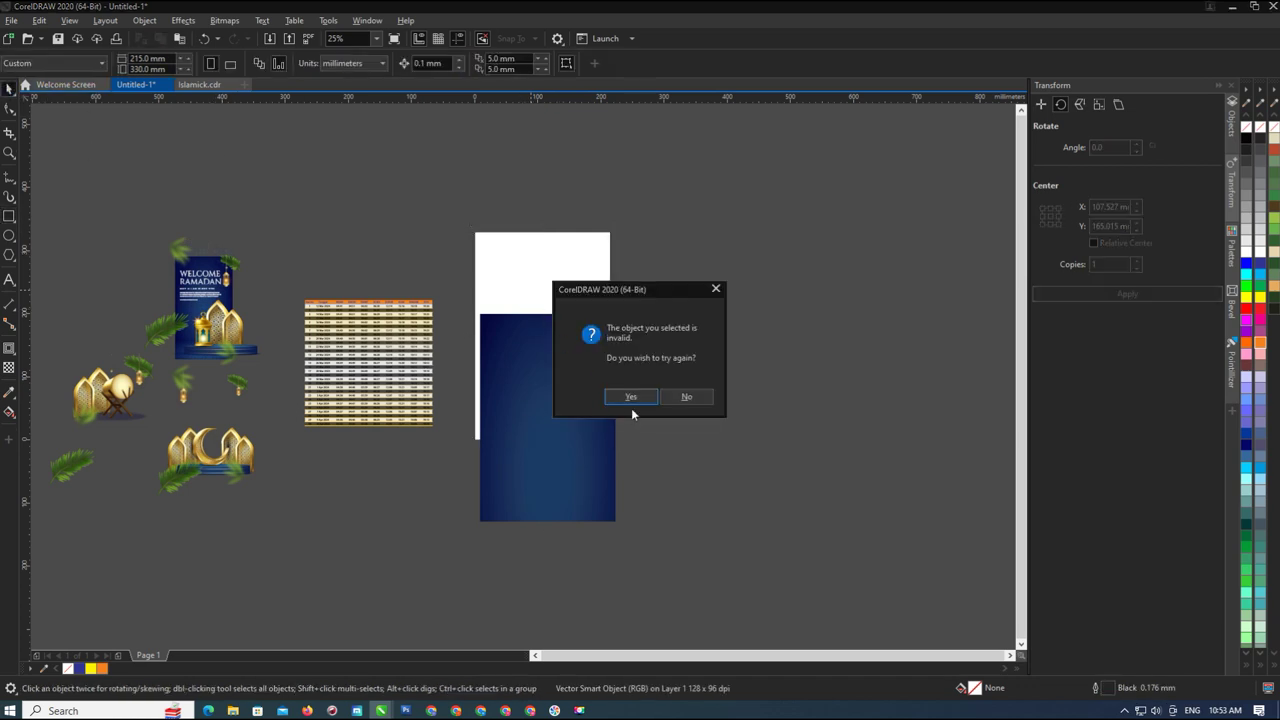
click(700, 398)
PowerClip the blue background into the page-sized rectangle and center it within the frame
click(581, 397)
key(alt+c)
key(w)
key(p)
click(529, 283)
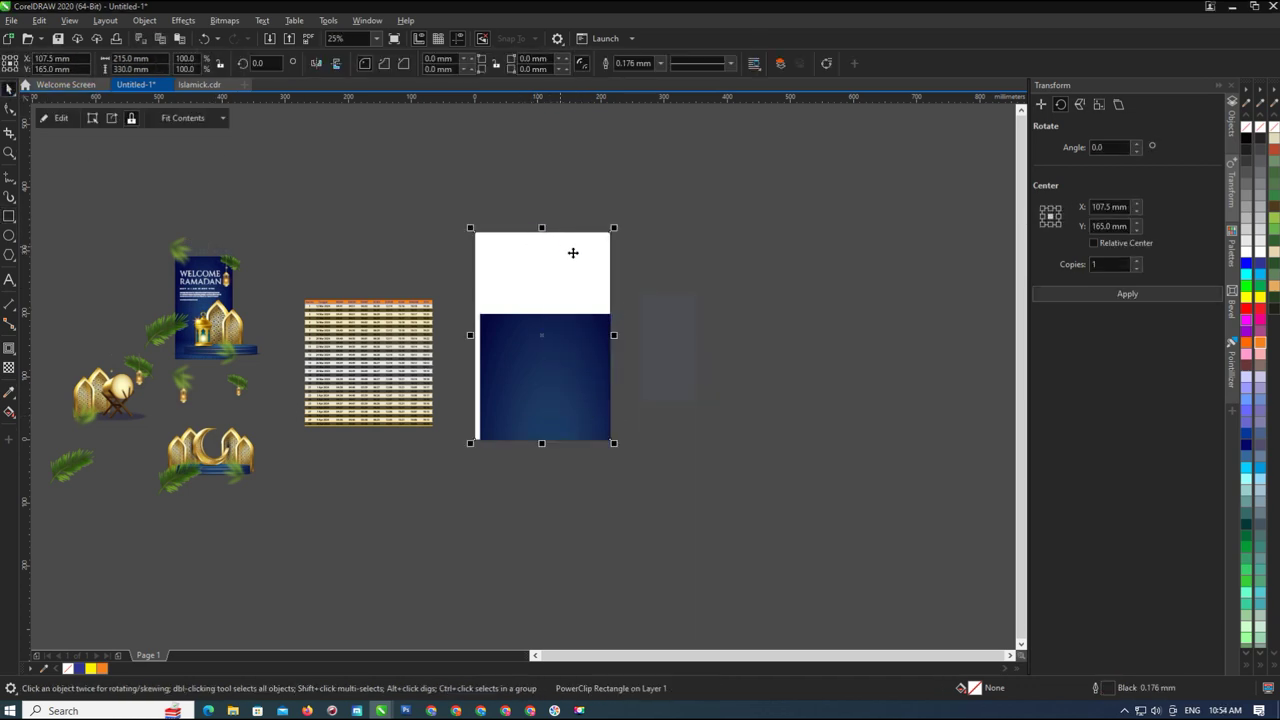
double_click(557, 361)
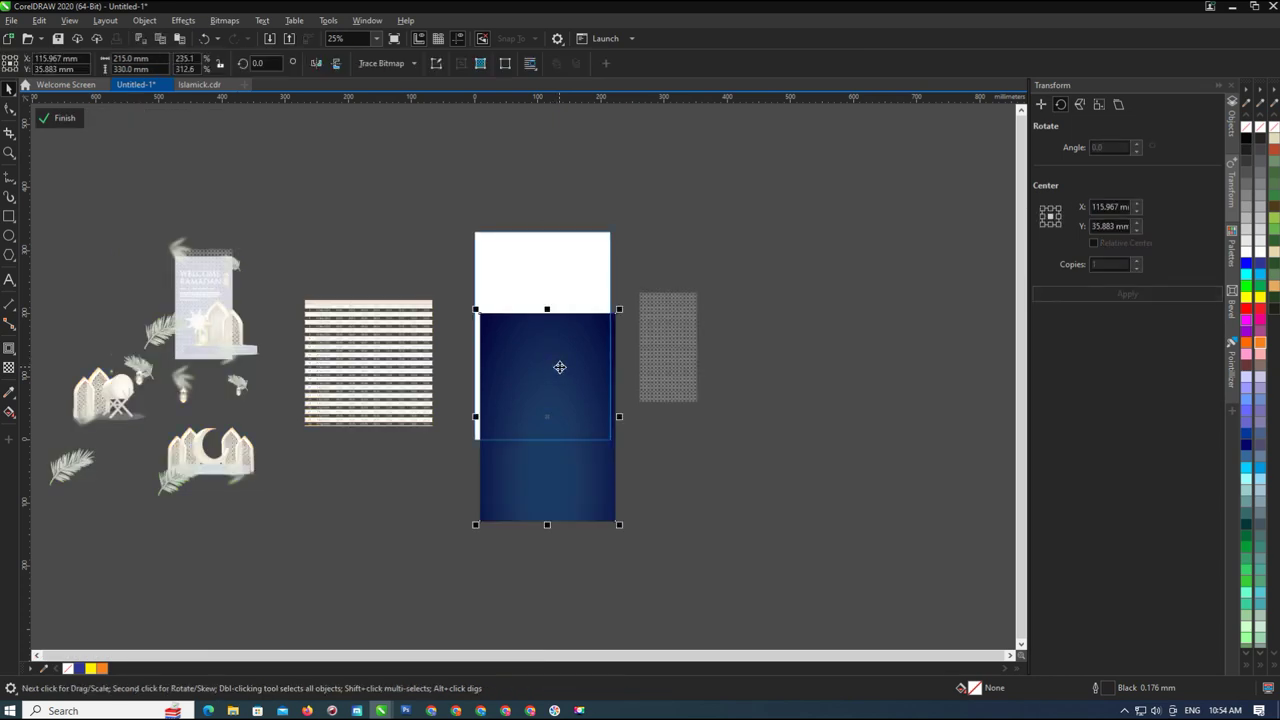
key(p)
Center the faint ornamental pattern on the page and enlarge it to about 163 × 311 mm
click(689, 336)
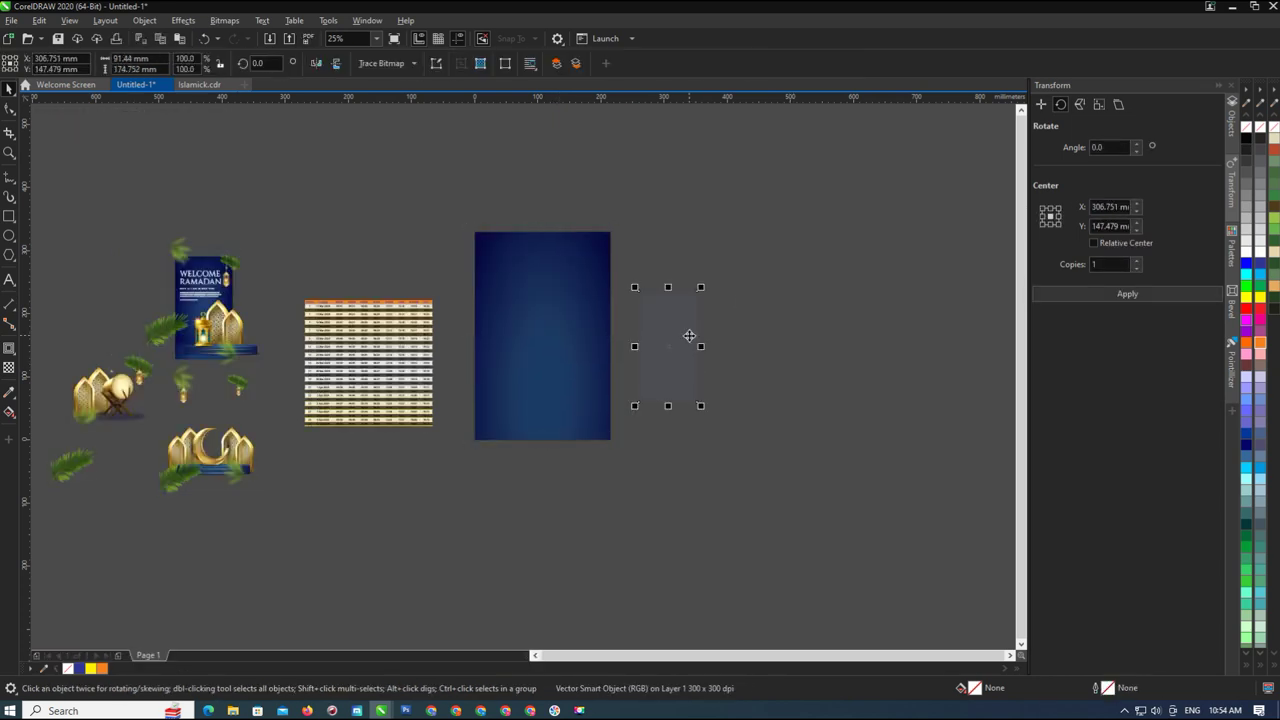
click(705, 336)
scroll(543, 331, up, 2)
click(543, 331)
drag(600, 460, 712, 554)
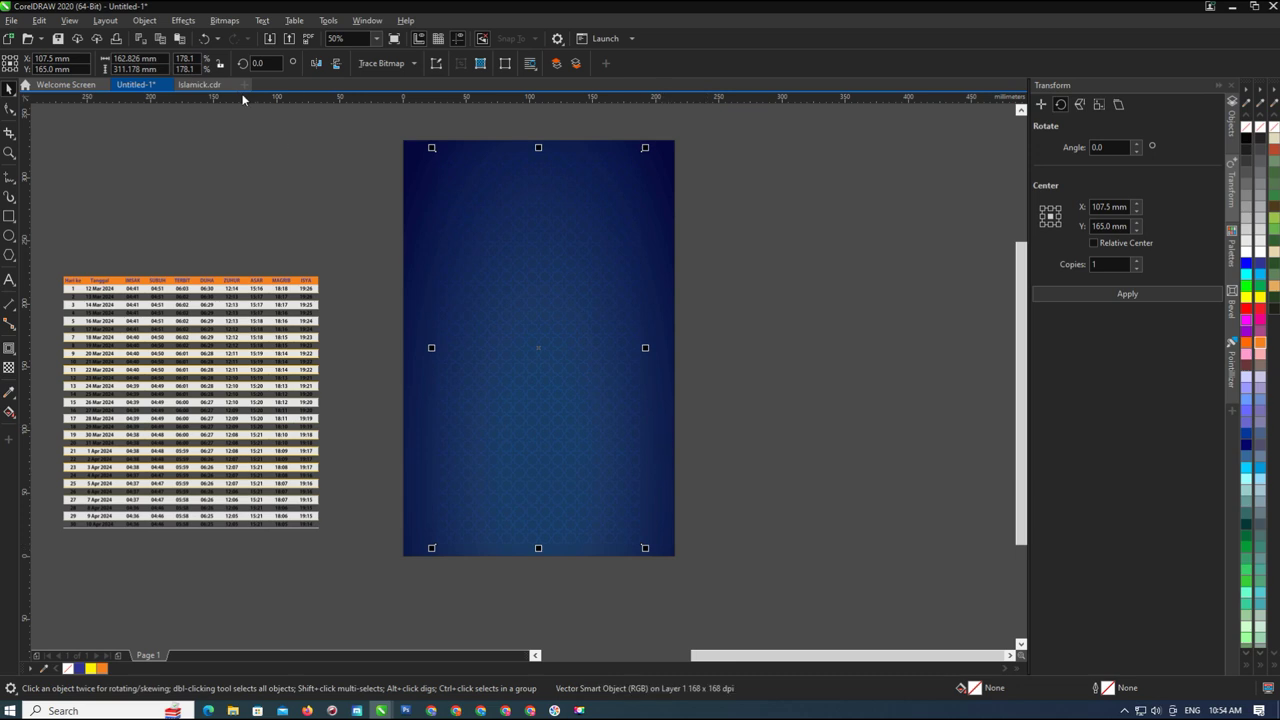
Set the ornamental pattern's size to 215 mm wide and 330 mm high
text(330)
key(Tab)
double_click(127, 60)
text(215)
key(Return)
PowerClip the ornamental pattern into the blue background frame and center it inside
drag(544, 254, 647, 304)
click(551, 150)
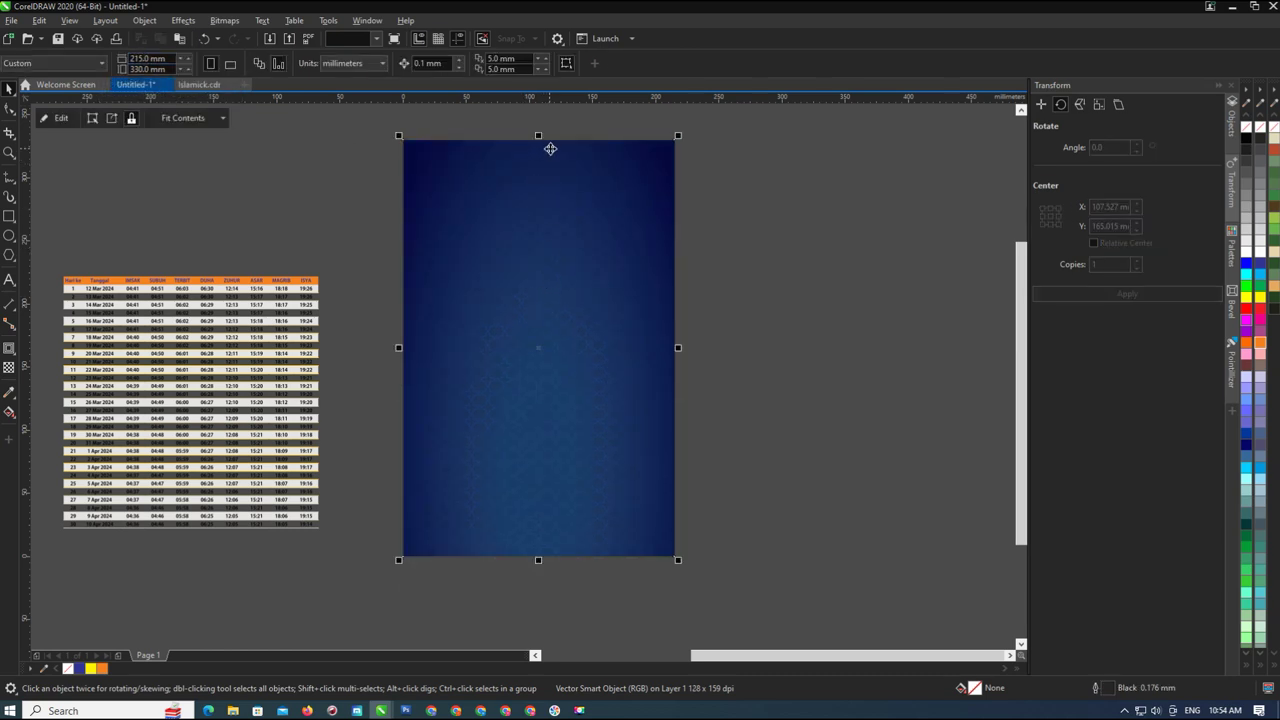
double_click(578, 203)
key(p)
ctrl+click(872, 295)
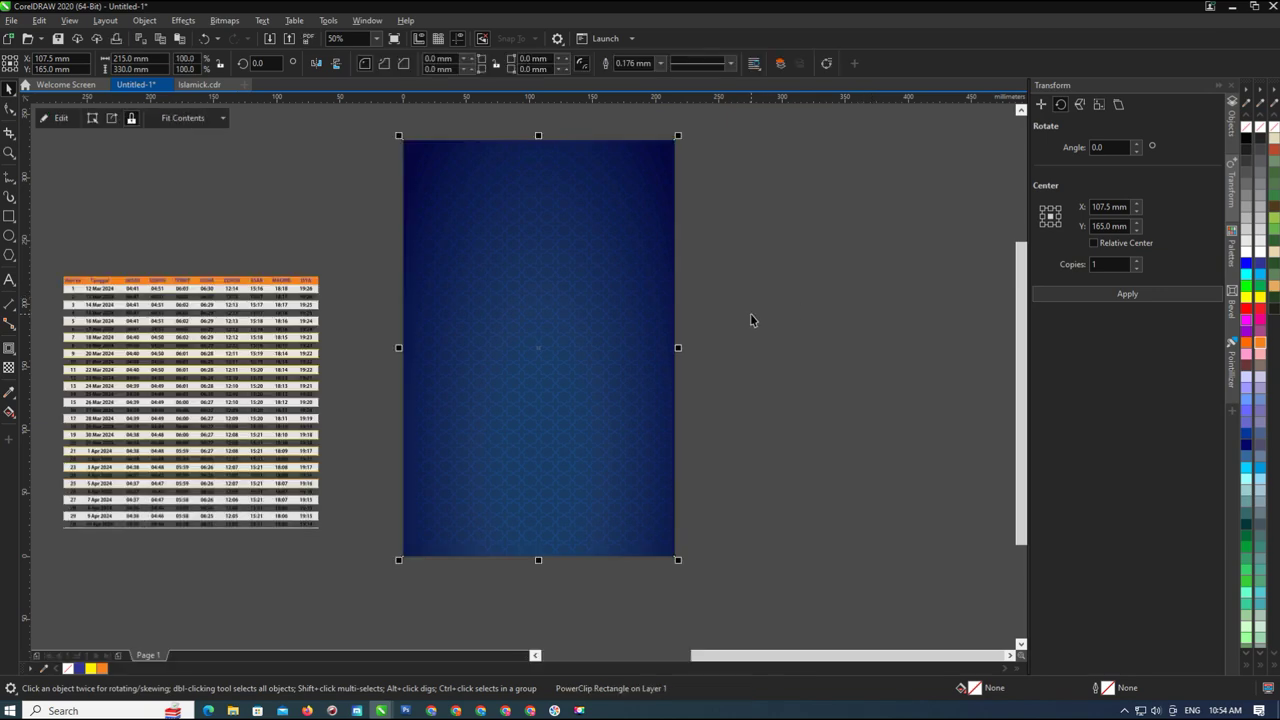
click(750, 313)
Move the prayer schedule table onto the blue background and narrow it to about 175 mm wide
scroll(511, 326, up, 2)
scroll(511, 326, down, 4)
scroll(566, 326, down, 2)
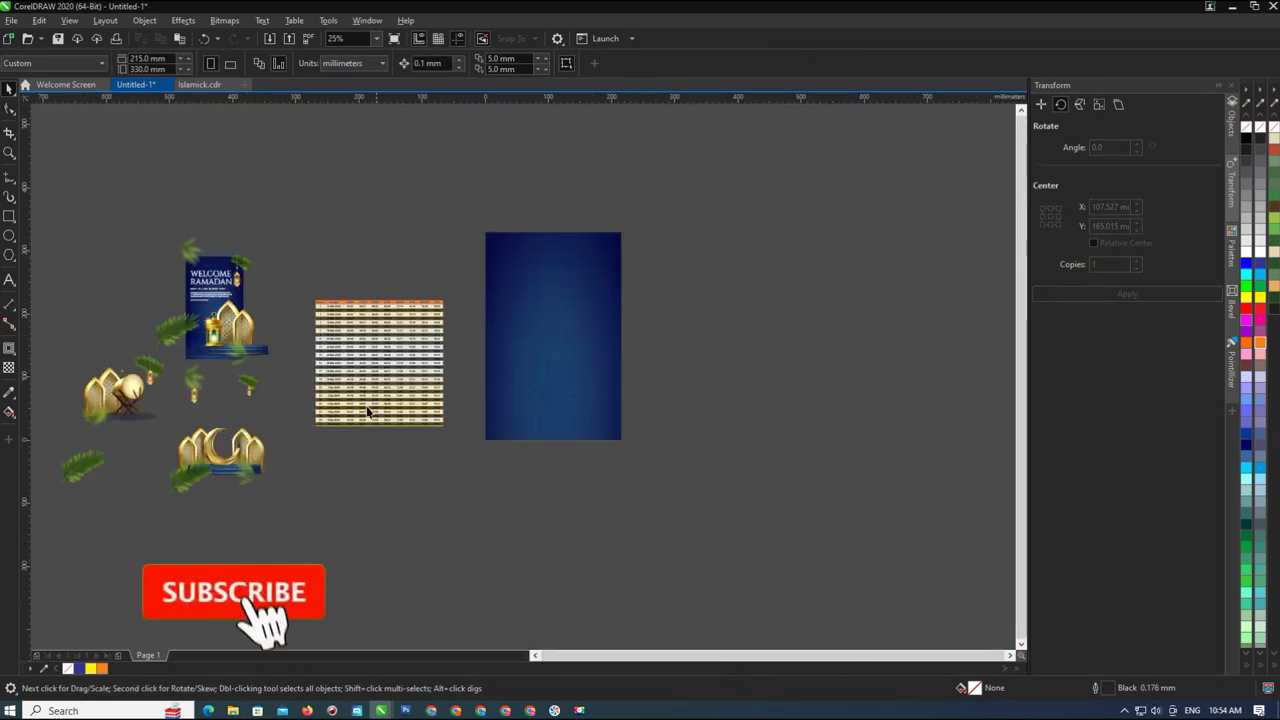
drag(307, 287, 462, 487)
drag(380, 373, 562, 355)
scroll(584, 322, up, 1)
drag(669, 370, 636, 370)
Draw a white rectangle without outline, about 191 × 219 mm, around the schedule table and place it behind the table
click(9, 216)
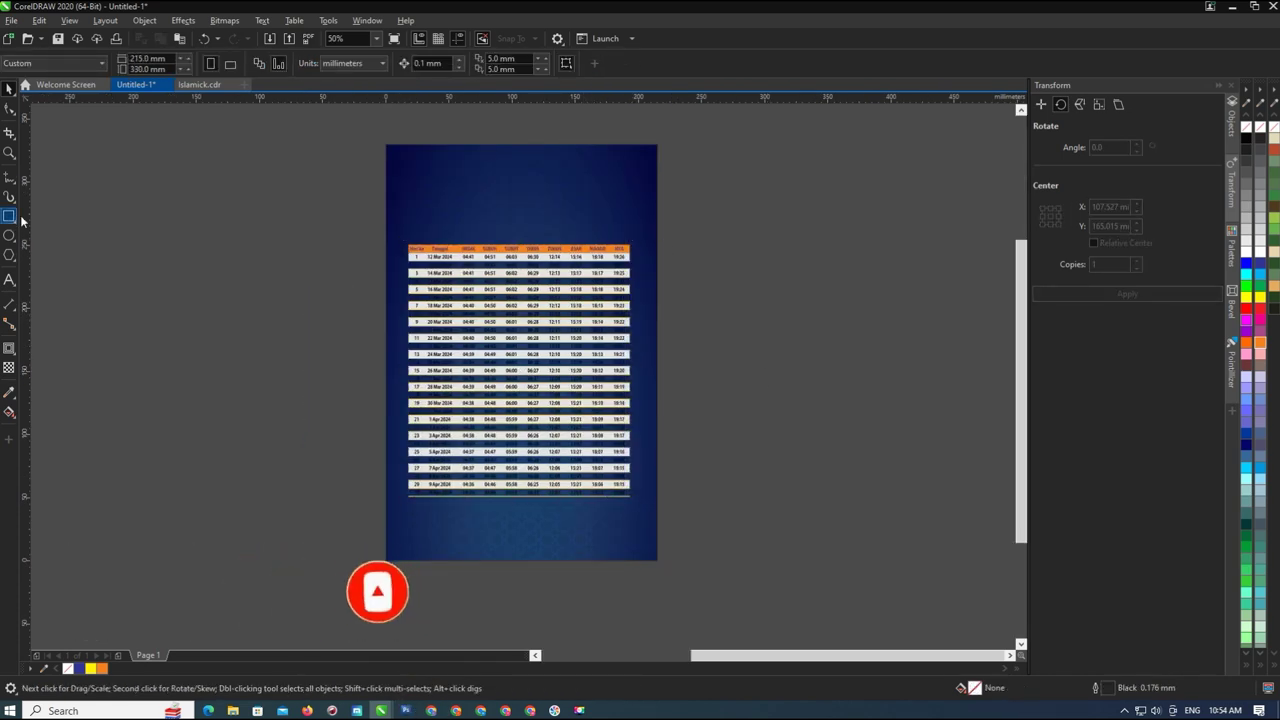
drag(401, 236, 645, 514)
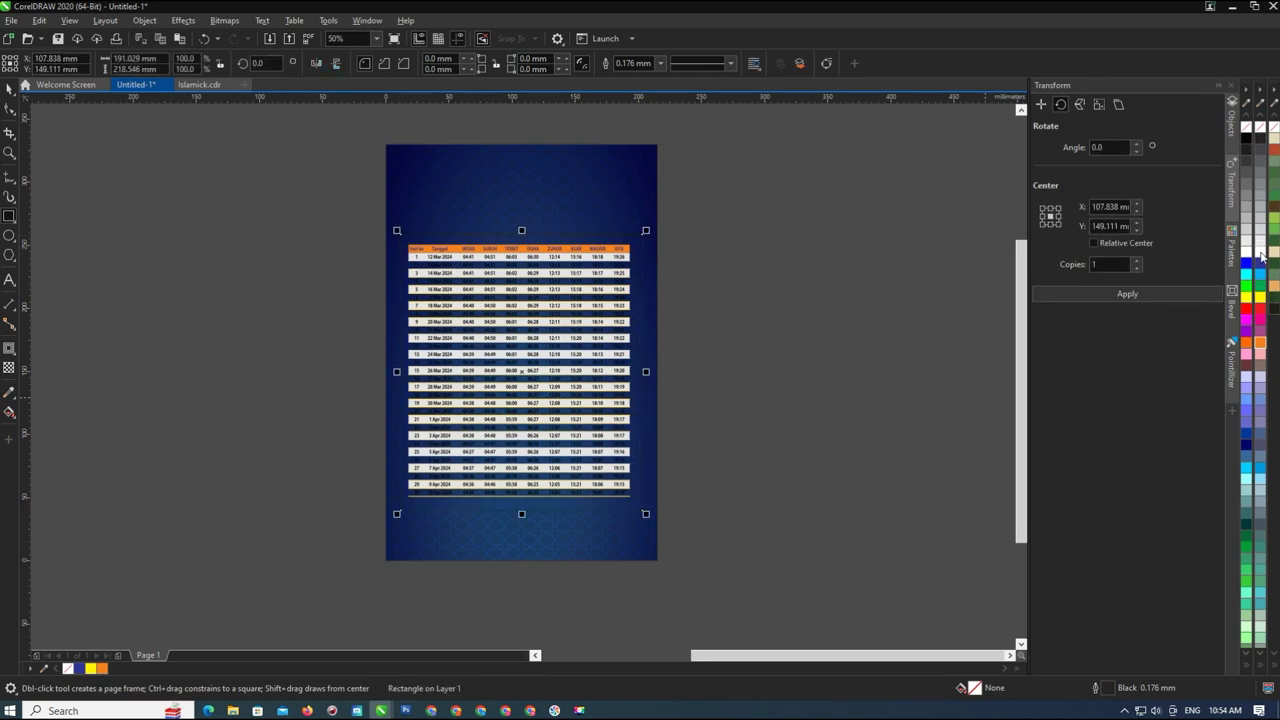
click(1260, 254)
right_click(1274, 132)
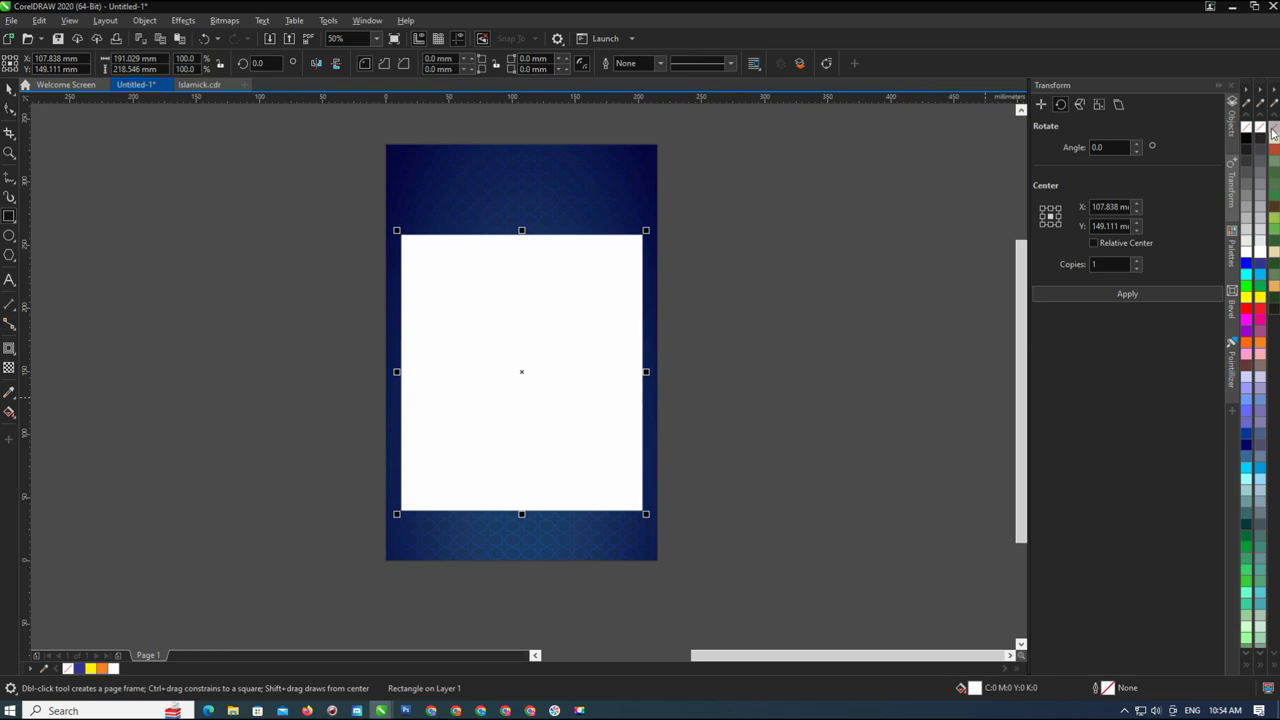
key(shift+Page_Down)
key(ctrl+Page_Up)
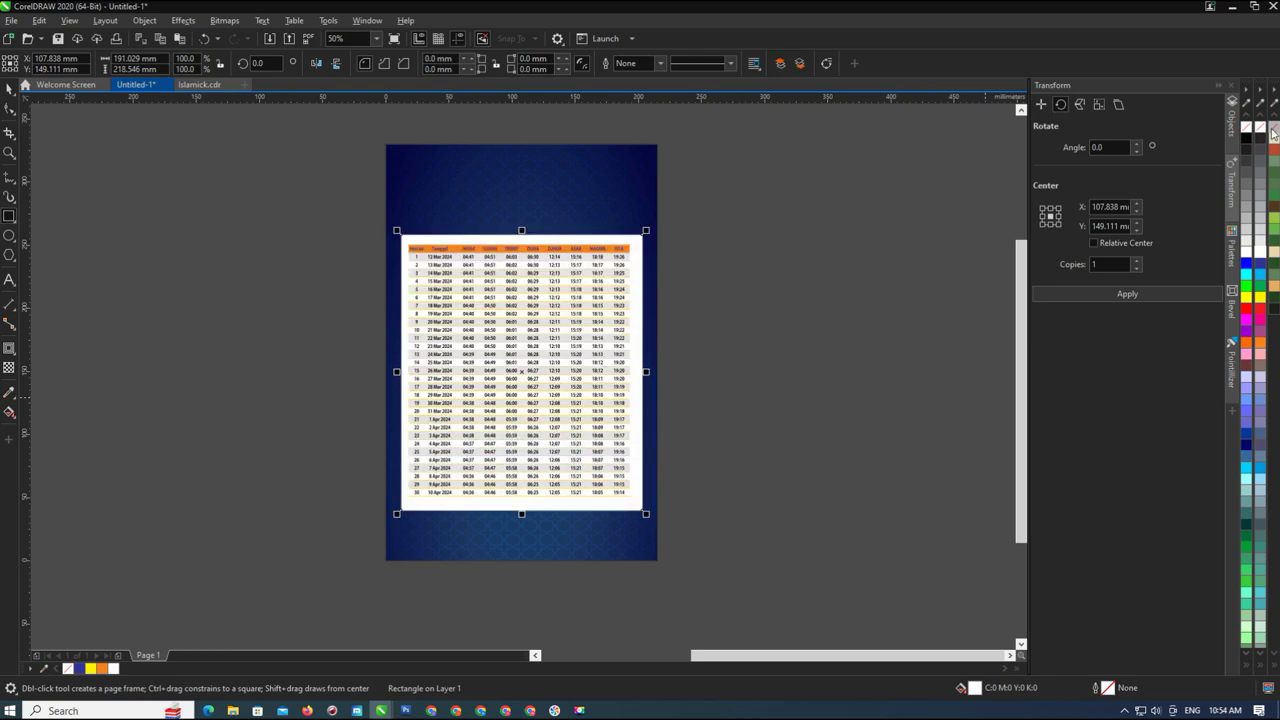
Align the white panel horizontally with the center of the blue background
click(10, 90)
click(528, 218)
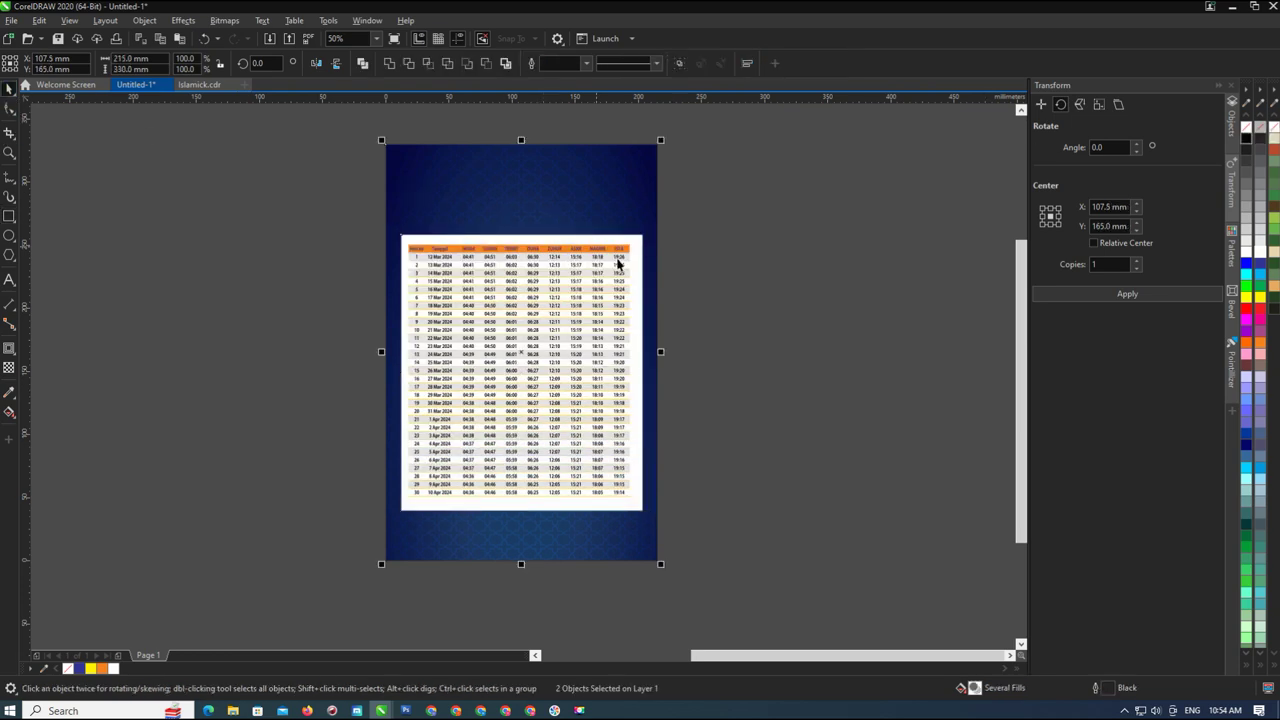
click(728, 282)
scroll(624, 480, up, 2)
click(648, 528)
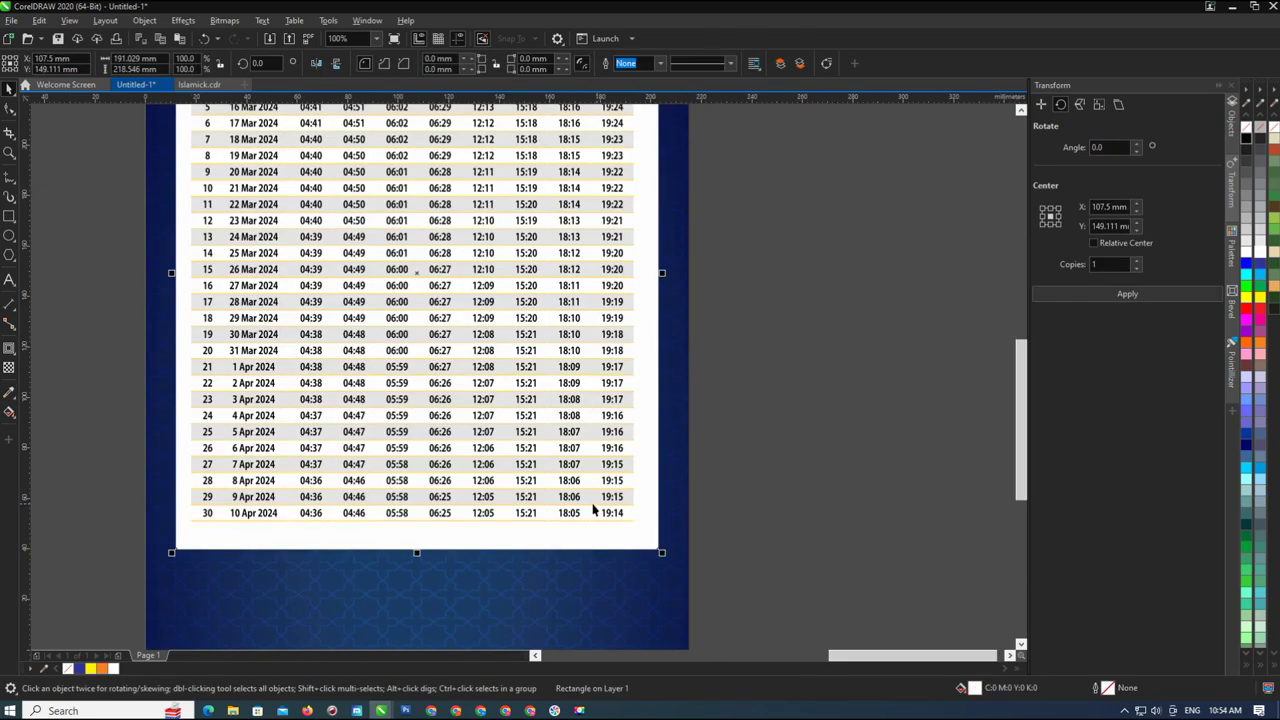
Enlarge the schedule table proportionally to about 181 × 206 mm
click(595, 519)
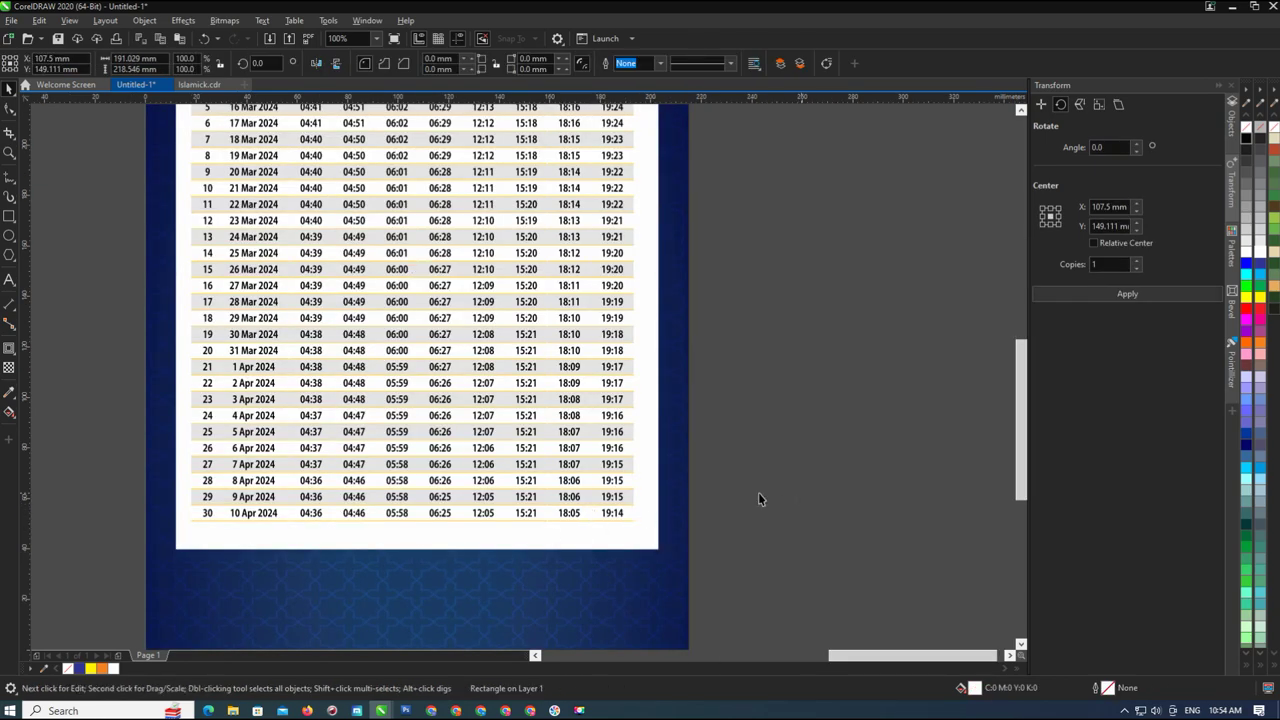
click(758, 494)
scroll(644, 499, down, 1)
click(574, 262)
click(584, 265)
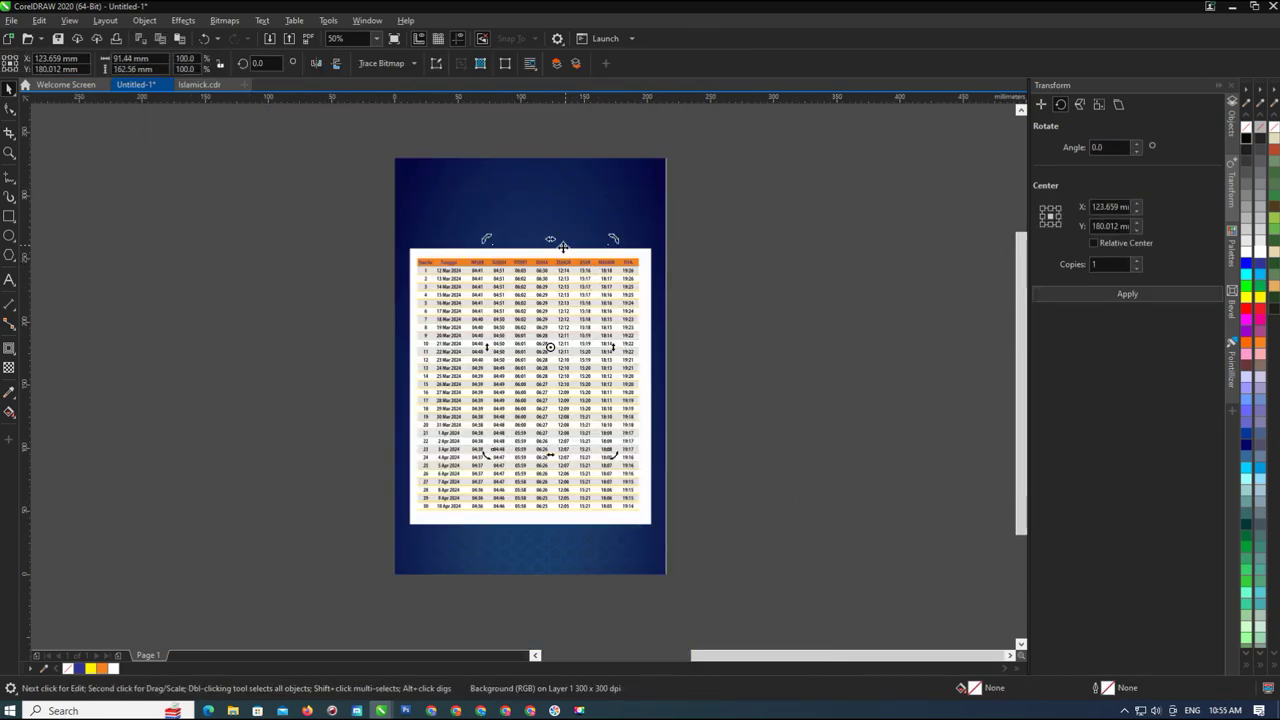
click(576, 264)
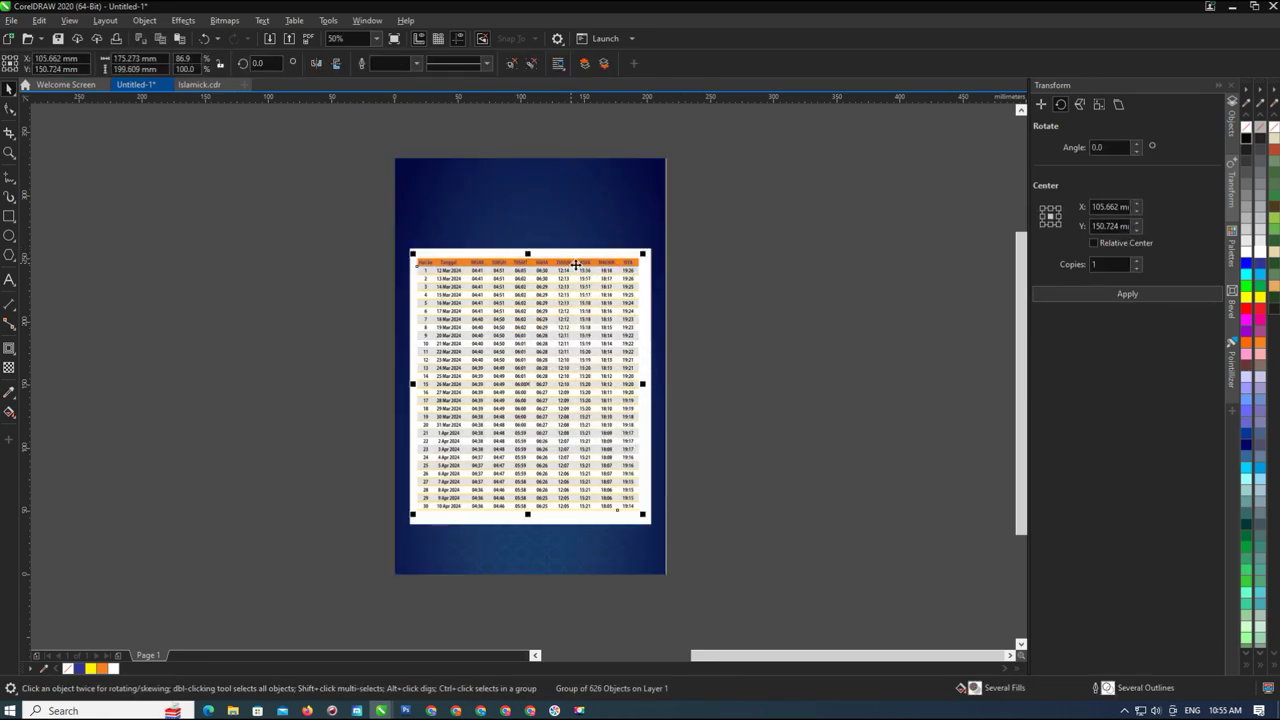
scroll(648, 393, up, 2)
drag(688, 617, 702, 632)
scroll(467, 633, down, 2)
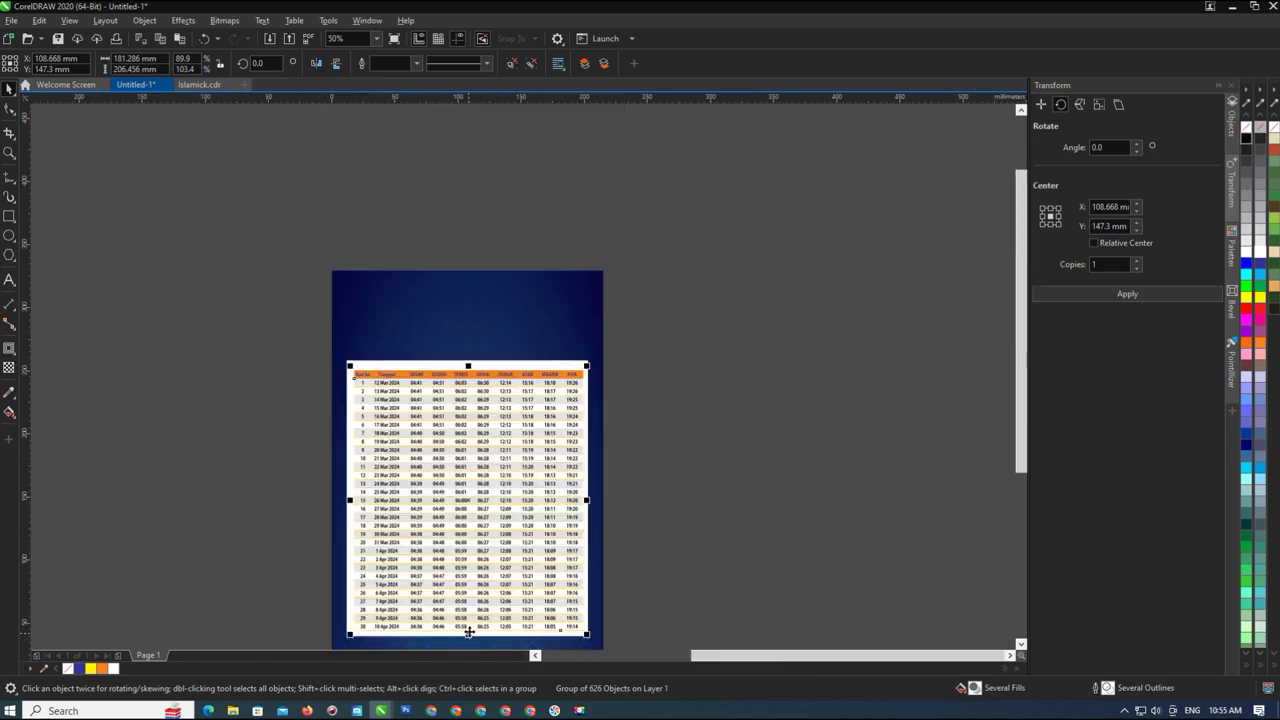
Center the schedule table horizontally and vertically on the white panel
scroll(427, 418, up, 4)
shift+click(451, 312)
key(c)
key(e)
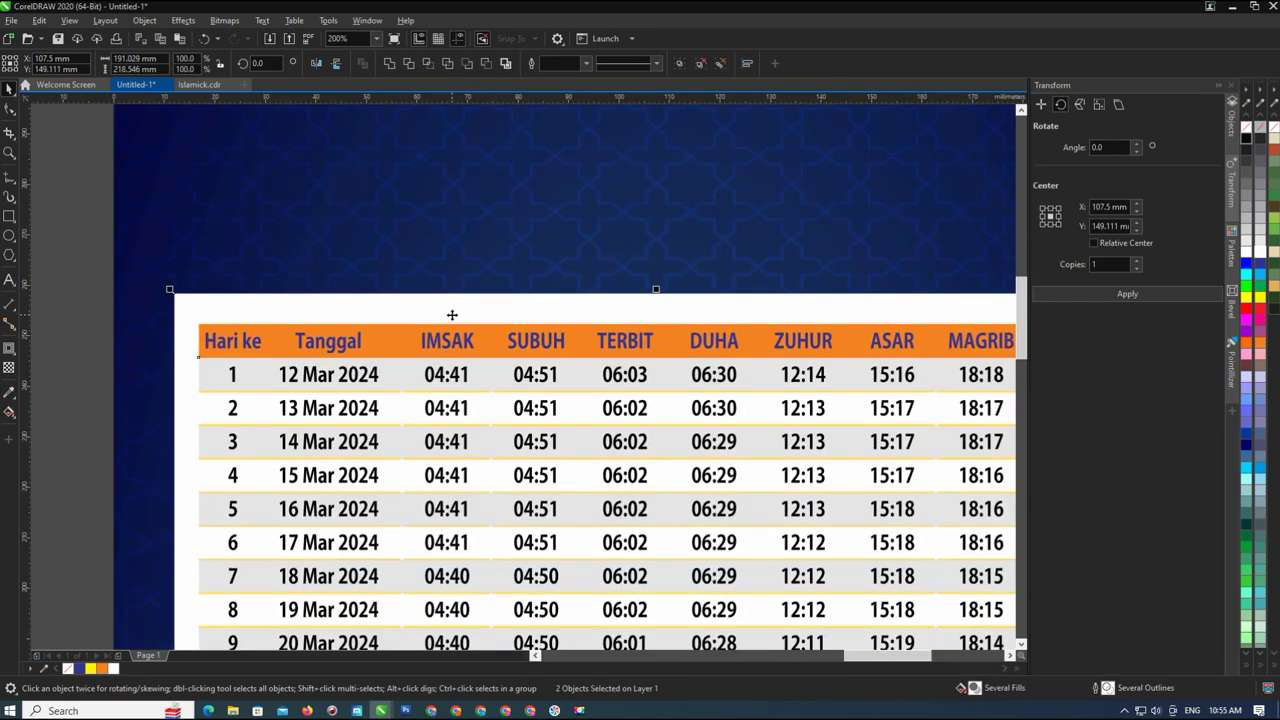
scroll(452, 312, down, 2)
click(905, 304)
Stretch the schedule table slightly taller within the white panel
click(543, 364)
scroll(490, 316, up, 1)
drag(490, 308, 490, 304)
scroll(488, 336, down, 2)
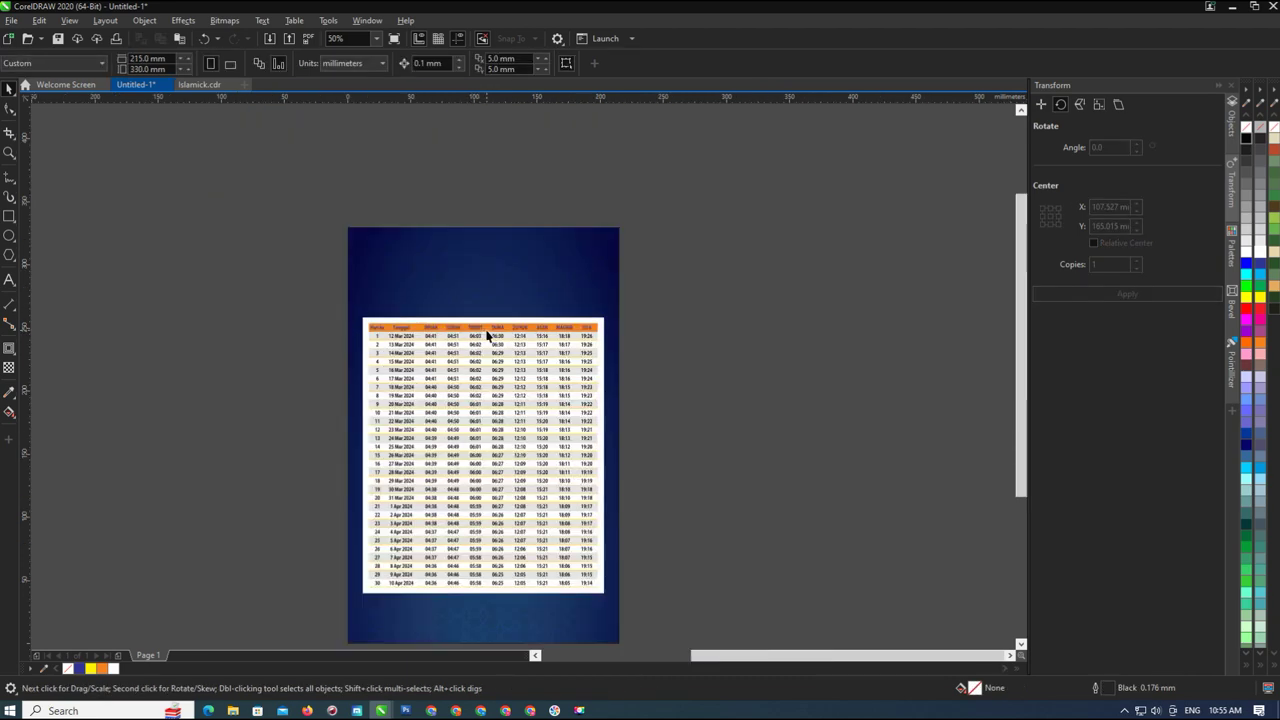
Move the schedule table together with its white panel slightly up the page
scroll(737, 349, down, 2)
key(Escape)
click(306, 505)
click(720, 422)
drag(707, 317, 531, 487)
drag(594, 407, 595, 405)
click(63, 372)
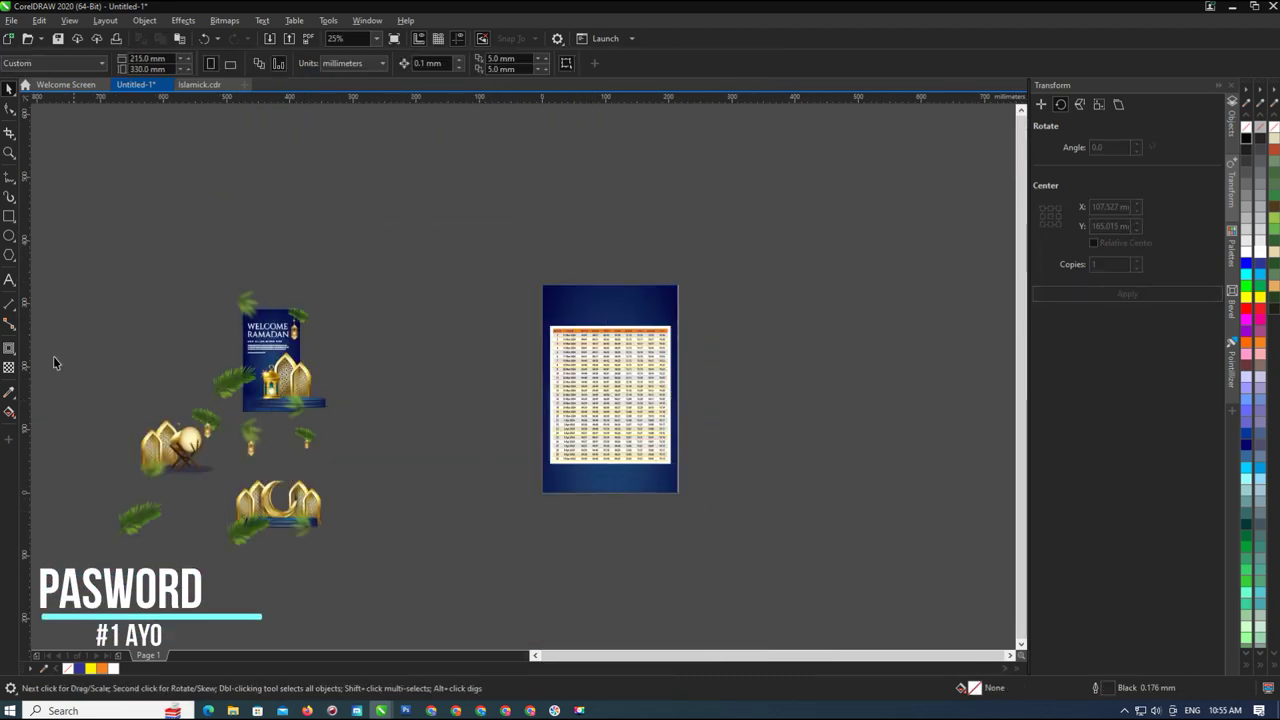
Add the artistic text "Jadwal Imsakiyah" in the empty area beside the poster
click(10, 281)
click(451, 294)
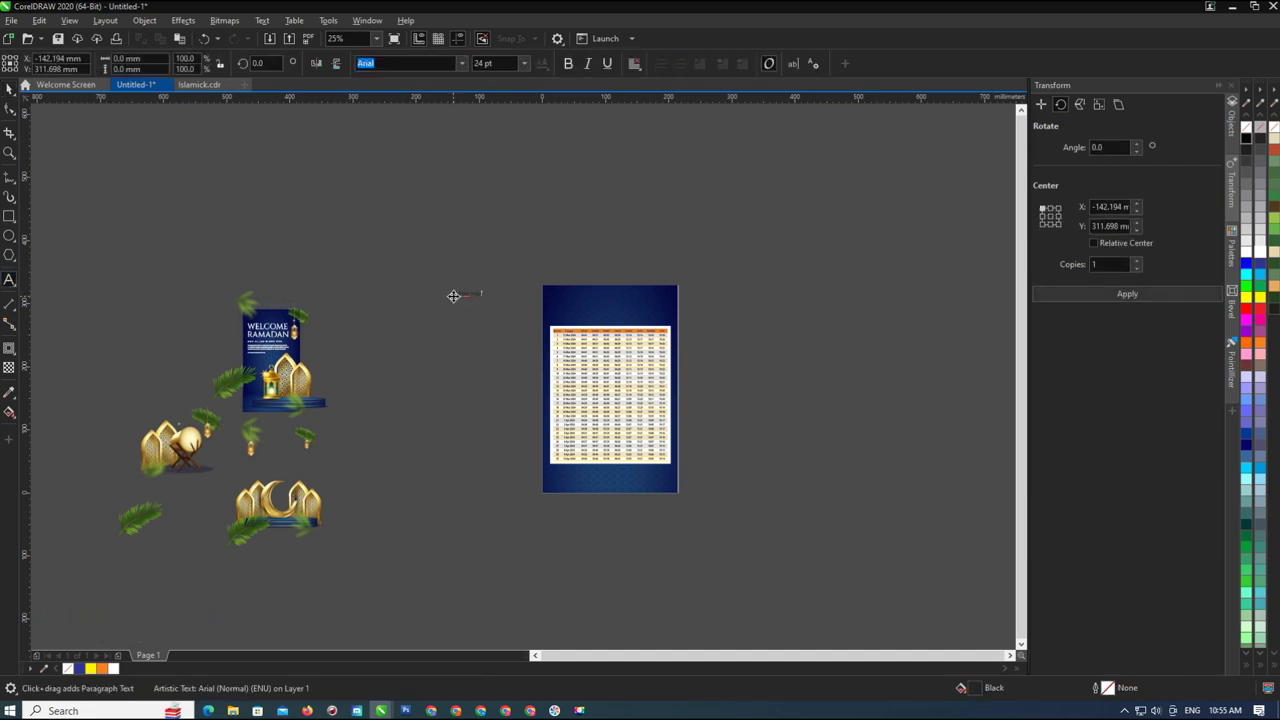
scroll(484, 293, up, 2)
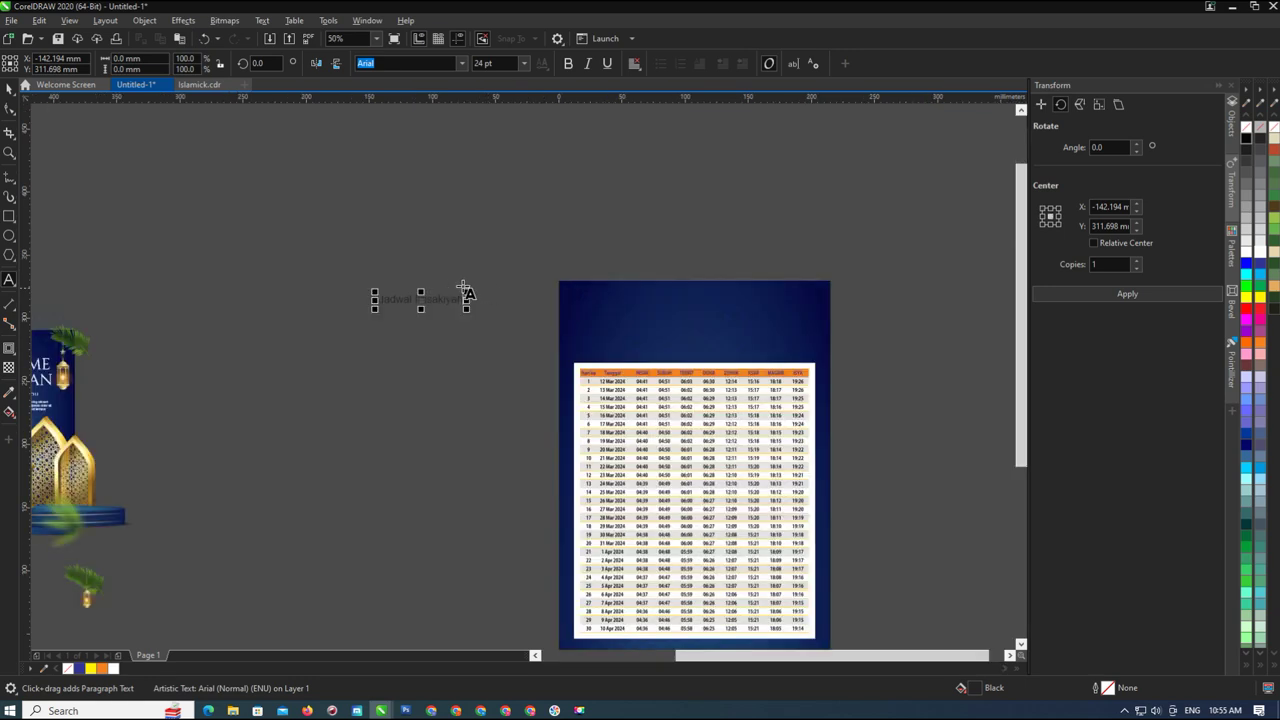
Change the font of the "Jadwal Imsakiyah" text to Aclonica
click(461, 63)
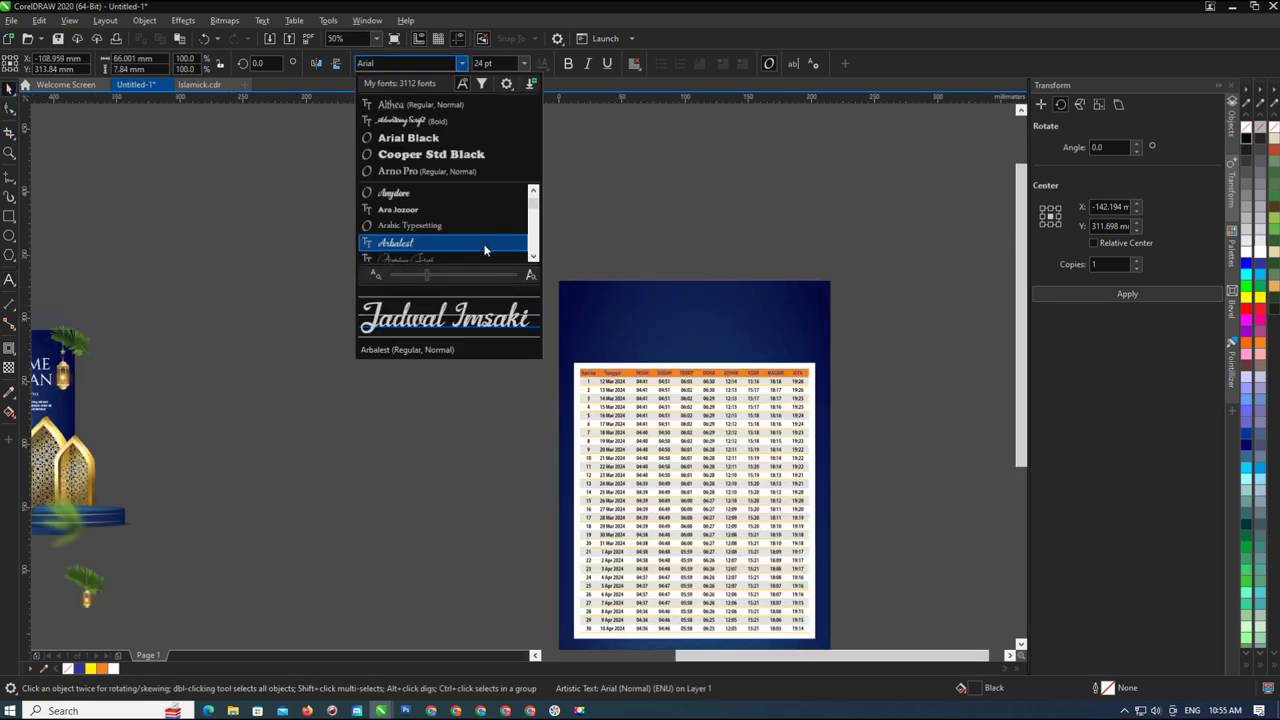
key(o)
click(393, 65)
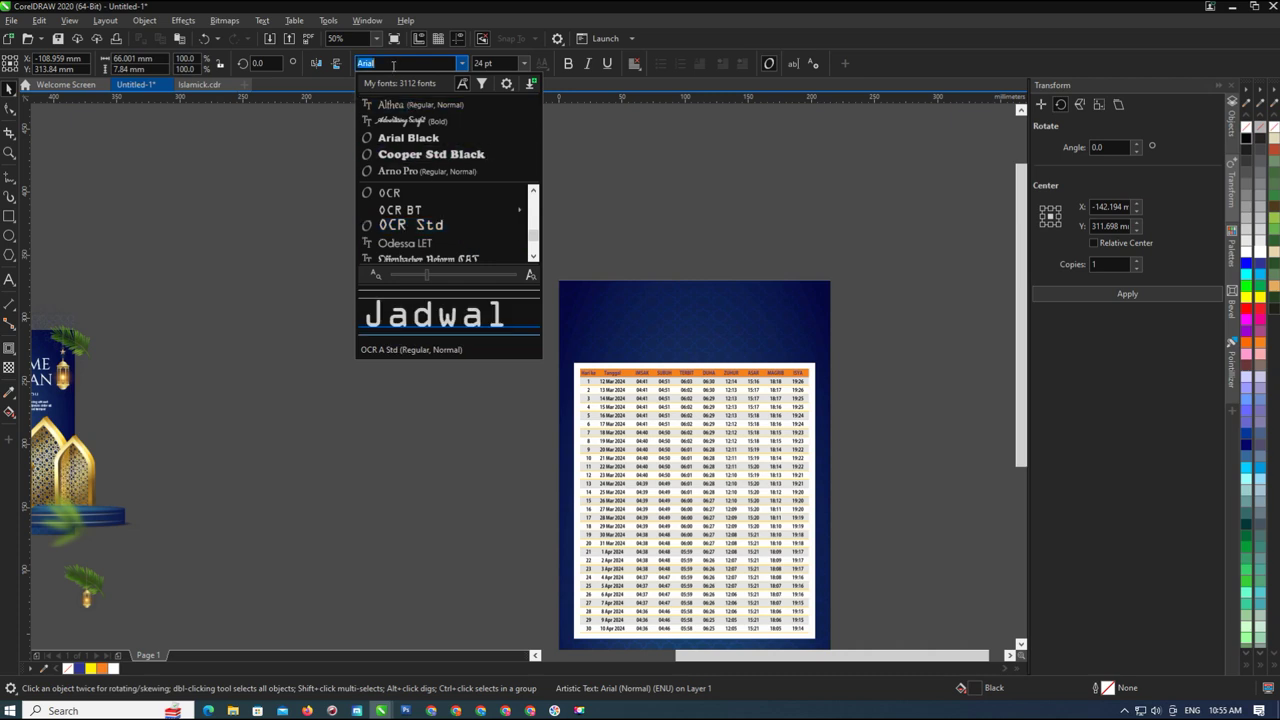
text(t)
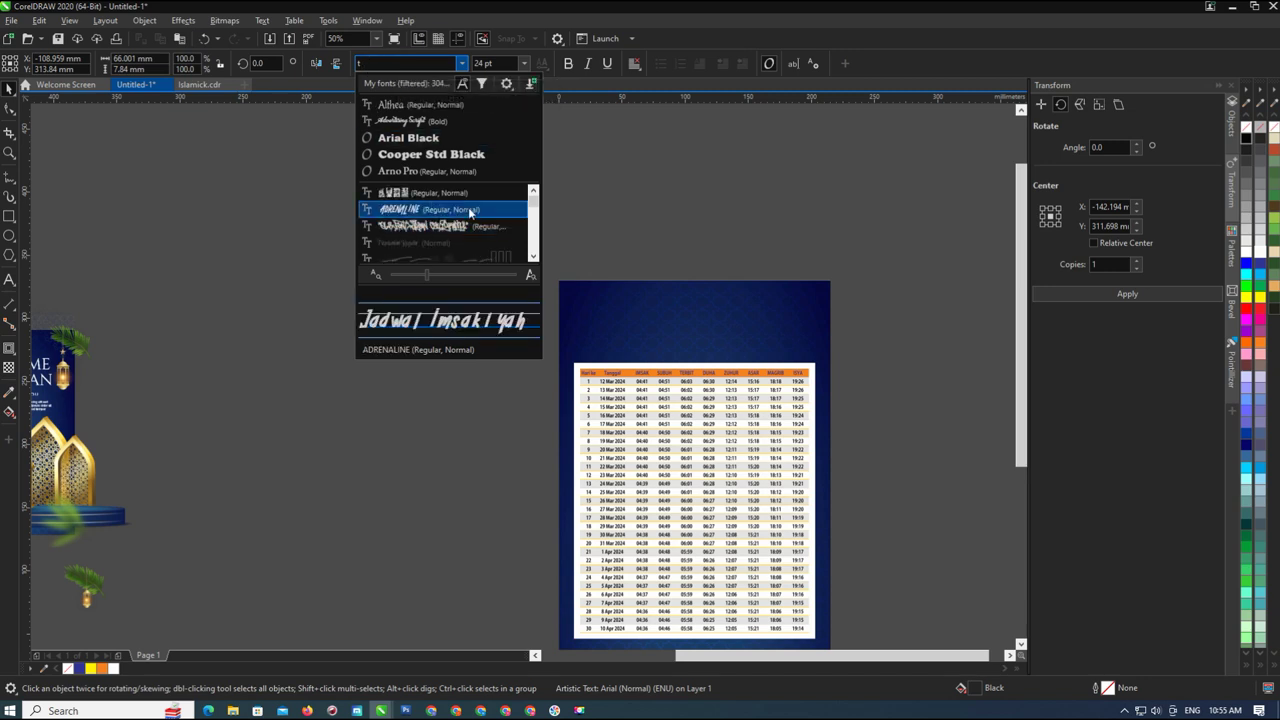
scroll(457, 220, up, 3)
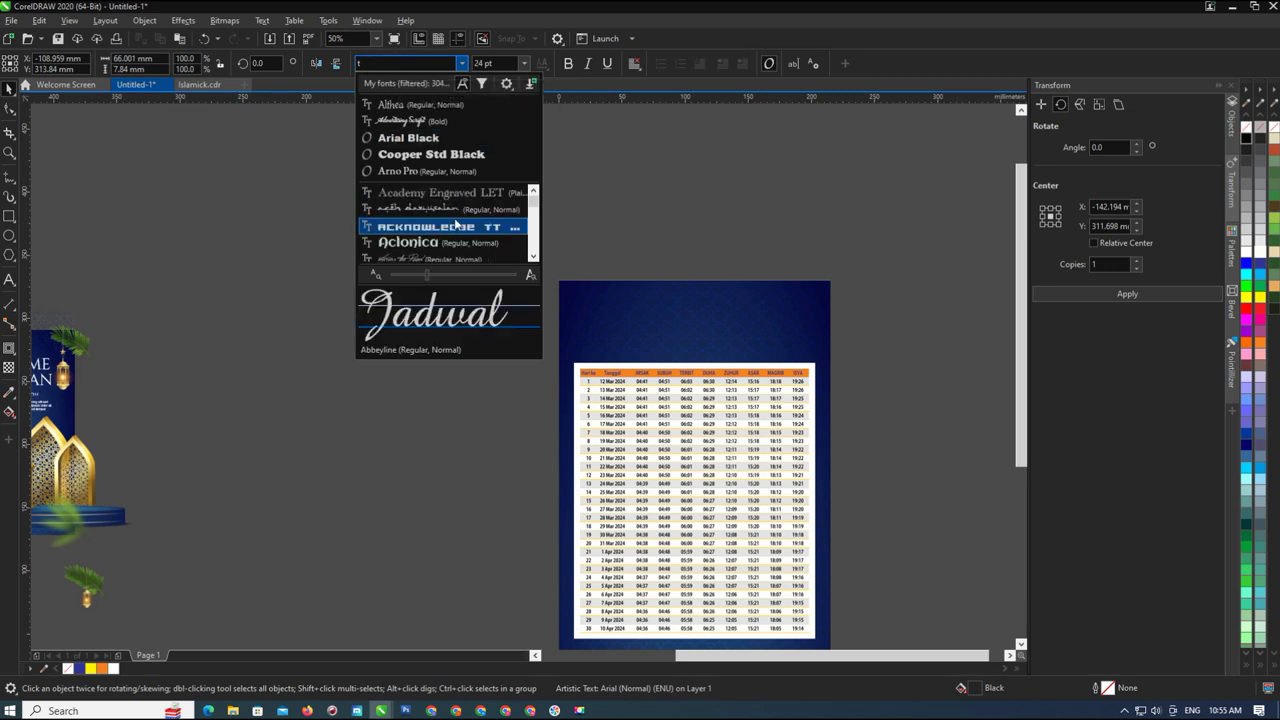
click(448, 242)
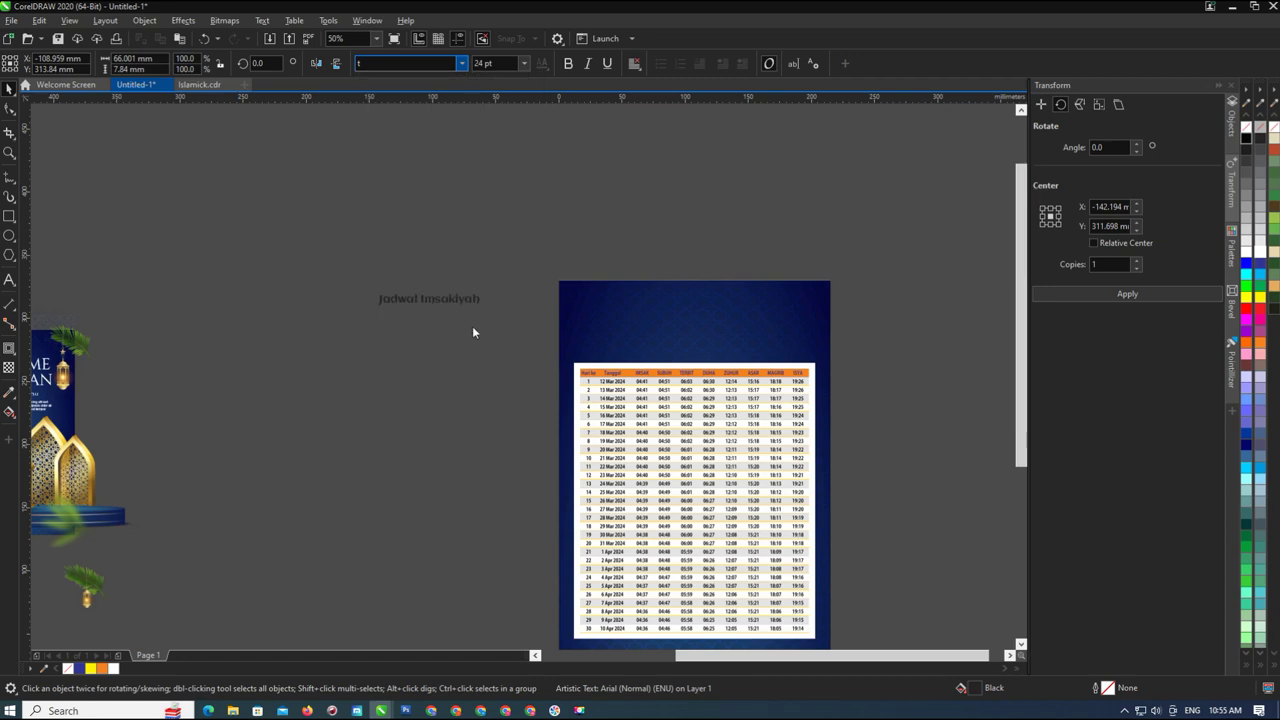
Place the "Jadwal Imsakiyah" title above the table at about 31 pt and fill it white
drag(486, 312, 707, 314)
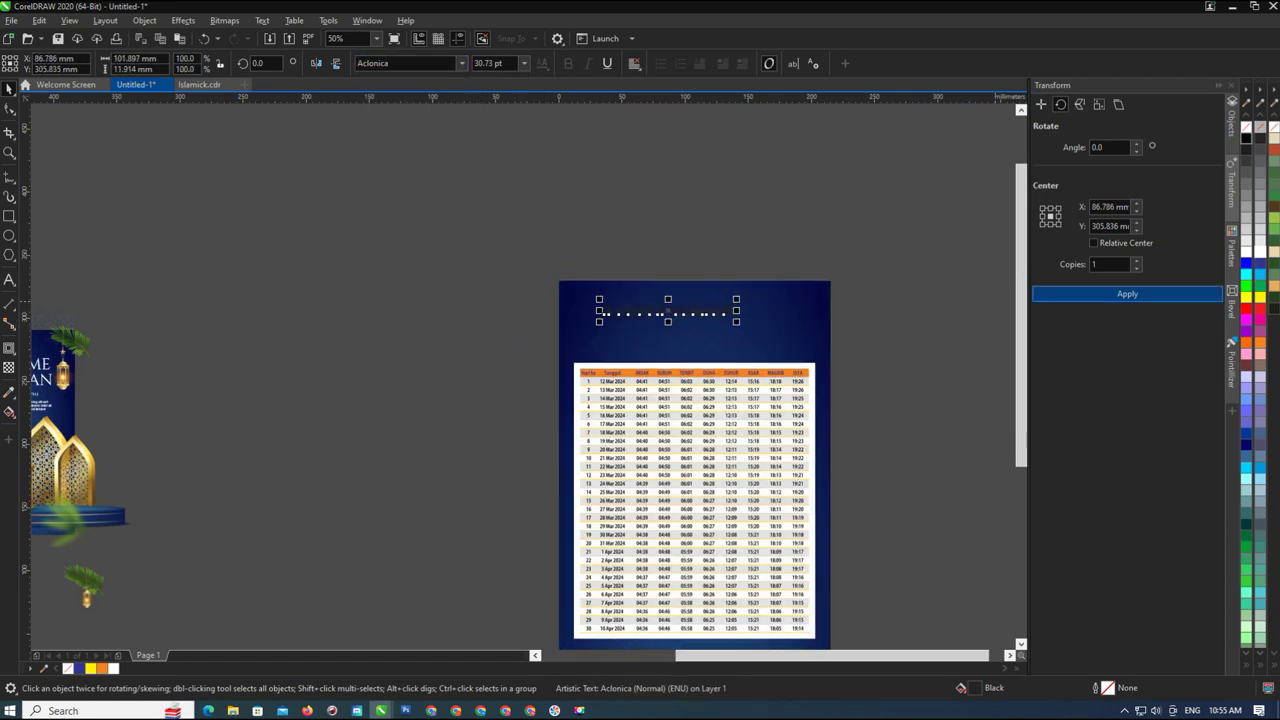
click(1263, 258)
click(733, 318)
scroll(733, 318, up, 2)
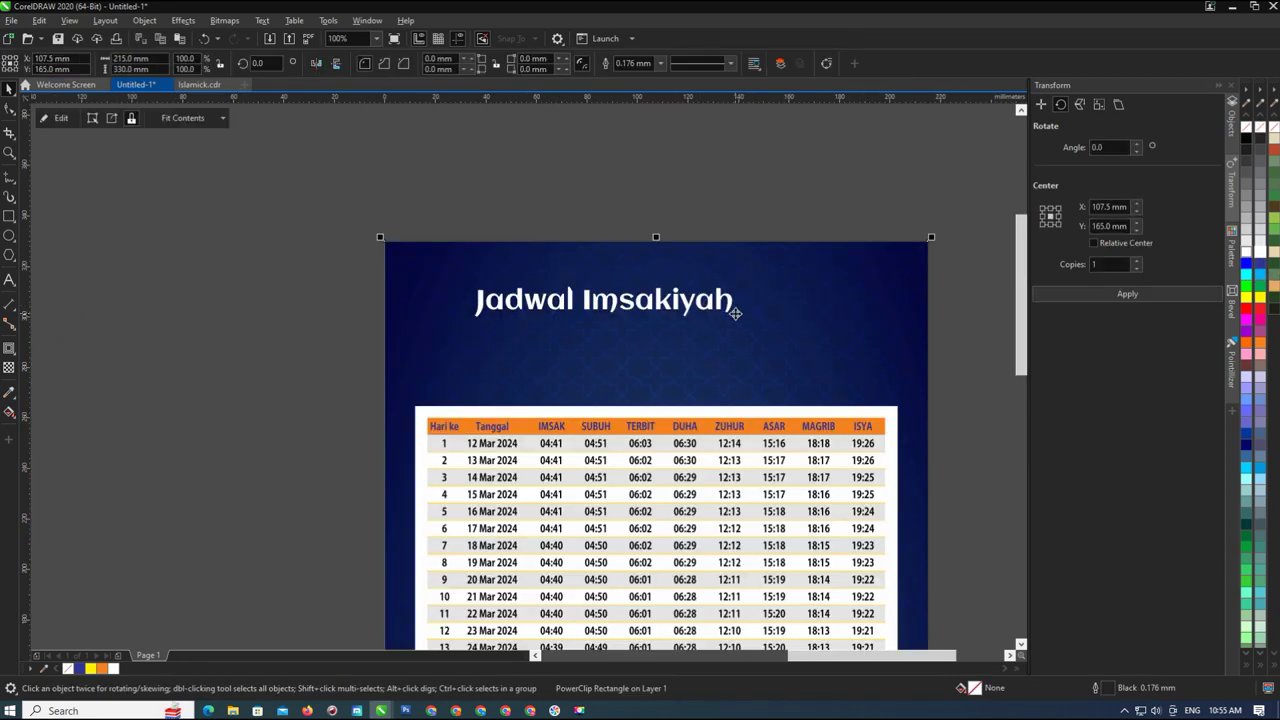
Scale the "Jadwal Imsakiyah" title to about 39.5 pt and position it near the poster's upper edge
click(730, 311)
drag(737, 321, 836, 357)
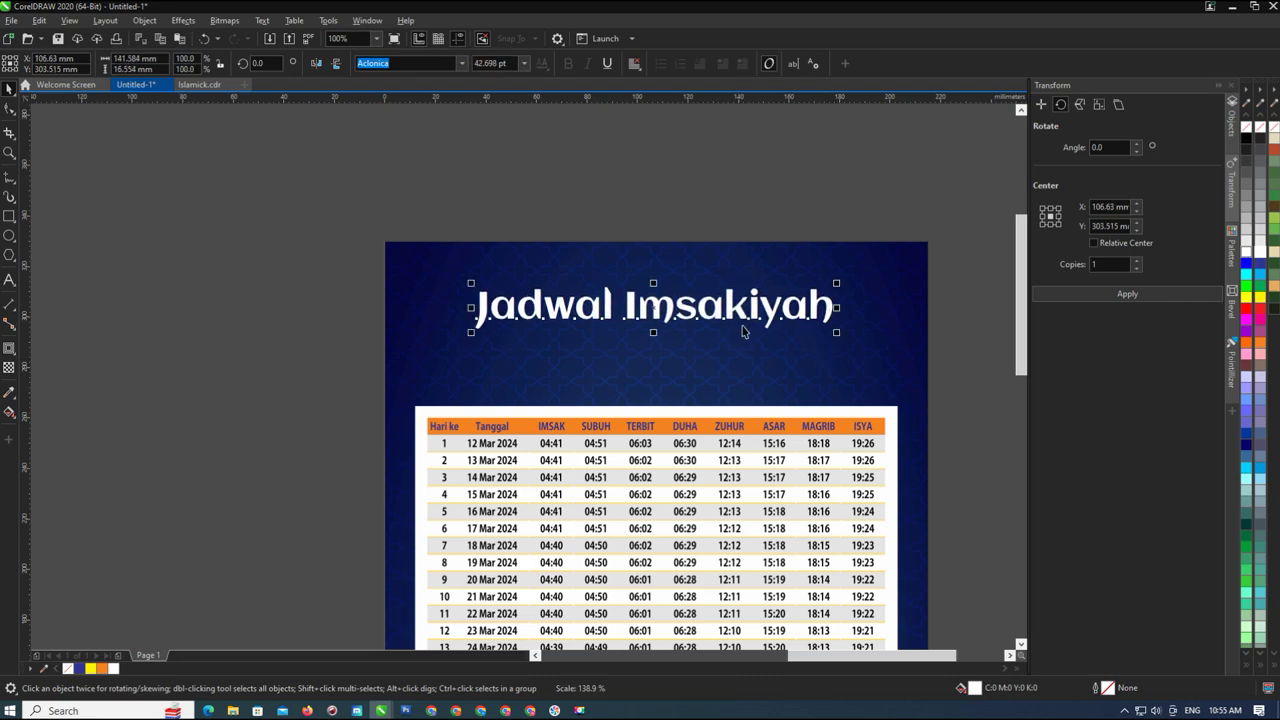
drag(733, 312, 762, 291)
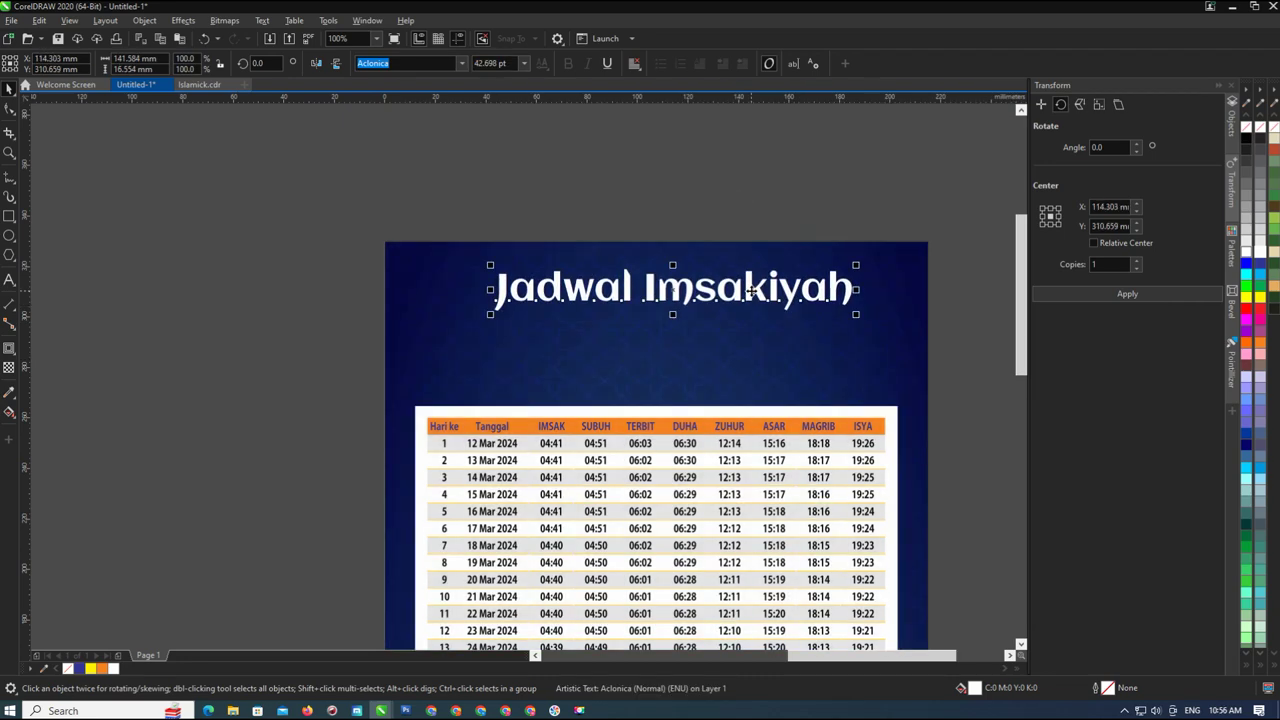
drag(862, 268, 848, 270)
Duplicate the "Jadwal Imsakiyah" title directly beneath itself and change the copy's text to "Kabupaten Lampung Utara"
drag(722, 291, 730, 340)
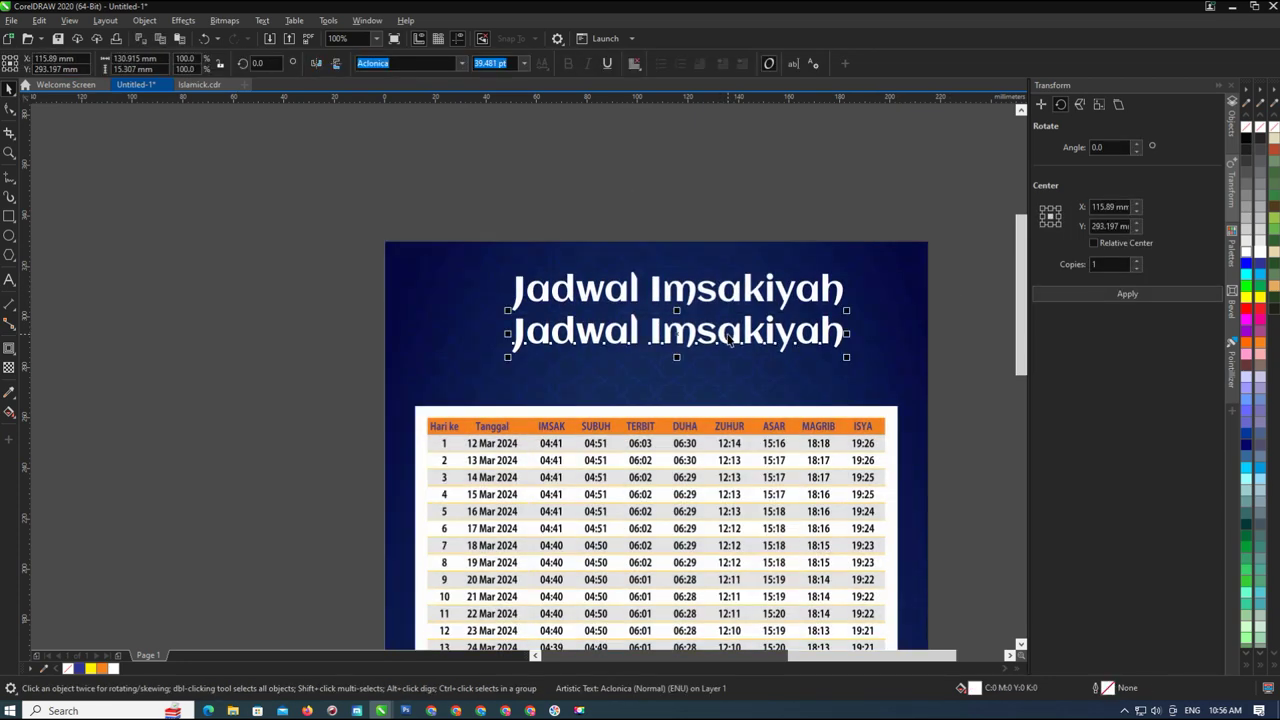
double_click(736, 338)
click(743, 258)
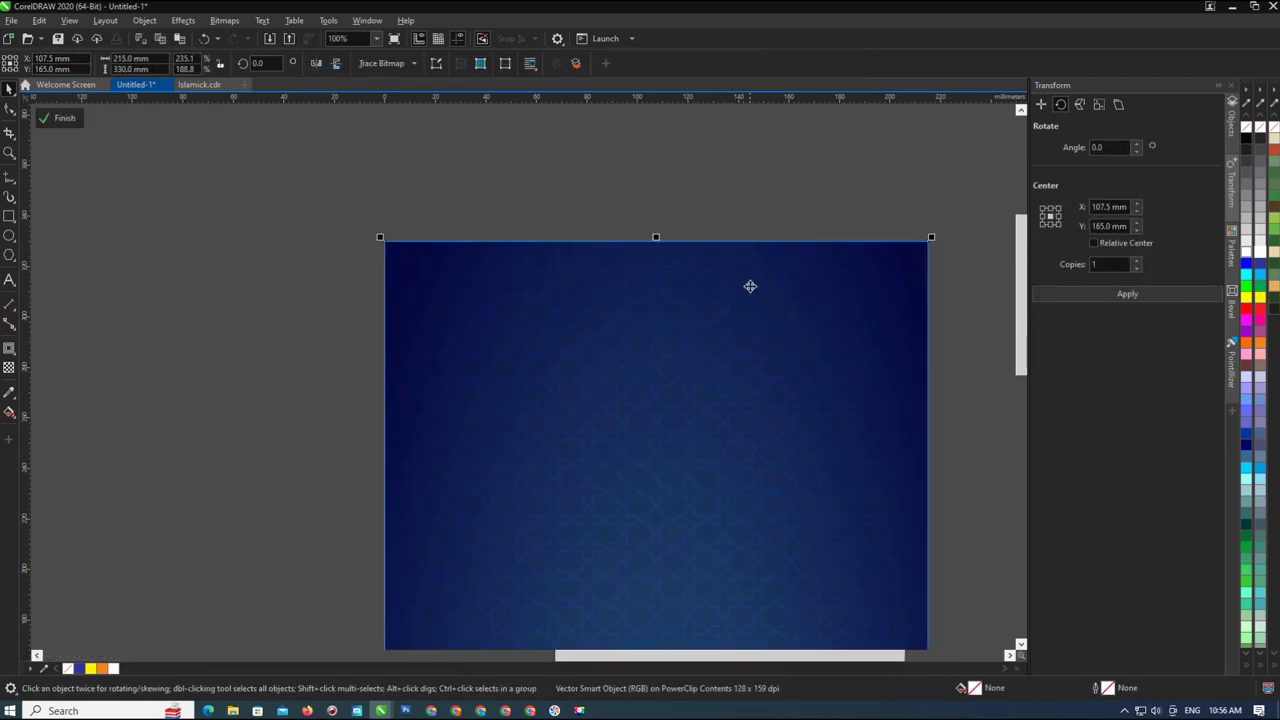
click(1000, 288)
scroll(643, 270, down, 2)
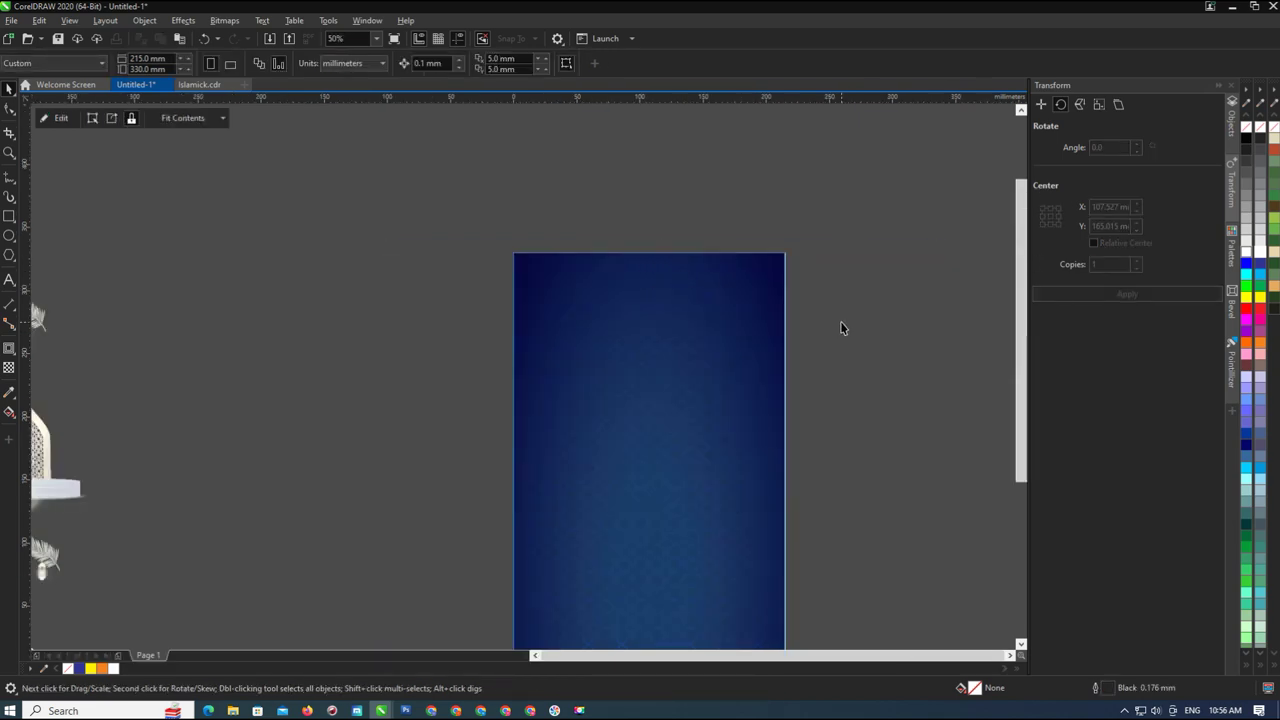
ctrl+click(840, 321)
double_click(732, 301)
double_click(732, 301)
triple_click(731, 299)
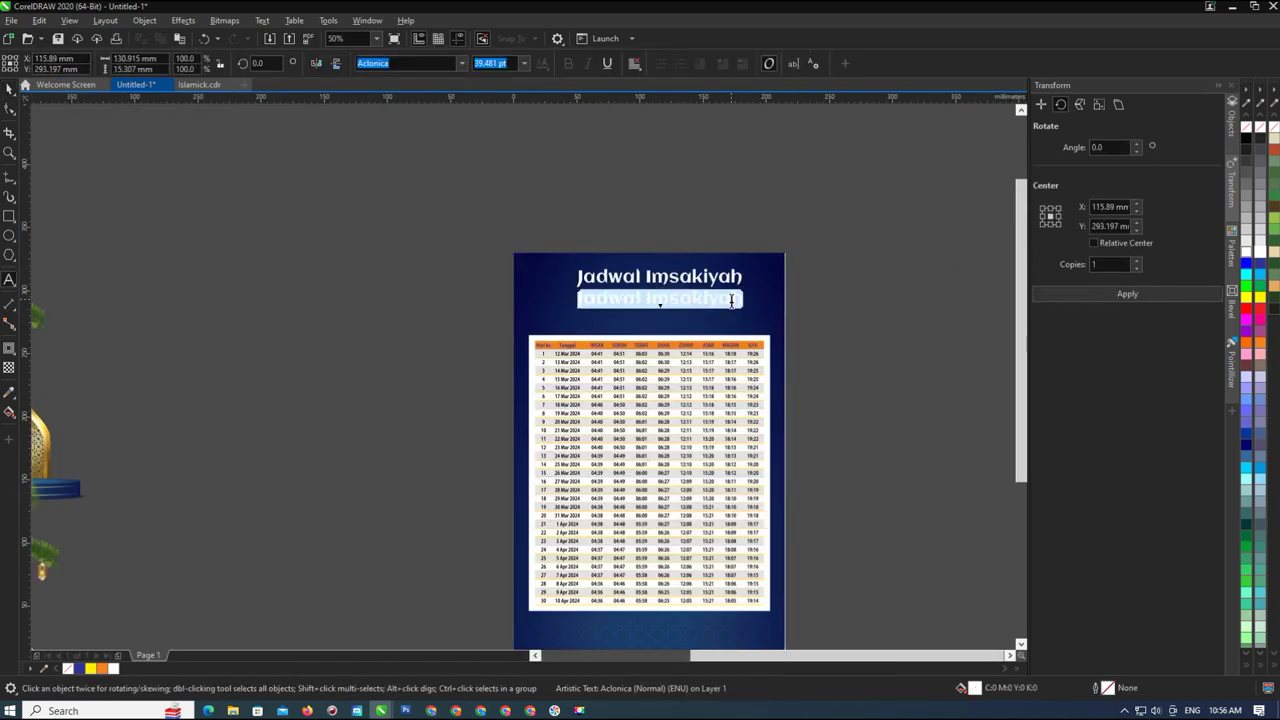
text(Kabupaten Lampung Utara)
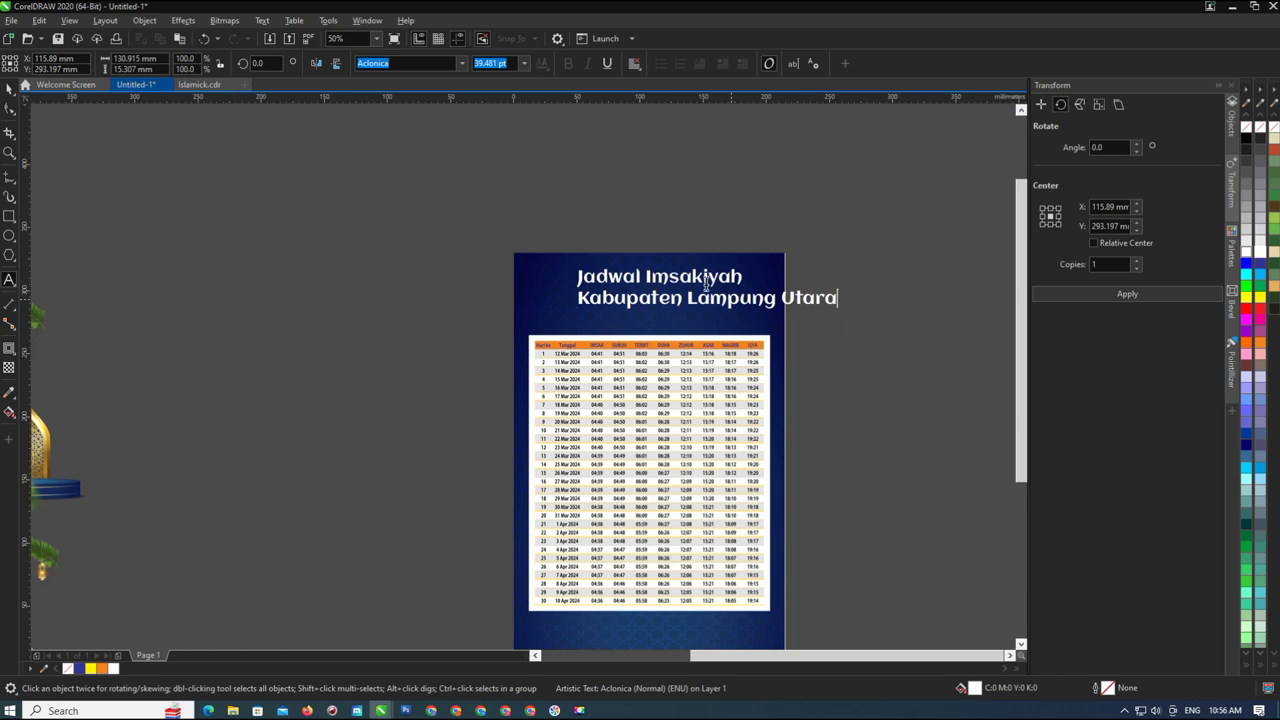
Scale the "Kabupaten Lampung Utara" line to about 25.8 pt so it roughly matches the title's width
click(9, 88)
scroll(808, 298, up, 2)
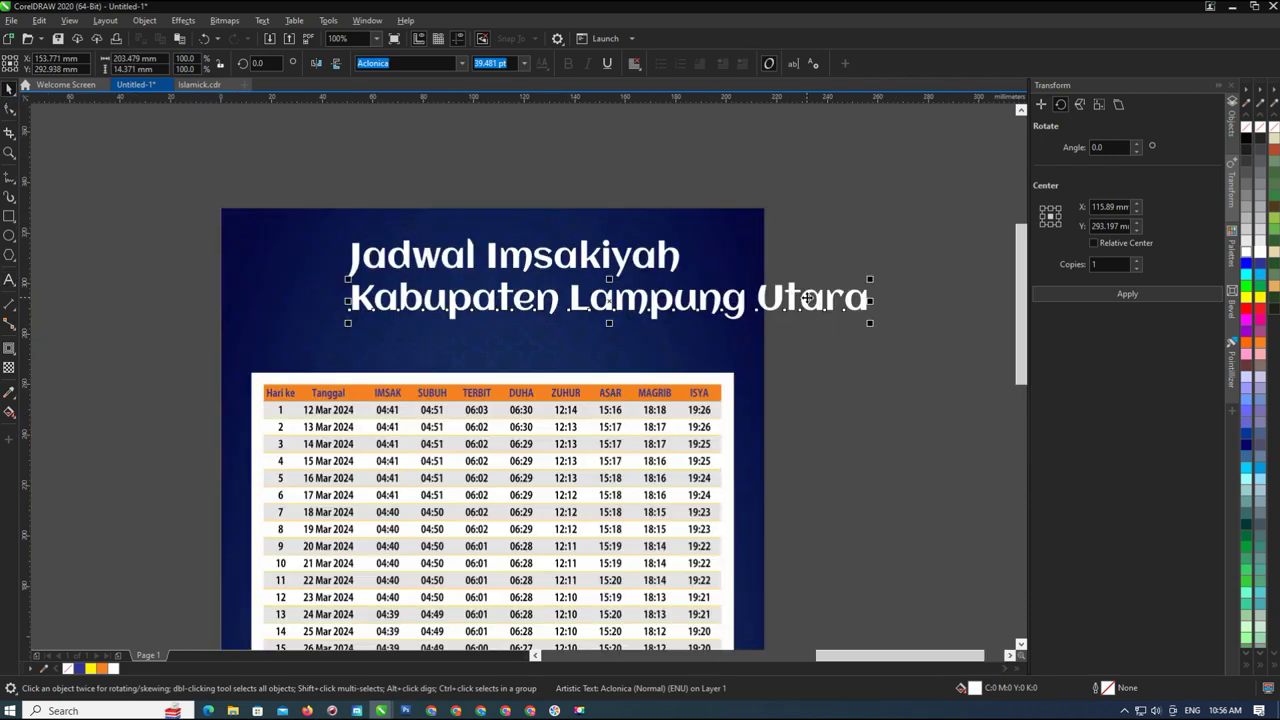
drag(875, 284, 694, 260)
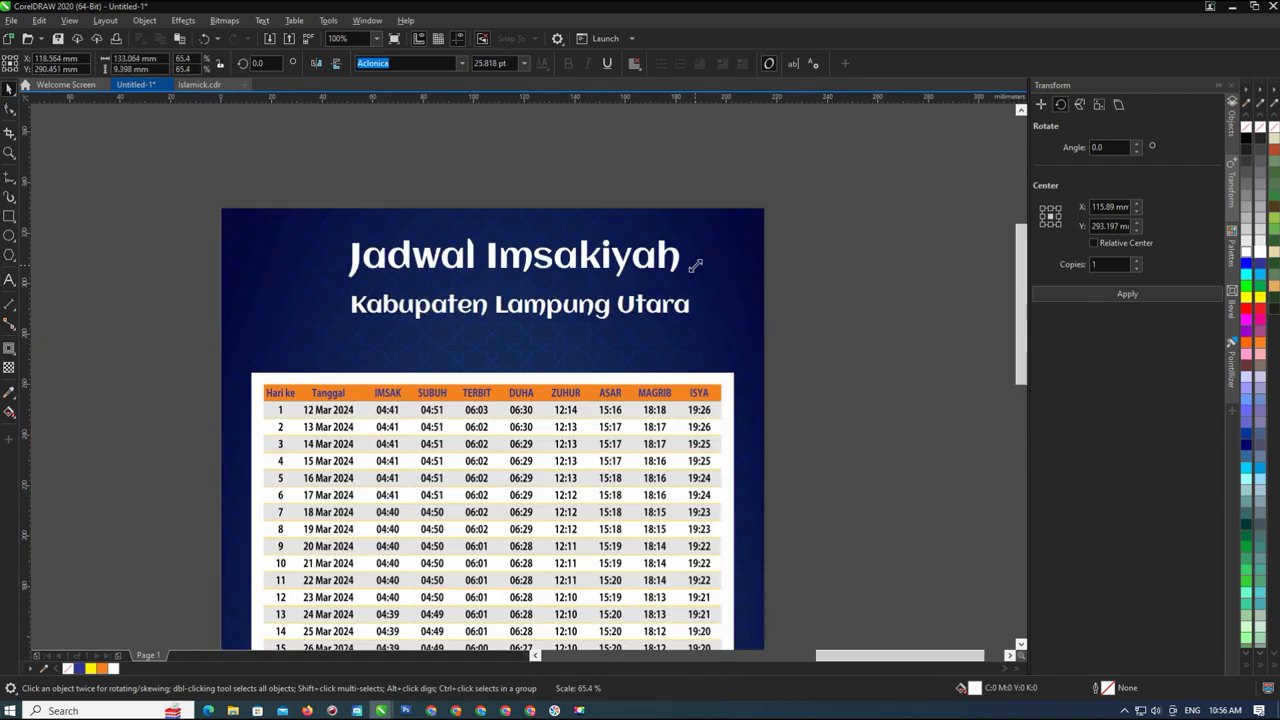
click(577, 261)
click(585, 312)
Change the "Jadwal Imsakiyah" title's font to Trajan Pro in bold
click(577, 256)
click(462, 63)
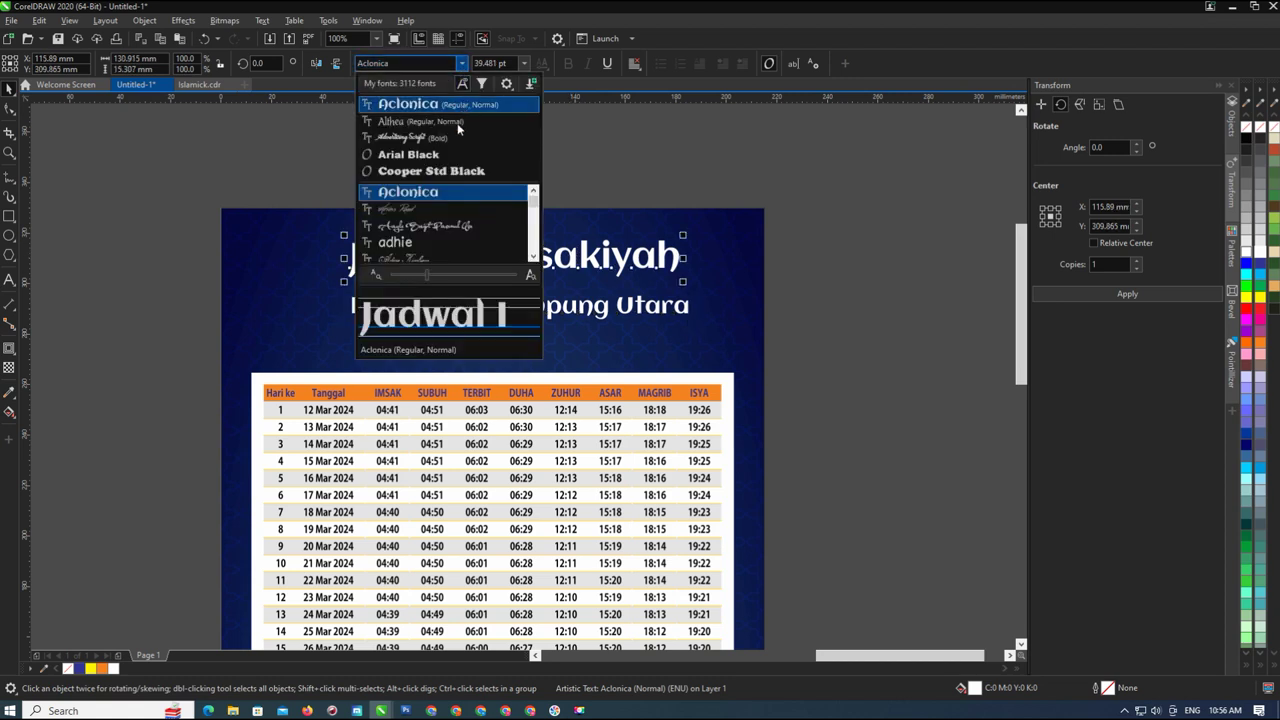
scroll(446, 191, down, 15)
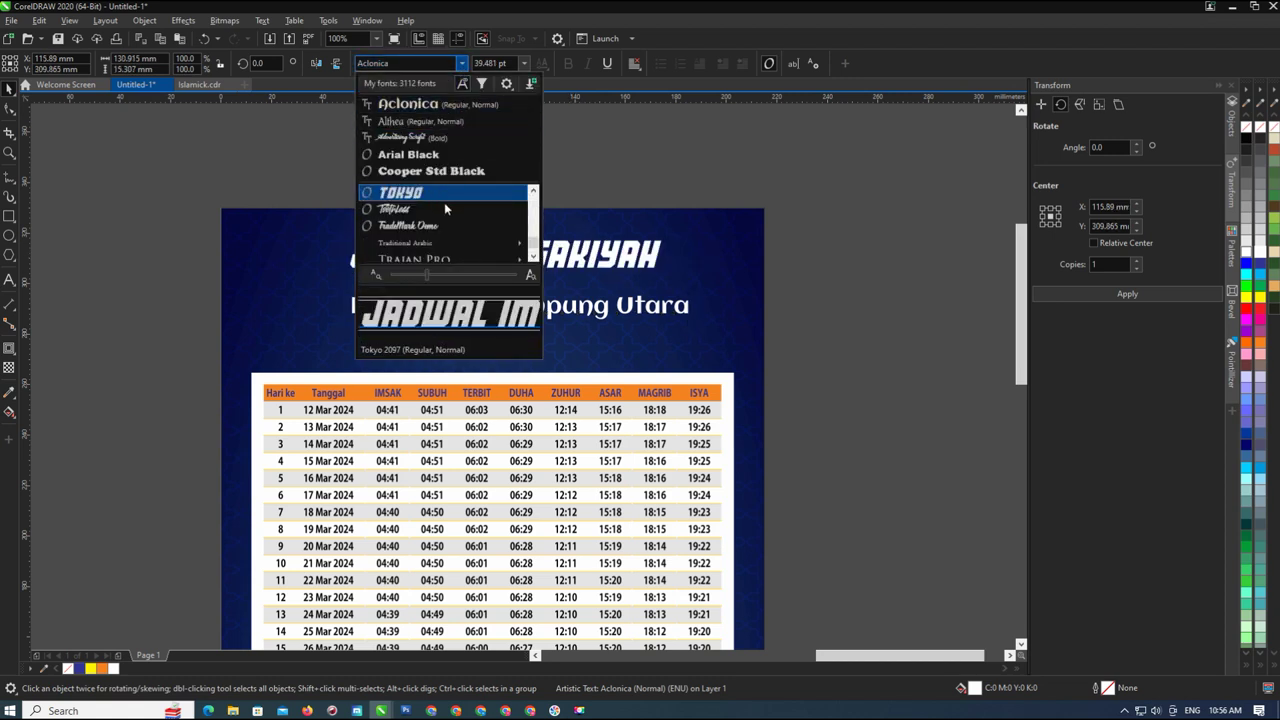
click(448, 257)
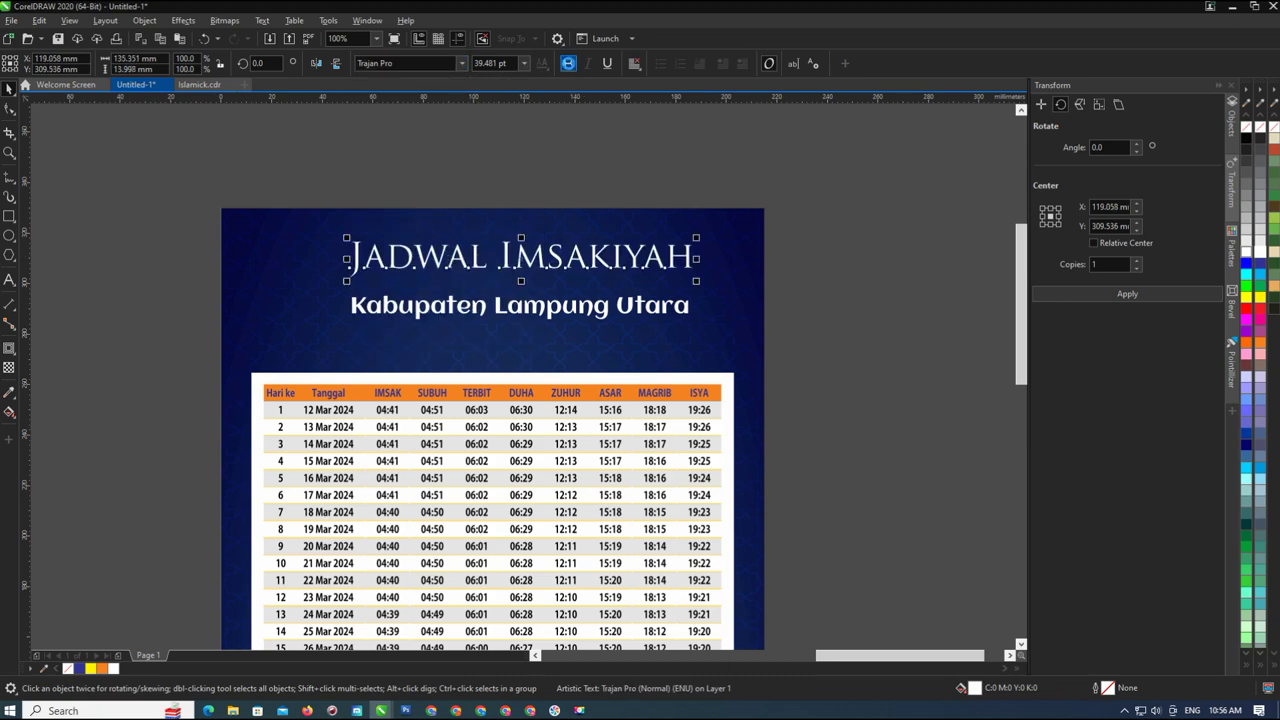
Move the "Kabupaten Lampung Utara" subtitle up close beneath the title and change its font to Trajan Pro
drag(524, 310, 524, 298)
click(461, 63)
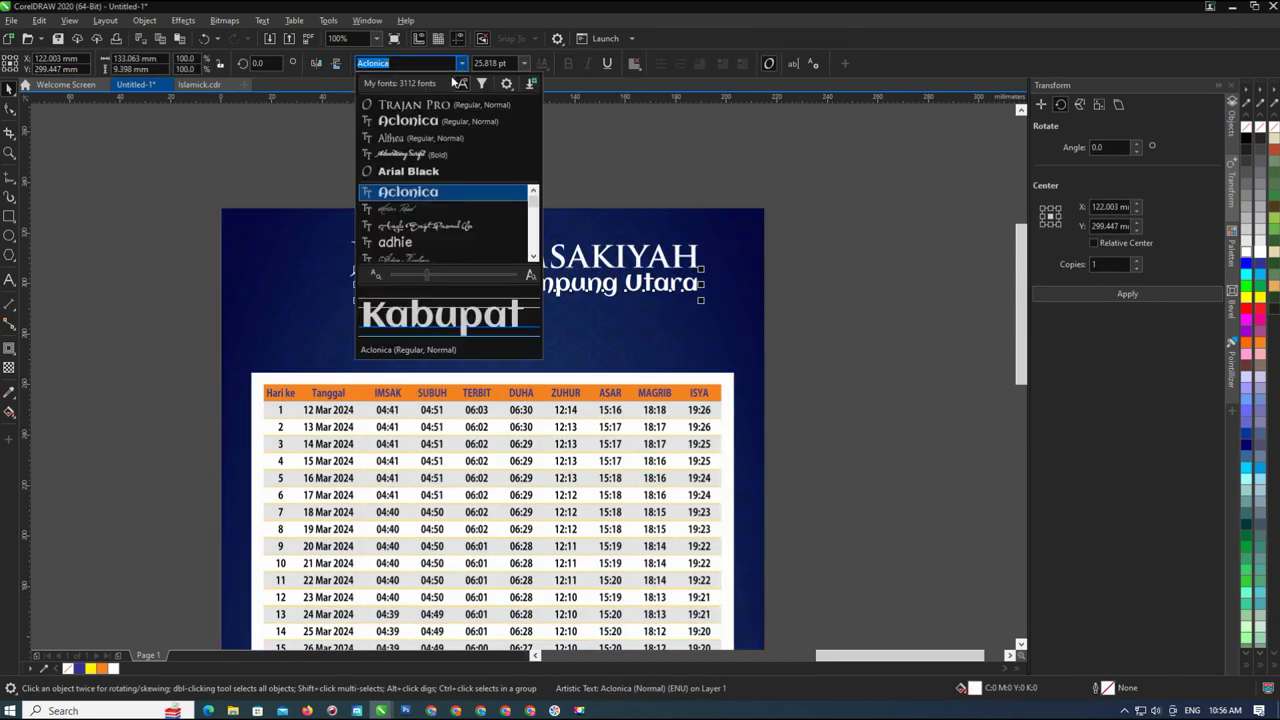
click(429, 136)
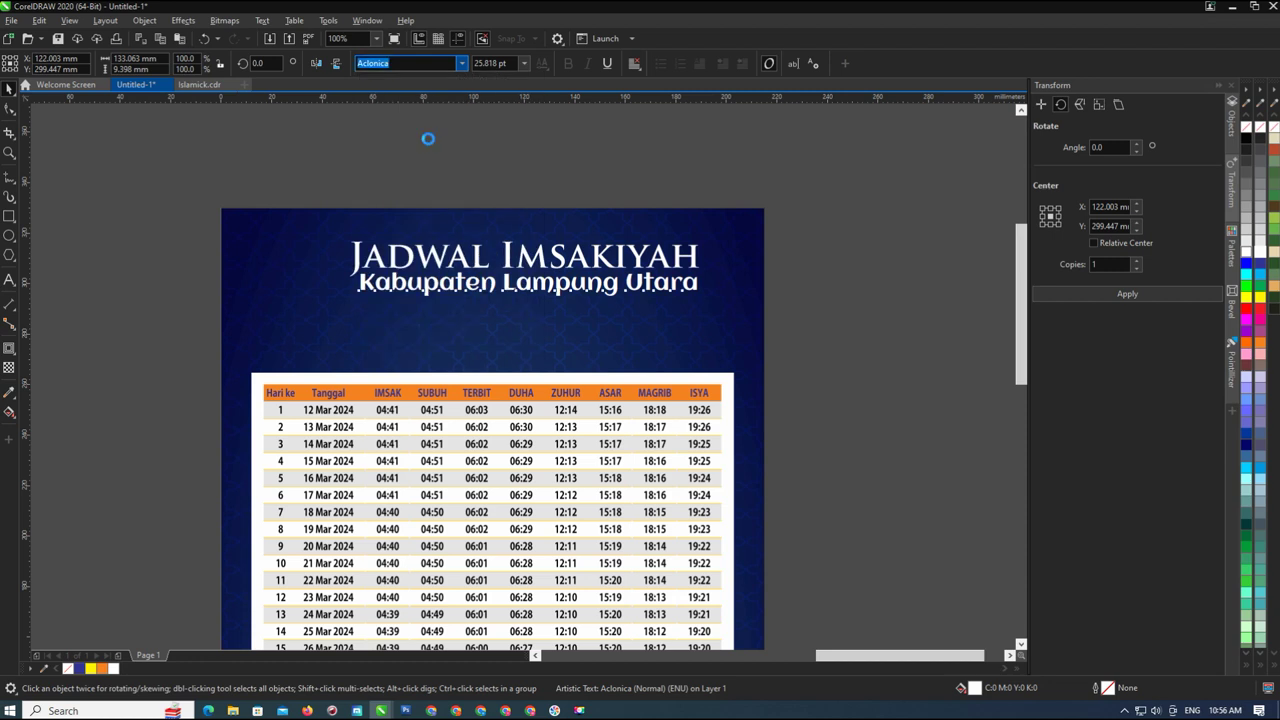
click(458, 63)
click(430, 83)
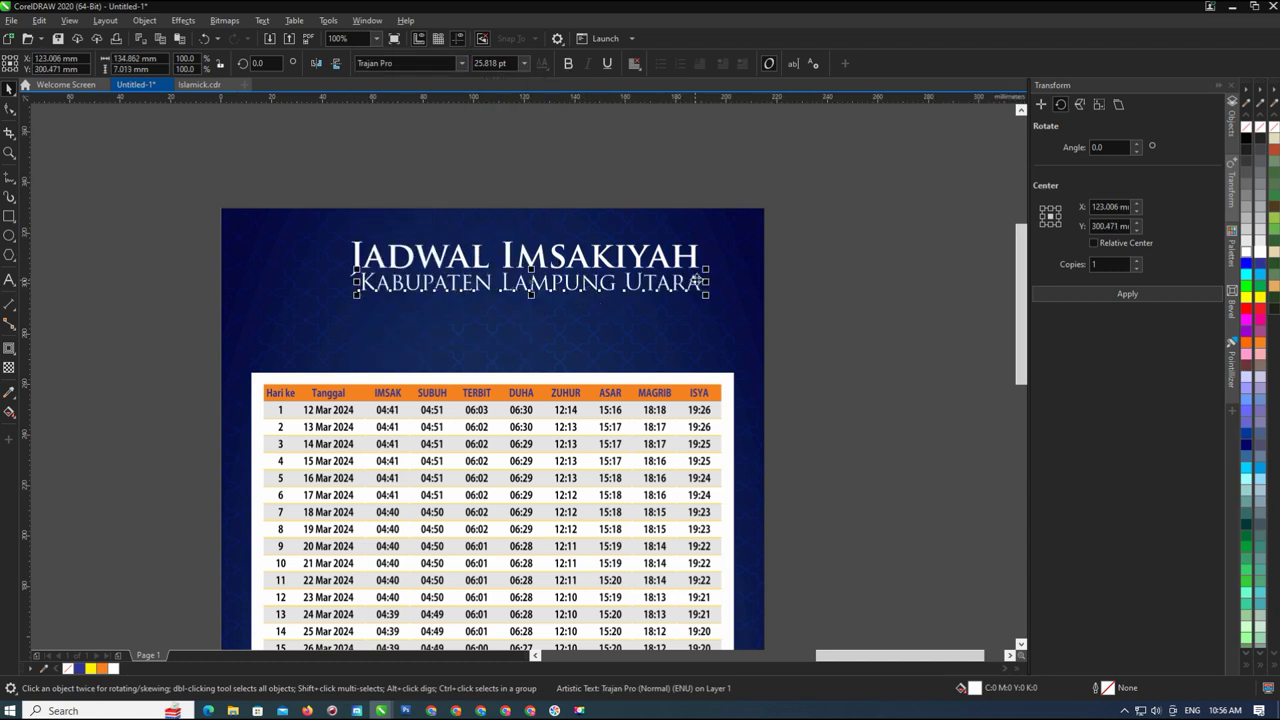
Scale the subtitle to about 23.7 pt and centre it horizontally with the title
drag(709, 271, 692, 273)
shift+click(562, 260)
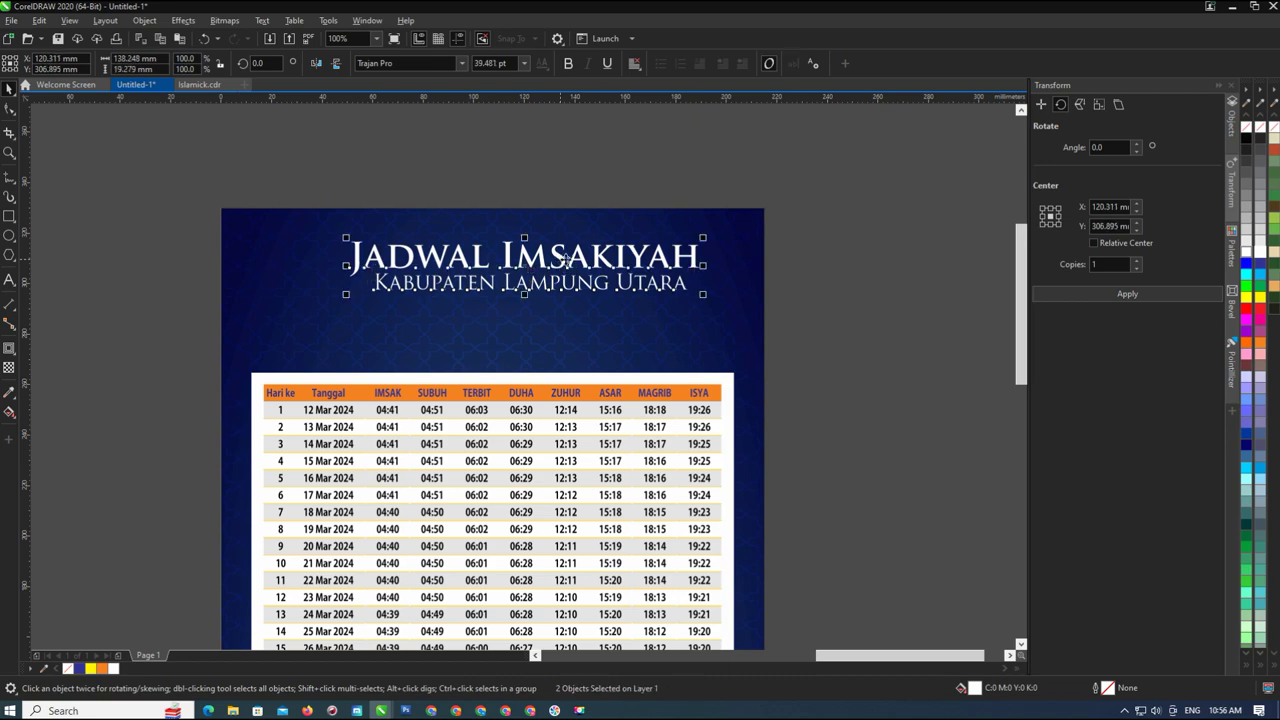
key(c)
click(866, 272)
Move the title and subtitle together down closer to the schedule table
drag(806, 200, 316, 314)
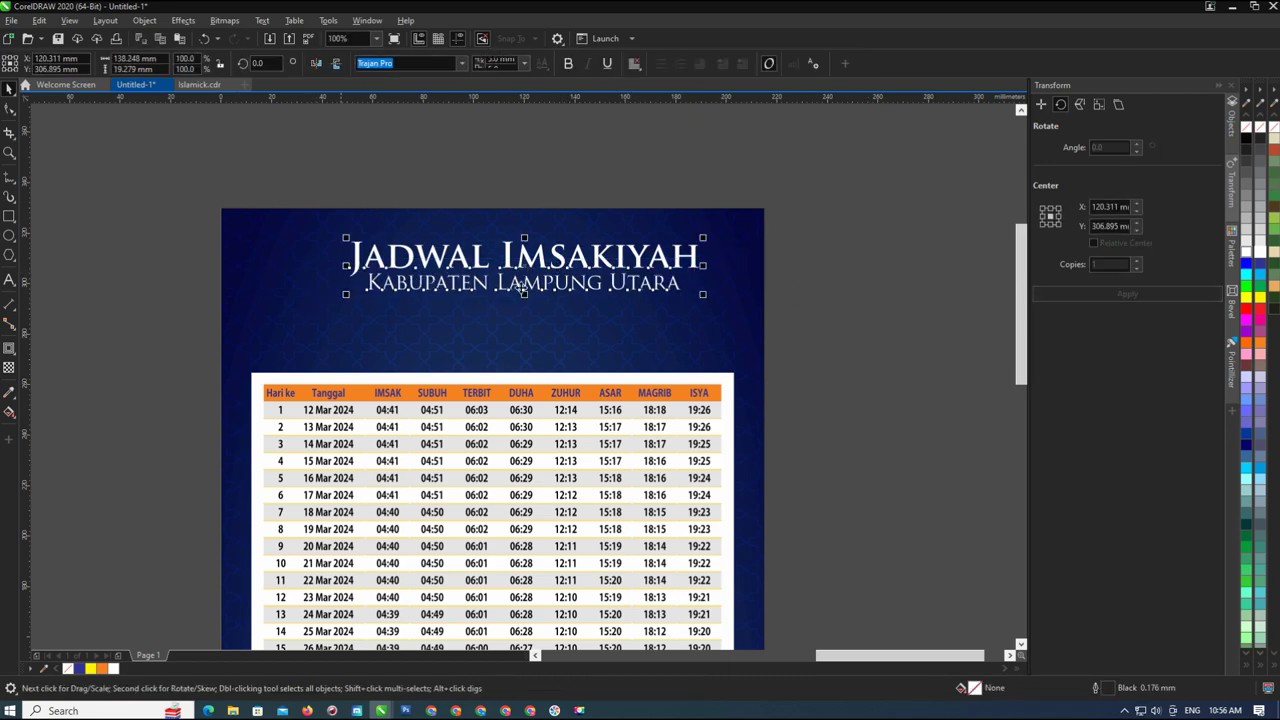
drag(525, 268, 521, 306)
click(421, 190)
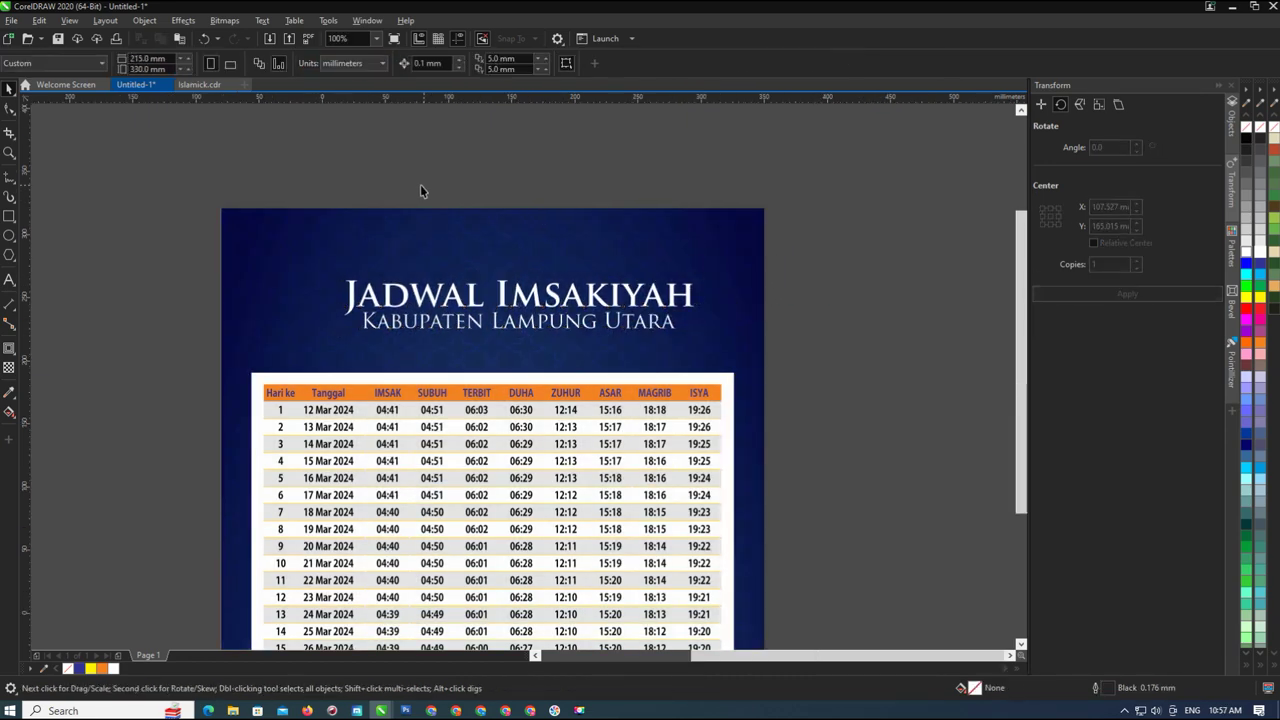
scroll(423, 191, down, 2)
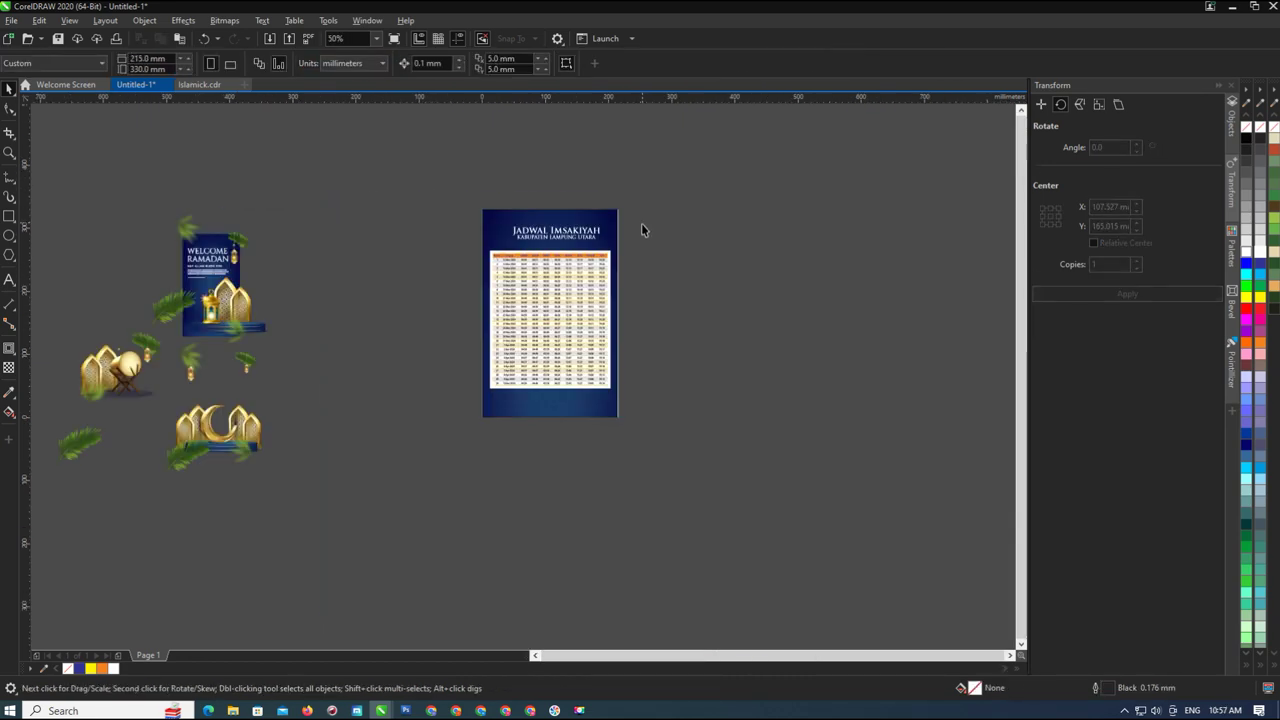
Bring the crescent and arches artwork closer to the poster and place its blurred leaf at the poster's lower-right corner
click(257, 332)
drag(212, 451, 445, 480)
click(383, 460)
click(485, 435)
click(425, 470)
drag(411, 428, 612, 422)
Place the hanging lantern with its leaf in the poster's upper-left corner and clip both inside the blue background
drag(365, 335, 495, 212)
scroll(494, 195, up, 3)
scroll(494, 195, up, 2)
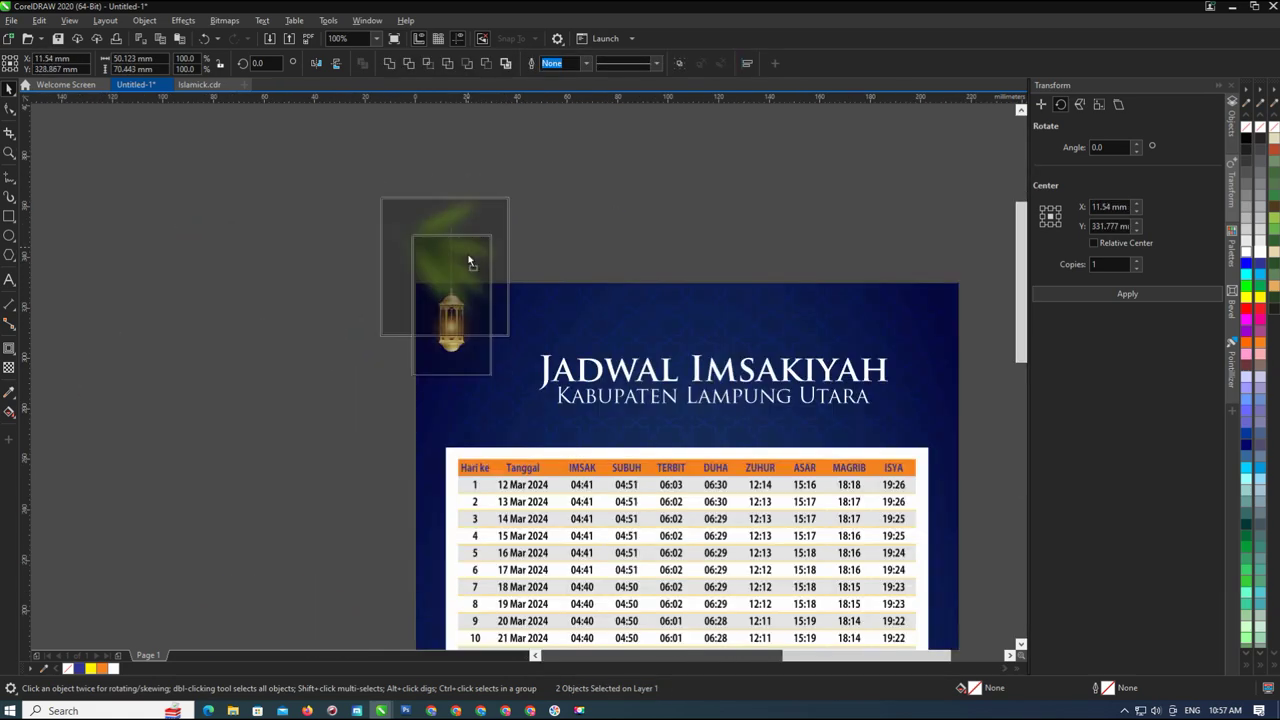
click(415, 207)
Move the golden crescent onto the poster, between the lantern and the title
scroll(415, 207, down, 5)
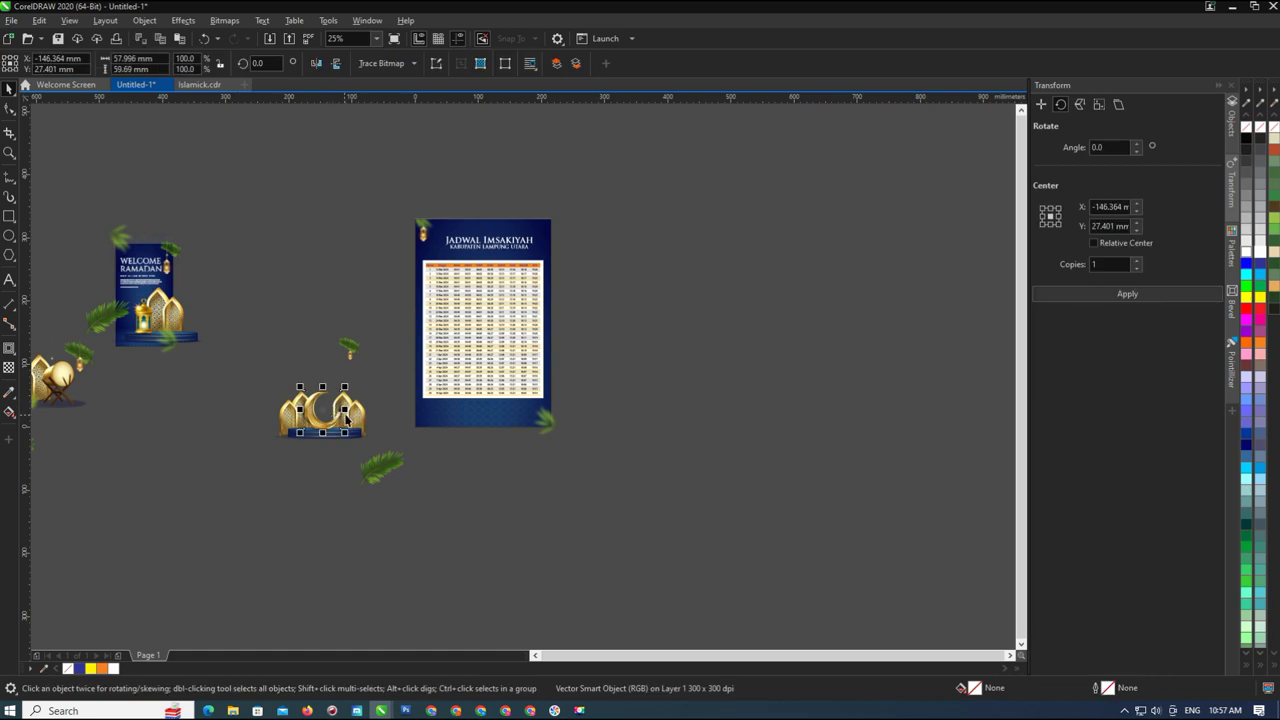
drag(349, 350, 420, 304)
scroll(433, 252, up, 3)
Move the title and subtitle together up toward the poster's upper edge
drag(946, 237, 443, 338)
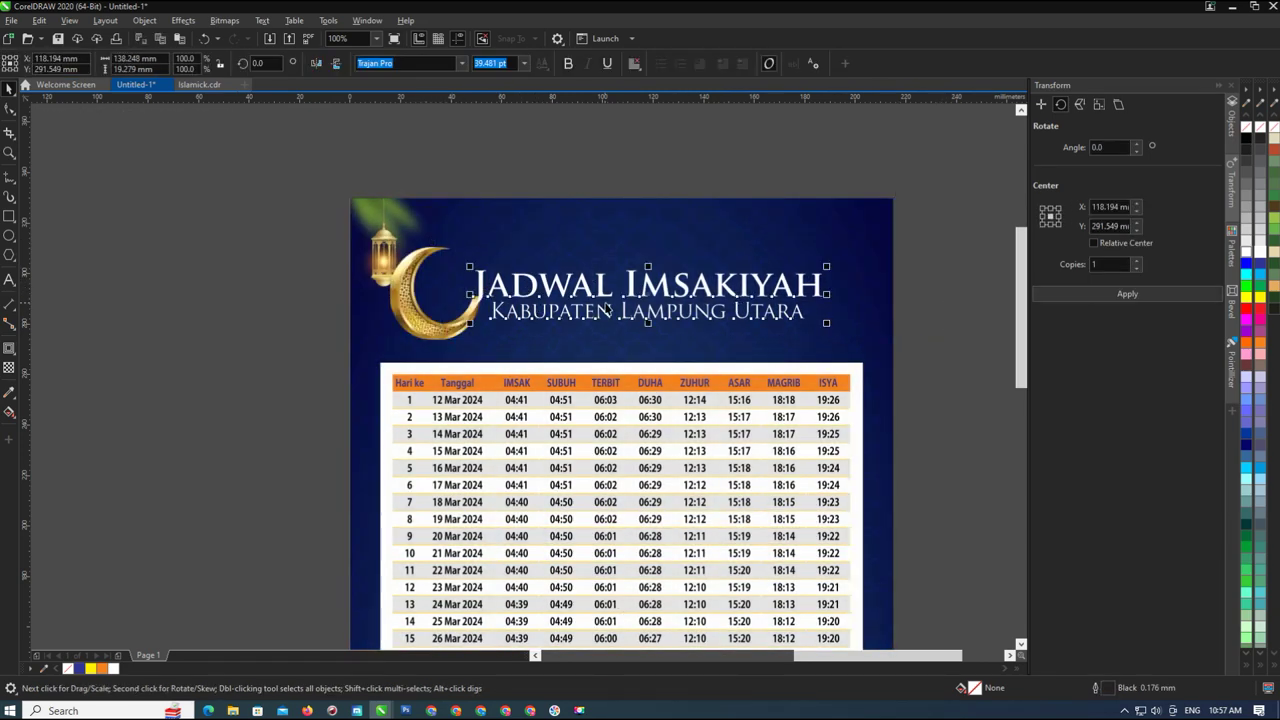
drag(653, 295, 658, 257)
scroll(524, 230, down, 1)
click(390, 230)
scroll(565, 290, up, 2)
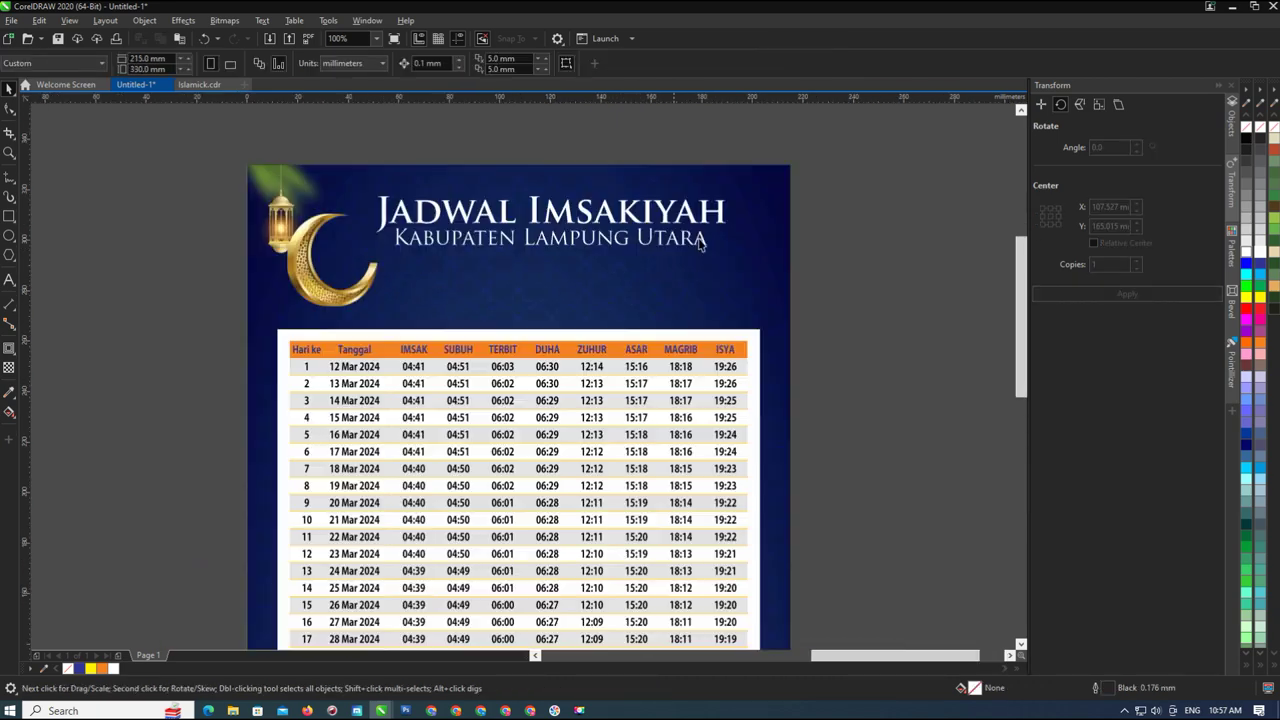
Add a second line "Dan Sekitarnya" to the subtitle and centre-align its text
double_click(707, 245)
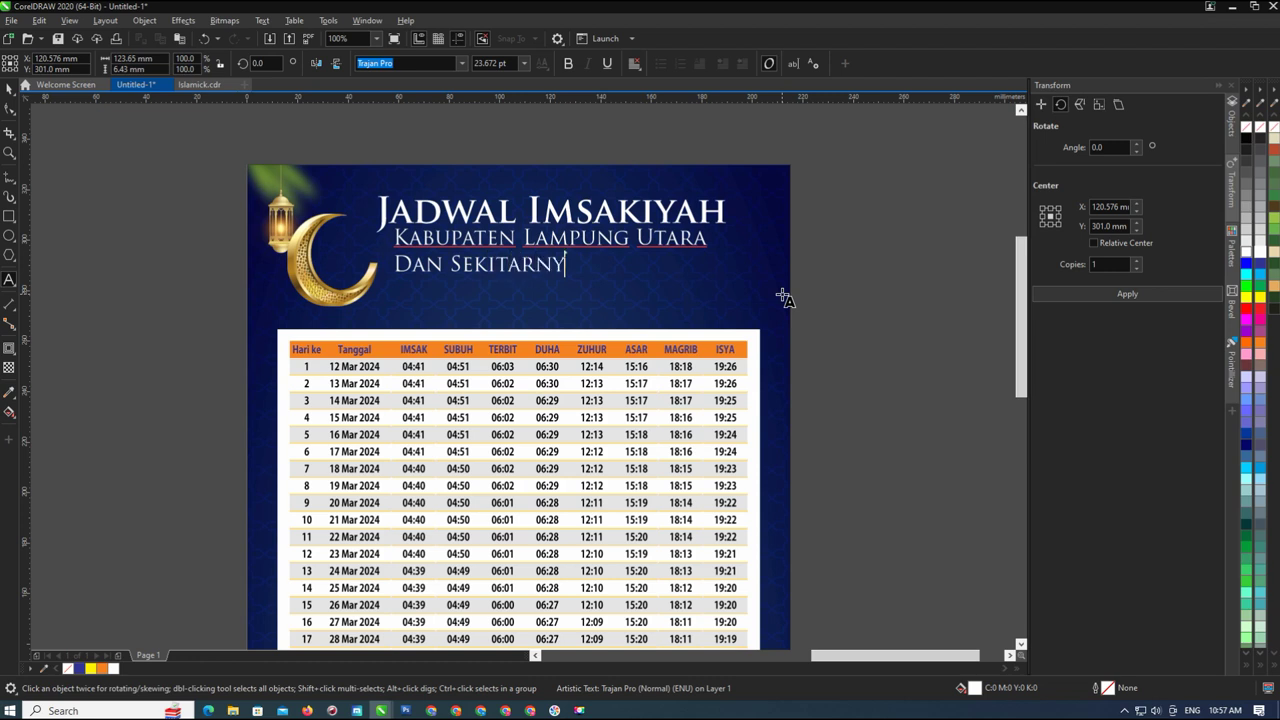
key(Escape)
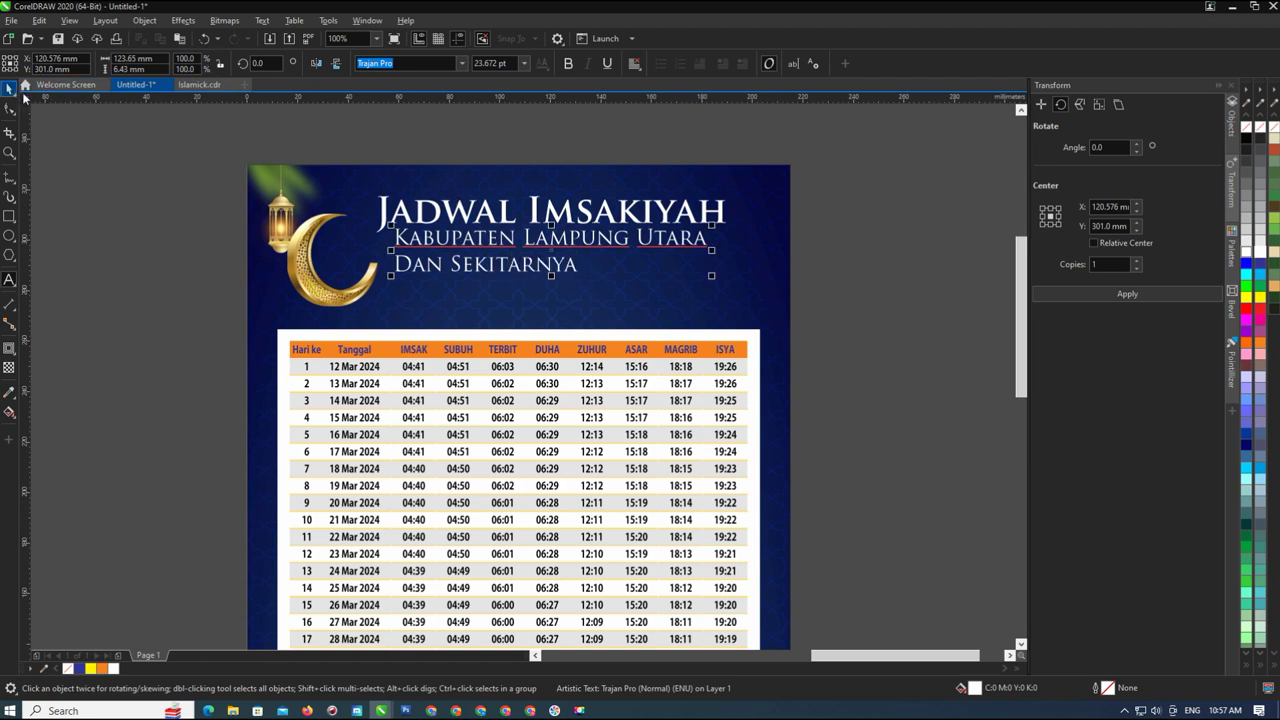
click(634, 63)
click(650, 106)
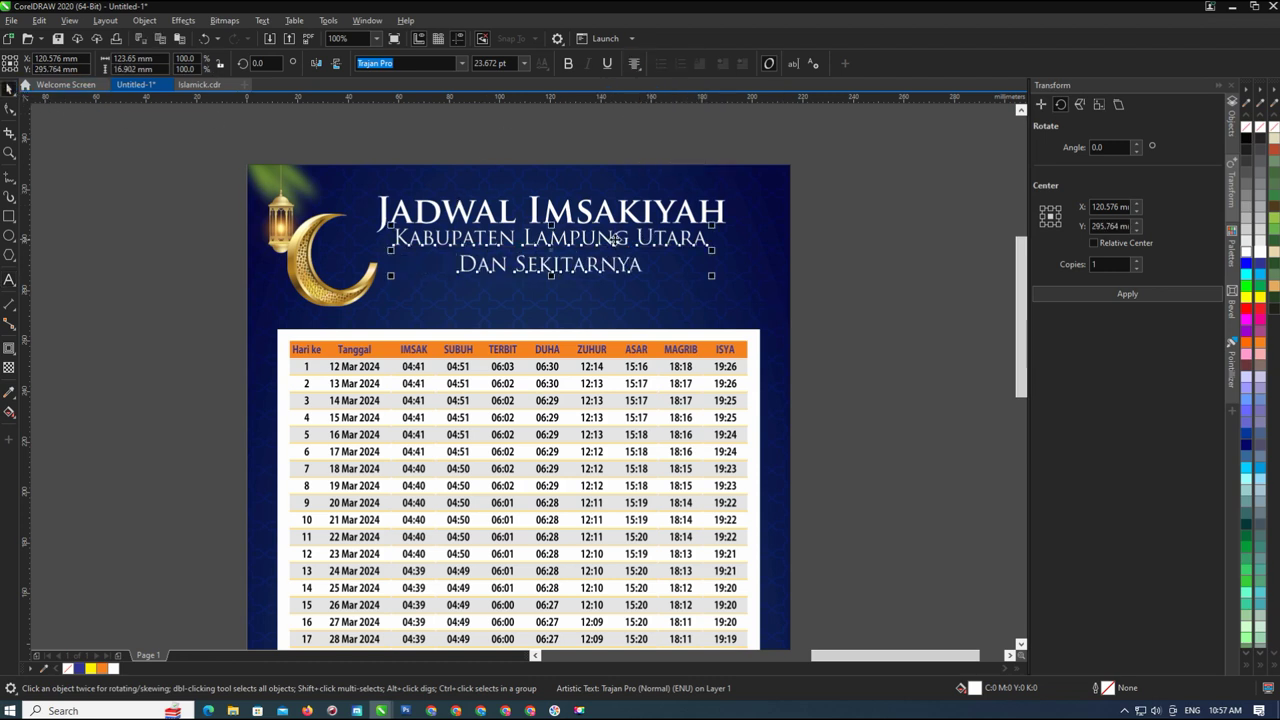
Lower the subtitle slightly beneath the title and shrink the crescent to about 24 × 25 mm
drag(832, 190, 356, 290)
drag(384, 206, 369, 221)
Edit the background's PowerClip contents and move the lantern slightly higher in the poster's upper-left corner
double_click(281, 227)
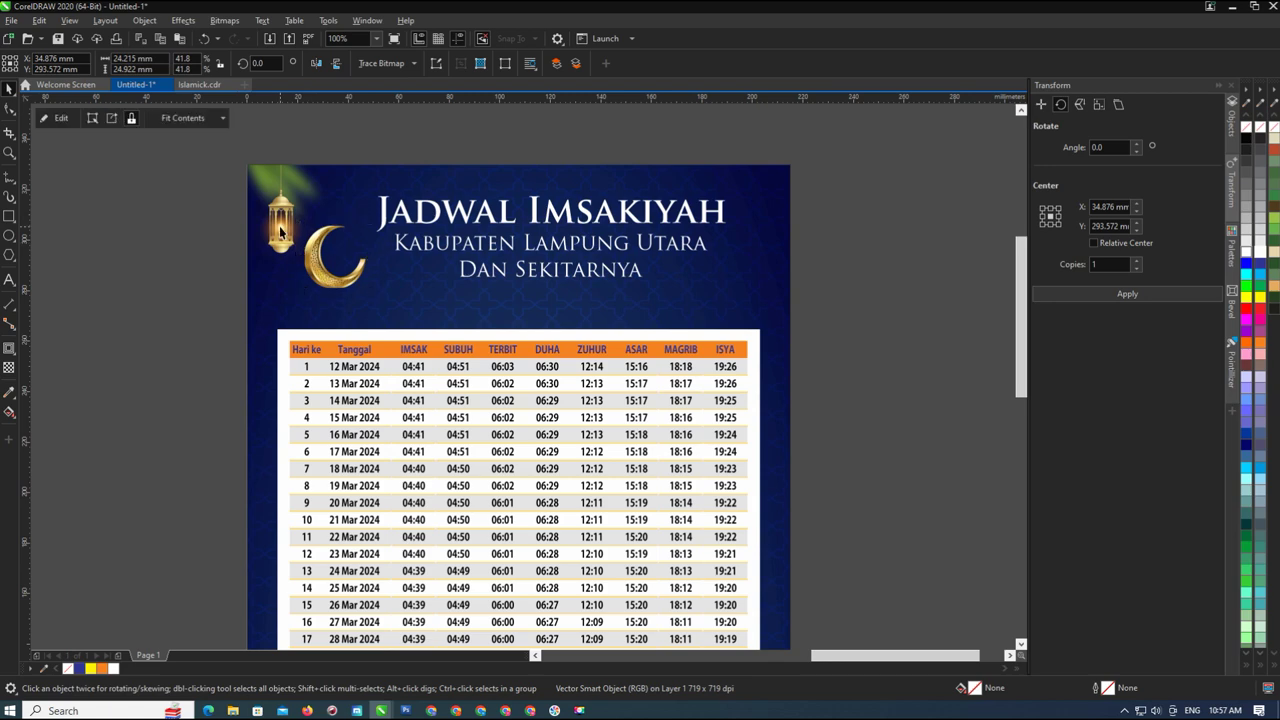
click(281, 227)
click(449, 132)
scroll(285, 222, up, 3)
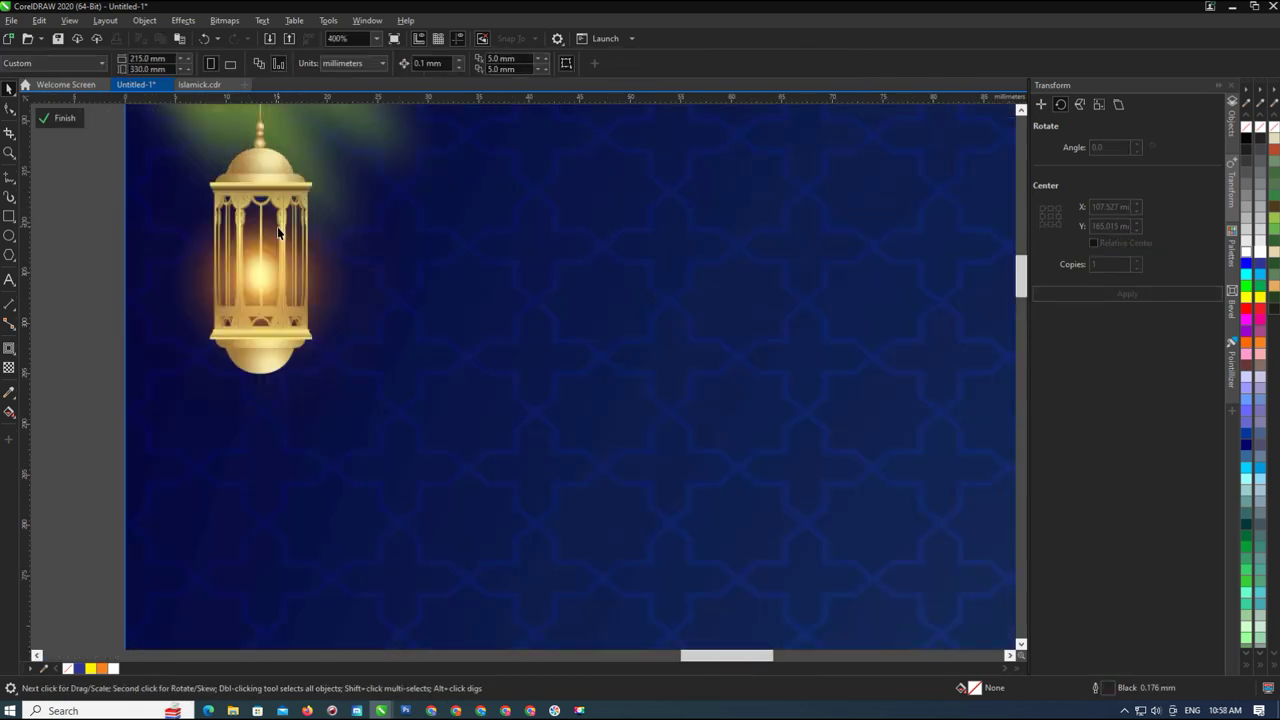
click(285, 230)
scroll(285, 232, down, 3)
ctrl+click(410, 160)
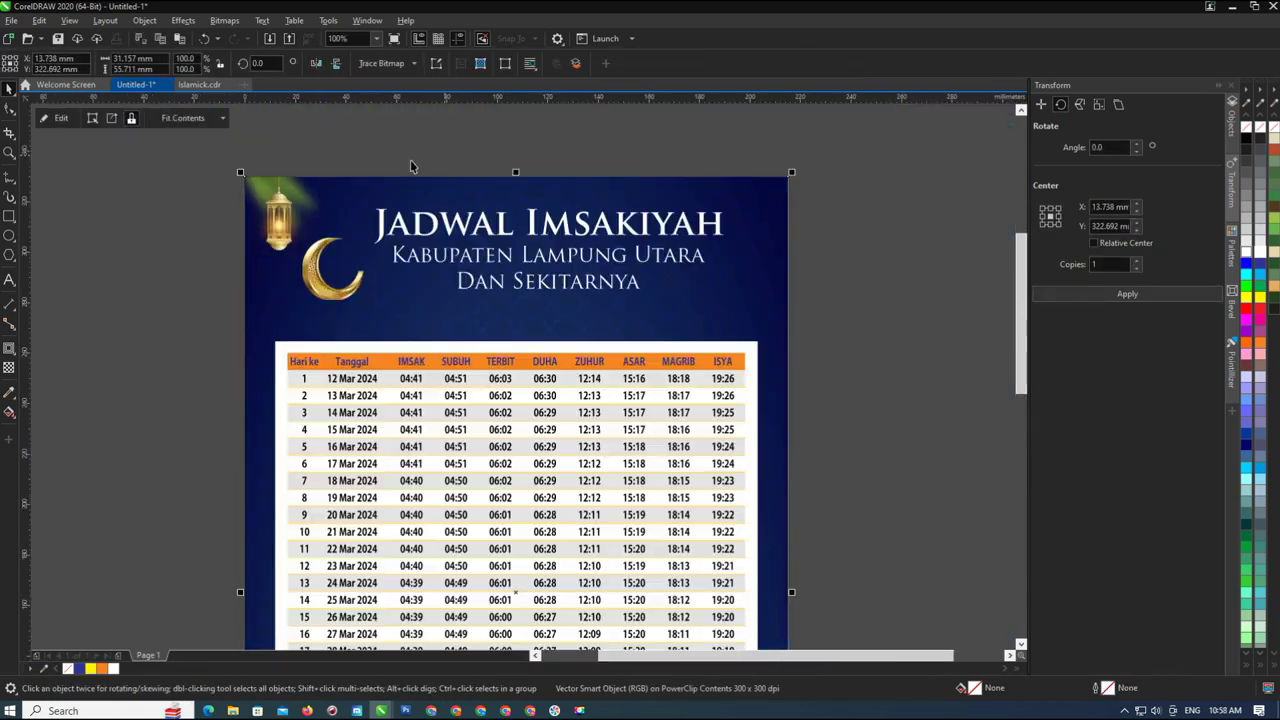
scroll(408, 161, down, 1)
click(743, 225)
Clip the blurred leaf at the poster's lower-right corner inside the blue background
scroll(531, 265, down, 1)
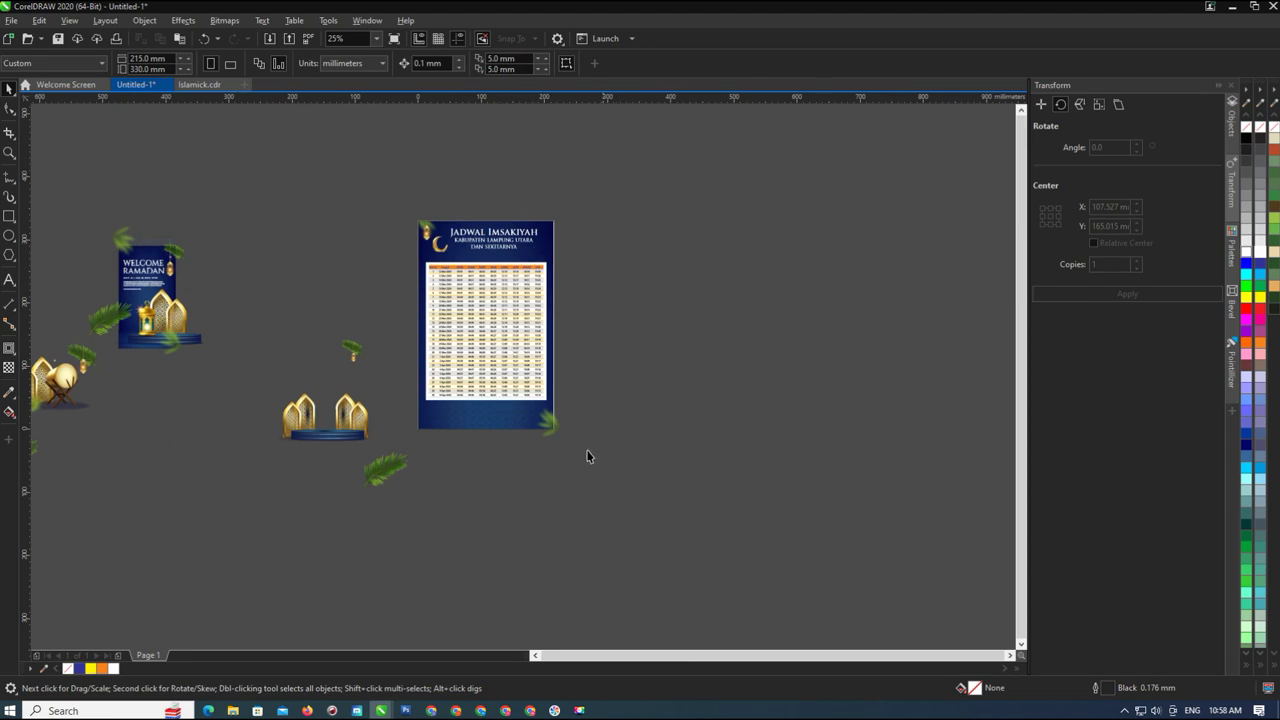
scroll(587, 456, up, 1)
click(636, 432)
mouse_move(656, 450)
mouse_down()
mouse_move(677, 471)
mouse_move(644, 448)
mouse_up()
key(ctrl+1)
Place one pair of golden arches in the poster's lower-right corner at about 41 × 48 mm and clip it inside the background
click(578, 417)
click(731, 411)
drag(297, 346, 183, 460)
drag(238, 404, 614, 395)
scroll(614, 395, up, 2)
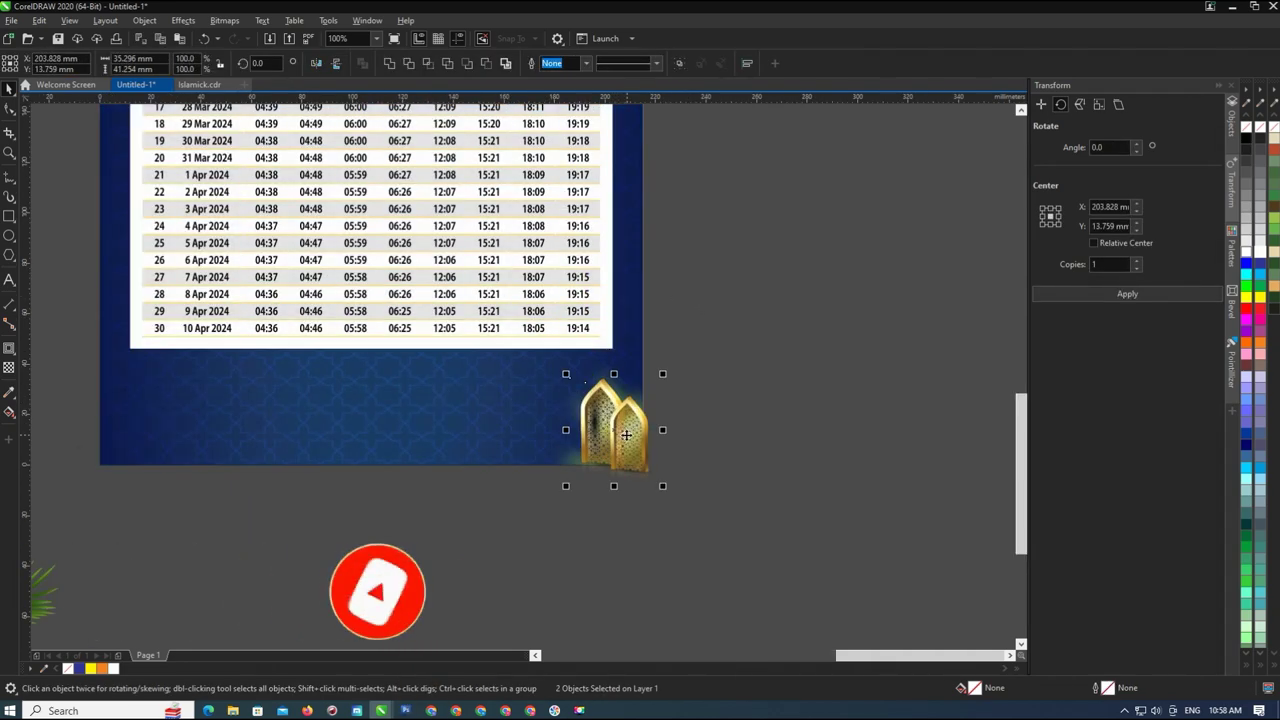
drag(612, 400, 641, 427)
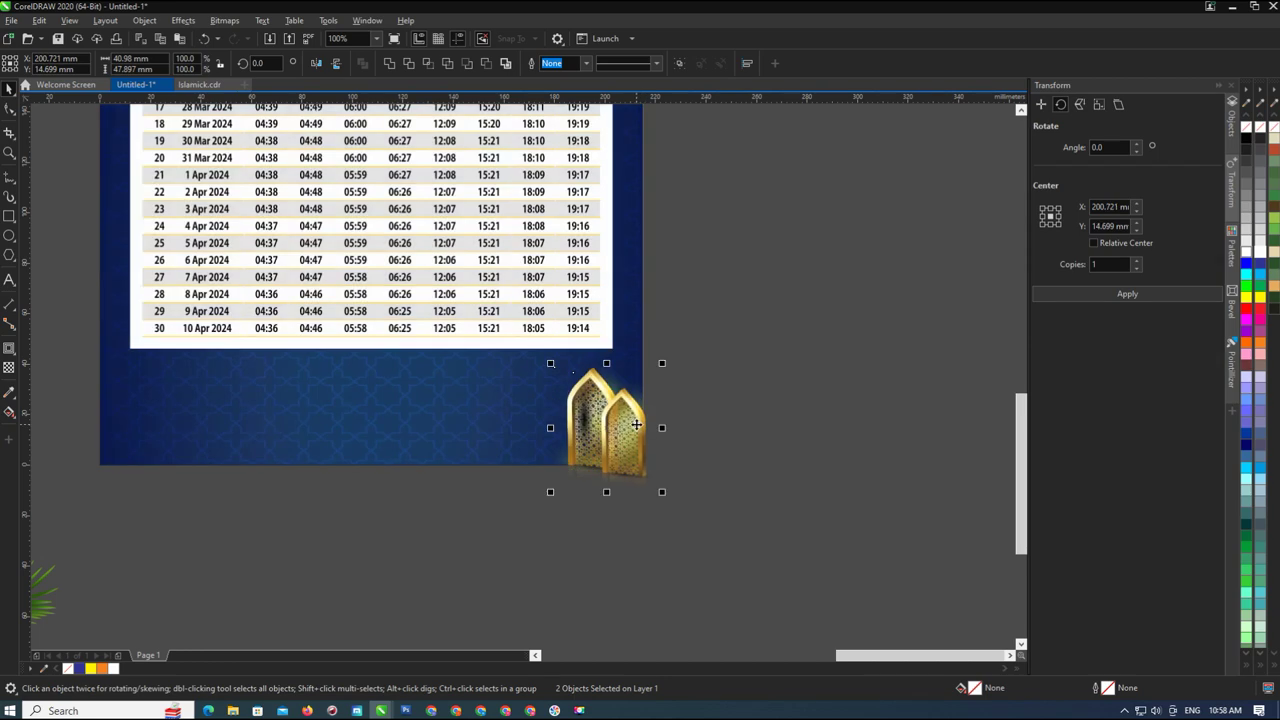
click(771, 403)
Move the round blue podium to the middle of the poster's lower edge
scroll(603, 400, down, 2)
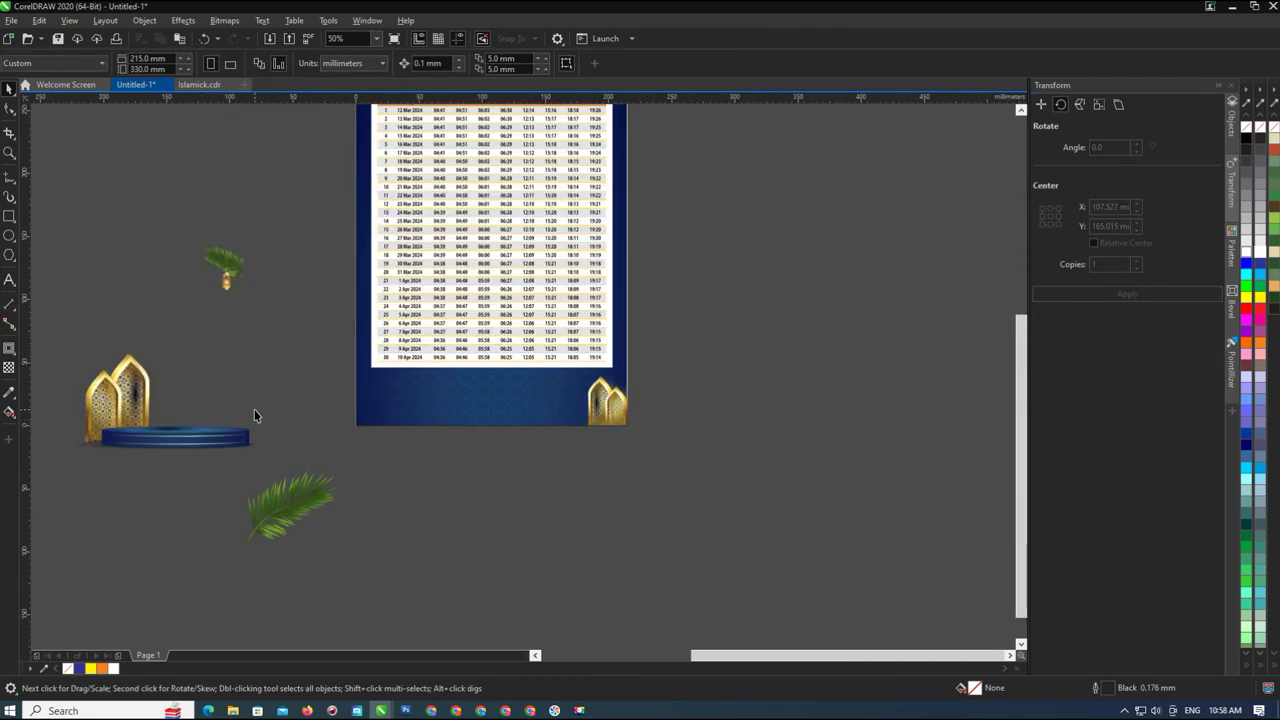
drag(97, 478, 97, 476)
drag(180, 440, 517, 422)
scroll(514, 428, up, 1)
scroll(561, 421, down, 1)
Move the remaining pair of golden arches onto the poster's lower-left corner
click(168, 375)
drag(211, 344, 63, 420)
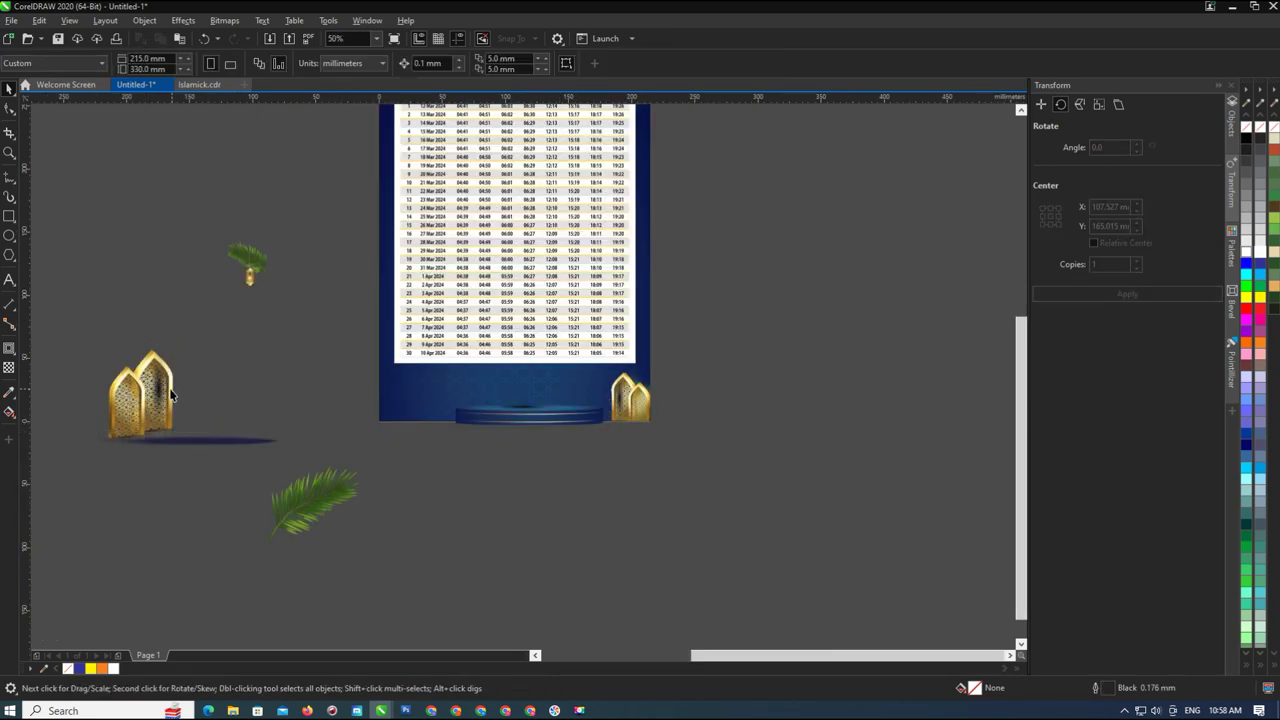
click(229, 397)
click(237, 407)
drag(59, 452, 60, 450)
drag(142, 398, 409, 395)
scroll(409, 395, up, 2)
Adjust the size and position of the lower-left arches and PowerClip them inside the blue background
drag(495, 289, 478, 295)
drag(438, 373, 434, 377)
key(alt+c)
key(w)
key(p)
click(634, 427)
key(Escape)
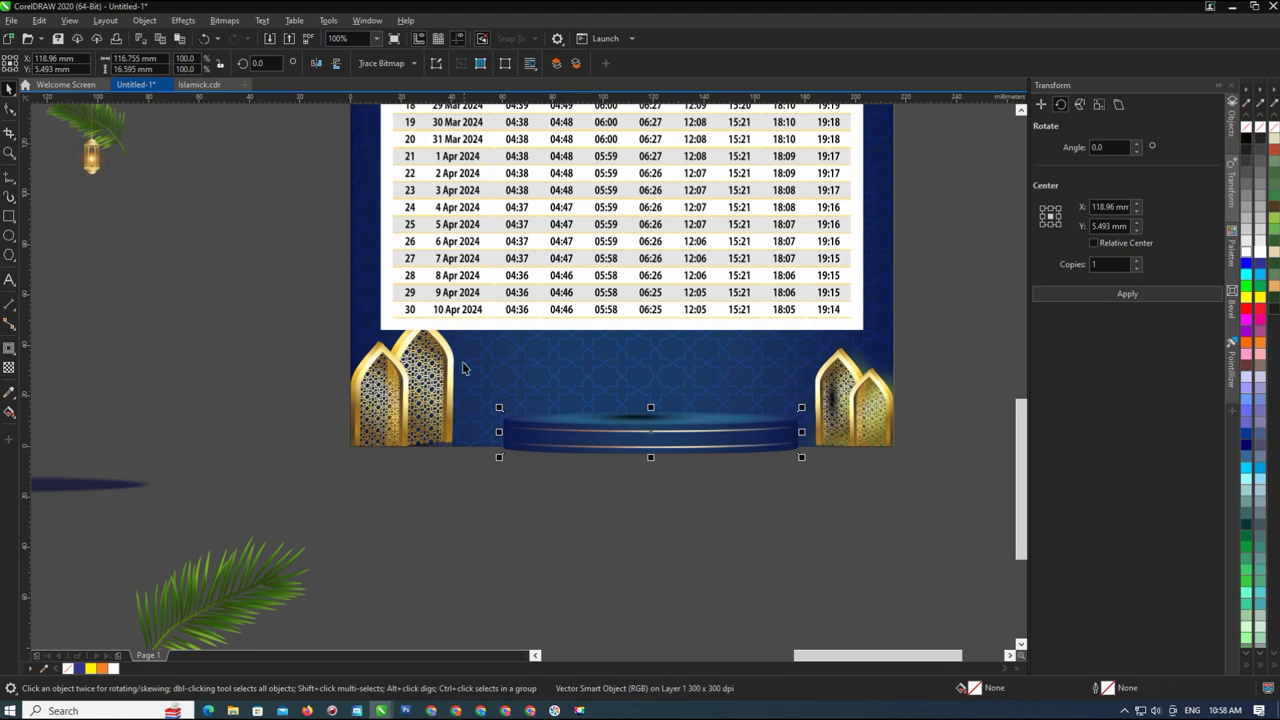
Move the palm leaf from below the poster to the empty area beside the poster's upper-right corner
scroll(445, 410, down, 4)
scroll(445, 420, up, 2)
scroll(568, 350, down, 2)
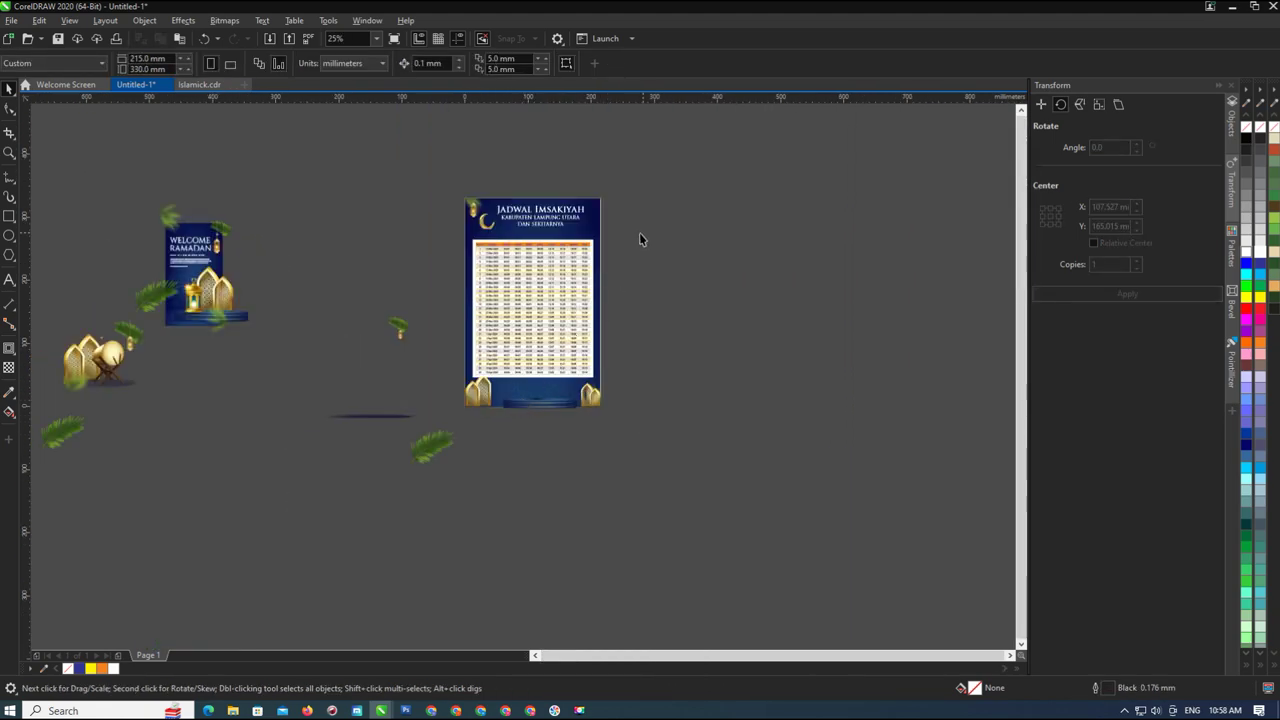
scroll(525, 290, up, 2)
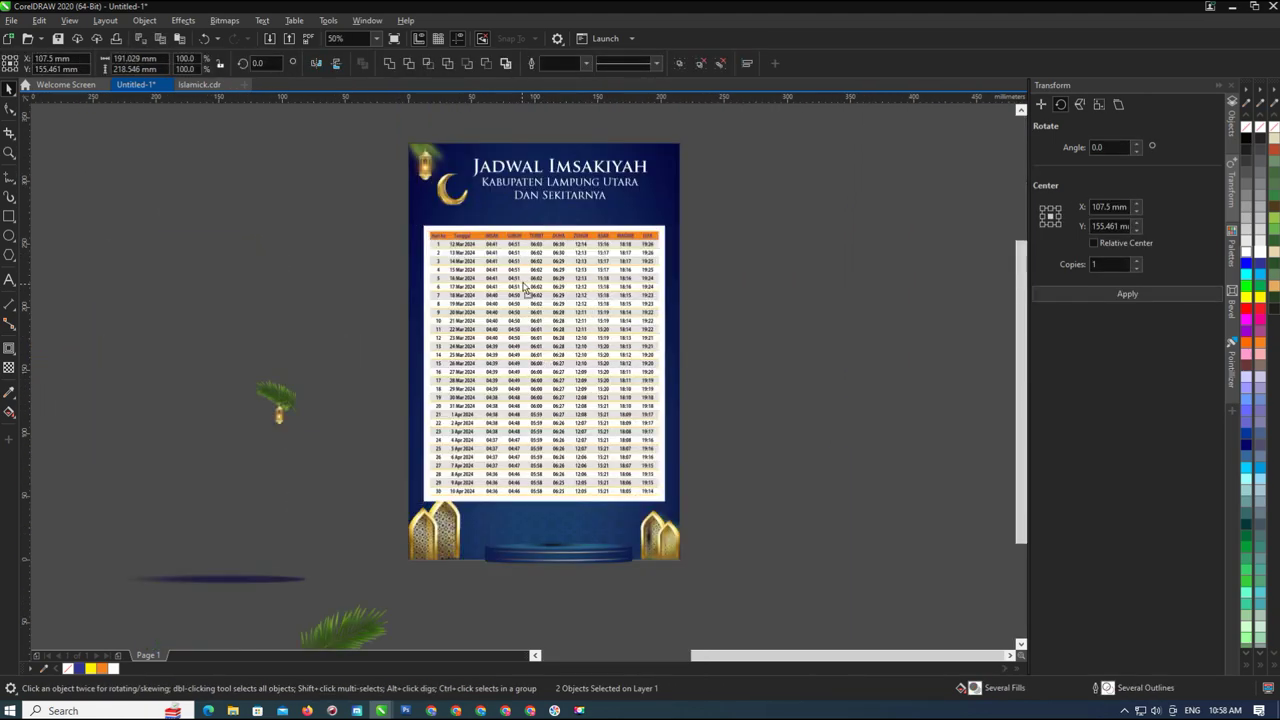
scroll(533, 330, down, 1)
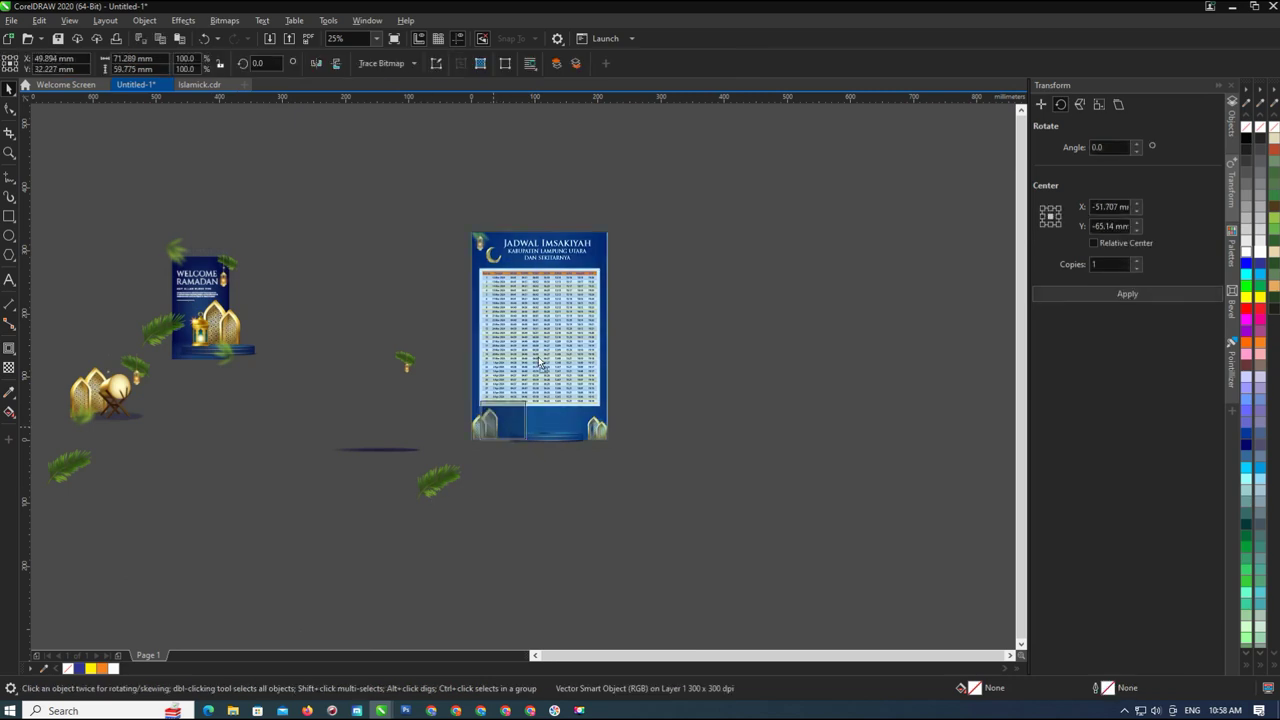
click(470, 420)
drag(636, 265, 664, 245)
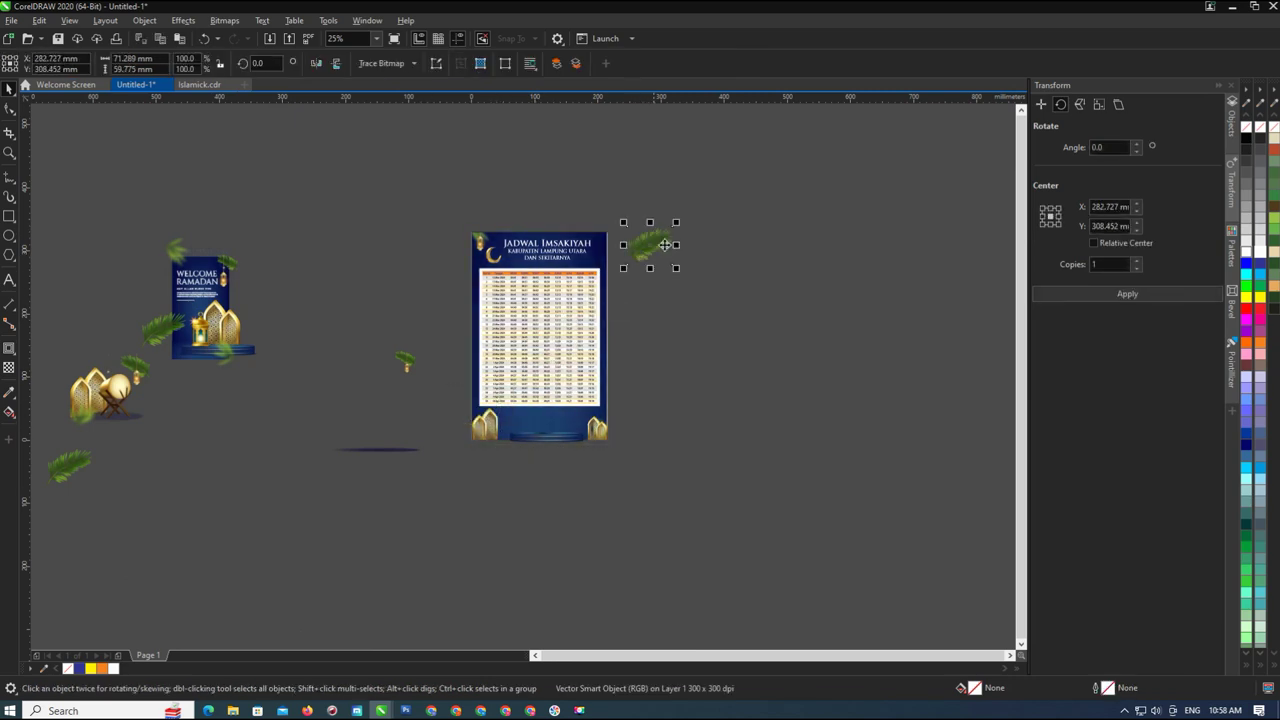
Scale the blue podium down to about 54 mm wide and place one at the poster's lower-left corner and another beneath the crescent
click(353, 357)
click(201, 336)
click(168, 408)
scroll(532, 436, up, 1)
drag(603, 430, 481, 436)
drag(570, 420, 516, 316)
scroll(463, 442, up, 1)
scroll(426, 462, down, 2)
drag(448, 291, 439, 285)
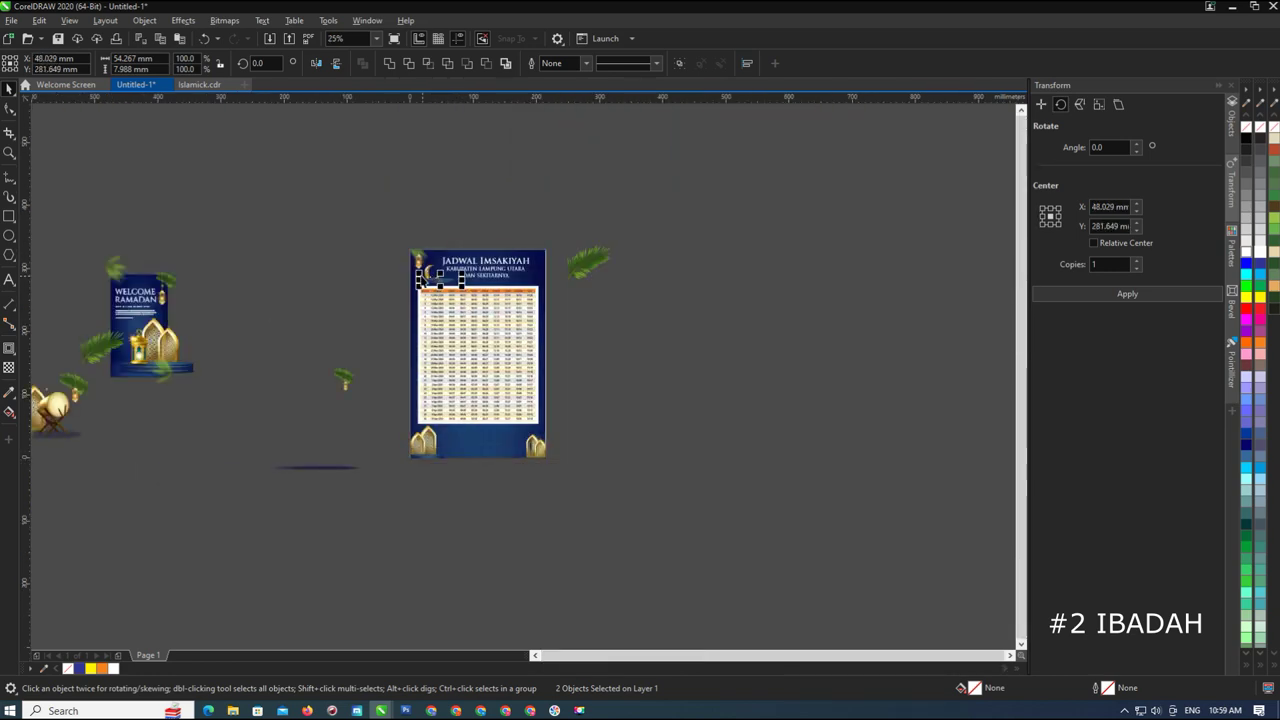
Set the small podium directly above the schedule table and rest the golden crescent on top of it
scroll(422, 276, up, 3)
drag(533, 314, 487, 340)
drag(497, 296, 507, 308)
scroll(437, 281, down, 1)
scroll(479, 283, up, 4)
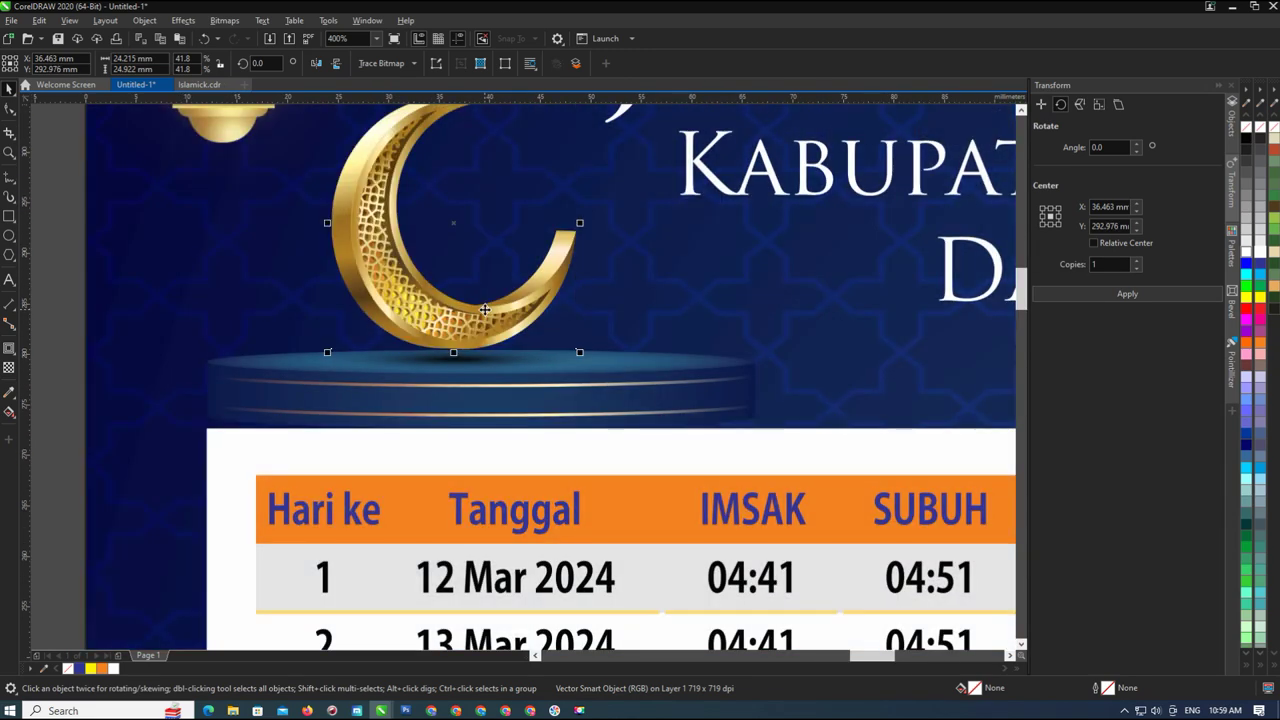
scroll(485, 309, down, 2)
scroll(486, 331, down, 2)
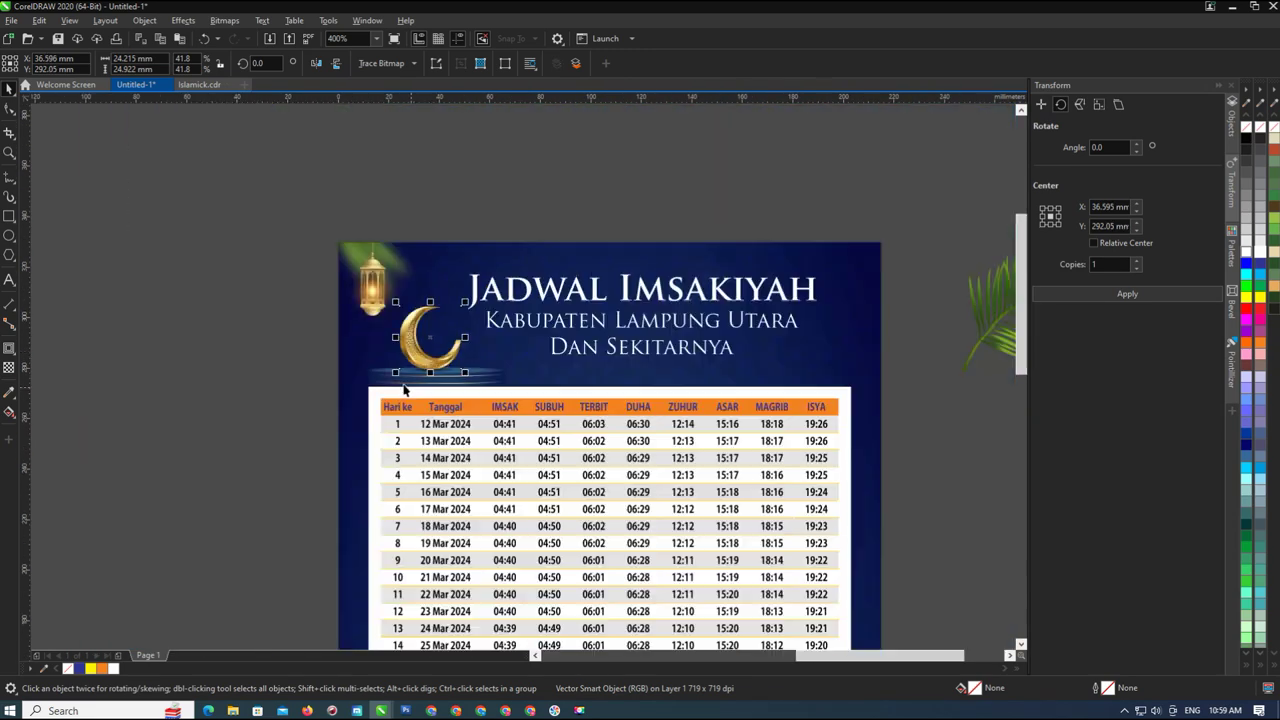
key(Escape)
Shift the "Welcome Ramadan" design slightly and ungroup it into separate objects
scroll(466, 313, down, 4)
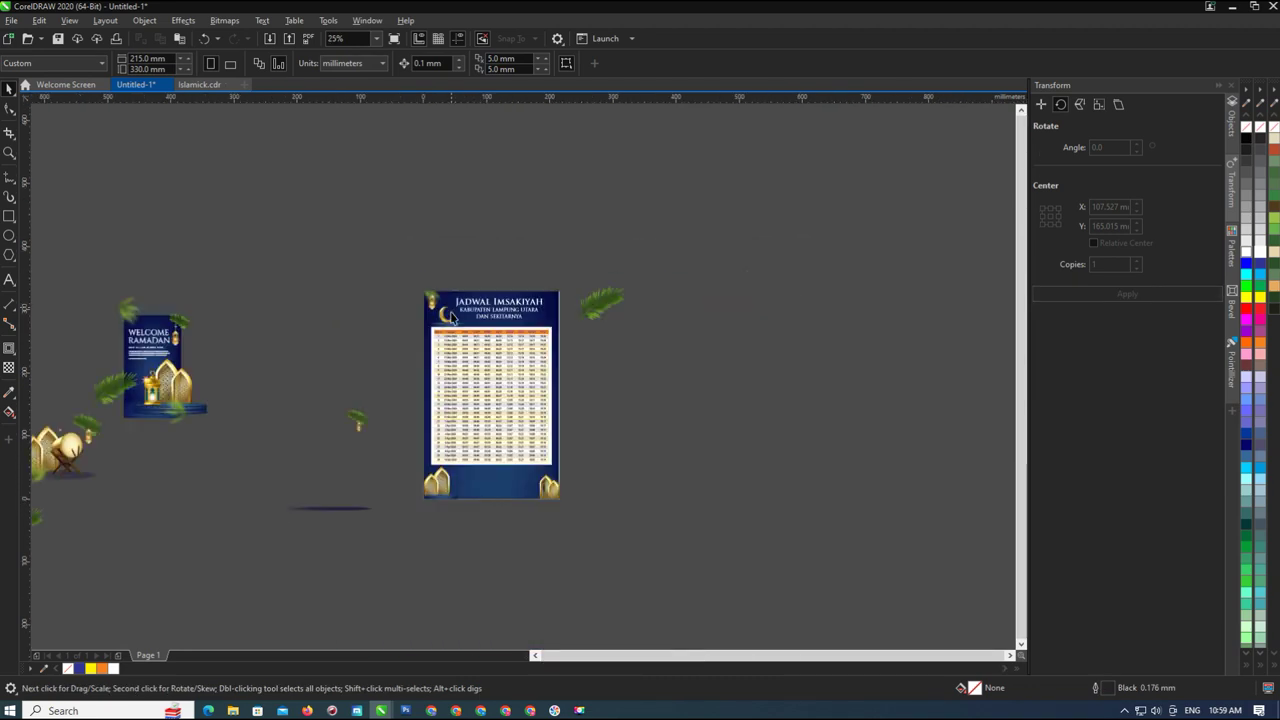
click(155, 395)
drag(160, 373, 175, 363)
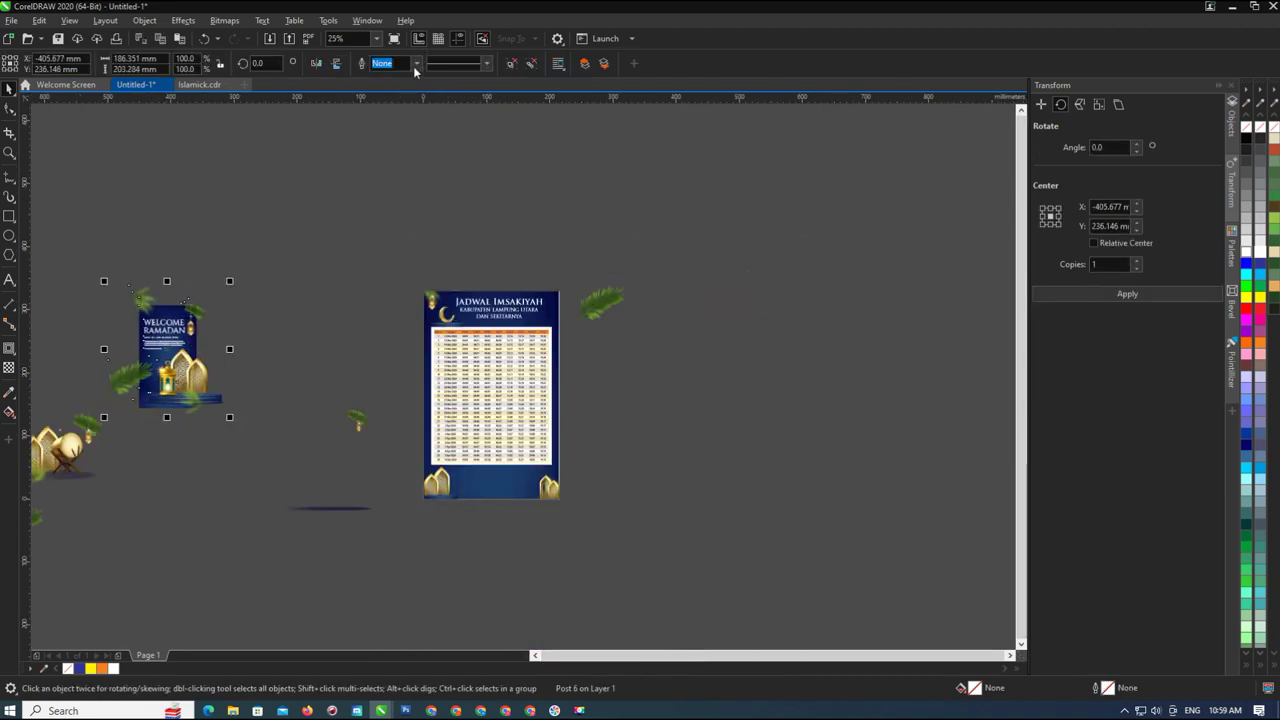
click(210, 328)
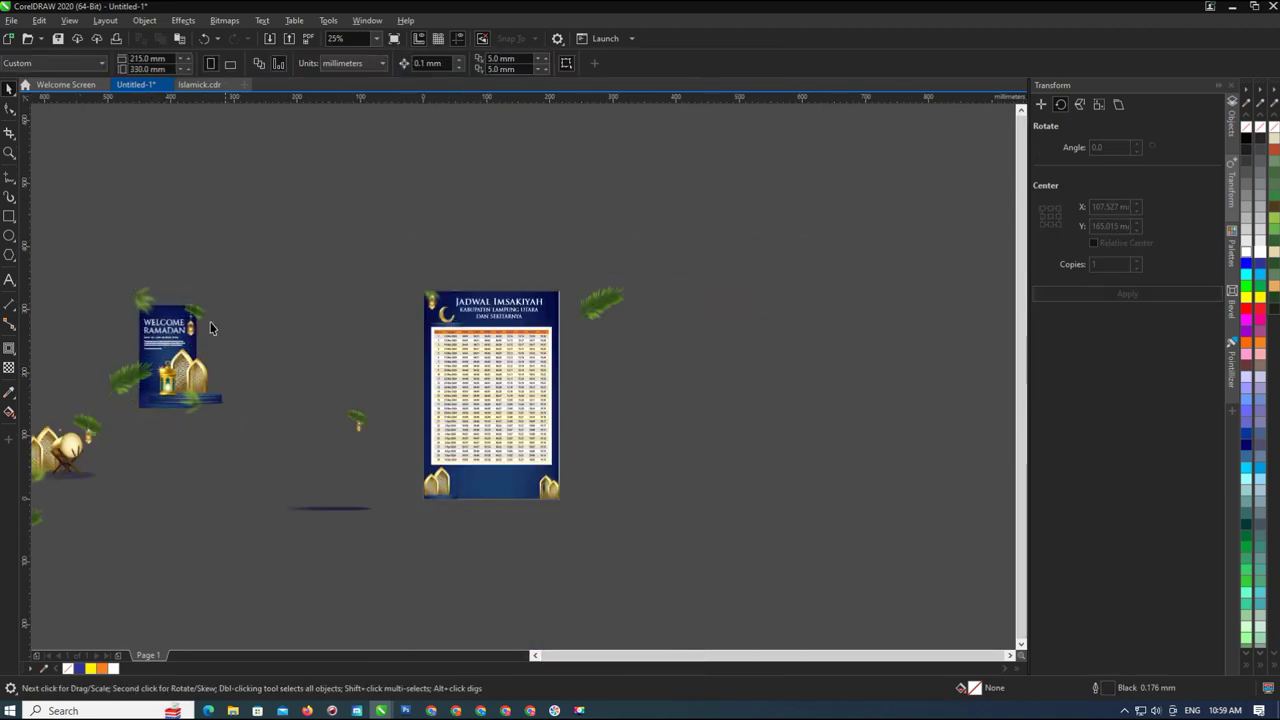
Duplicate the golden lantern's light flare and place the copy on the last letter of the "Jadwal Imsakiyah" title
click(166, 381)
scroll(162, 371, up, 3)
drag(162, 362, 752, 319)
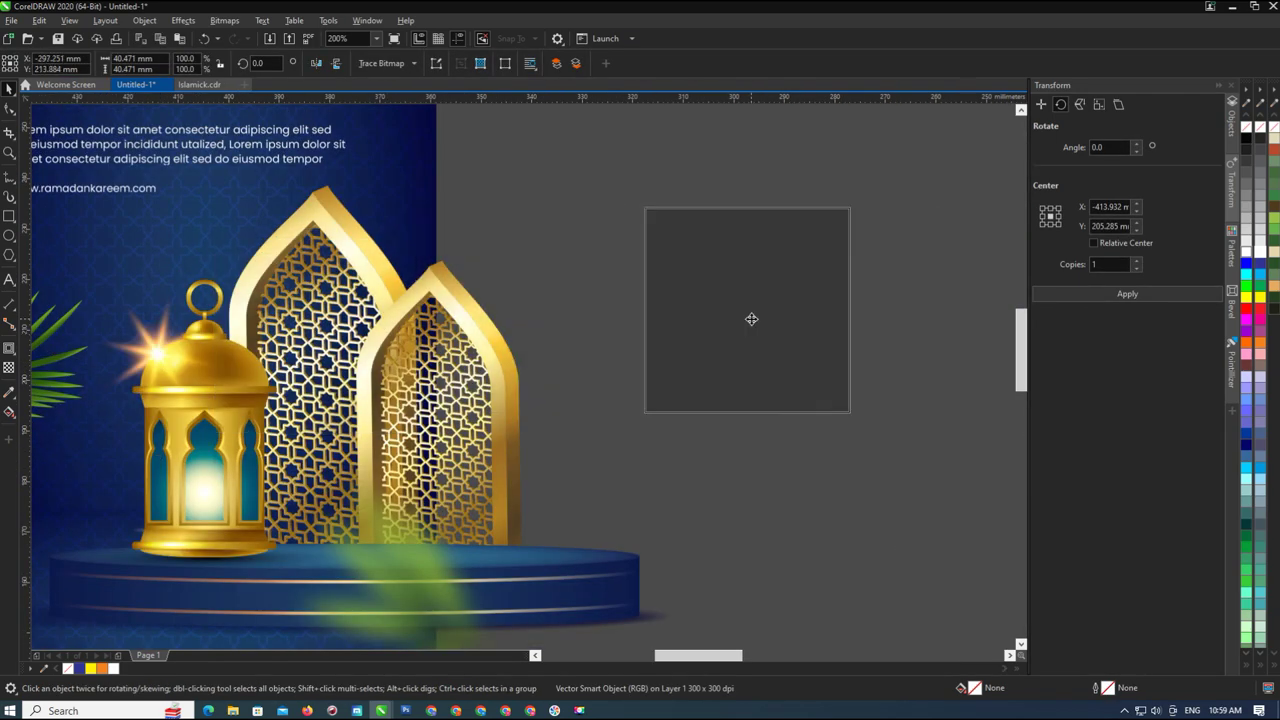
scroll(520, 337, down, 5)
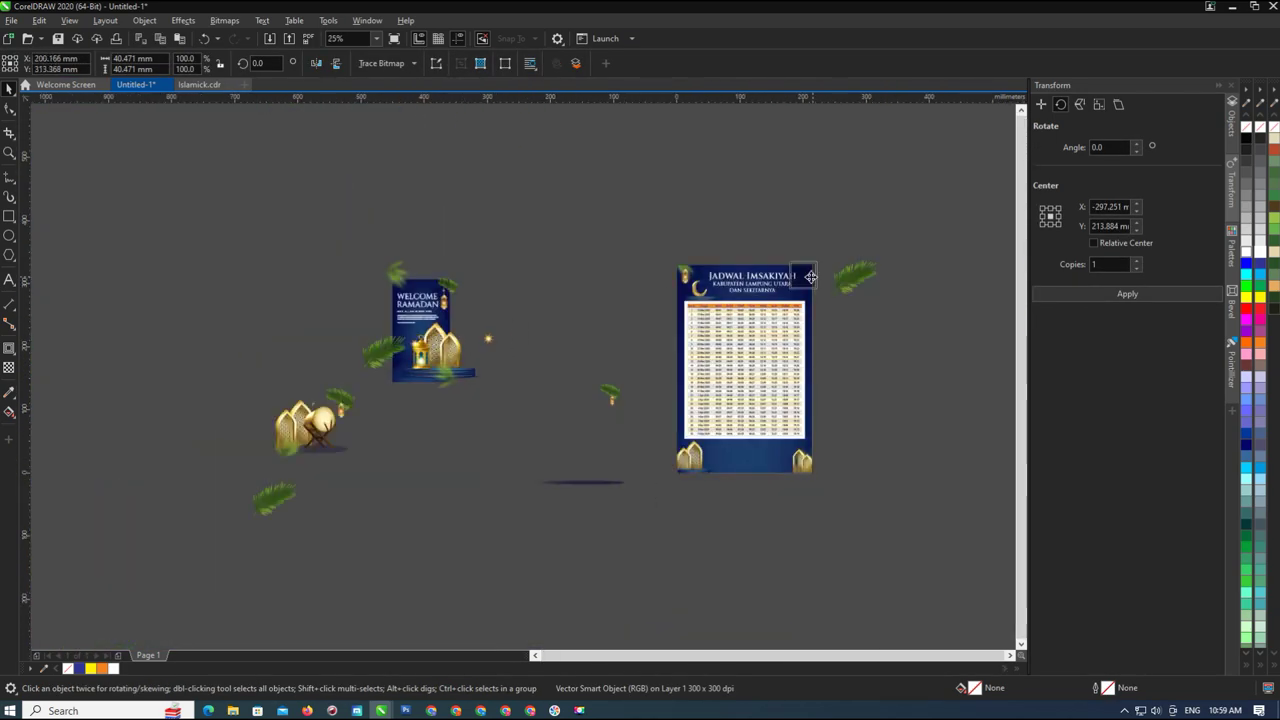
scroll(810, 276, up, 5)
drag(810, 276, 712, 272)
scroll(706, 278, down, 2)
right_click(434, 349)
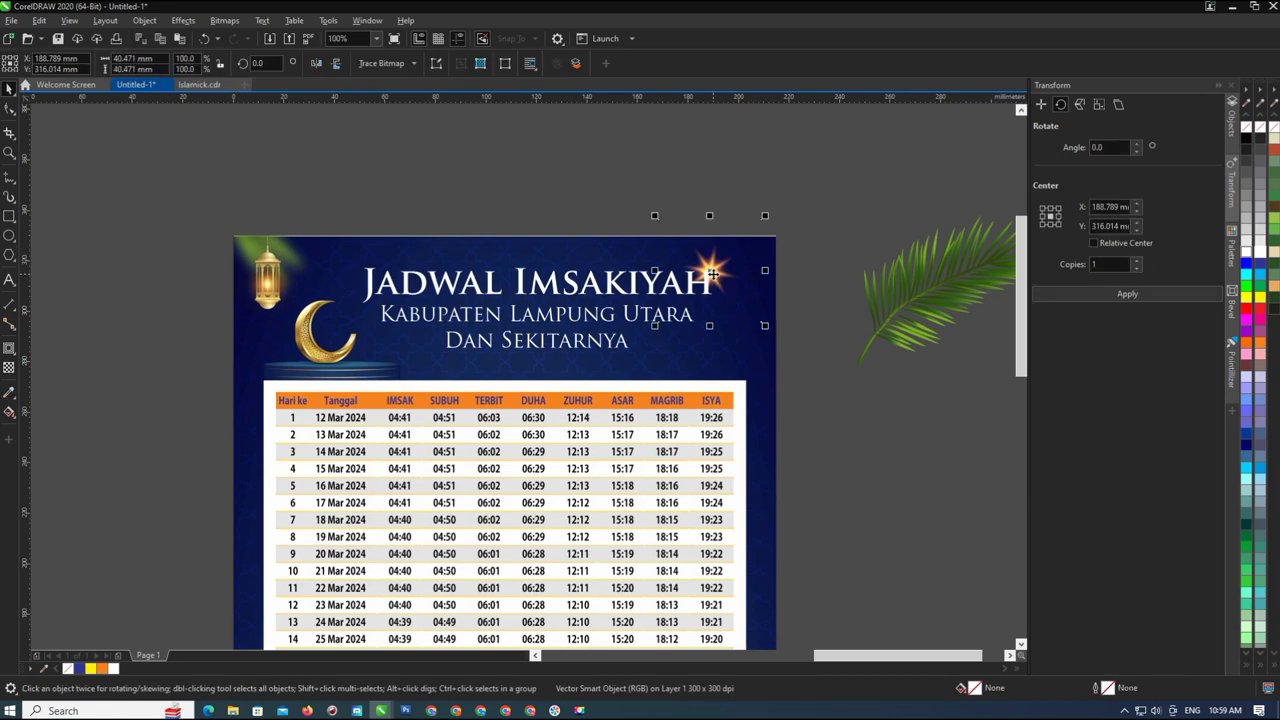
Make the main title and the two-line subtitle texts bold
click(738, 168)
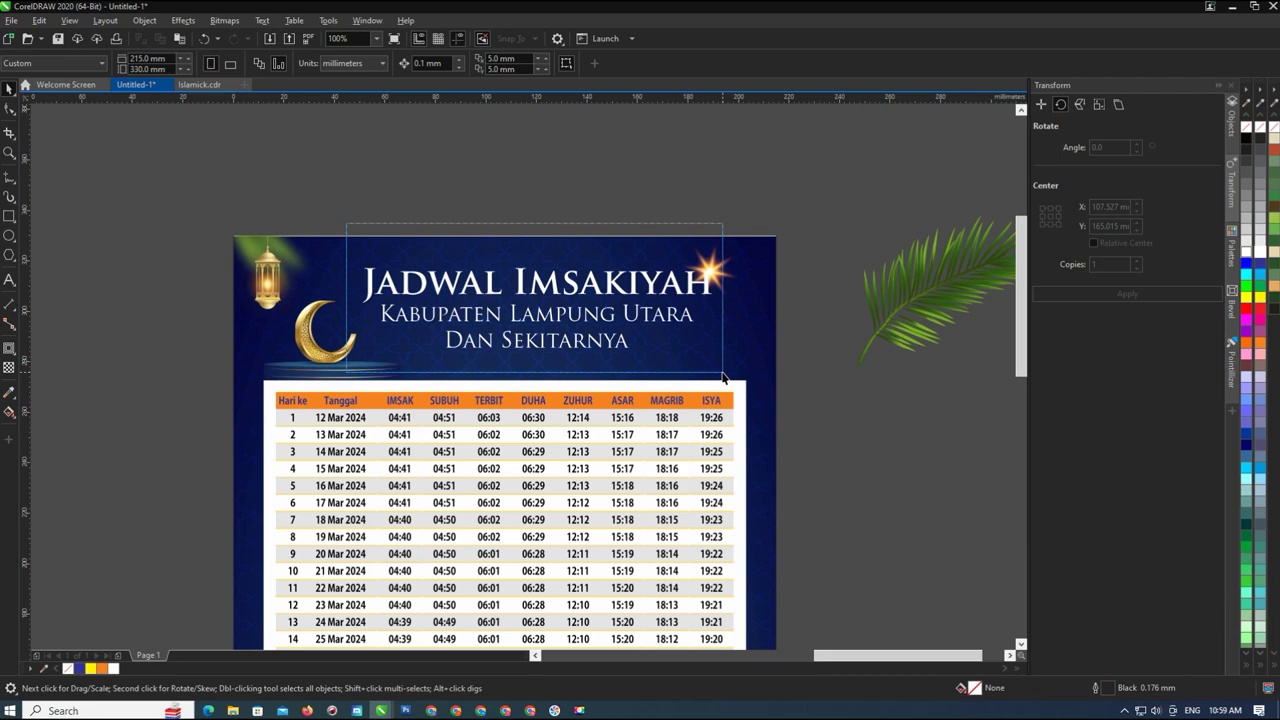
drag(723, 377, 722, 376)
click(567, 64)
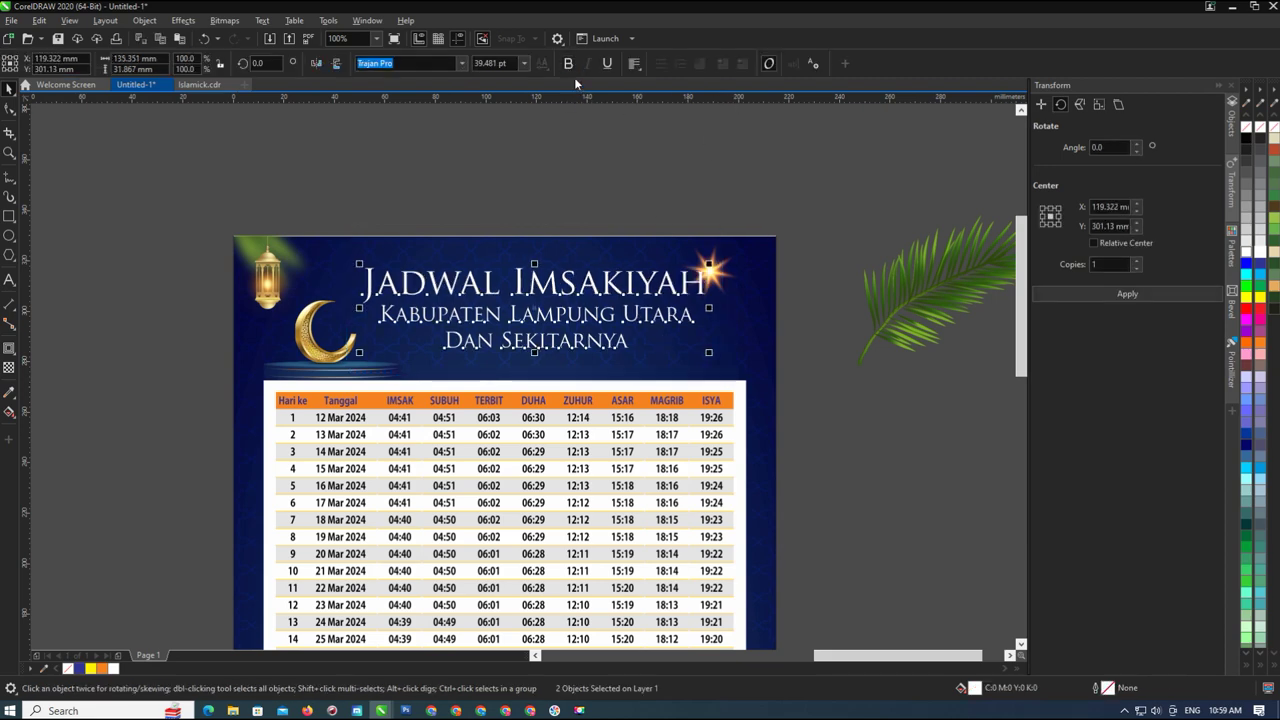
key(Escape)
click(583, 315)
click(446, 207)
Group the golden lantern with its light flare and move it to the poster's upper-left area beside the crescent
scroll(361, 275, down, 1)
scroll(388, 292, down, 1)
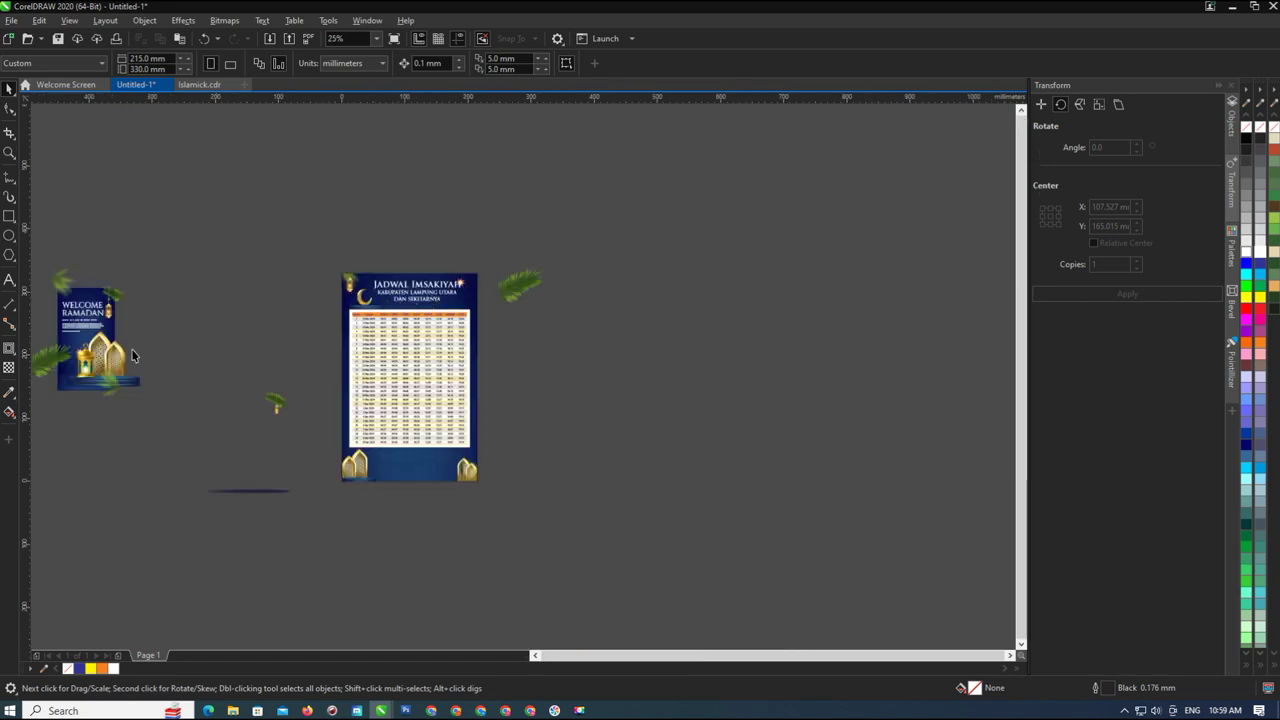
click(80, 370)
scroll(80, 370, up, 2)
drag(203, 383, 585, 372)
scroll(340, 365, down, 2)
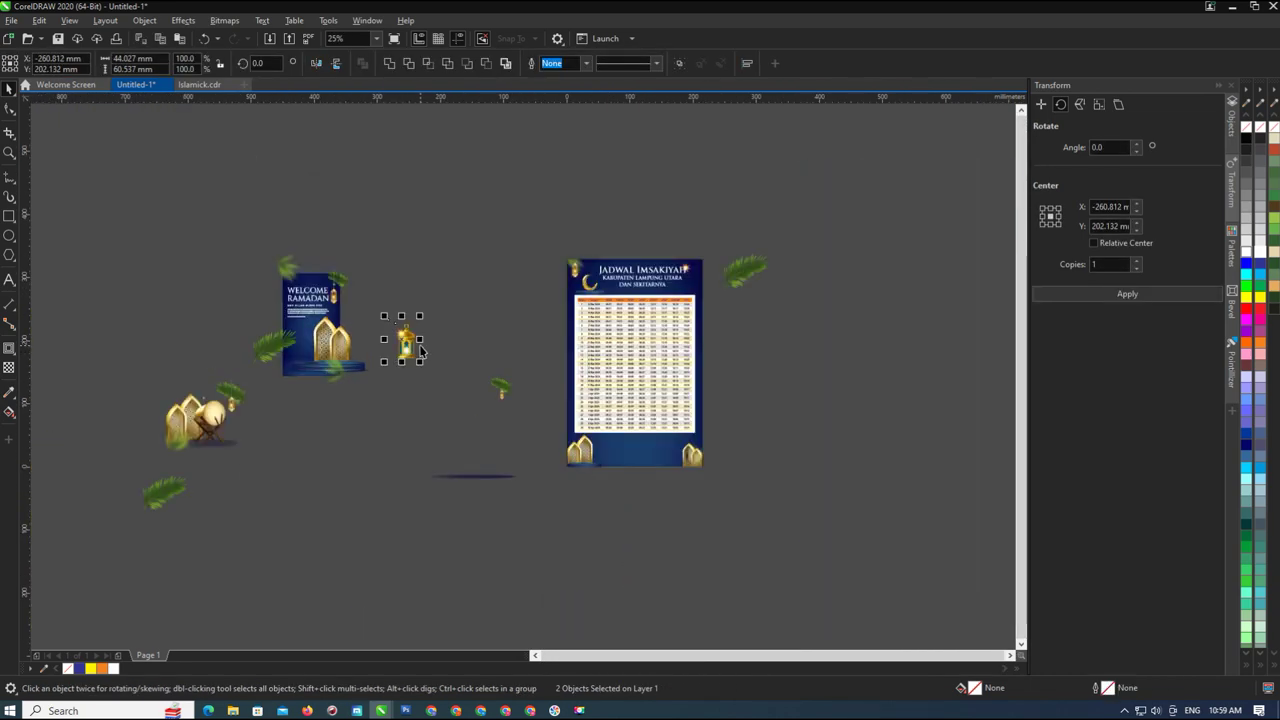
scroll(405, 345, up, 1)
drag(388, 340, 800, 195)
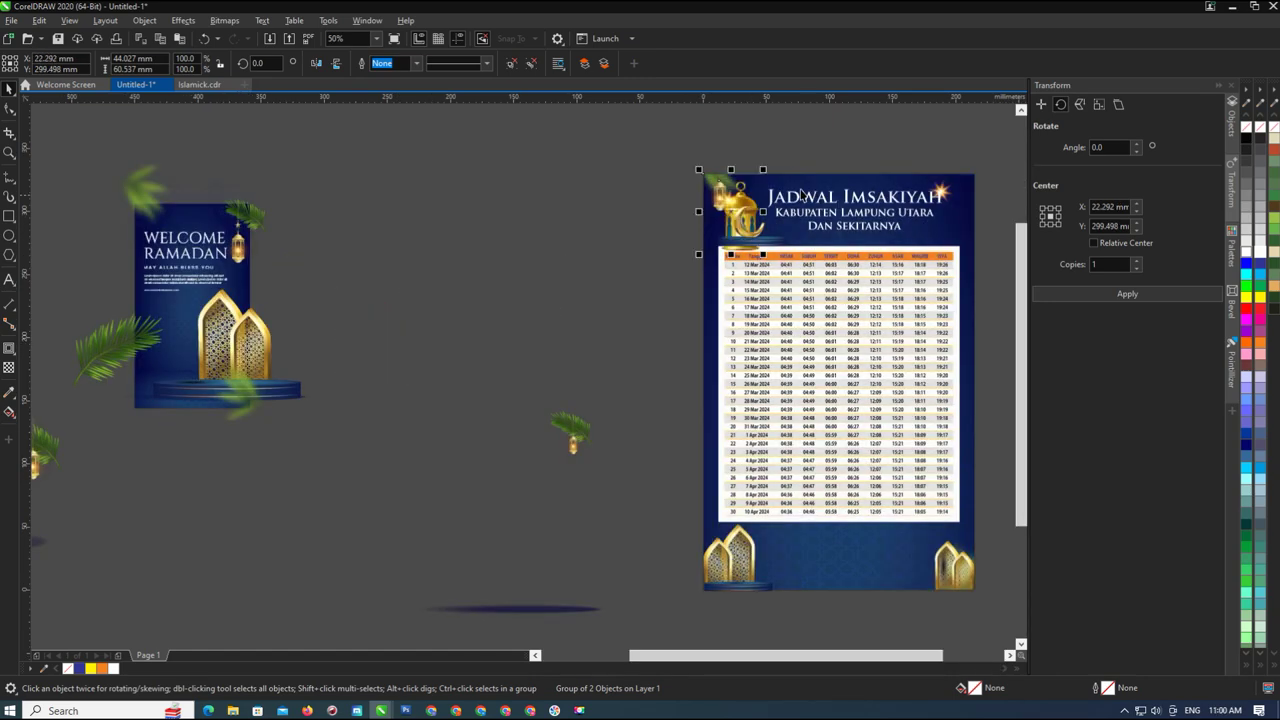
Scale the lantern group to 68%, stand it on the small podium, and shift the crescent to the right beside it
scroll(785, 185, up, 2)
drag(709, 145, 662, 192)
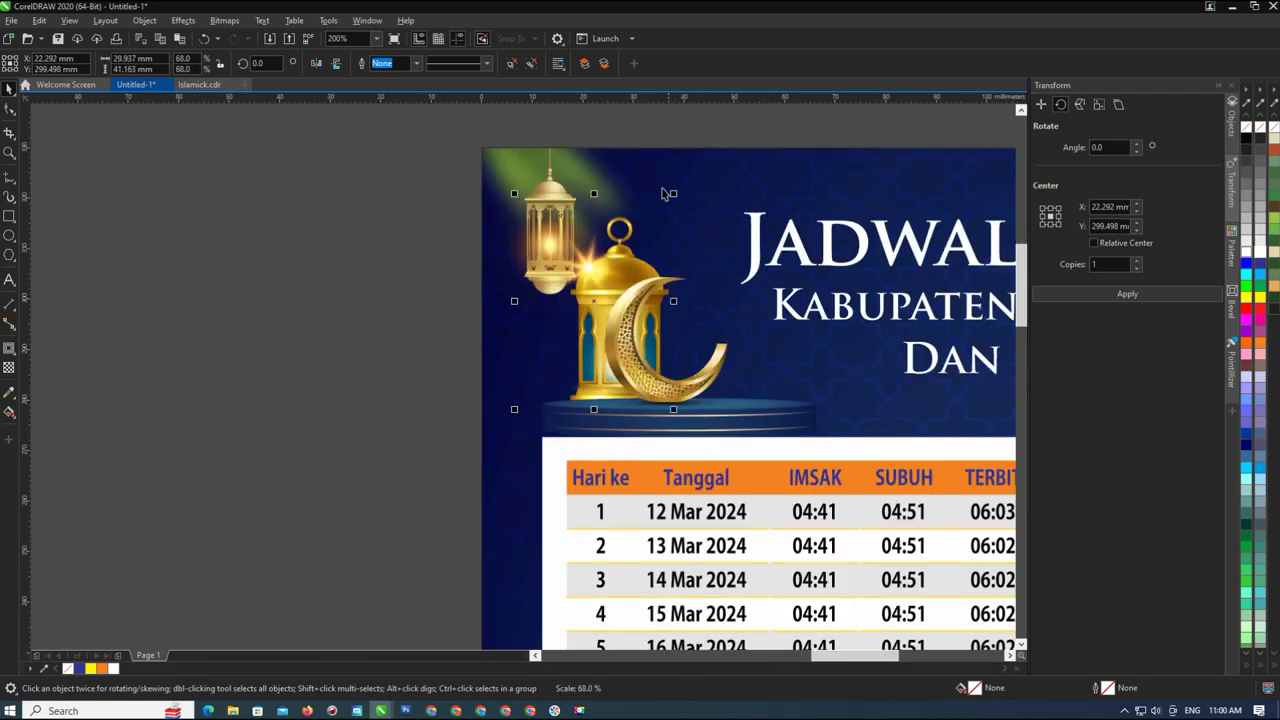
drag(622, 229, 639, 228)
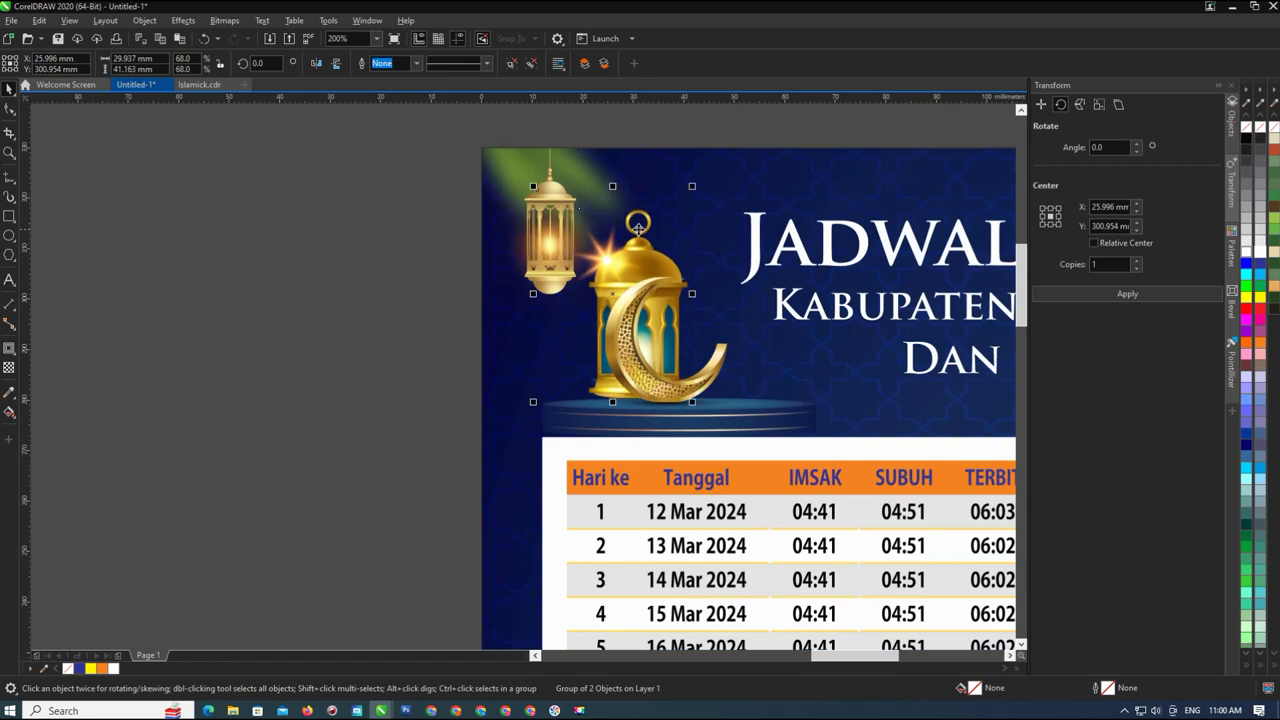
ctrl+click(720, 370)
drag(708, 372, 754, 375)
Edit the background's PowerClip contents and move the hanging lantern from the upper-left to the poster's upper-right corner
double_click(549, 271)
scroll(492, 258, down, 1)
double_click(604, 210)
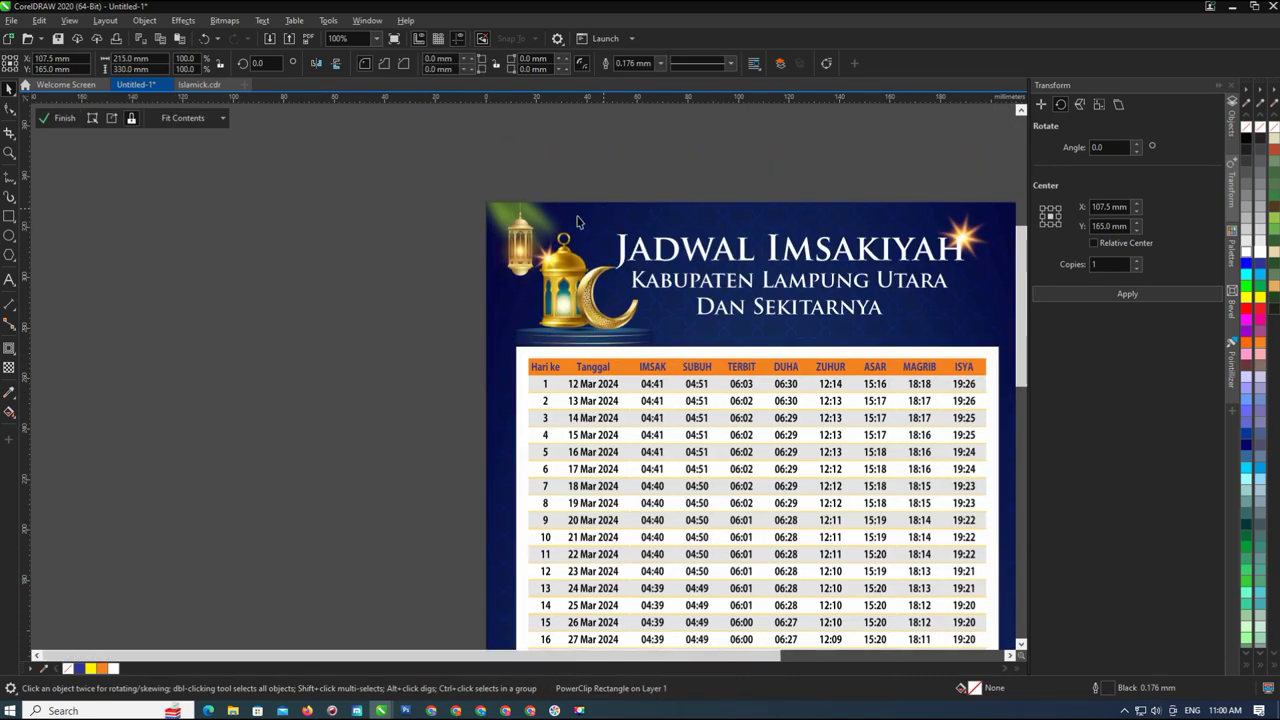
click(511, 243)
scroll(500, 239, down, 1)
drag(509, 245, 750, 260)
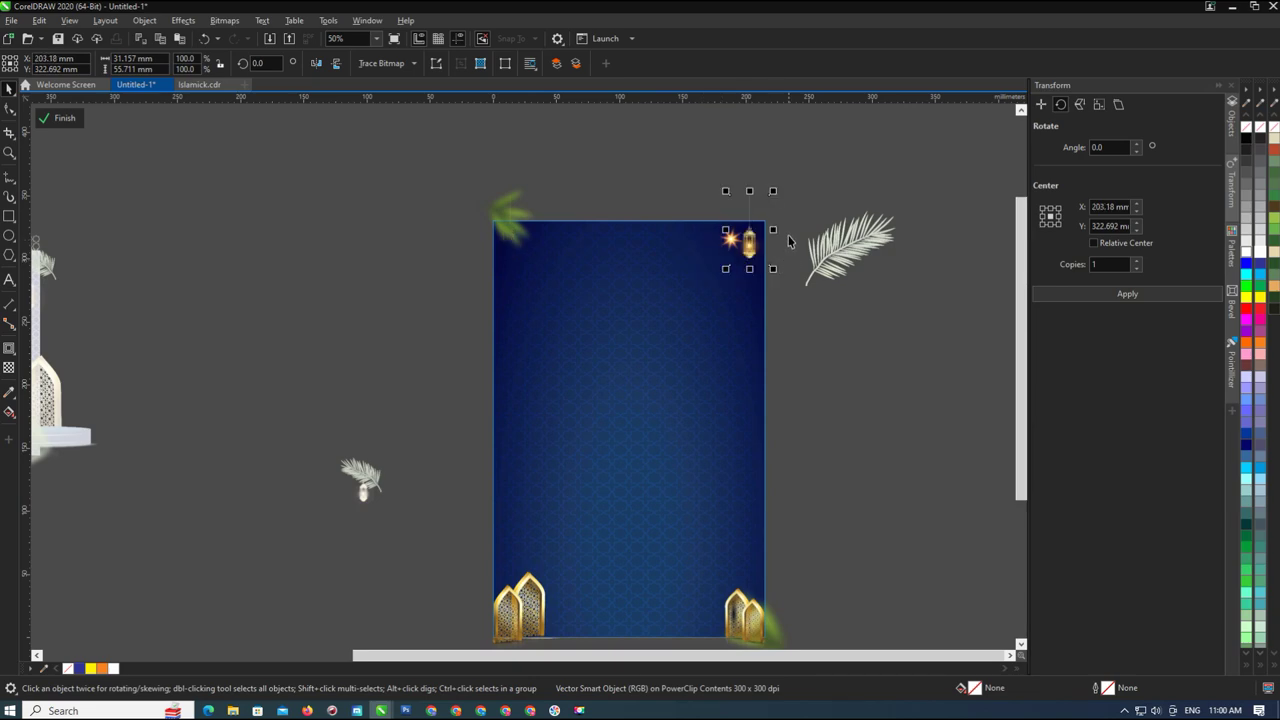
ctrl+click(788, 238)
click(788, 203)
scroll(714, 224, up, 1)
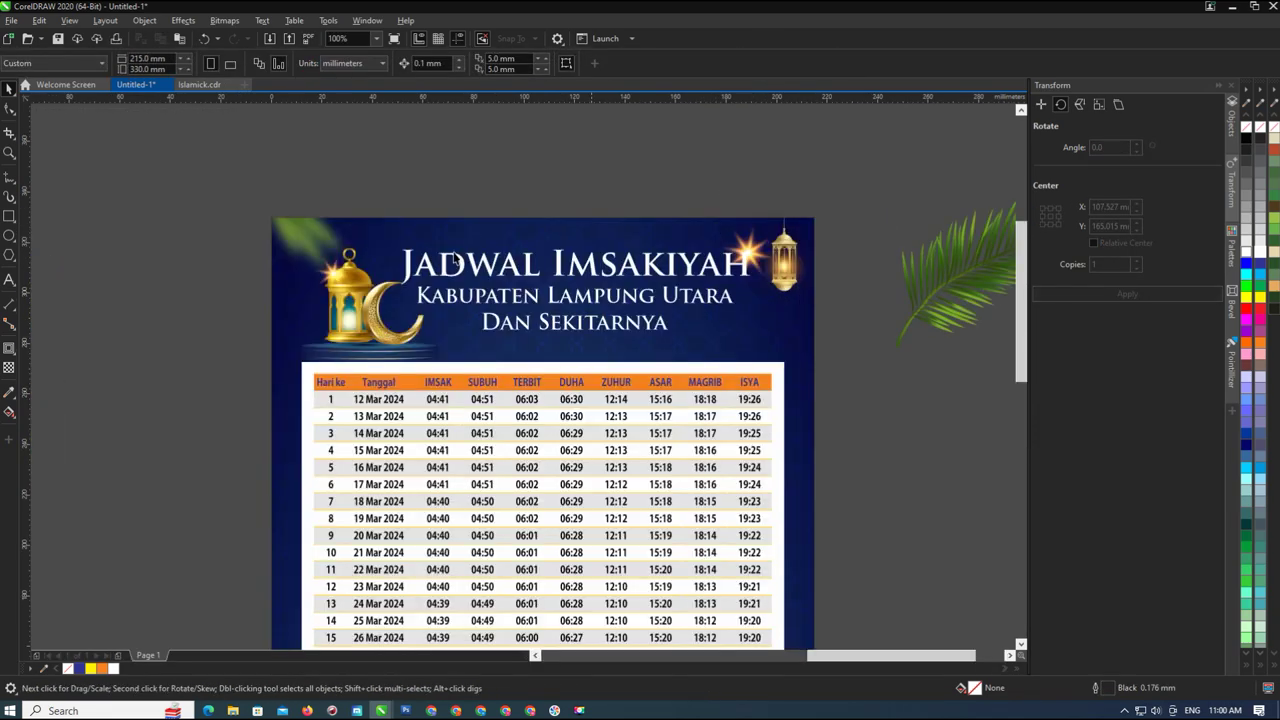
Extend the podium beneath the lantern and crescent out to the poster's left edge
click(340, 285)
shift+click(398, 325)
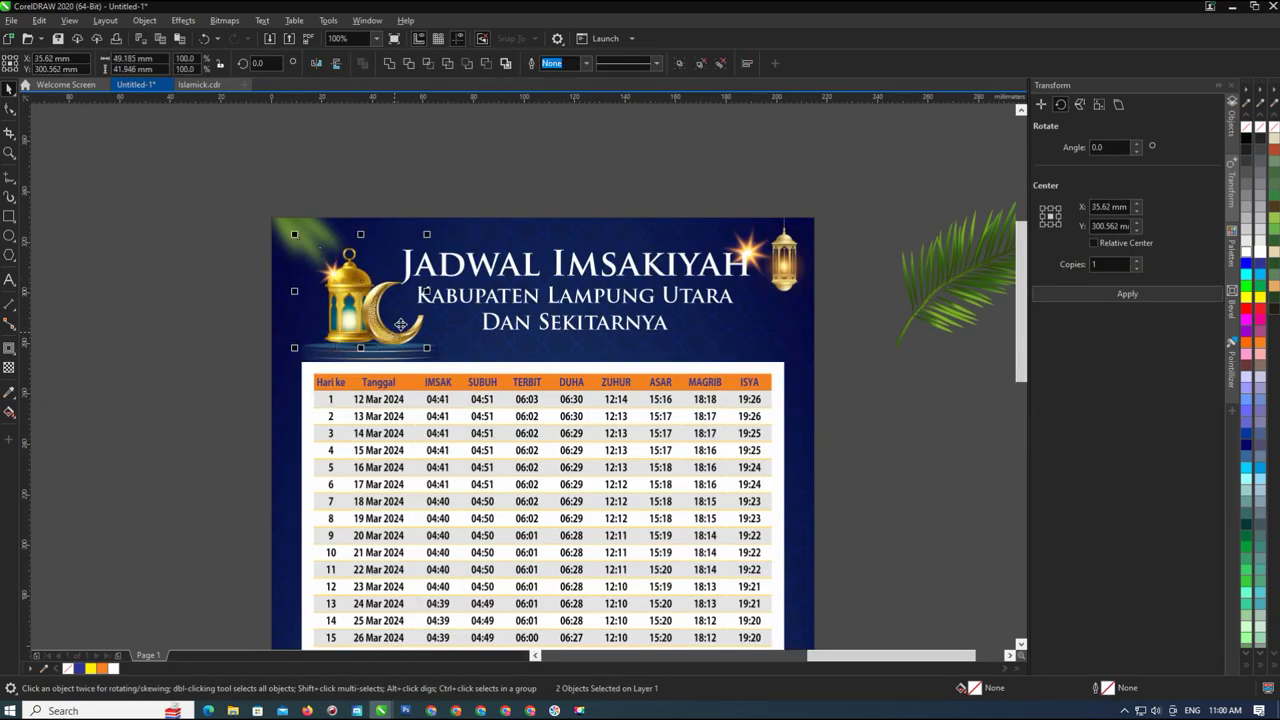
click(300, 357)
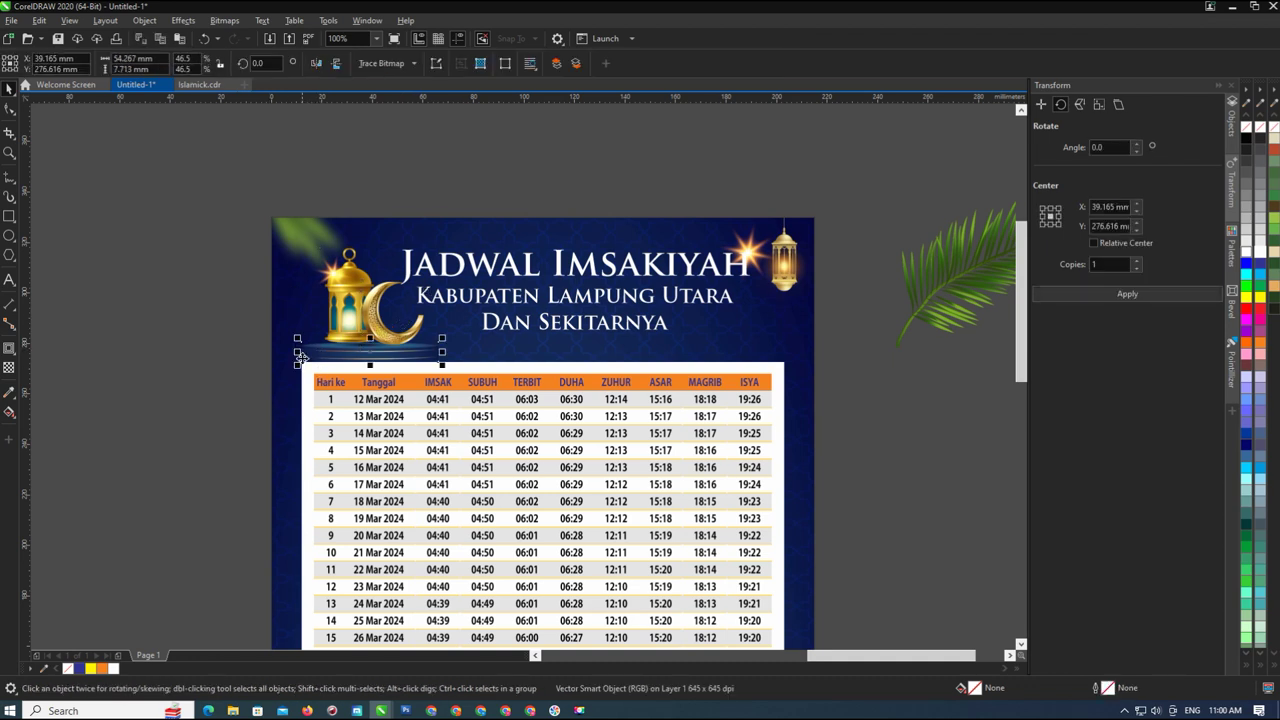
drag(297, 352, 273, 352)
click(340, 318)
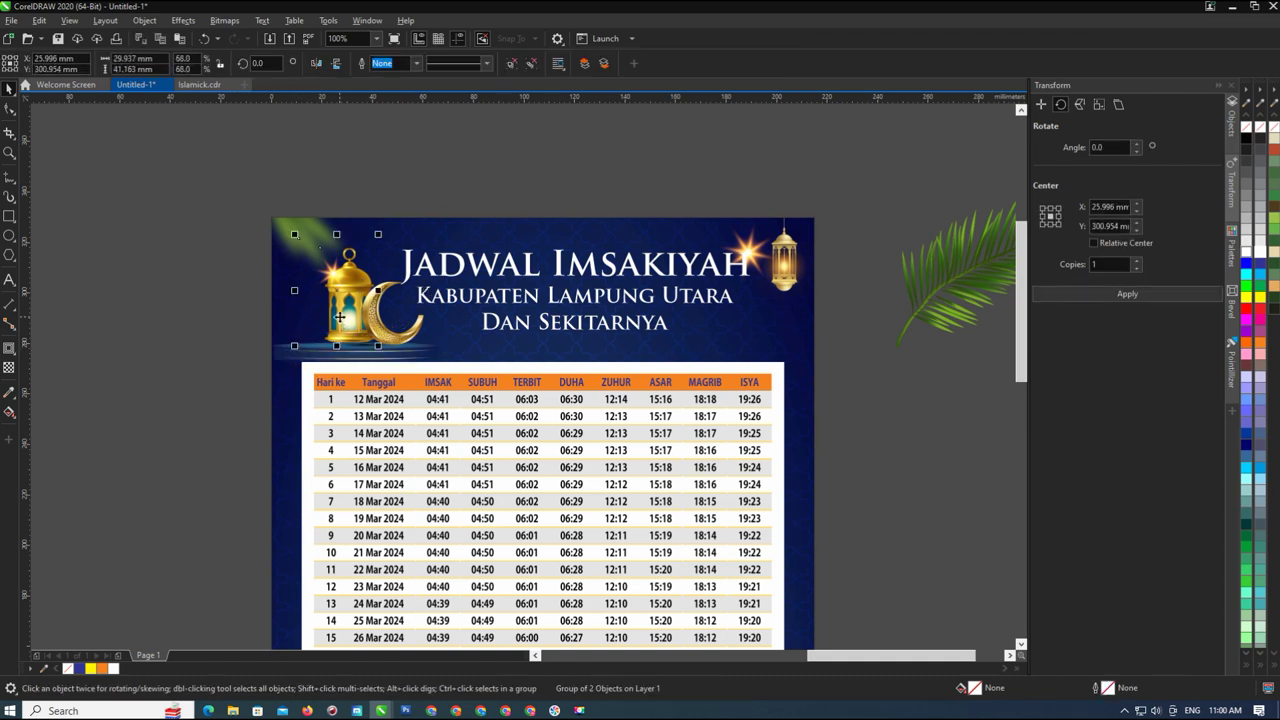
click(422, 357)
click(475, 226)
click(481, 205)
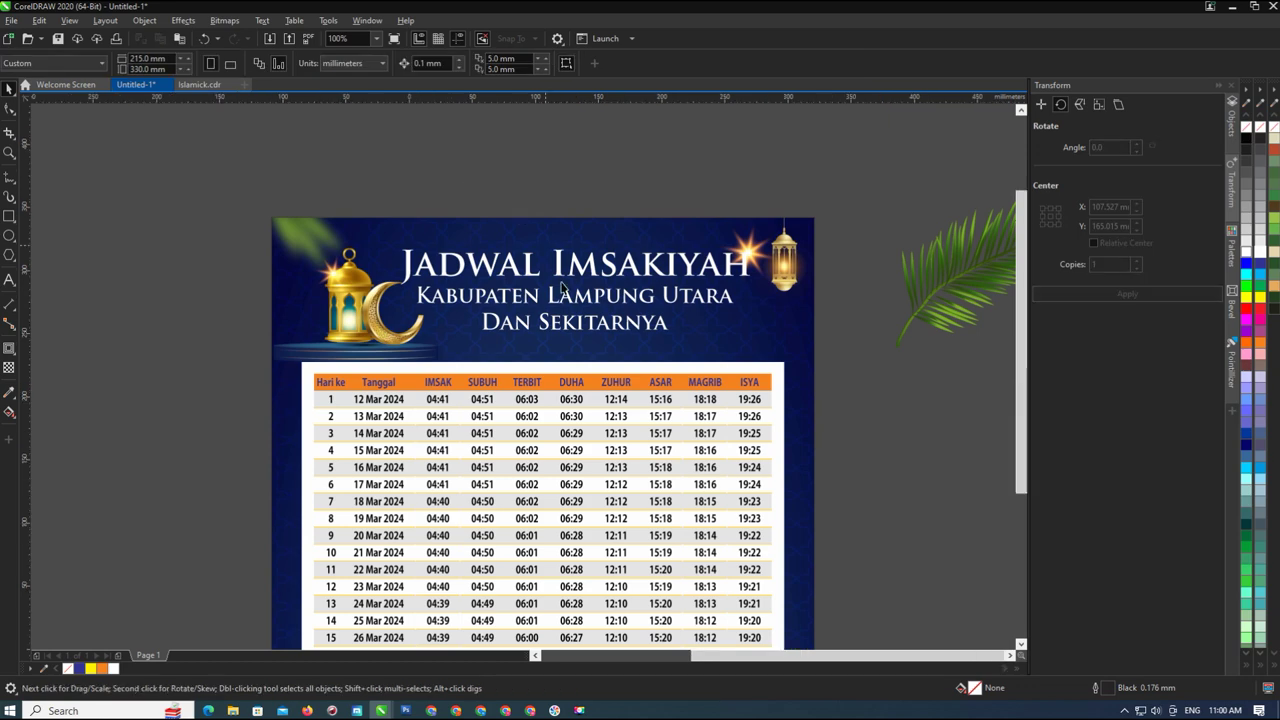
Ungroup the drum and arches artwork lying outside the poster
scroll(557, 277, down, 2)
click(122, 422)
click(511, 66)
click(200, 415)
Move the drum in front of the poster's lower-left arches and scale it down to stand on the podium
click(123, 428)
drag(123, 429, 515, 462)
scroll(517, 459, up, 3)
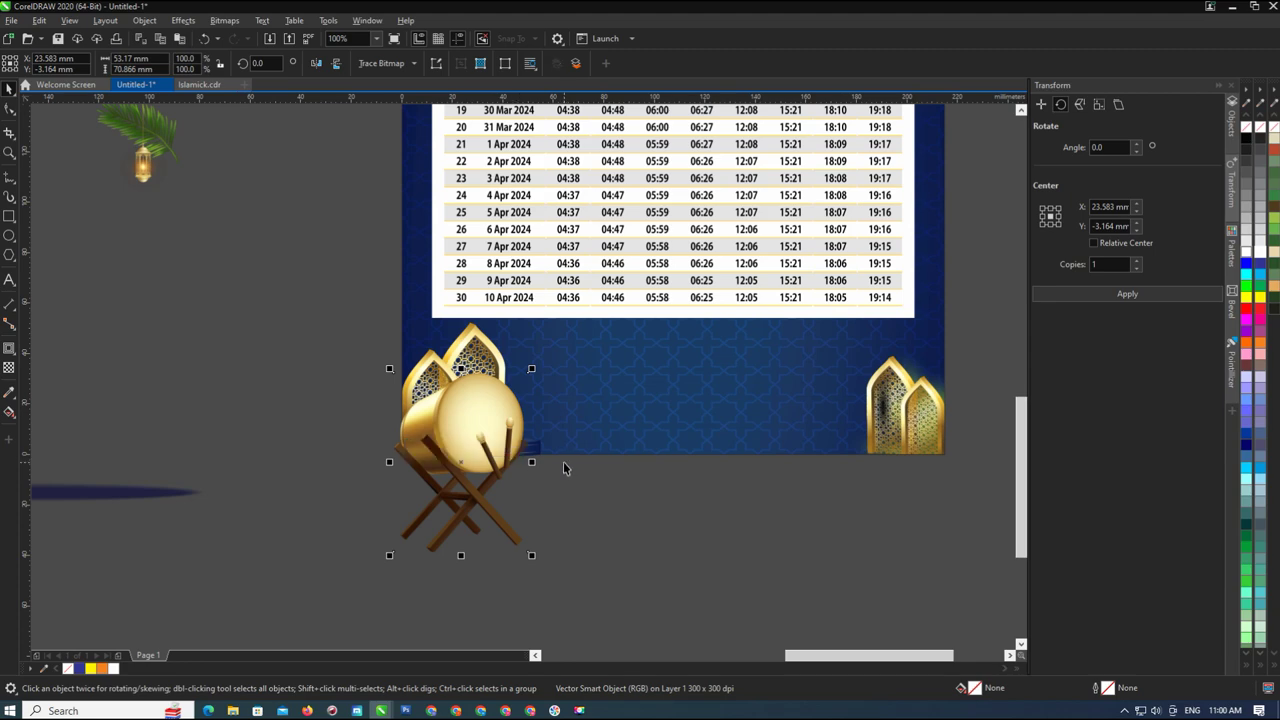
drag(534, 370, 498, 364)
scroll(483, 363, down, 2)
click(468, 465)
Bring the other palm leaf over, scale it to about 45 × 38 mm, and park it below the poster's lower-left corner
drag(65, 412, 477, 381)
scroll(487, 398, up, 2)
drag(543, 327, 509, 341)
drag(465, 374, 471, 316)
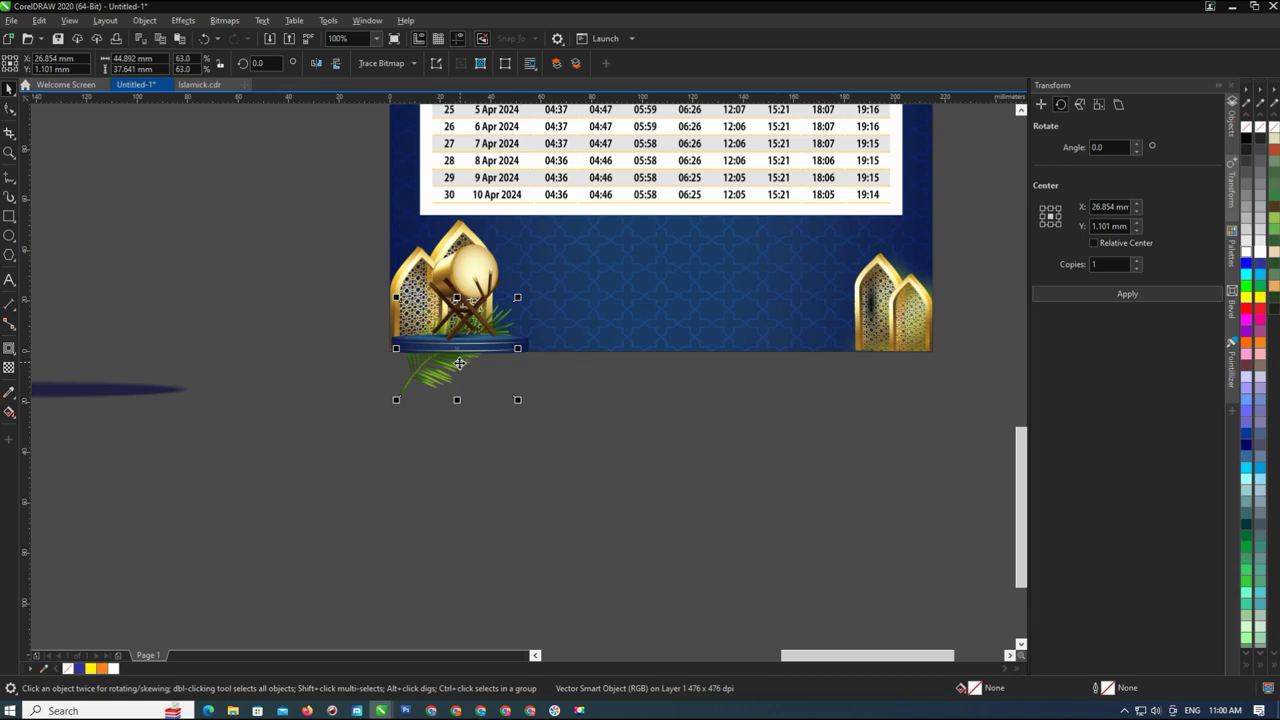
drag(459, 363, 449, 466)
drag(511, 306, 570, 242)
click(574, 241)
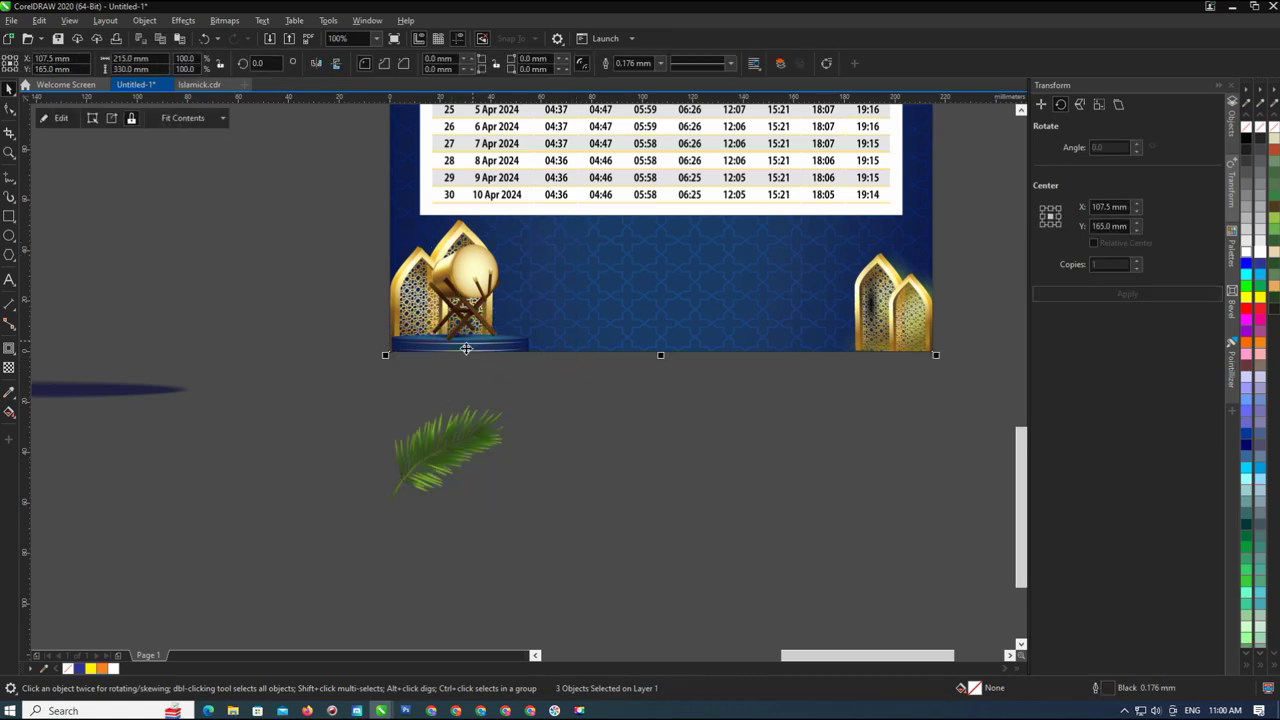
scroll(464, 349, down, 2)
click(534, 377)
Edit the background's PowerClip contents and enlarge the golden arches in the poster's lower-right corner
scroll(530, 336, up, 1)
double_click(628, 335)
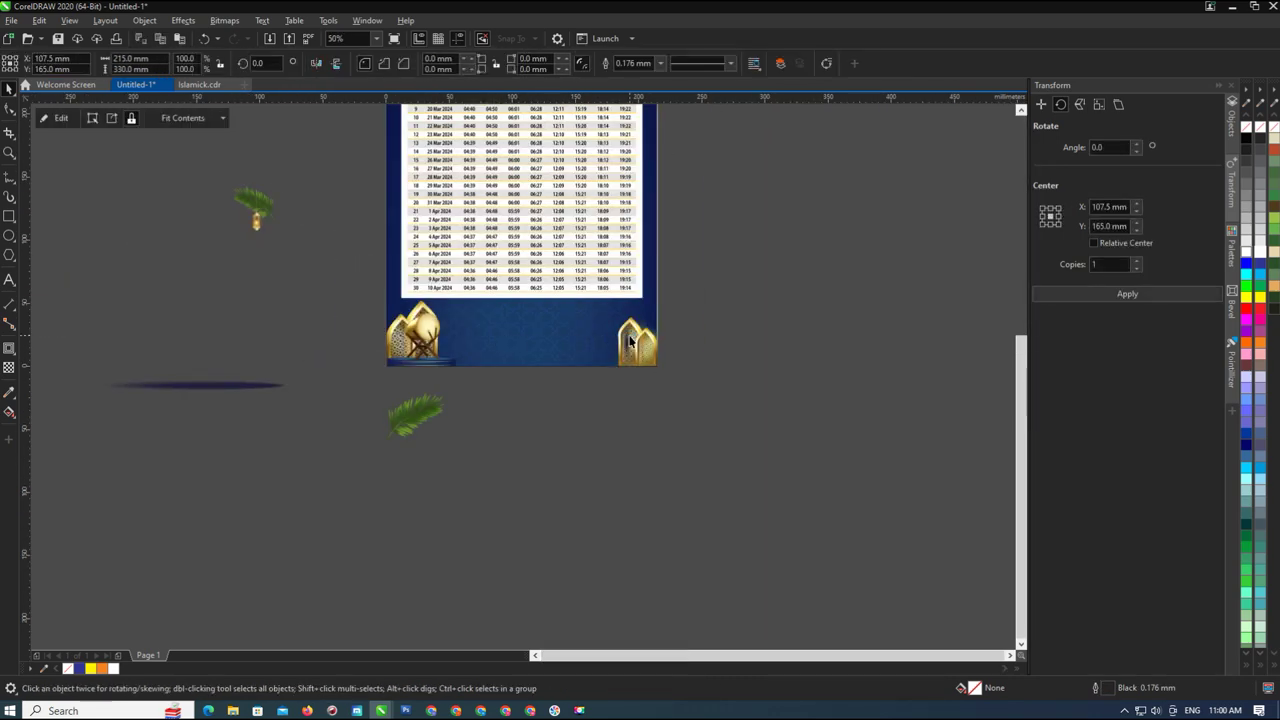
drag(591, 381, 591, 381)
drag(608, 309, 598, 299)
ctrl+click(688, 308)
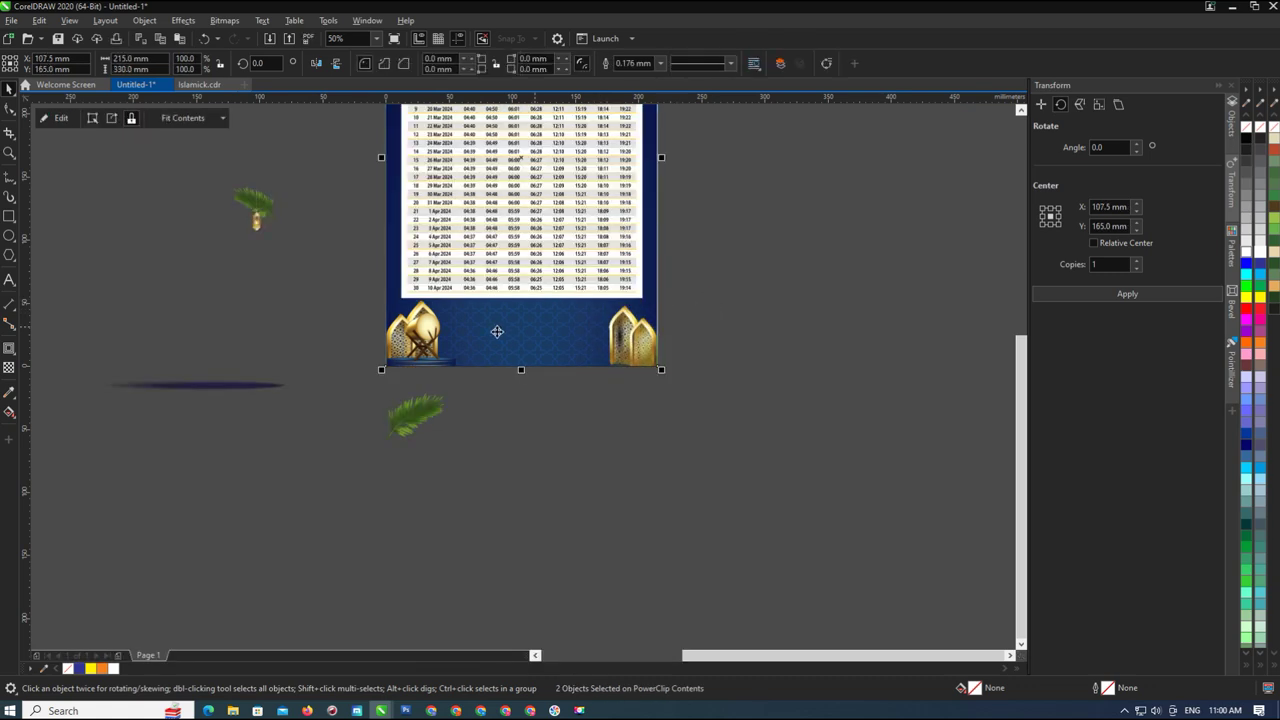
Delete the leftover "Welcome Ramadan" design and the spare arches and leaves lying far left of the poster
scroll(449, 343, down, 1)
scroll(480, 399, down, 1)
scroll(357, 315, up, 1)
drag(369, 196, 408, 354)
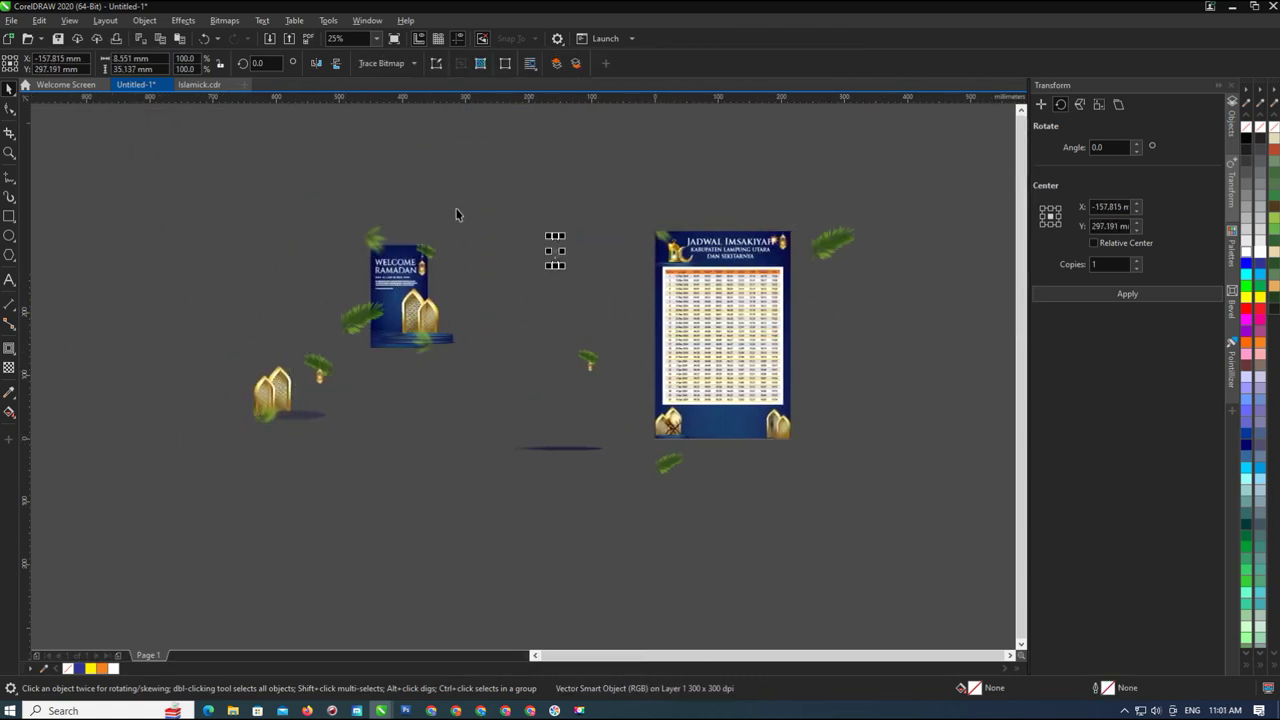
drag(480, 190, 299, 461)
key(Delete)
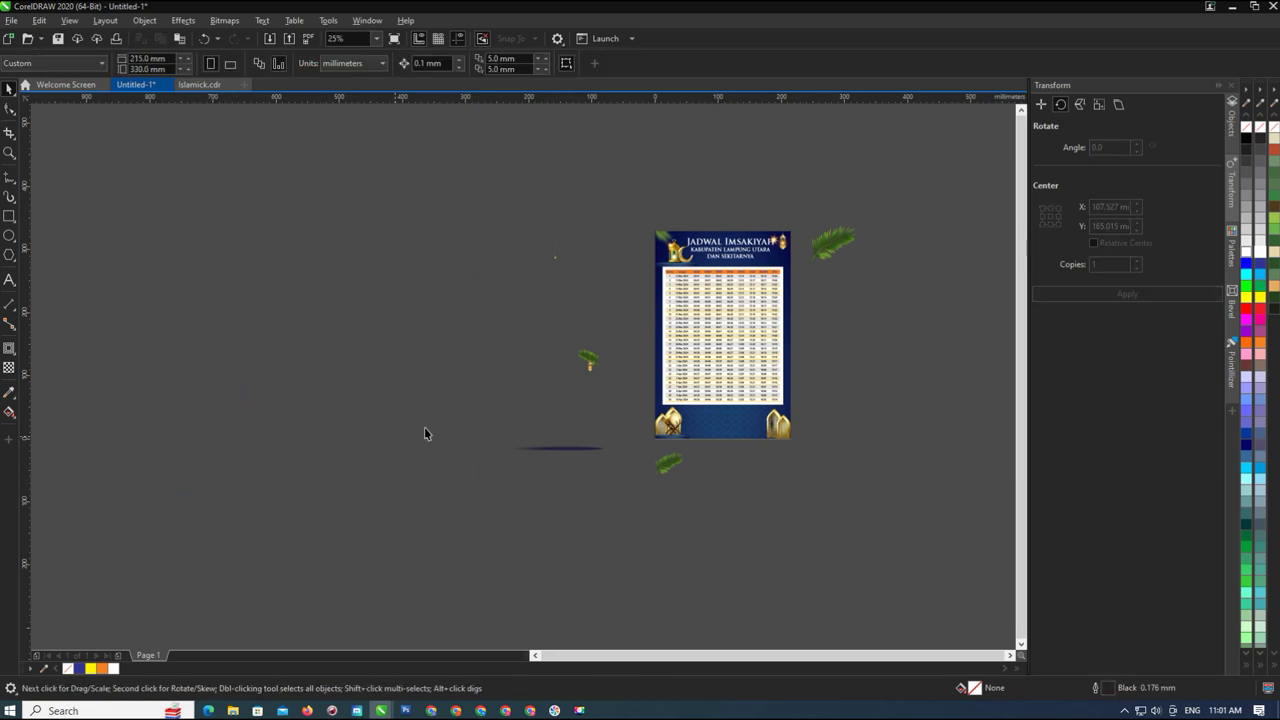
Move the palm leaf below the poster onto its lower-left corner, in front of the drum and arches
scroll(709, 441, up, 1)
drag(626, 486, 612, 438)
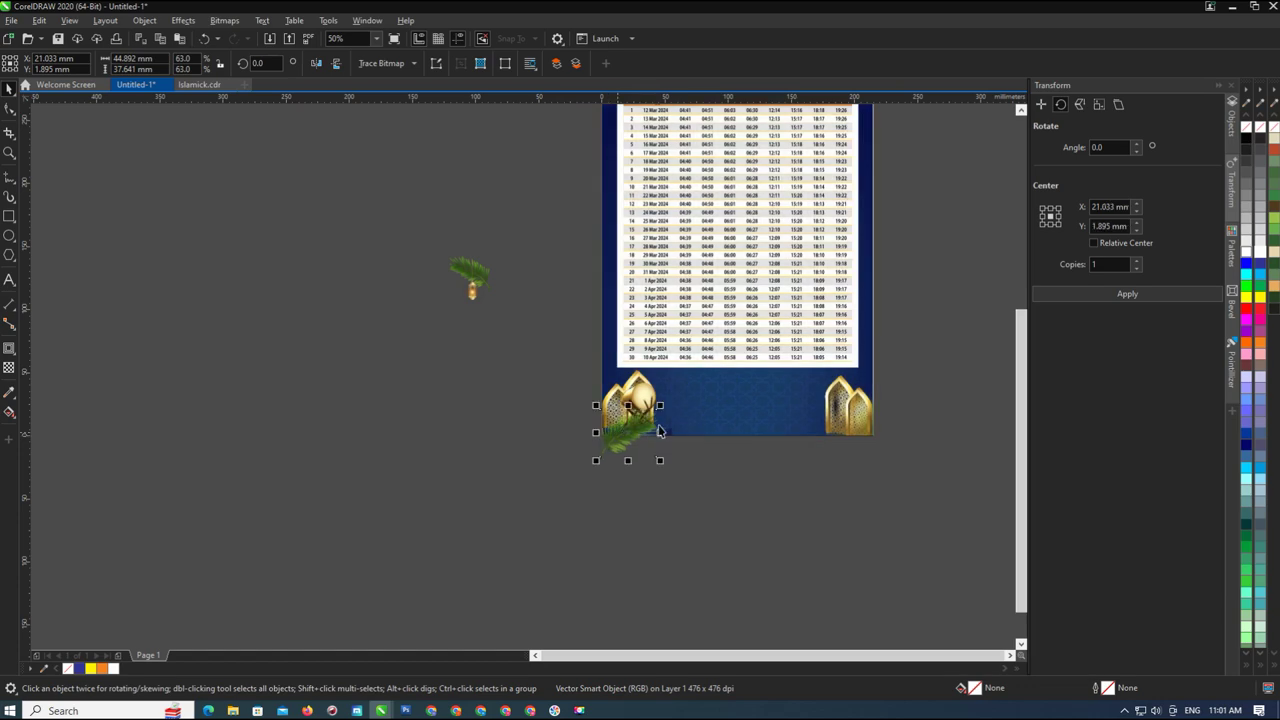
PowerClip the lower-left palm leaf into the background rectangle so its overhang is cropped at the poster edge
key(z)
click(682, 424)
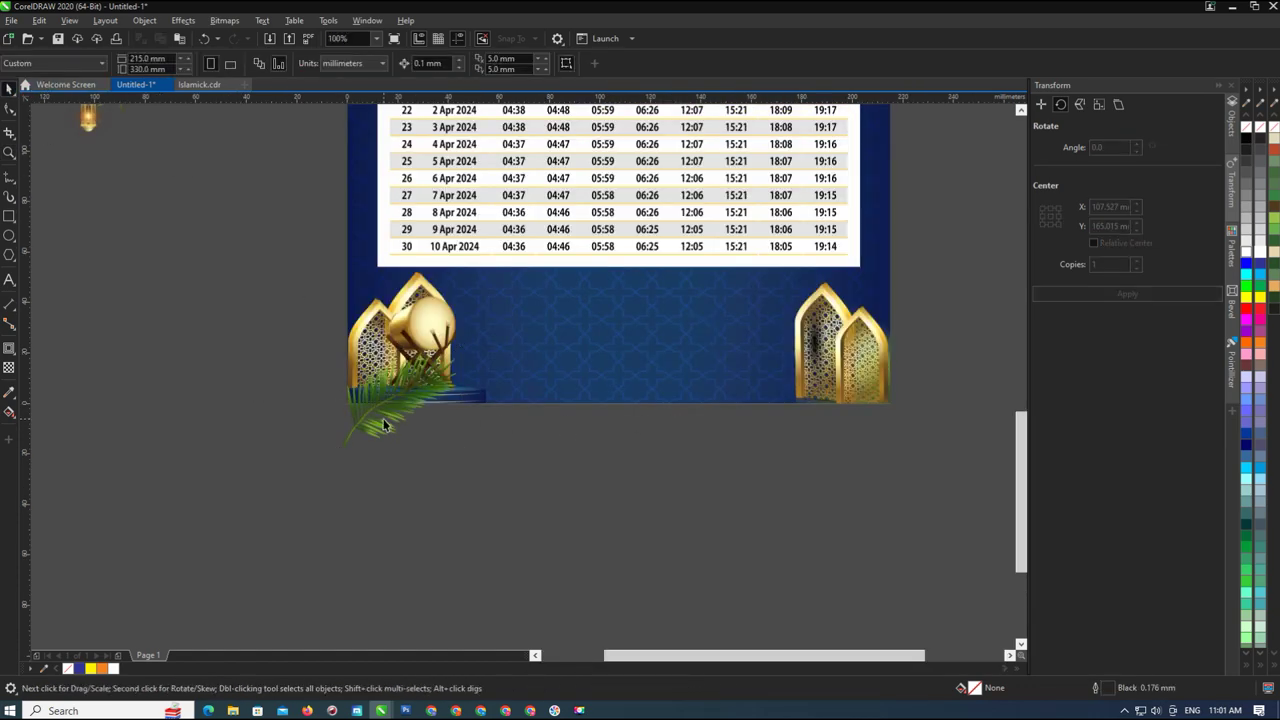
click(592, 342)
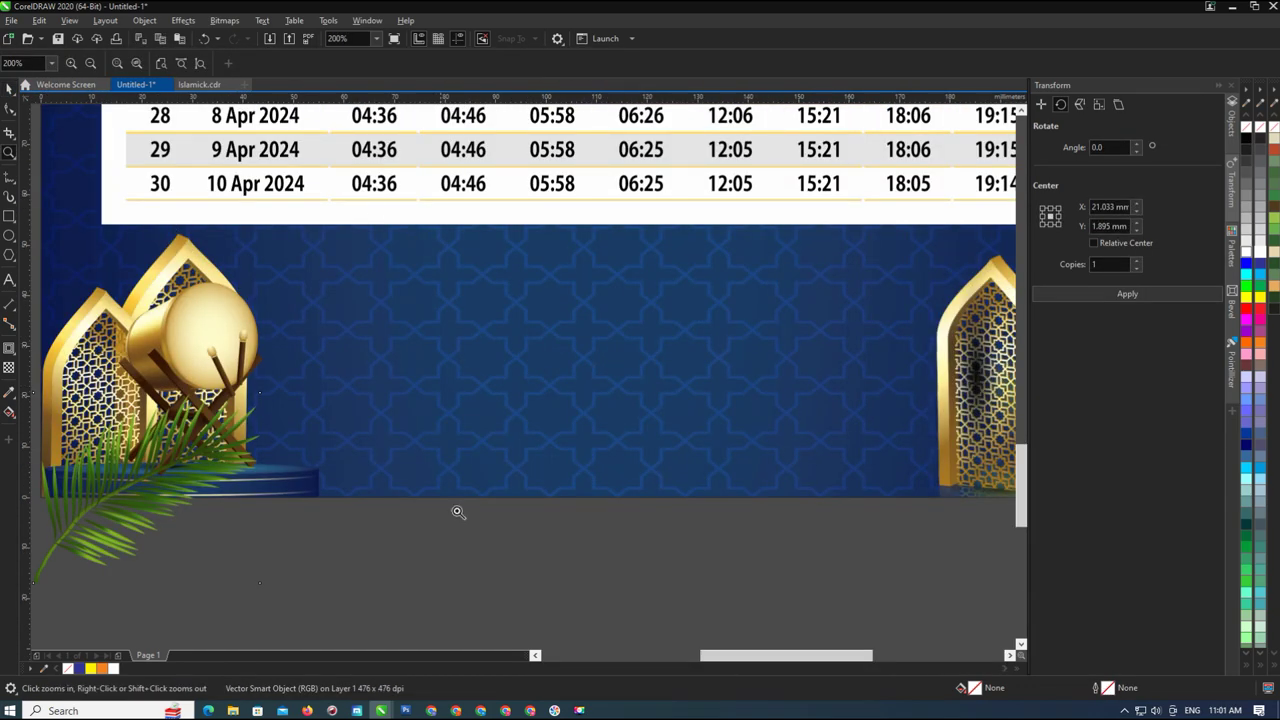
scroll(457, 511, down, 2)
key(space)
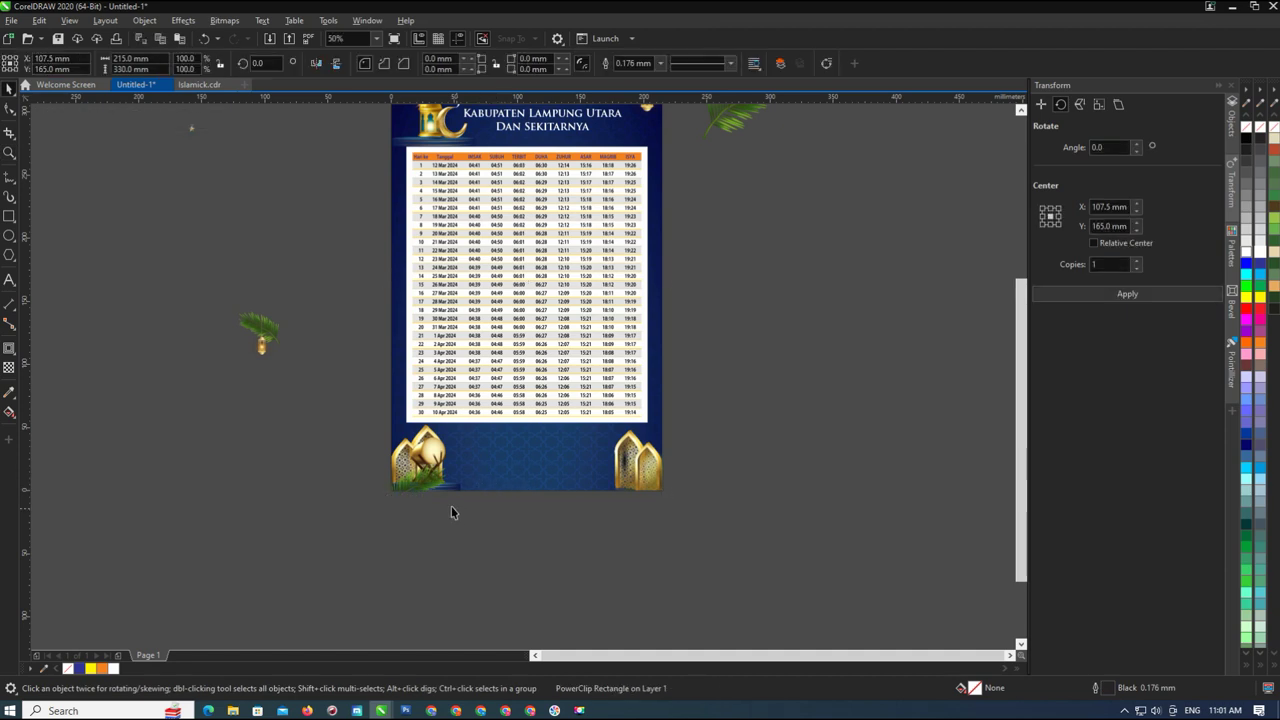
Shift the golden lantern and crescent slightly left on the upper-left podium, and PowerClip both into the background
click(260, 333)
click(408, 503)
scroll(408, 503, down, 1)
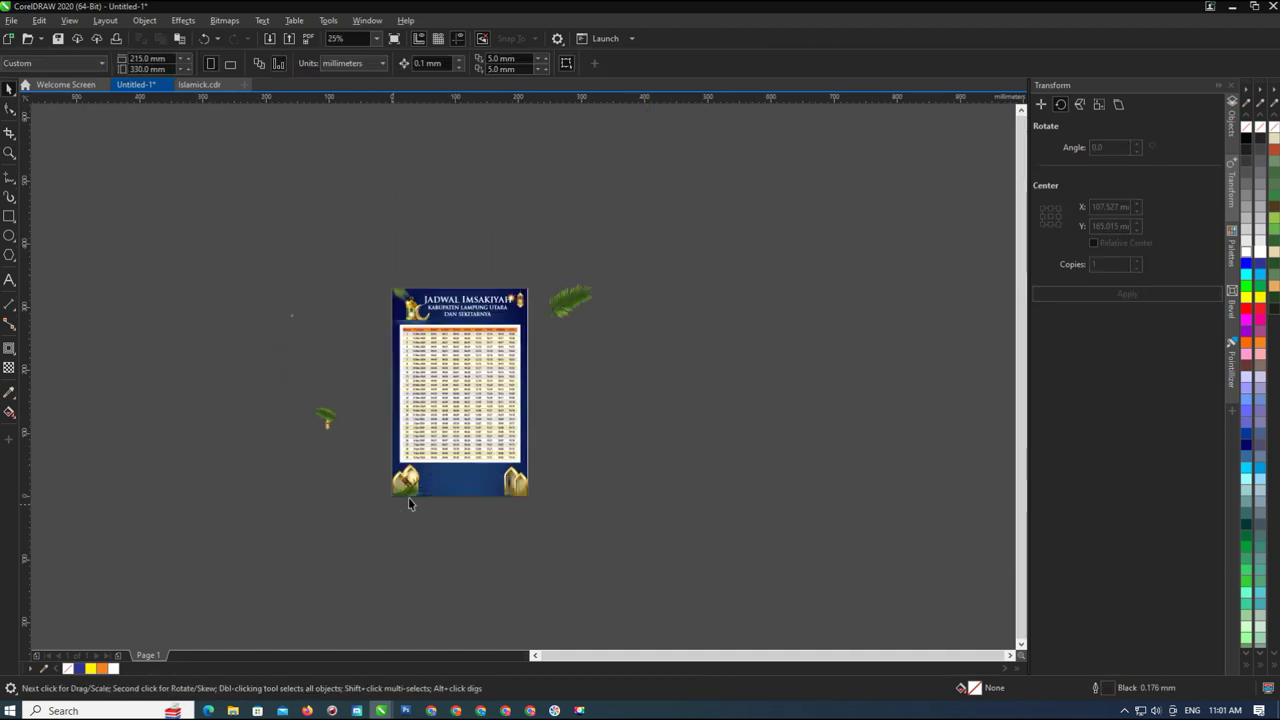
click(502, 480)
click(454, 275)
scroll(454, 275, up, 1)
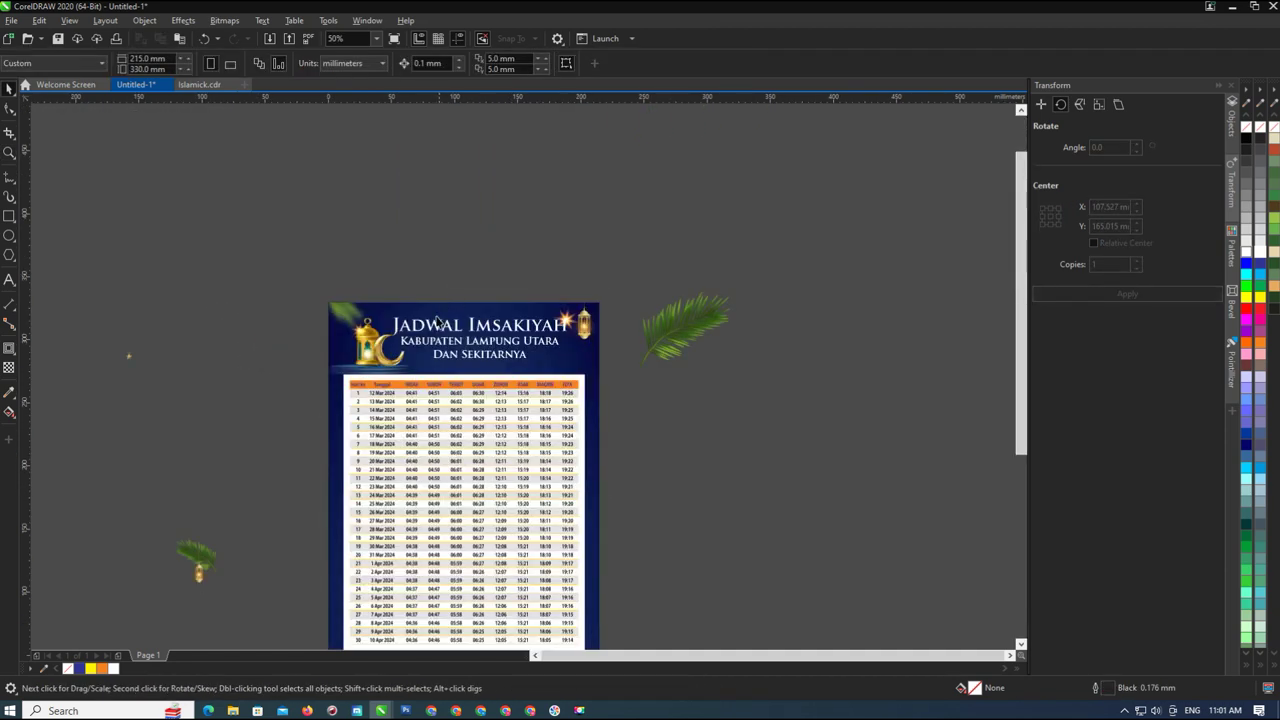
click(368, 340)
scroll(370, 345, up, 1)
drag(405, 372, 386, 366)
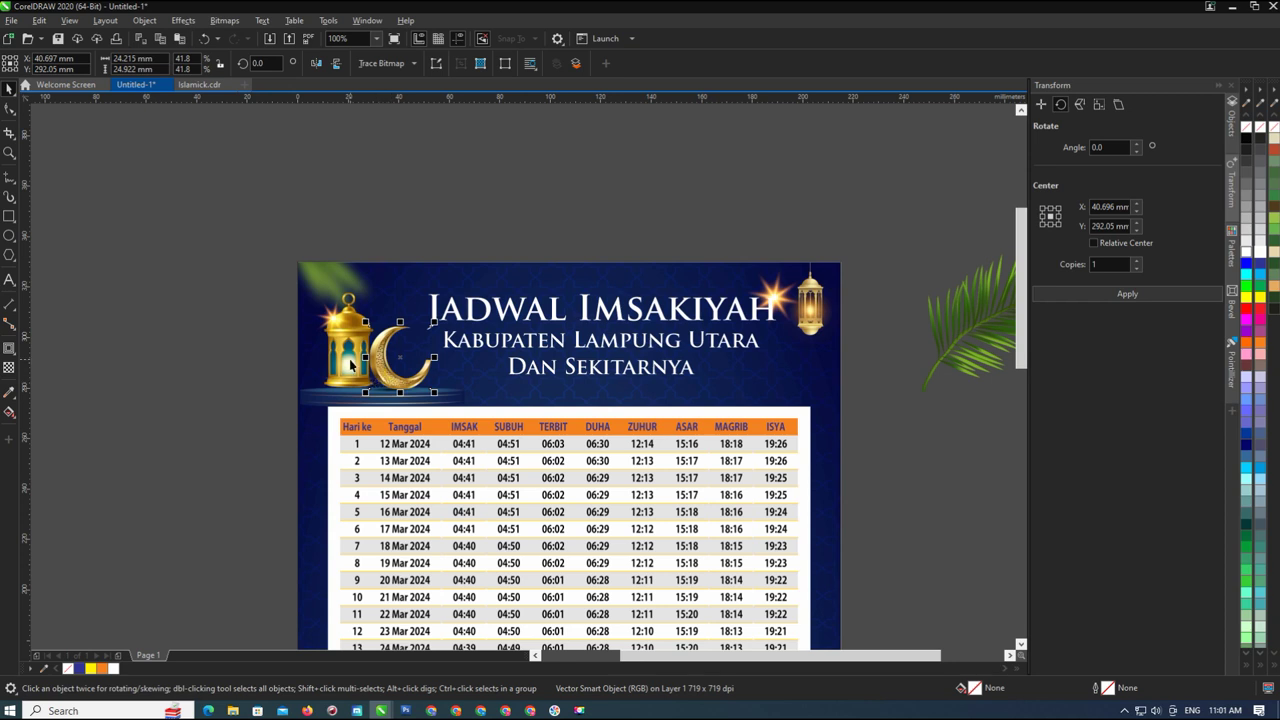
shift+click(350, 370)
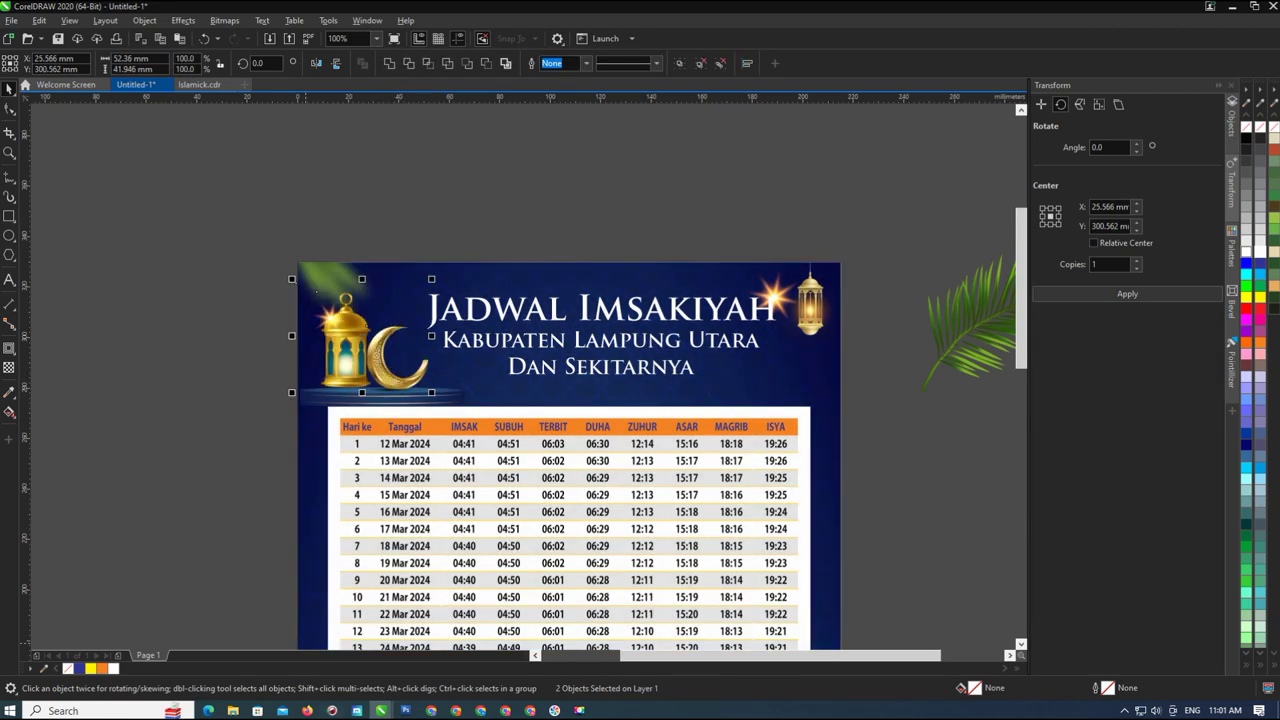
key(Escape)
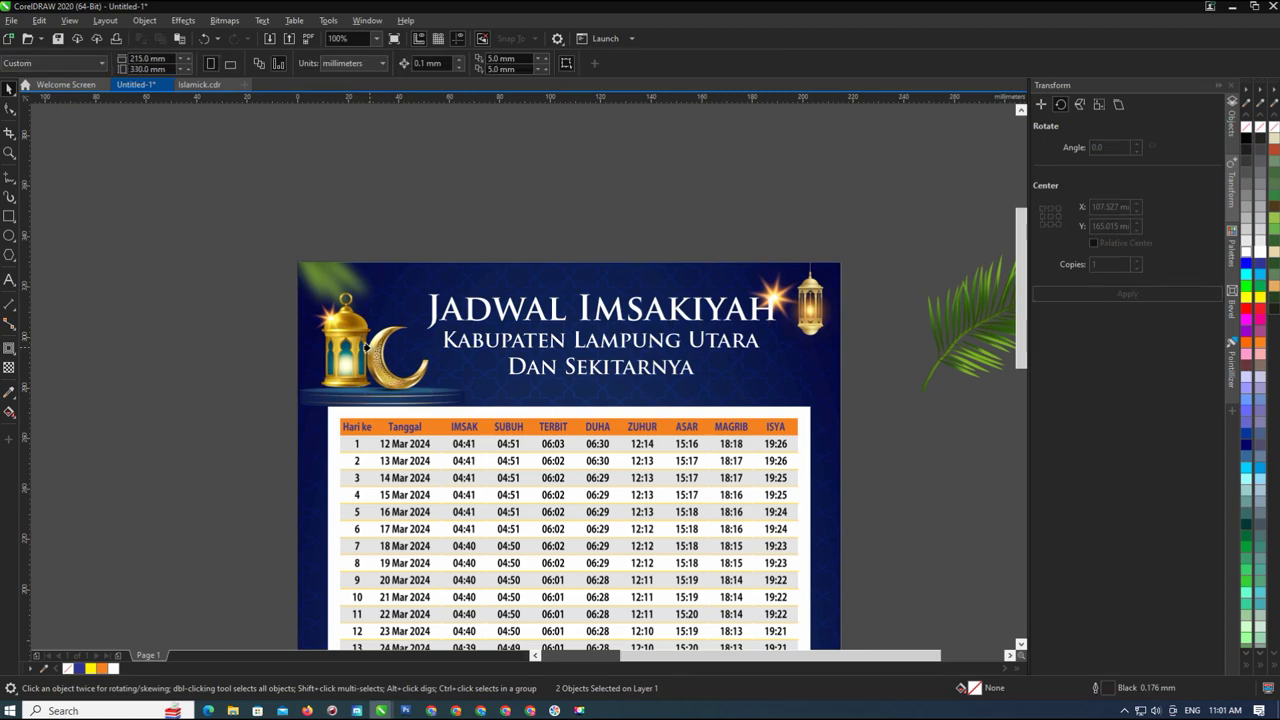
Bring the small hanging star from outside the poster onto its upper-left corner
scroll(458, 245, down, 4)
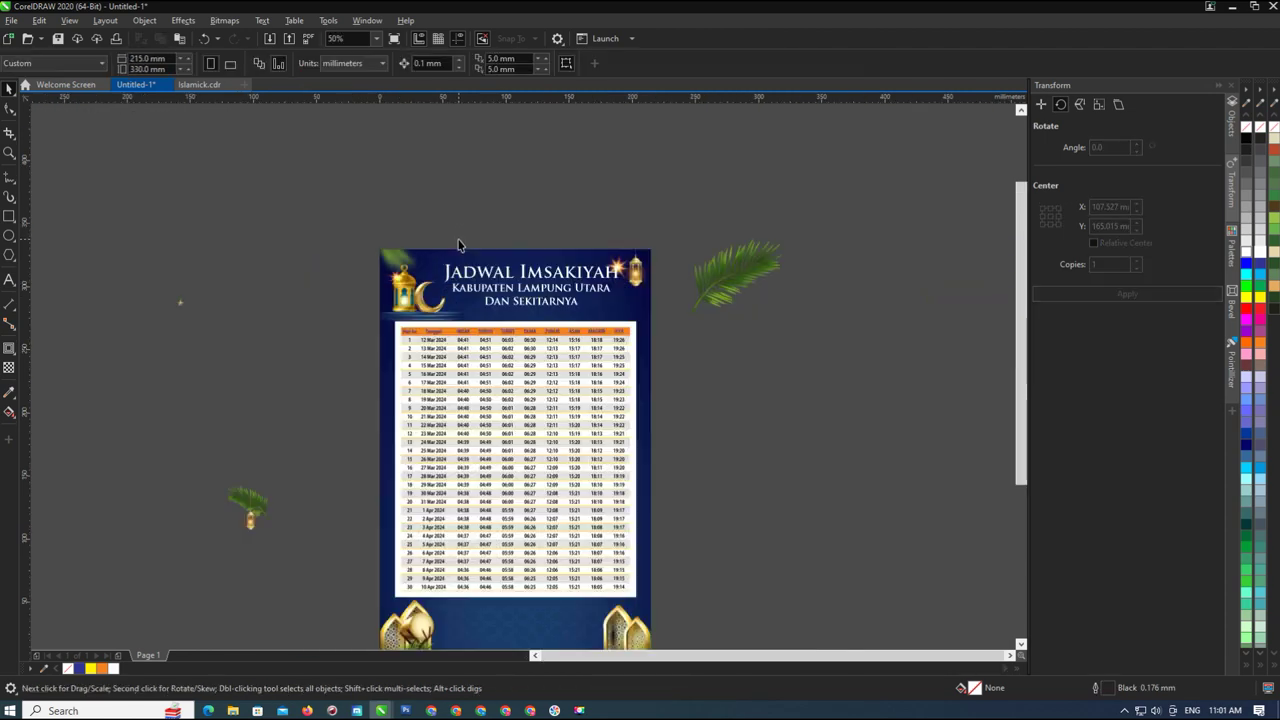
scroll(335, 323, up, 2)
click(316, 242)
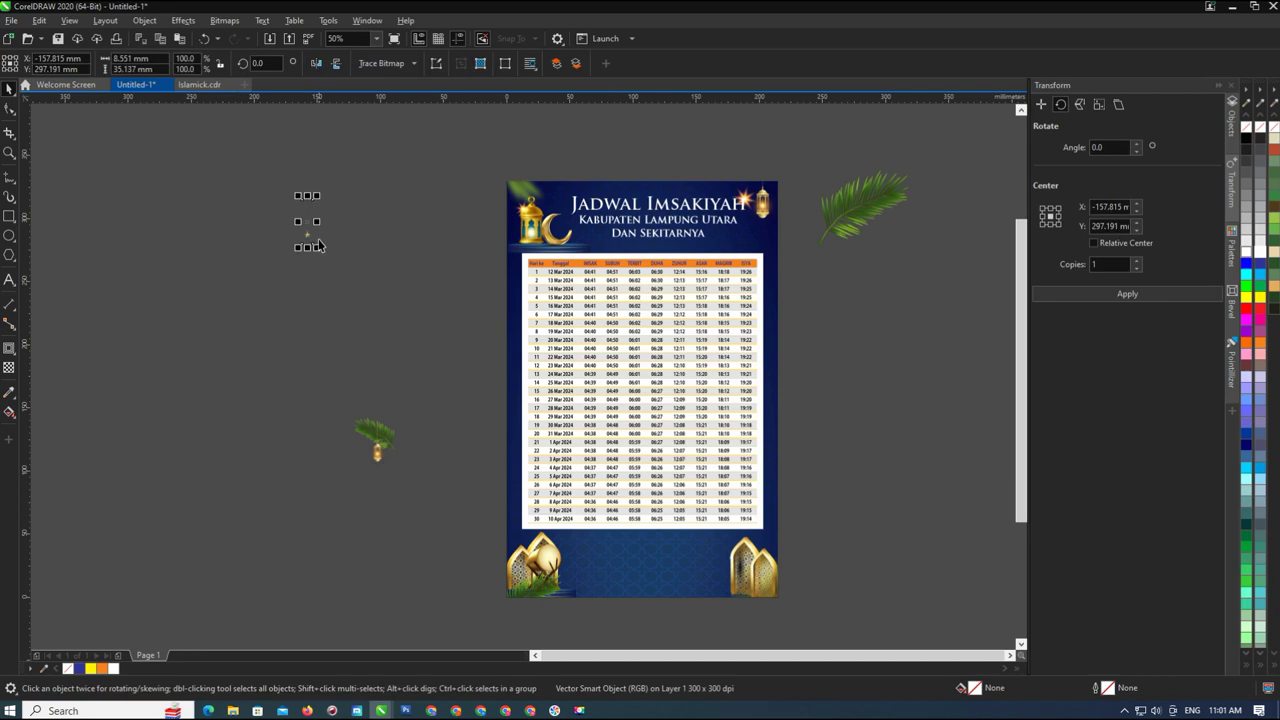
drag(307, 238, 521, 189)
Edit the background's PowerClip contents and delete the light flare beside the upper-right hanging lantern
double_click(748, 201)
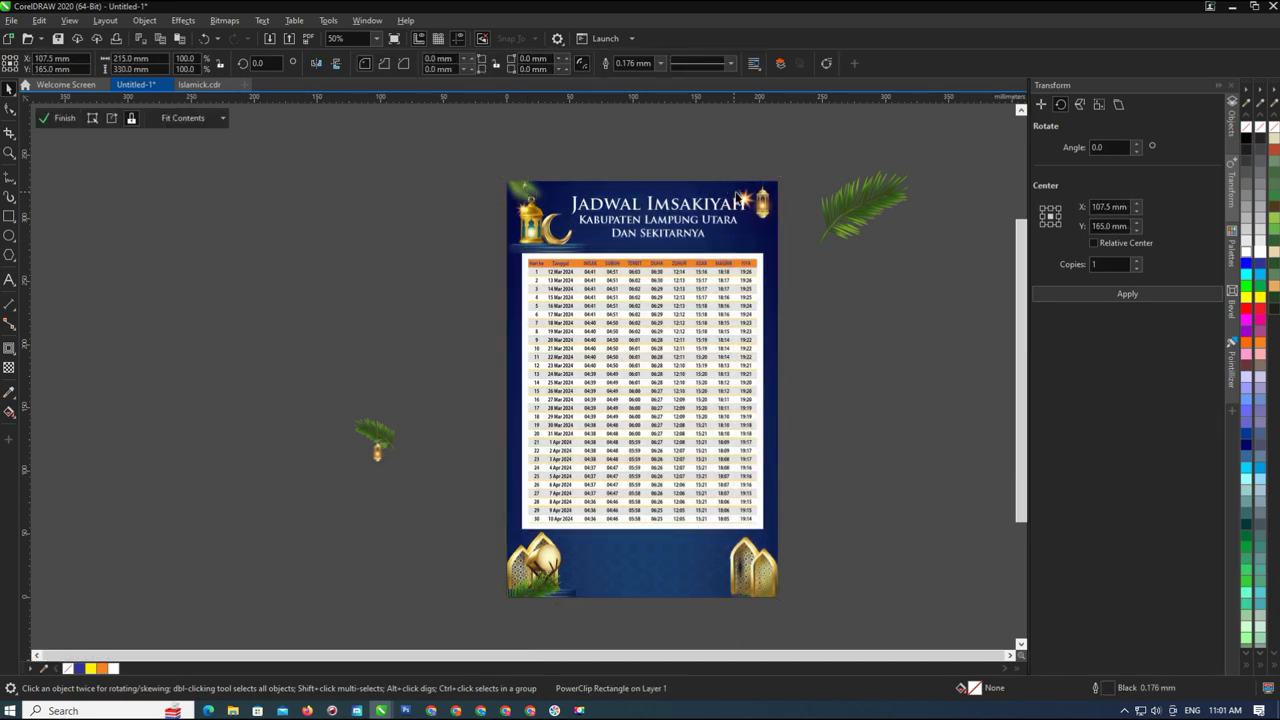
click(750, 202)
click(745, 200)
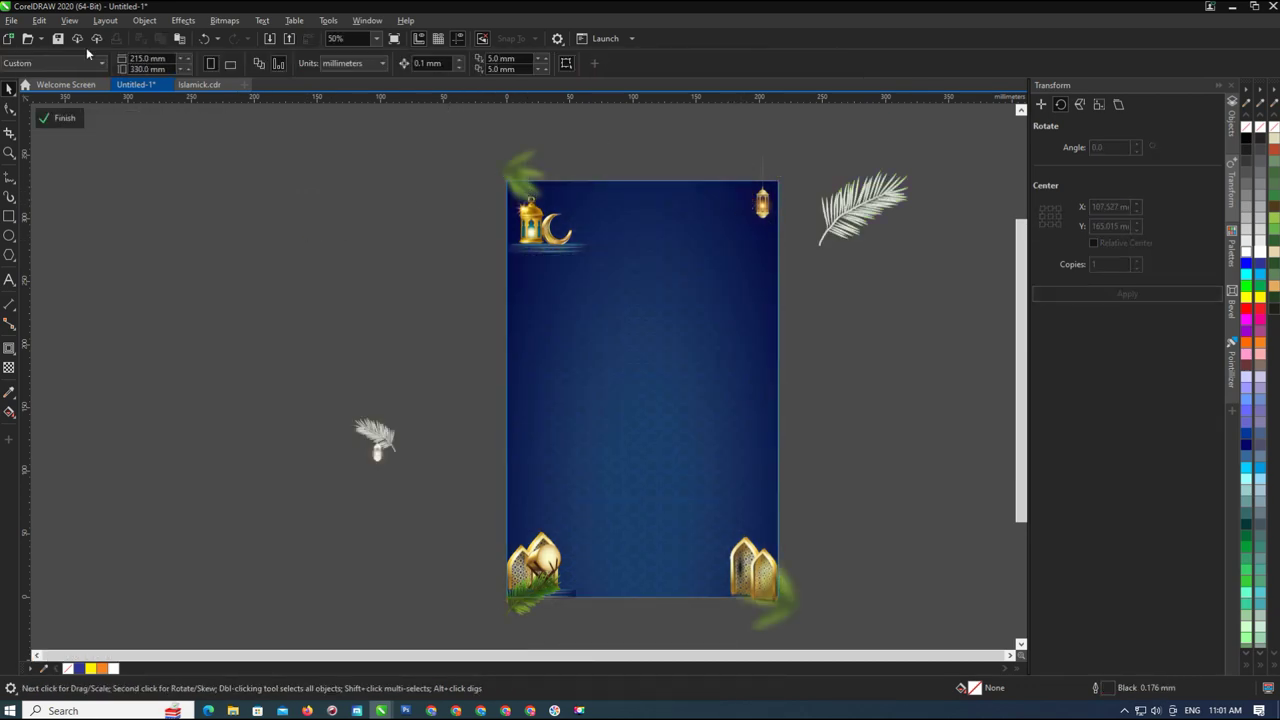
click(62, 118)
Move the hanging star to the left side of the upper-right lantern and enlarge it to about 9 × 38 mm
scroll(512, 194, up, 2)
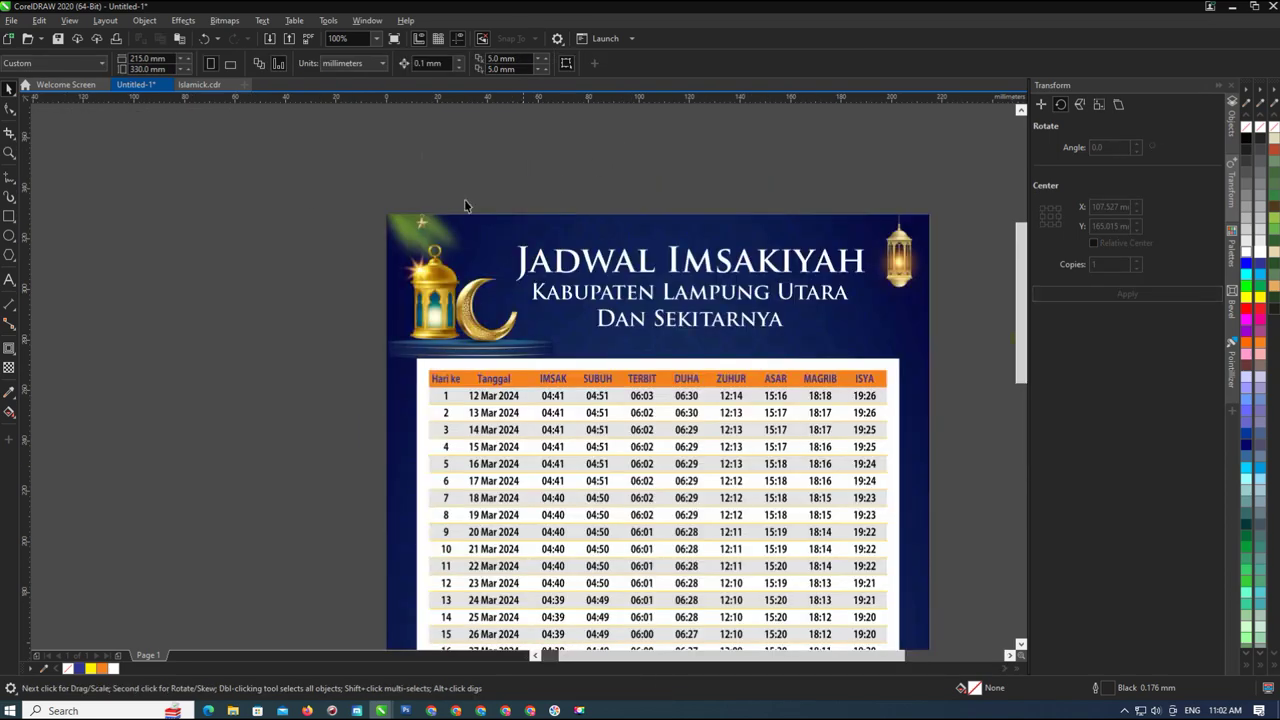
click(421, 227)
drag(436, 246, 813, 235)
scroll(938, 239, up, 1)
scroll(813, 235, down, 4)
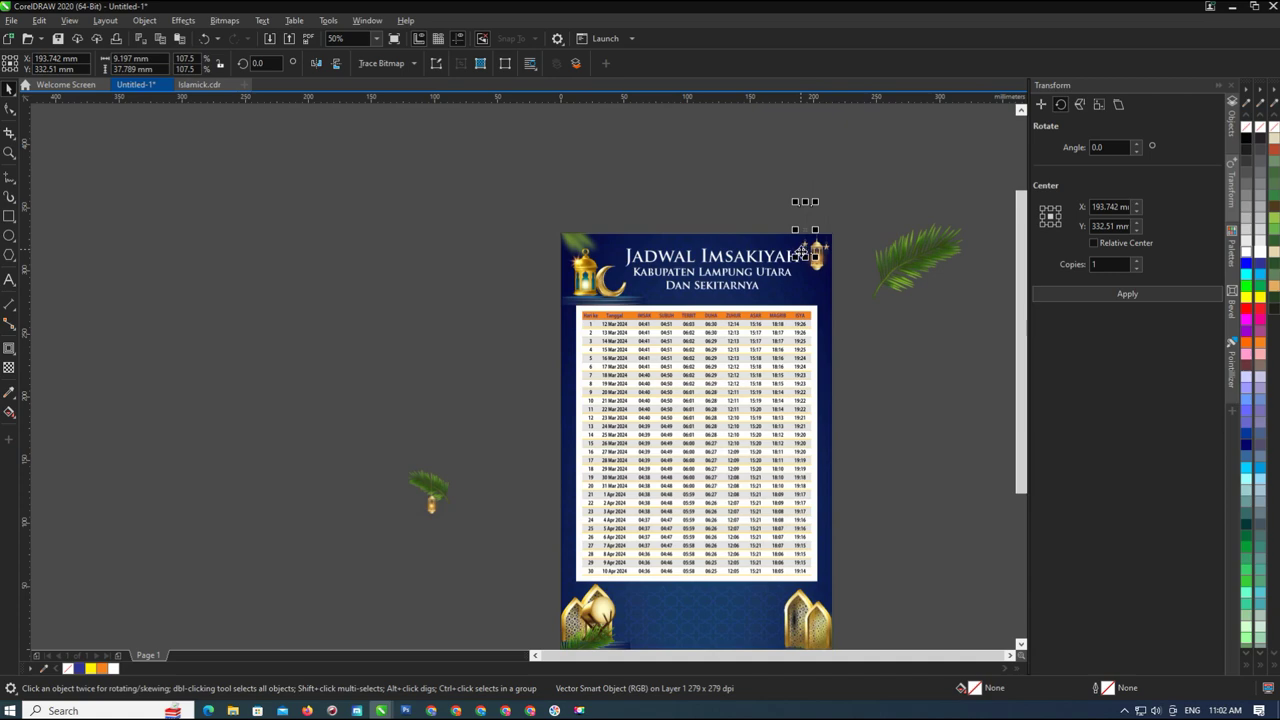
Delete the spare leaf and lantern left of the poster, and add a second hanging star on the lantern's right side
click(346, 410)
drag(542, 587, 542, 566)
key(Delete)
scroll(756, 264, up, 2)
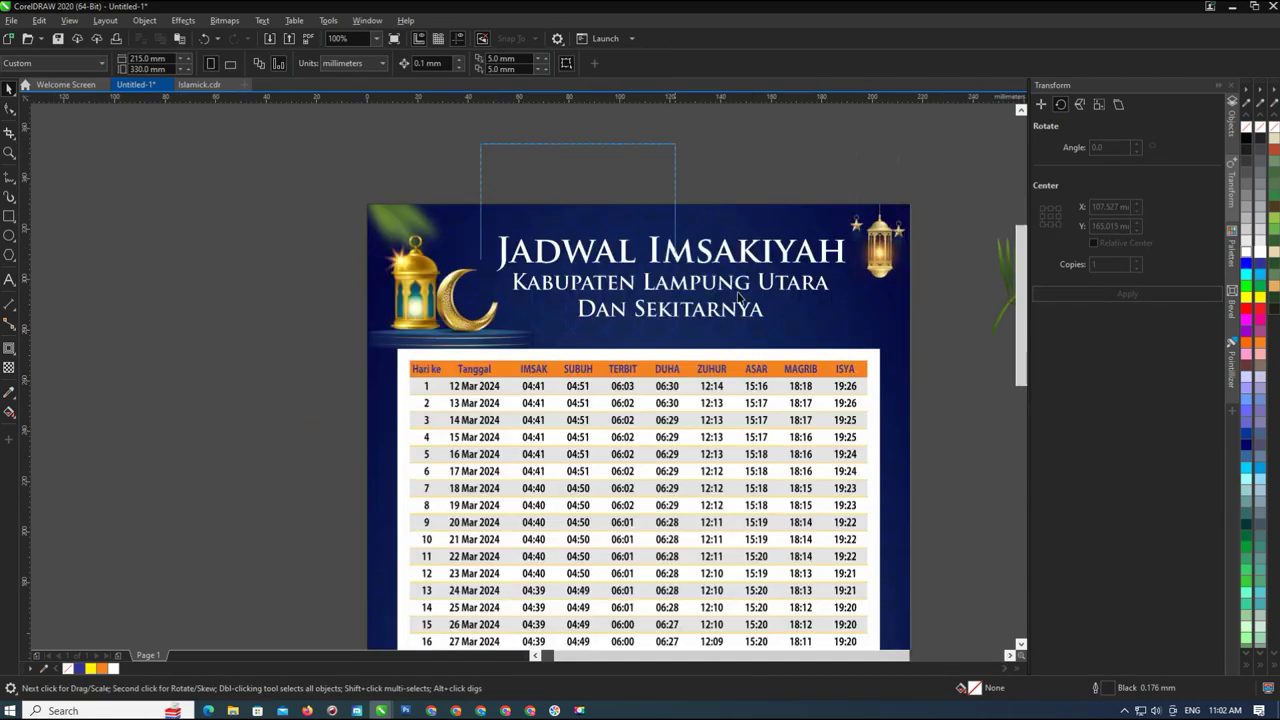
Scale the three-line title down to about 129 × 30 mm and reposition it between the crescent and the hanging lantern
drag(850, 348, 850, 345)
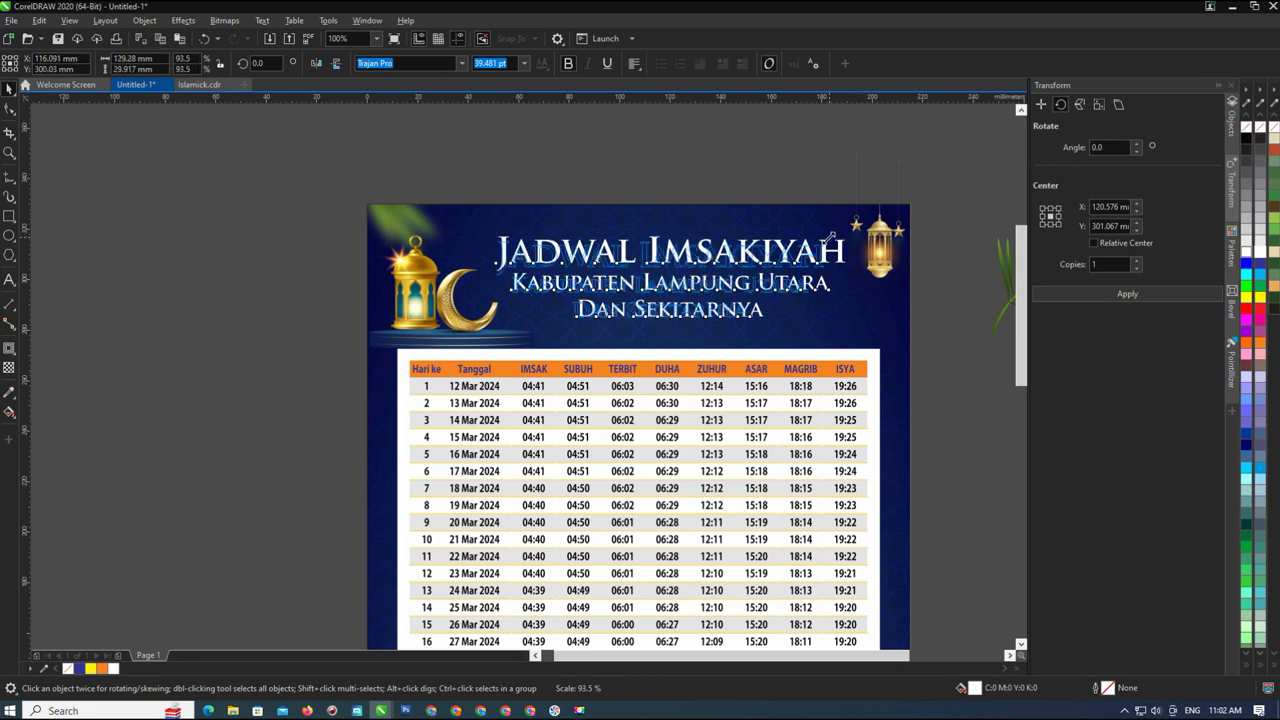
click(683, 265)
drag(454, 162, 839, 350)
mouse_move(652, 281)
mouse_down()
mouse_move(655, 230)
mouse_move(659, 300)
mouse_move(659, 274)
mouse_up()
click(577, 200)
Mirror the remaining palm leaf horizontally, shrink it, and place it over the arches at the poster's lower-right corner
scroll(540, 217, down, 1)
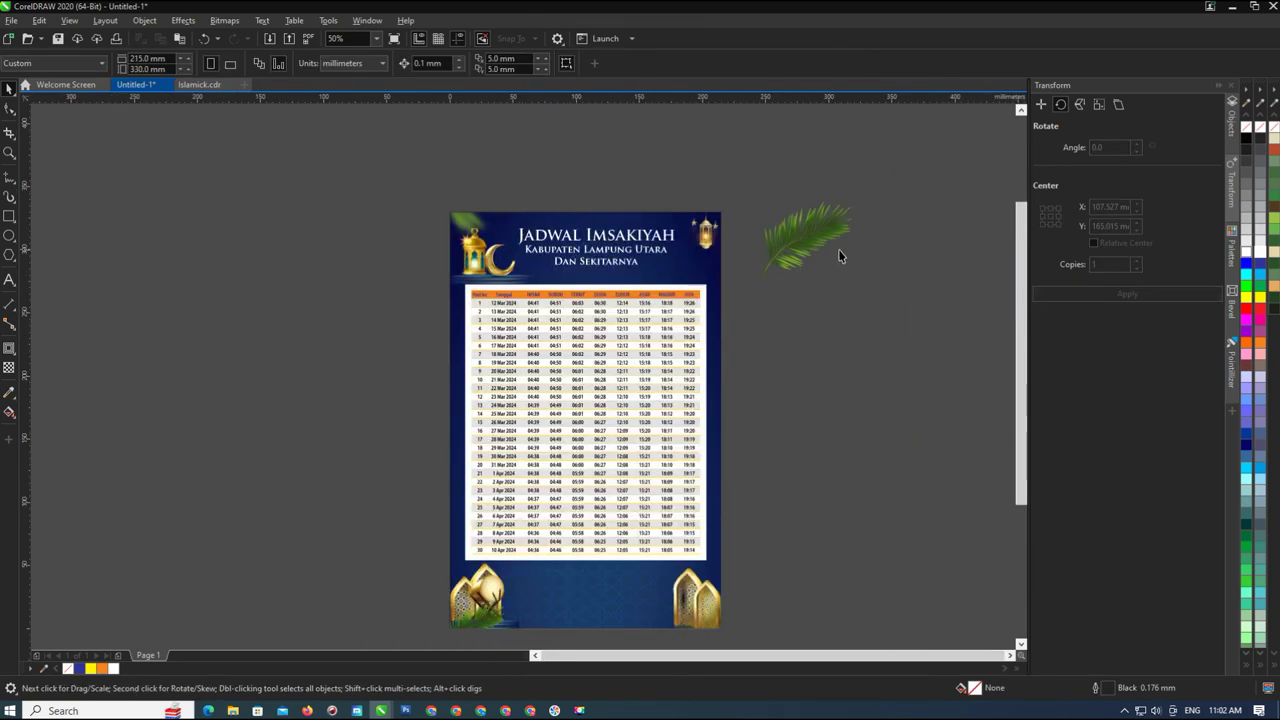
click(808, 247)
drag(804, 248, 797, 288)
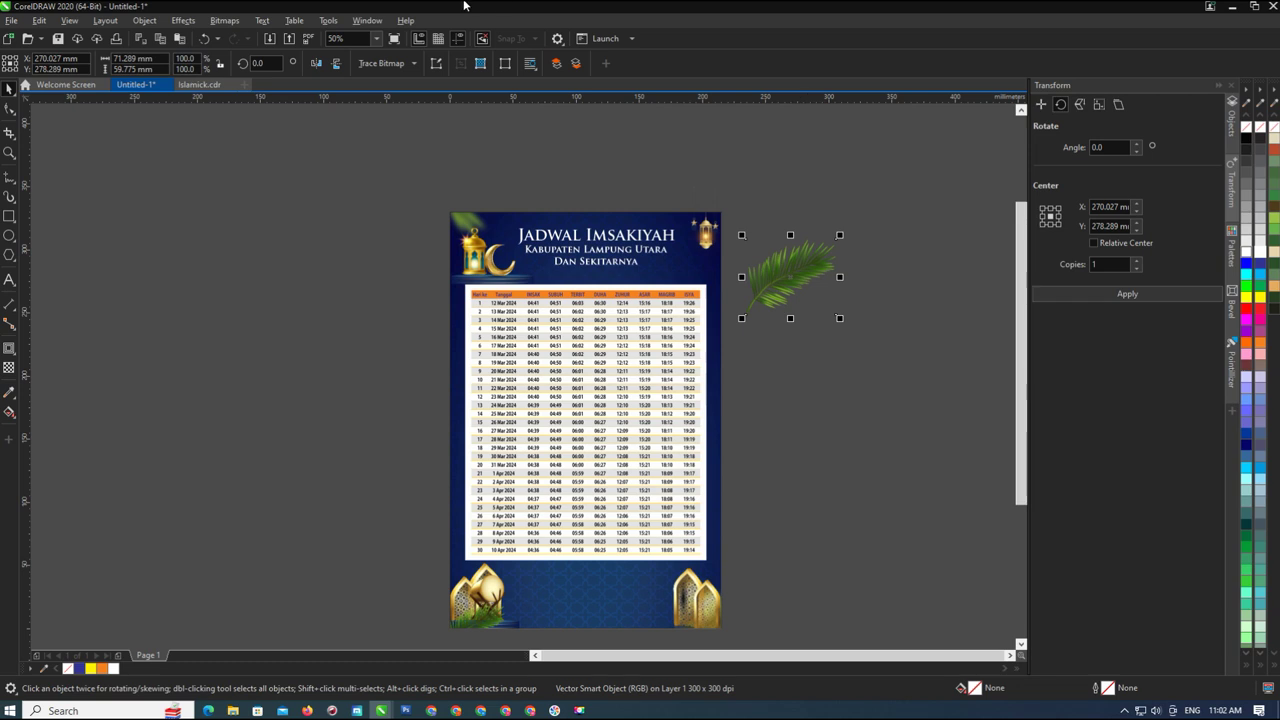
click(316, 63)
drag(805, 275, 739, 622)
scroll(743, 586, down, 2)
drag(734, 544, 736, 580)
drag(709, 561, 706, 556)
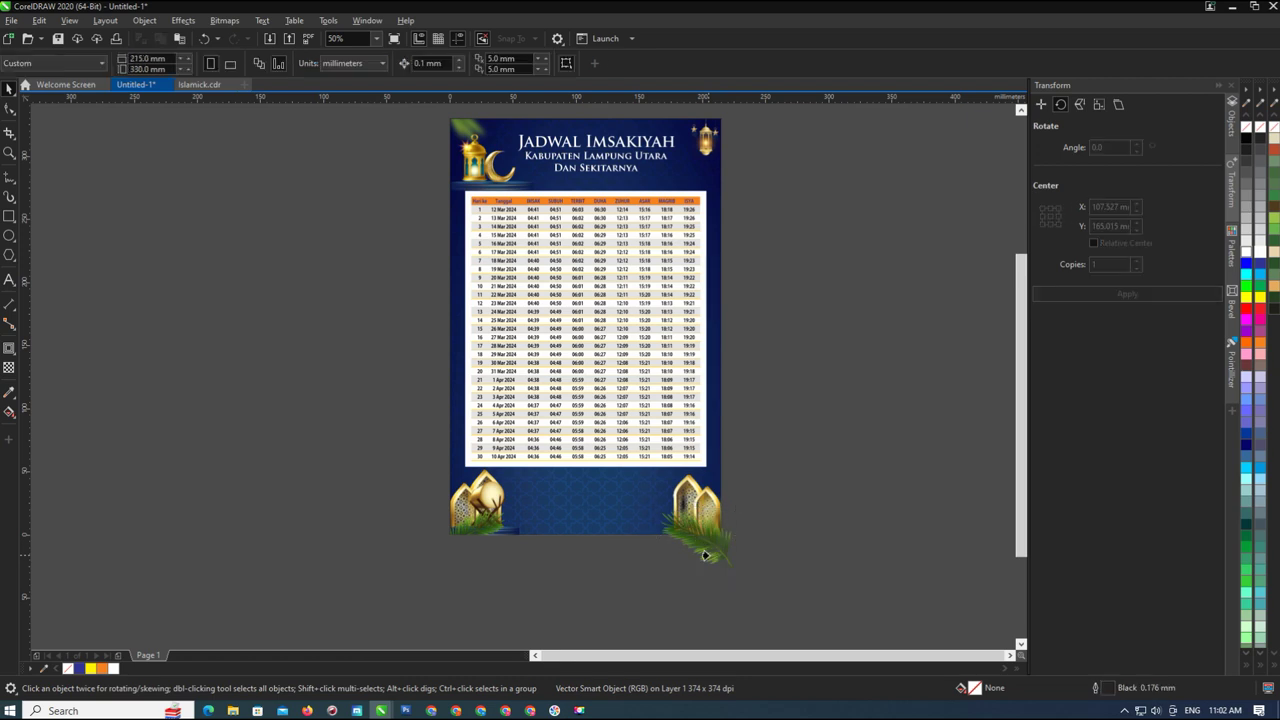
PowerClip the lower-right palm leaf into the background rectangle
click(620, 486)
click(747, 510)
click(714, 517)
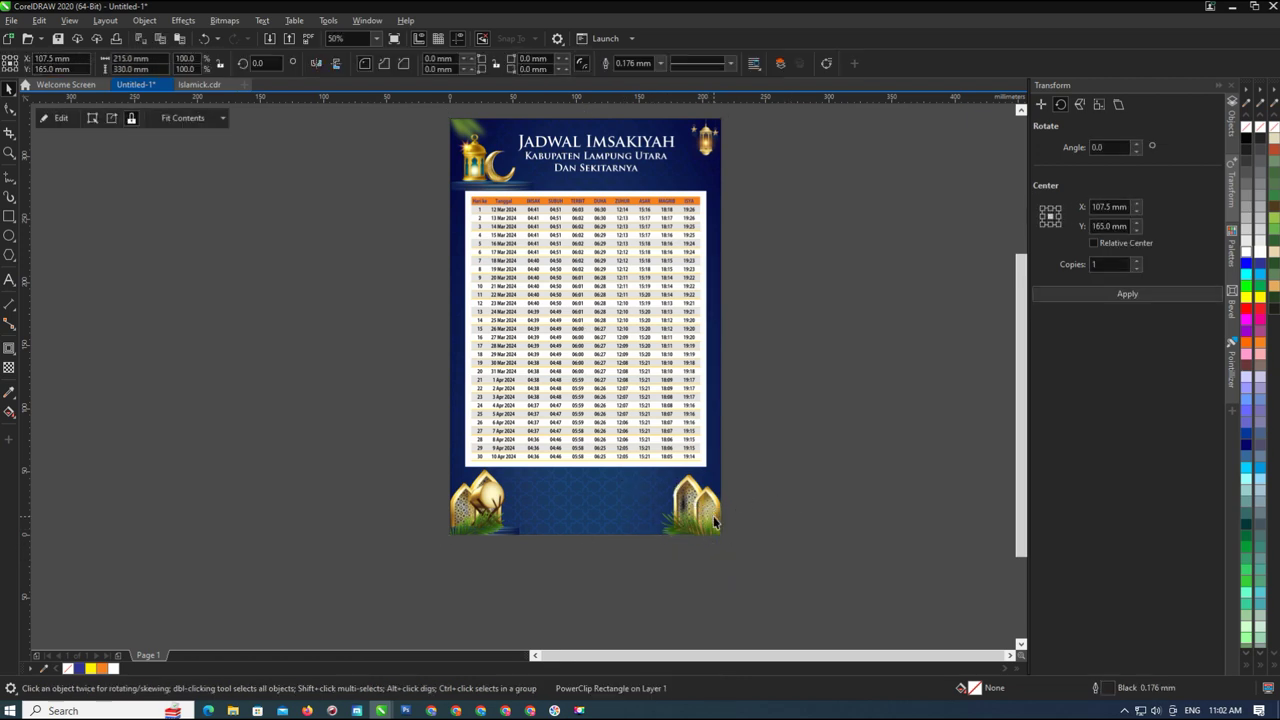
Edit the background's PowerClip contents and move the blurred leaf from the lower-right corner to the upper-right lantern, about 44 × 48 mm
double_click(714, 516)
click(684, 503)
key(Escape)
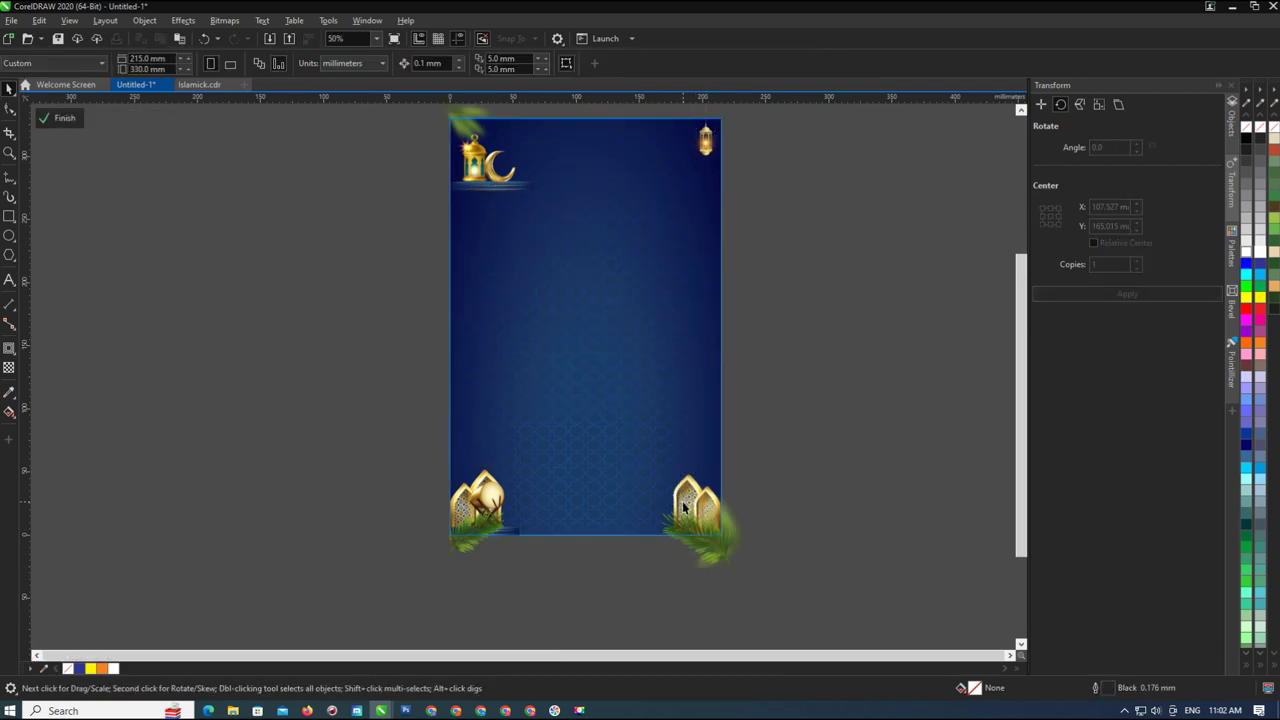
drag(745, 533, 727, 136)
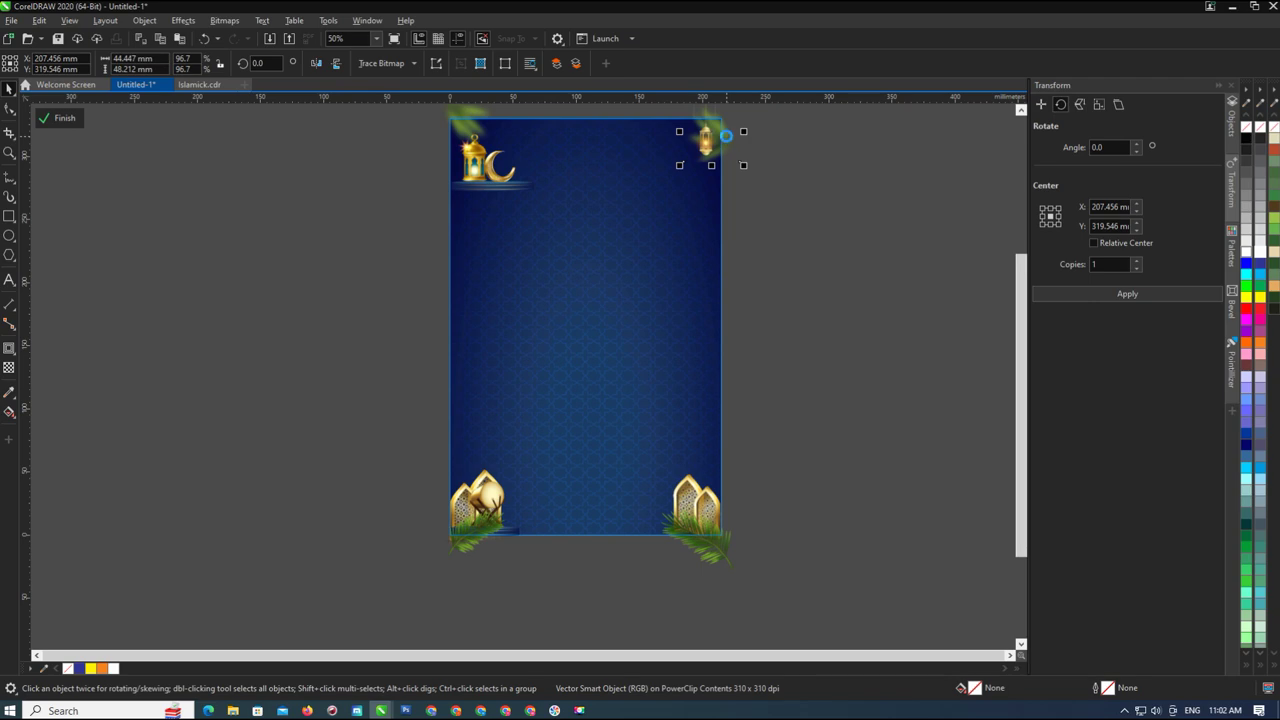
click(64, 118)
Remove the outline from the poster's background rectangle
click(883, 211)
scroll(475, 207, down, 1)
scroll(572, 188, up, 1)
click(602, 188)
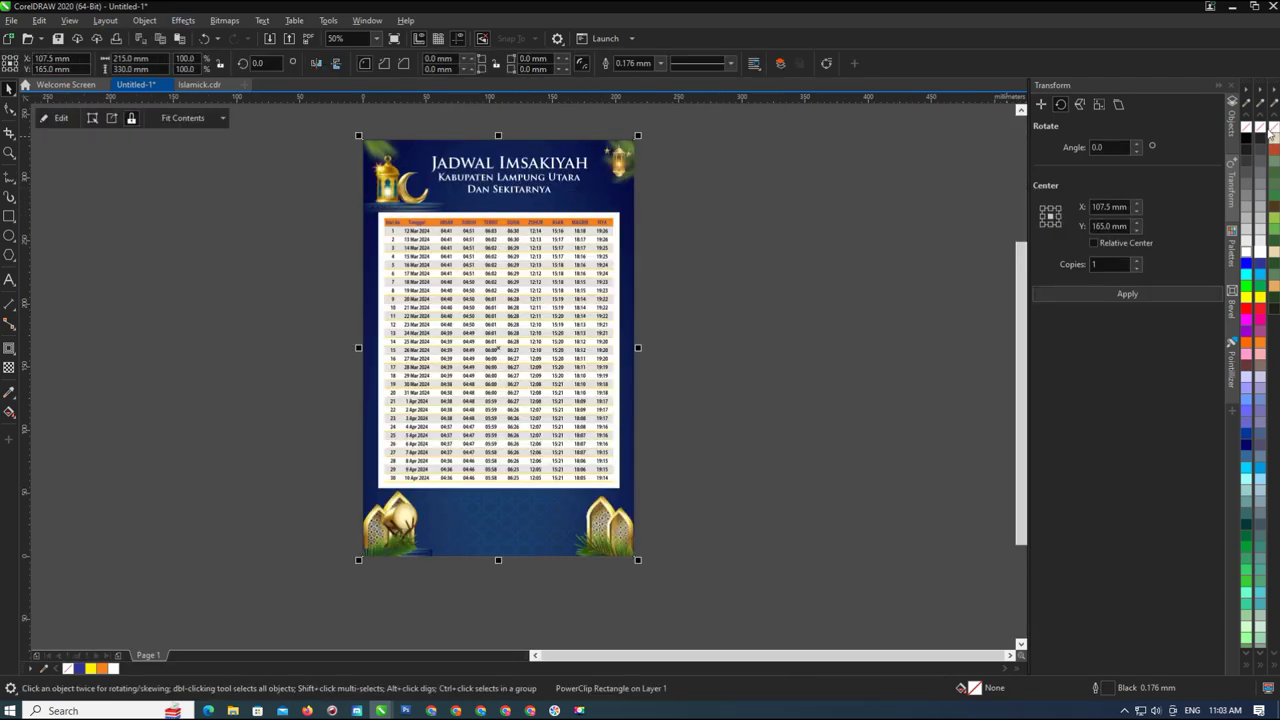
click(642, 316)
click(625, 205)
scroll(623, 123, up, 3)
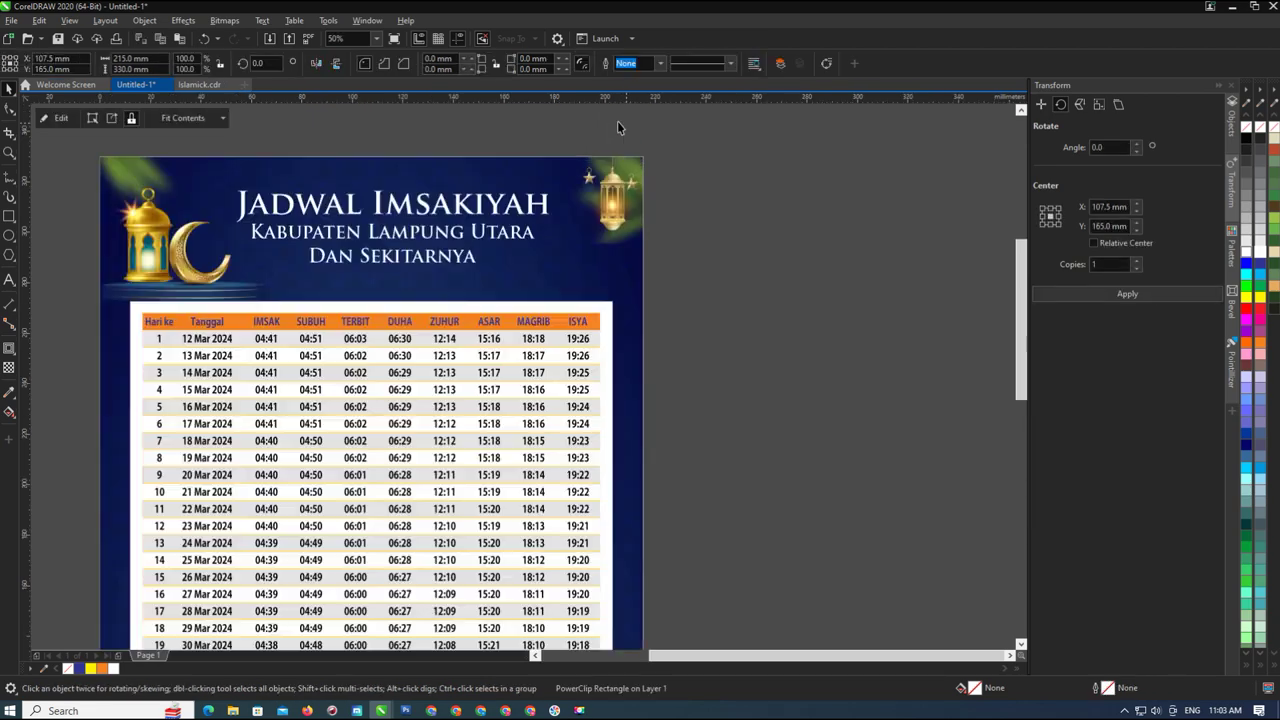
scroll(640, 182, up, 1)
scroll(641, 189, down, 3)
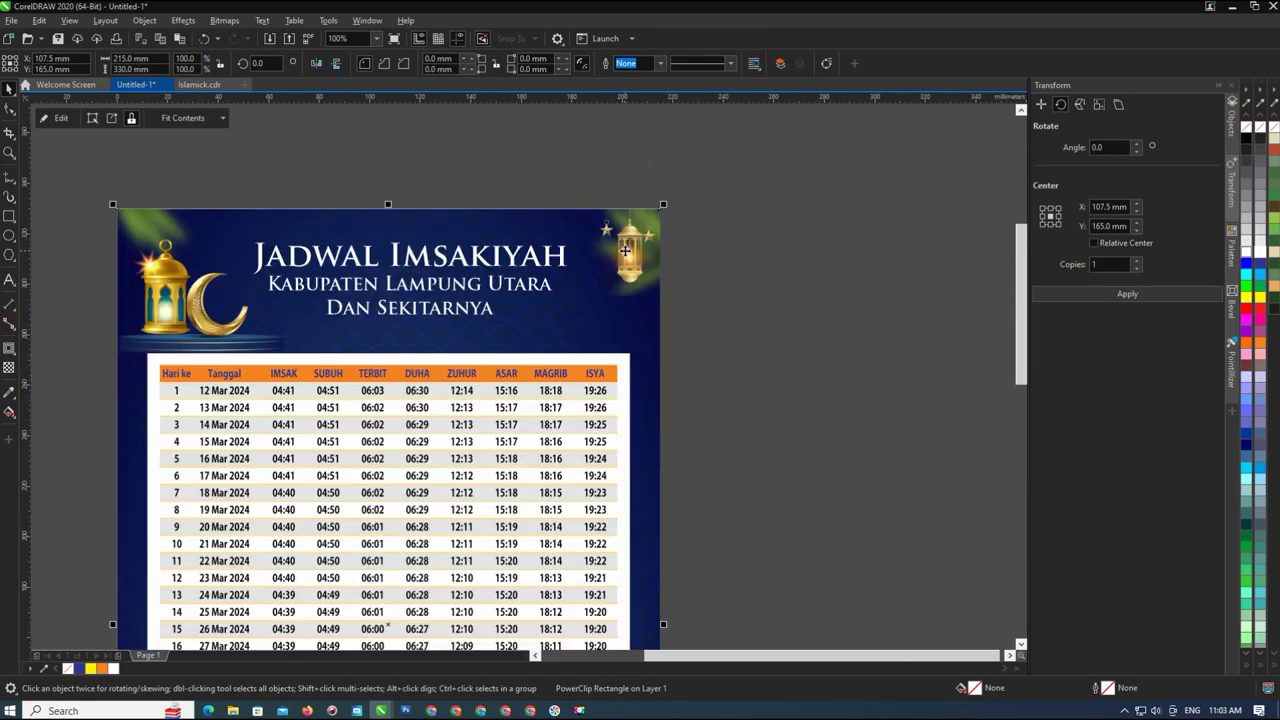
scroll(620, 247, down, 2)
scroll(588, 395, up, 2)
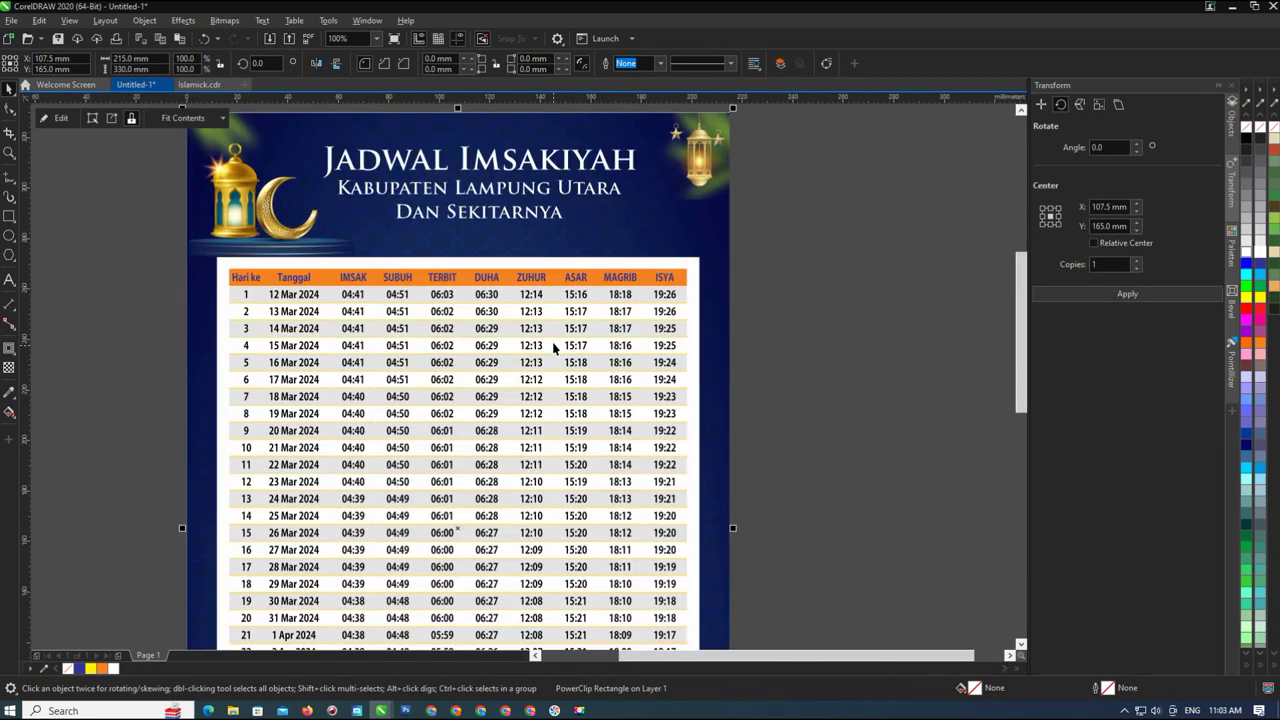
click(790, 289)
scroll(567, 255, down, 2)
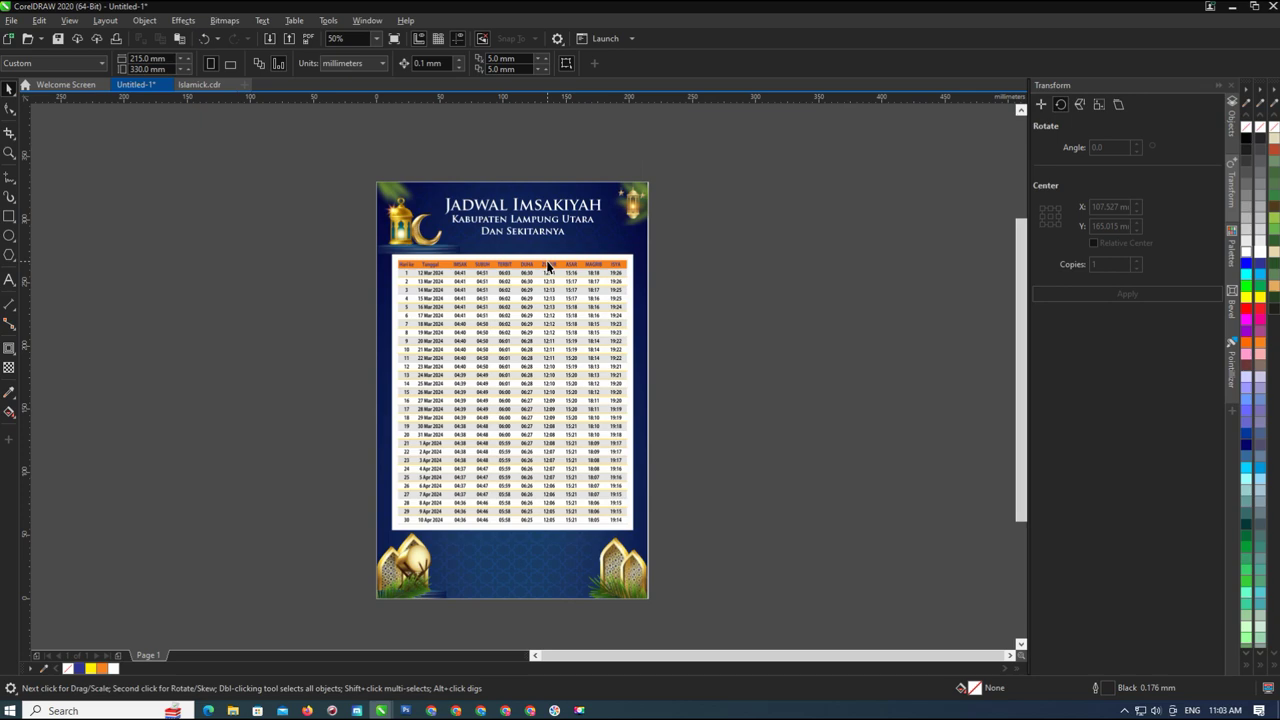
Open Ramadhan RW.cdr and copy its central Ramadhan greeting, calligraphy and quote into the poster document
click(60, 84)
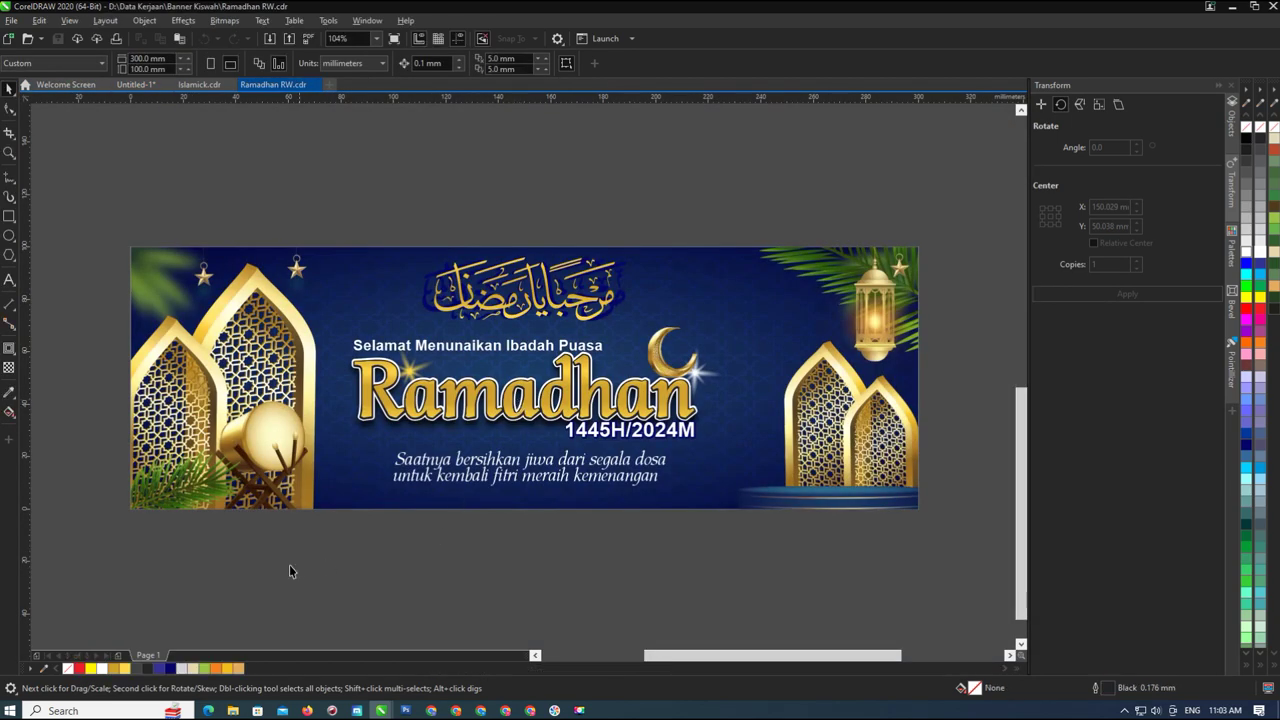
drag(289, 571, 766, 246)
click(135, 84)
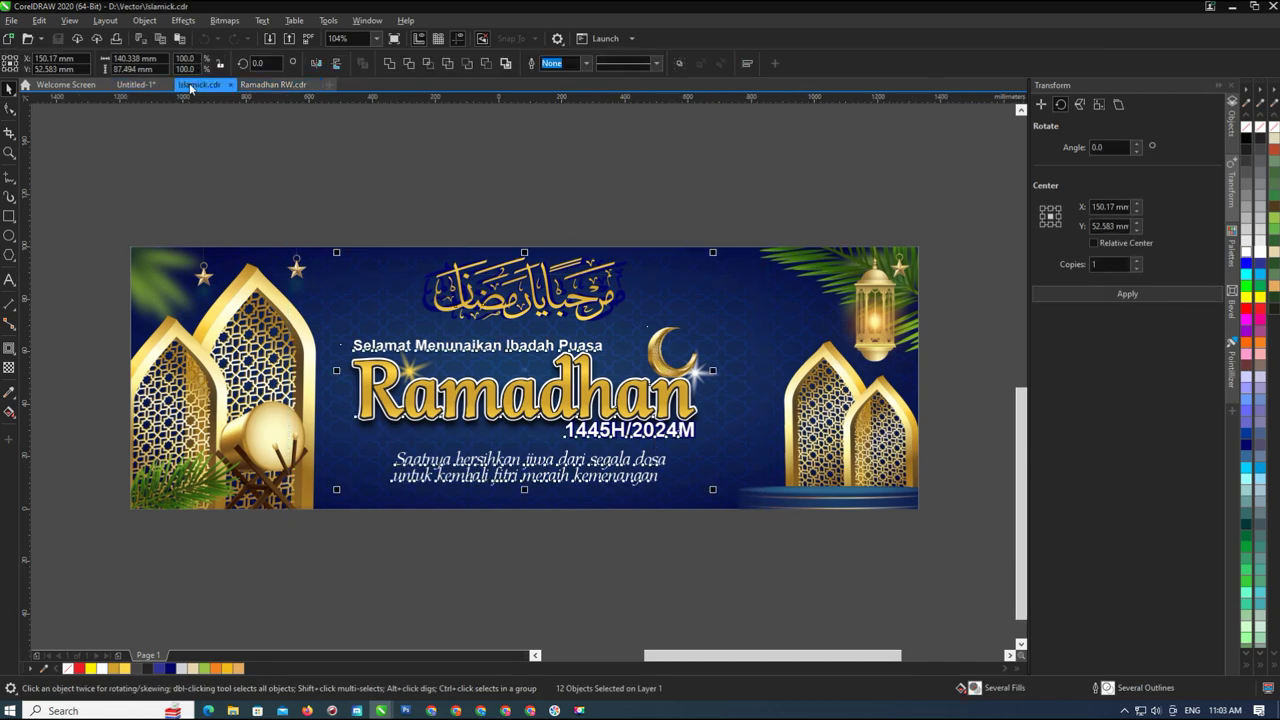
key(ctrl+v)
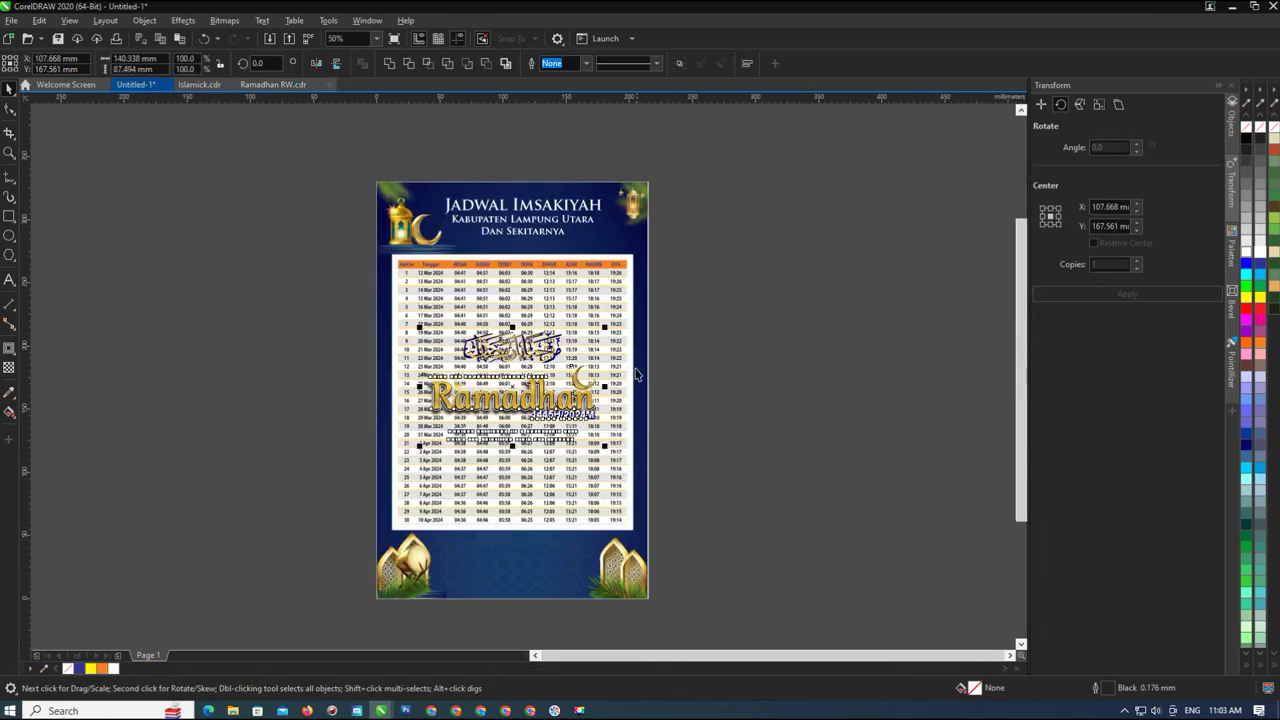
Scale the pasted greeting down and place it below the schedule table, between the two pairs of arches
mouse_move(540, 567)
mouse_down()
mouse_move(545, 640)
mouse_move(570, 645)
mouse_move(593, 623)
mouse_move(590, 600)
mouse_move(535, 542)
mouse_up()
click(607, 567)
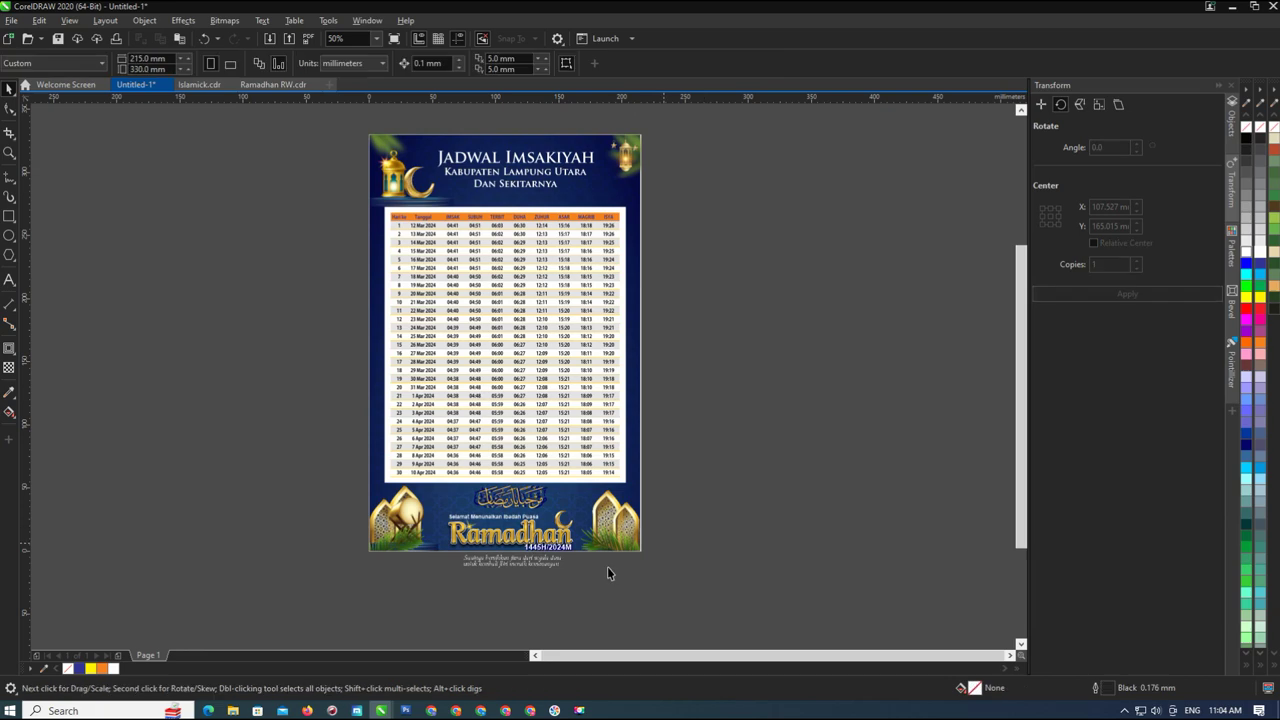
scroll(536, 563, up, 1)
drag(341, 590, 664, 542)
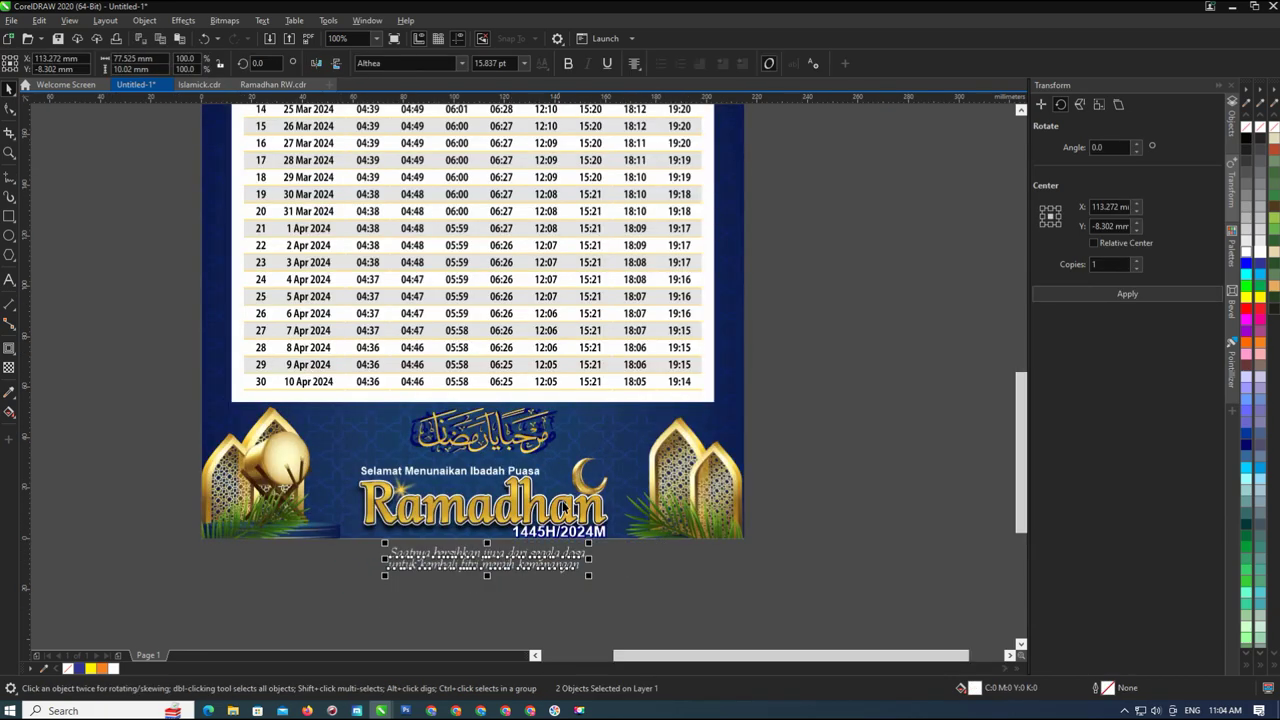
Remove the golden Arabic calligraphy and its dark blue shadow from above the Ramadhan greeting
click(967, 367)
scroll(608, 412, up, 1)
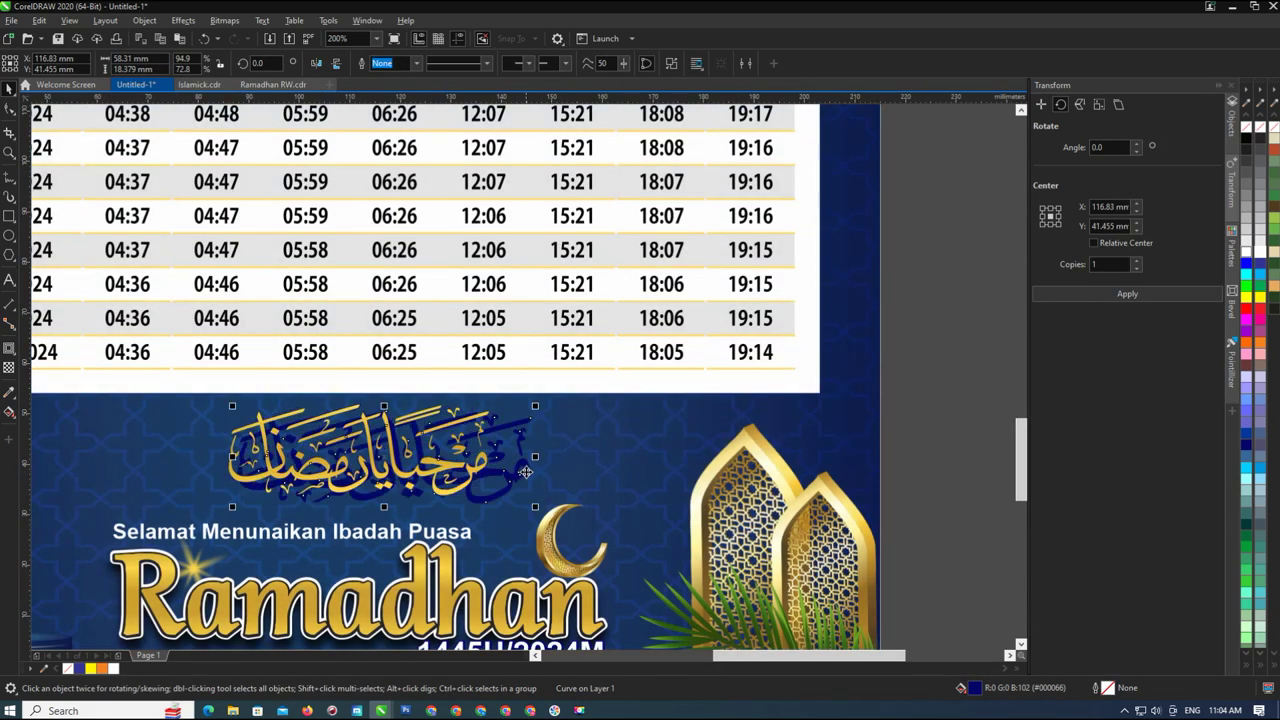
click(505, 471)
scroll(485, 503, down, 2)
drag(453, 488, 667, 212)
click(669, 486)
Move the Ramadhan greeting up and fit the enlarged two-line quote beneath it, inside the poster's bottom edge
drag(374, 586, 543, 493)
scroll(459, 560, up, 1)
click(529, 557)
click(476, 528)
click(490, 529)
shift+click(523, 543)
drag(555, 552, 586, 557)
key(Escape)
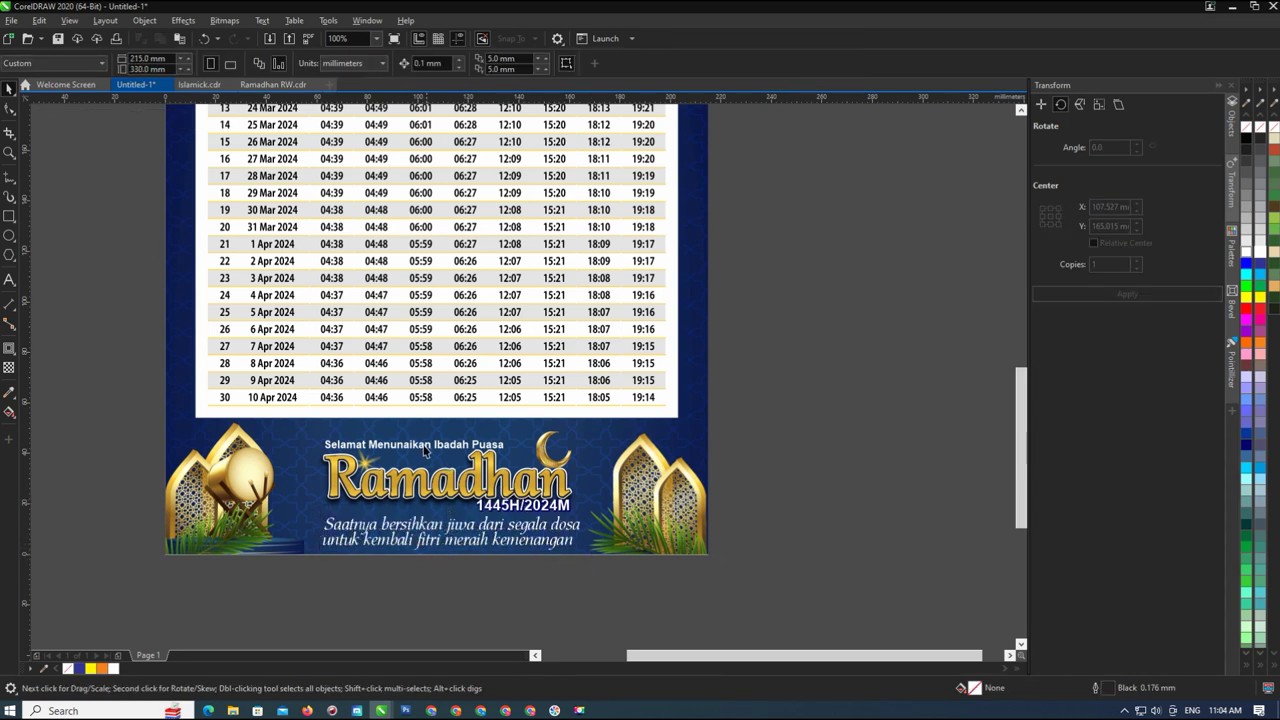
Move the Ramadhan greeting slightly down, closer to the two-line quote at the poster's foot
click(425, 451)
click(781, 537)
drag(781, 416, 315, 557)
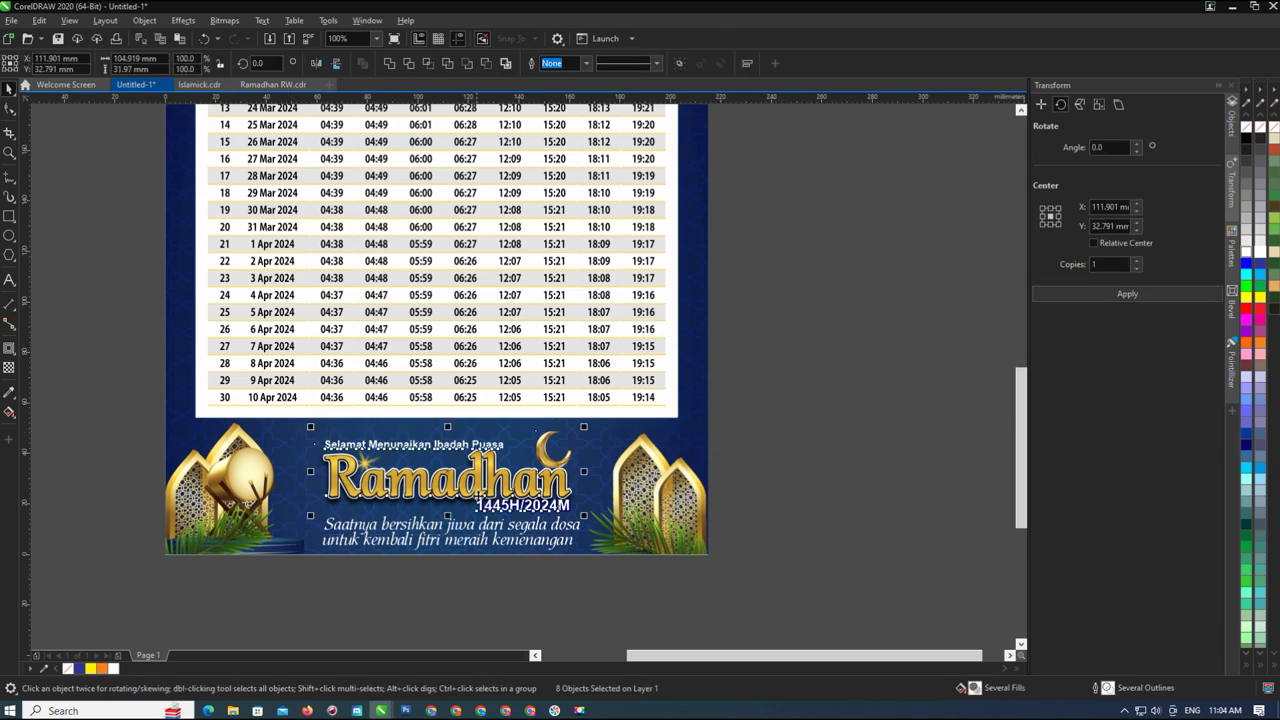
drag(482, 488, 482, 492)
click(782, 477)
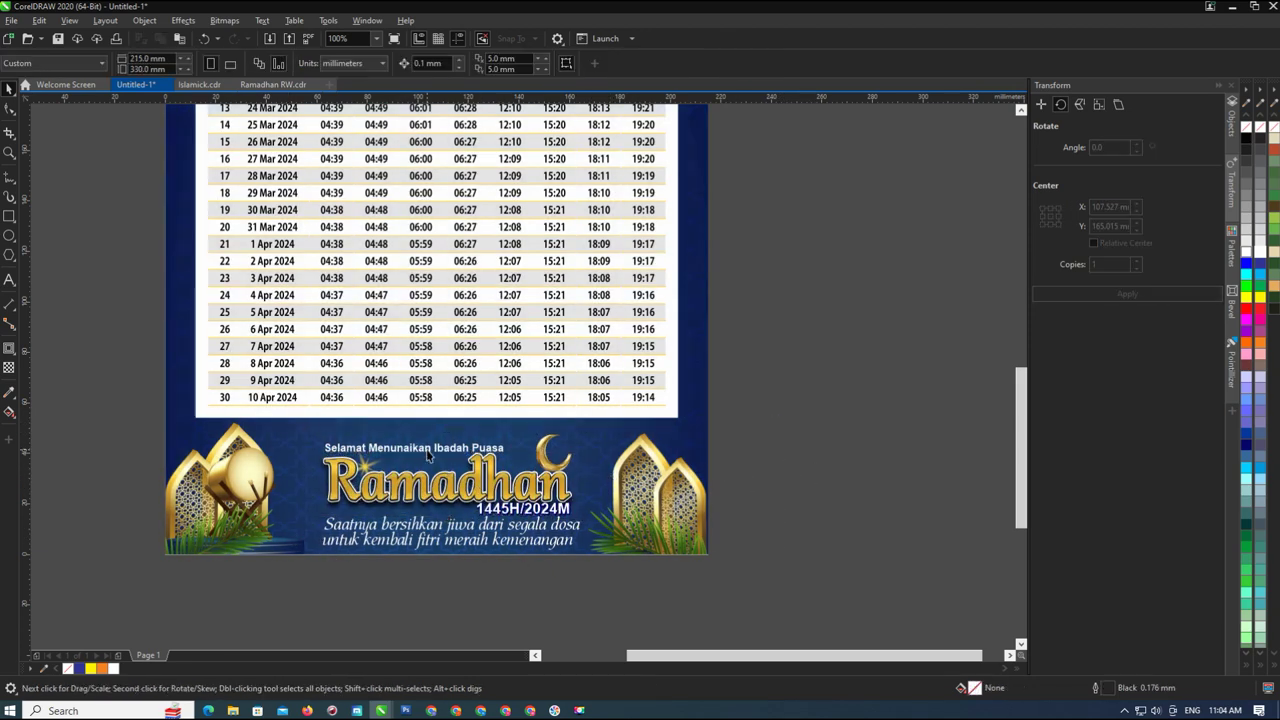
click(428, 450)
click(391, 450)
drag(838, 428, 260, 476)
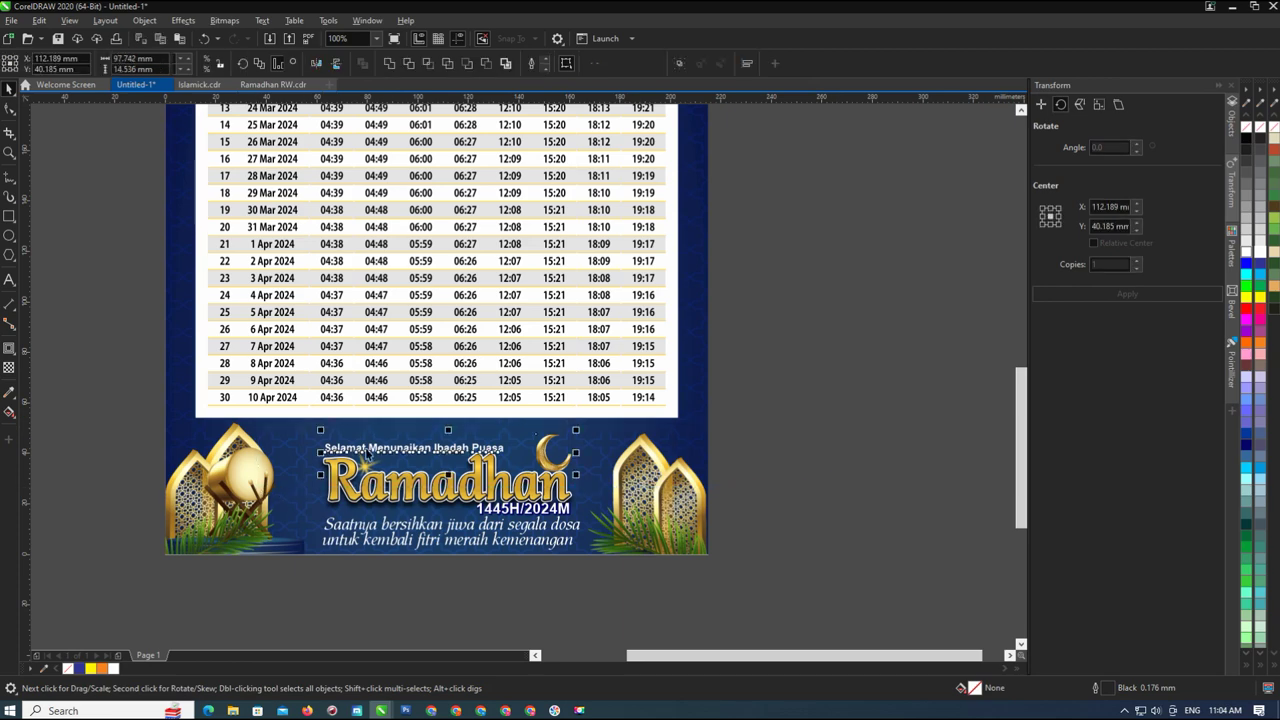
scroll(396, 428, up, 1)
scroll(407, 563, down, 4)
key(Escape)
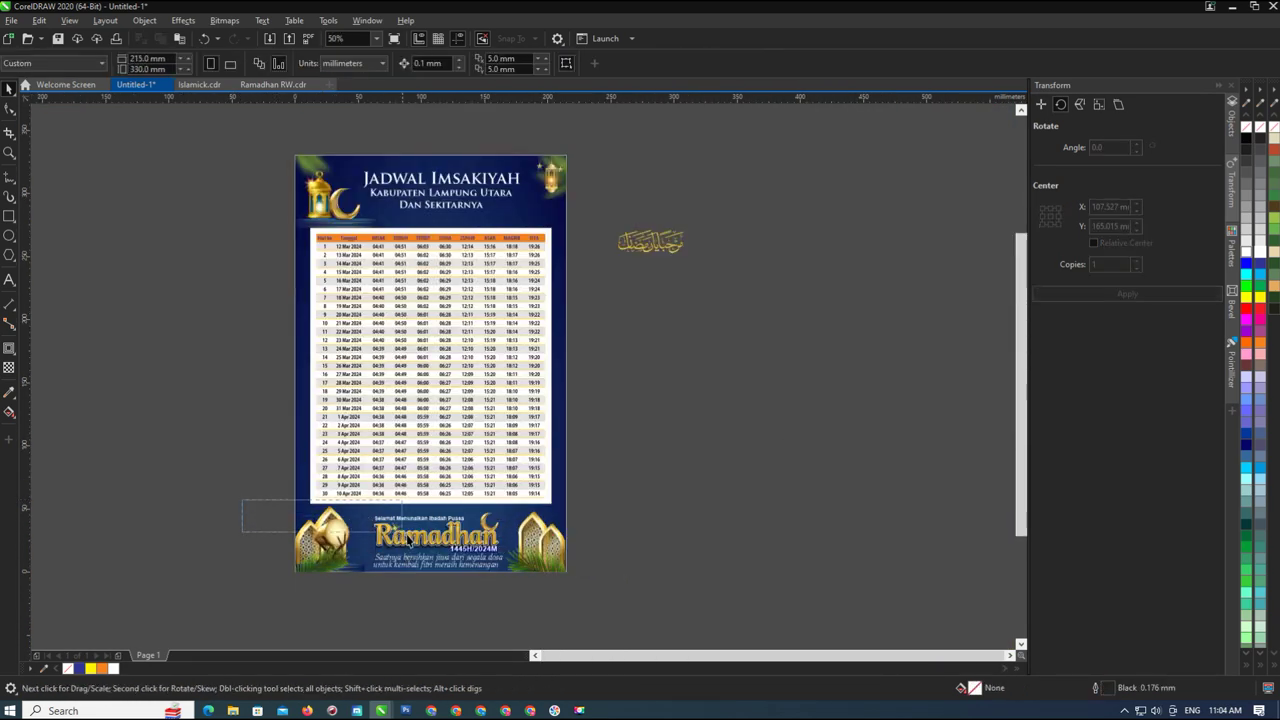
click(395, 534)
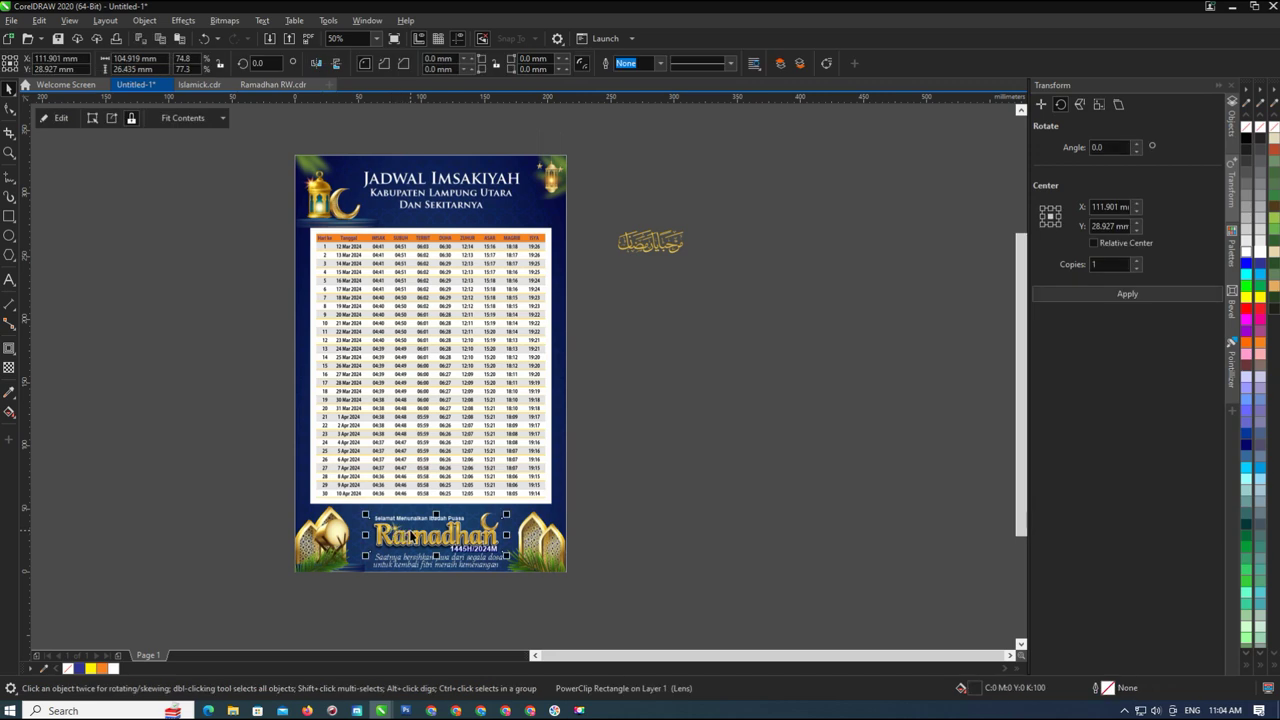
click(669, 505)
click(470, 560)
click(572, 542)
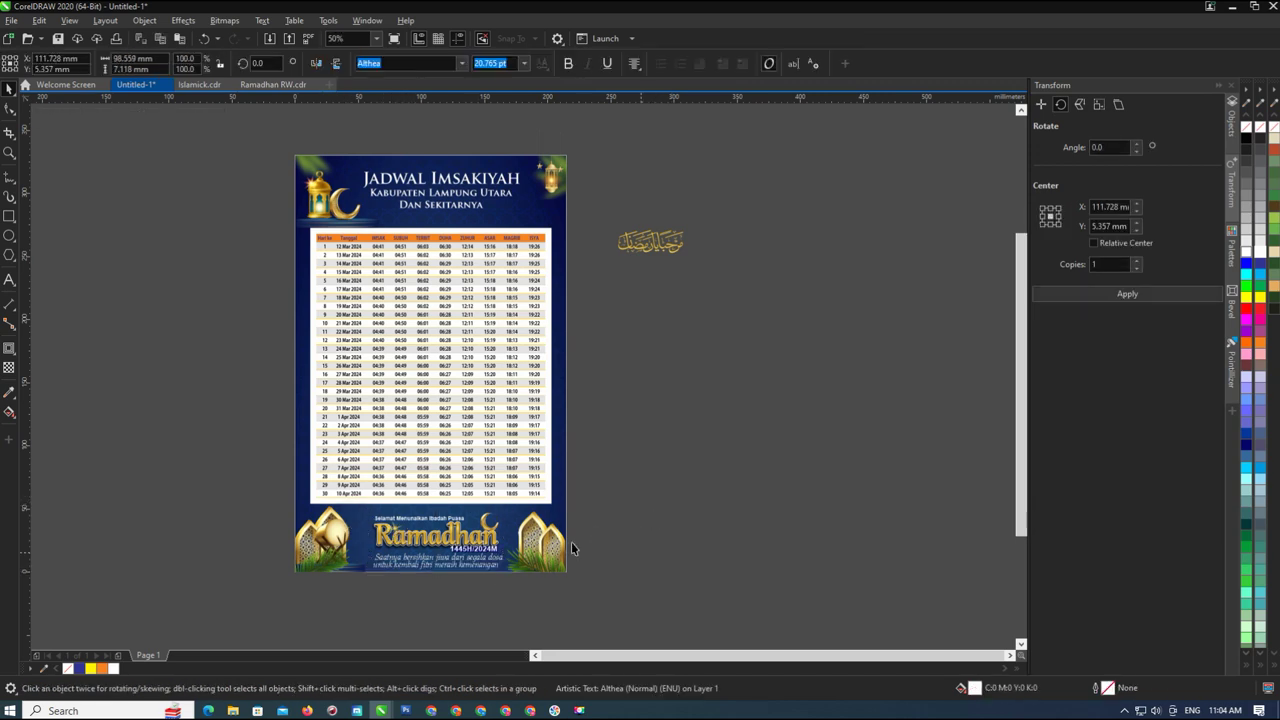
Move the golden Arabic calligraphy into the poster header and shift the title and subtitle down to make room
drag(782, 226, 586, 286)
drag(650, 242, 348, 178)
scroll(373, 158, up, 2)
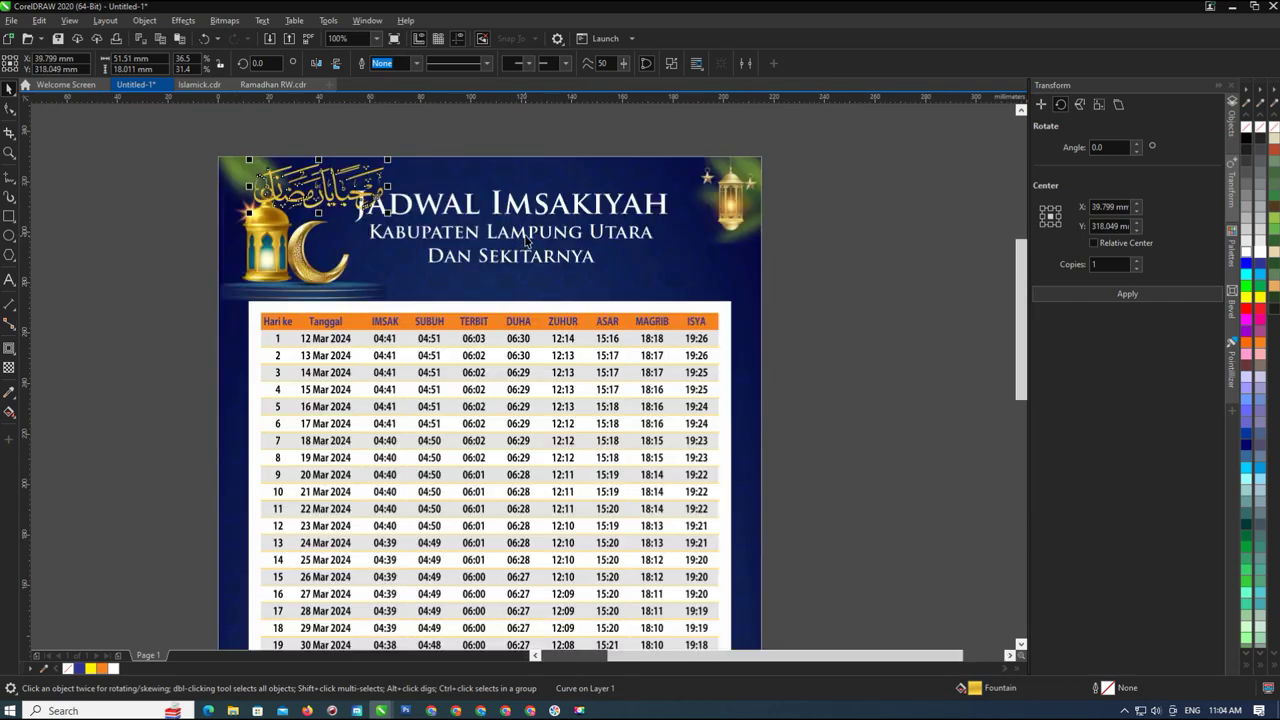
click(526, 239)
shift+click(544, 207)
key(F8)
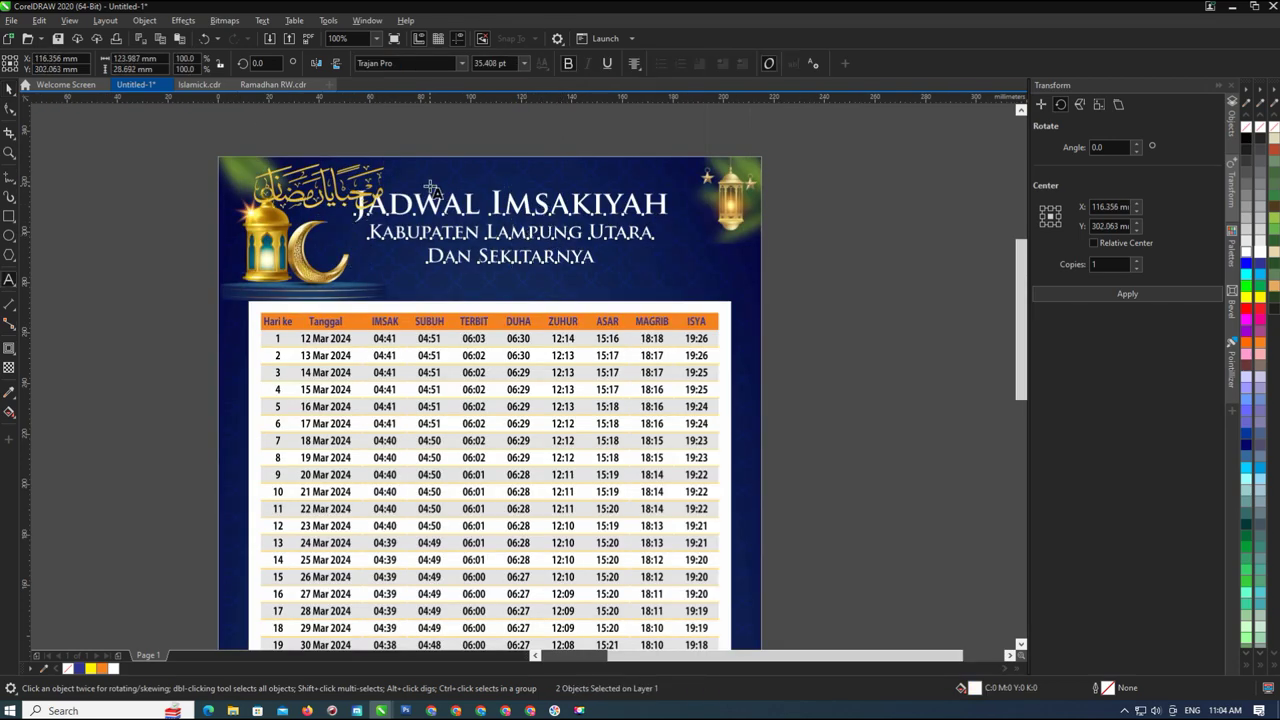
click(8, 90)
drag(510, 229, 526, 259)
Enlarge the golden calligraphy to about 56 mm wide and centre it above the JADWAL IMSAKIYAH title
click(368, 198)
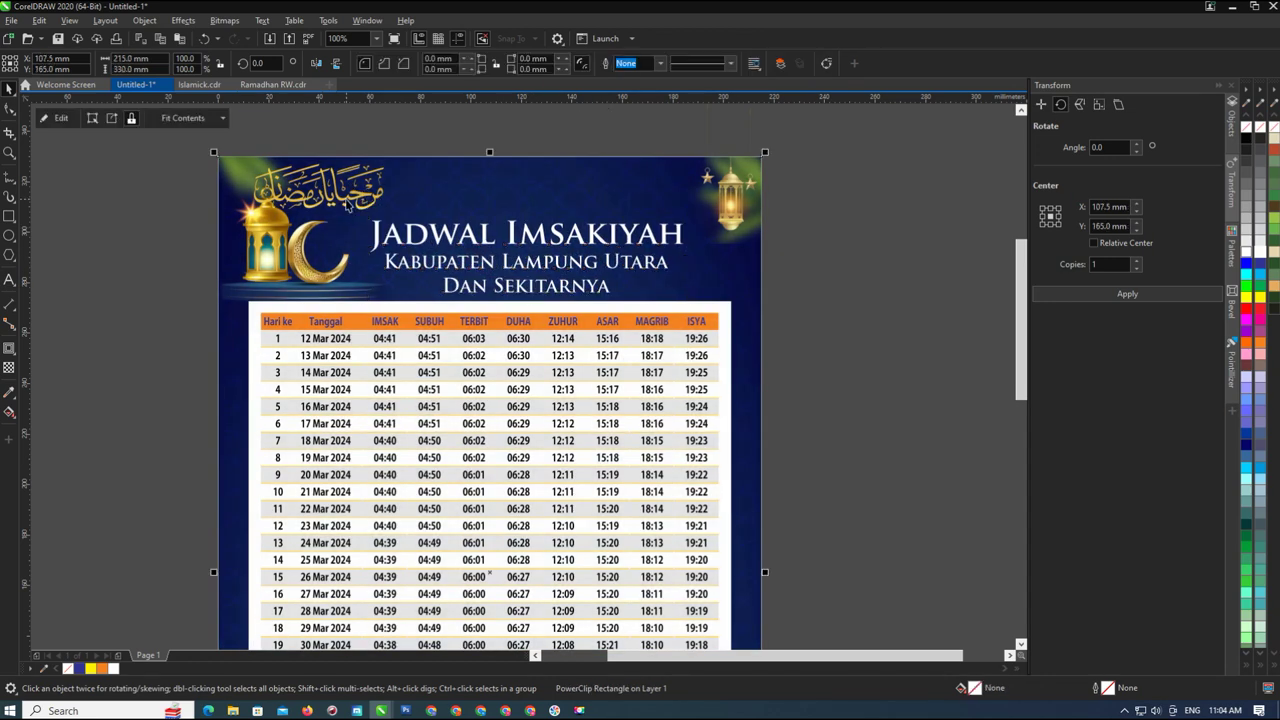
drag(323, 187, 610, 219)
scroll(554, 144, up, 1)
drag(529, 222, 529, 227)
scroll(313, 217, down, 2)
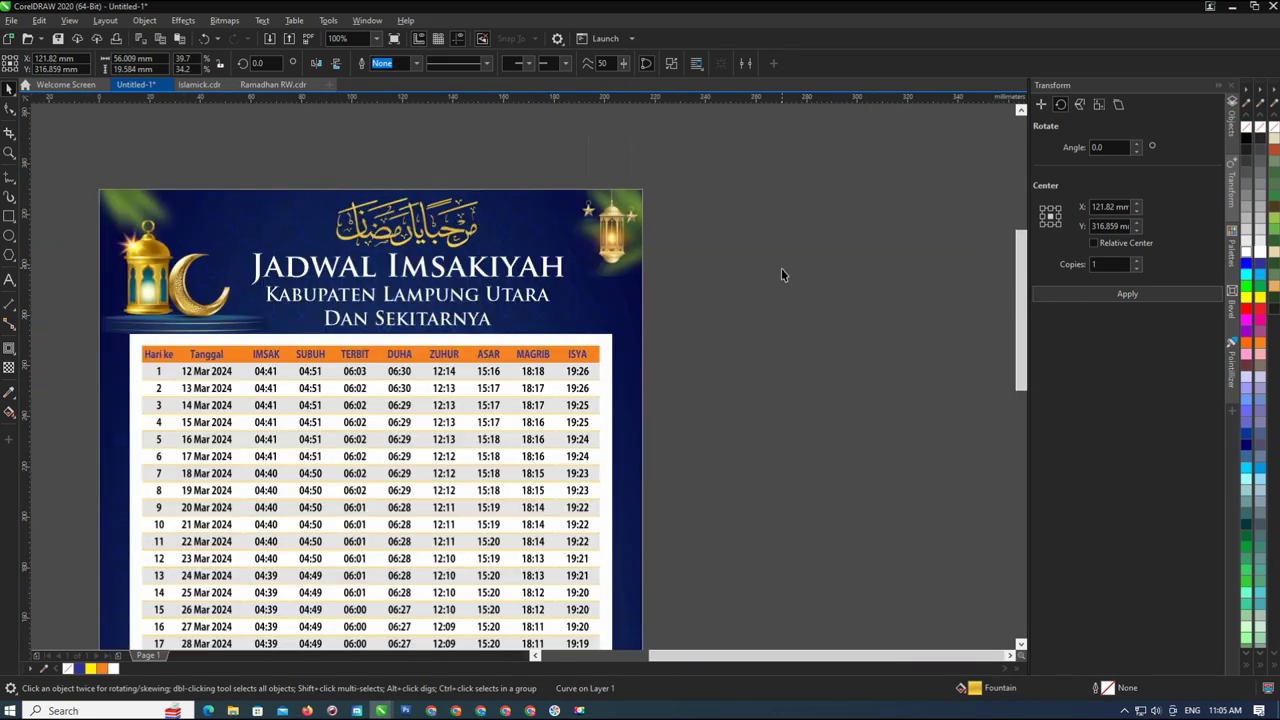
Split the two-line subtitle into separate lines and move each one up, closer beneath the title
click(494, 306)
ctrl+click(494, 306)
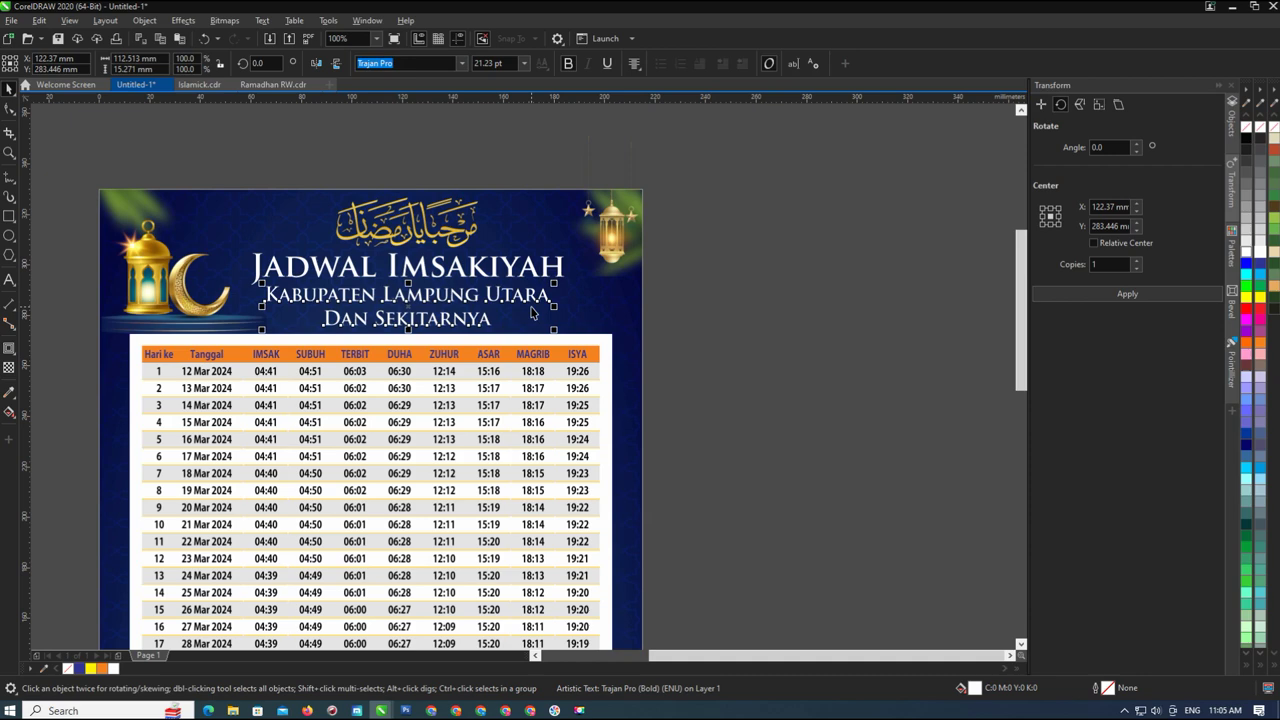
scroll(508, 288, up, 2)
drag(435, 298, 436, 287)
drag(363, 356, 363, 339)
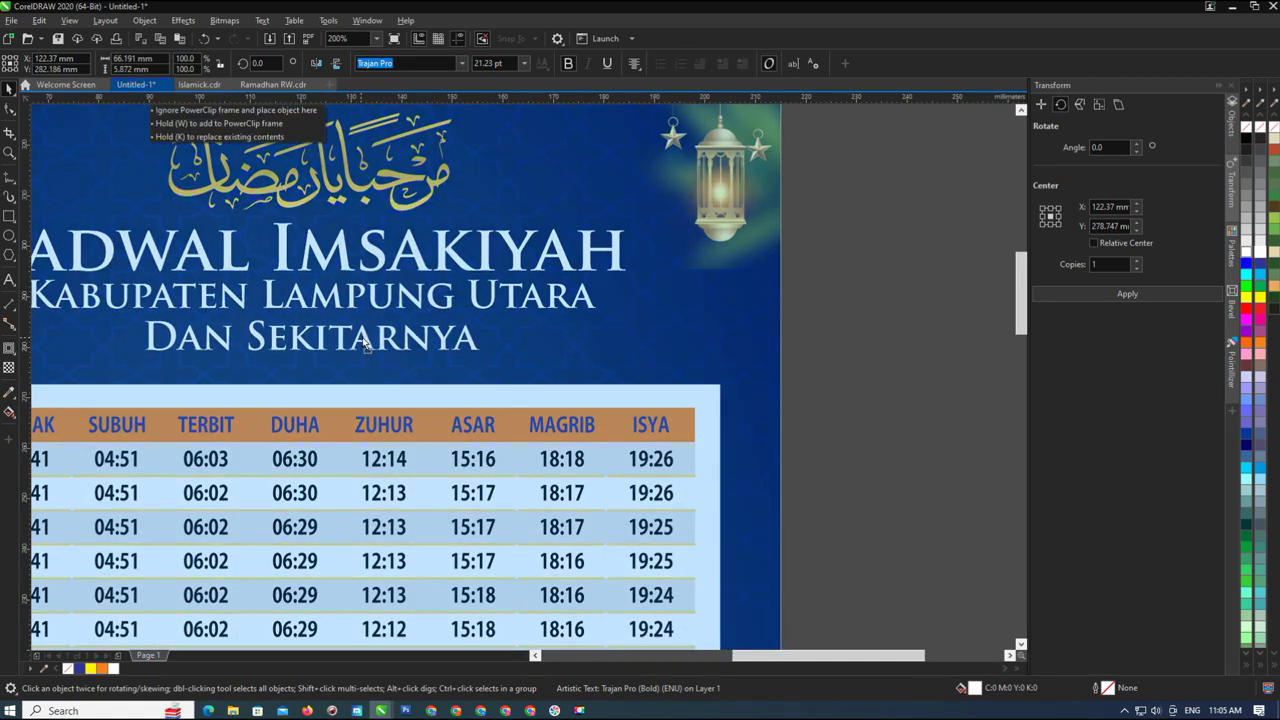
scroll(486, 386, down, 2)
Try pink and white fills on the panel behind the schedule table, and settle on light beige
click(712, 395)
drag(140, 421, 123, 413)
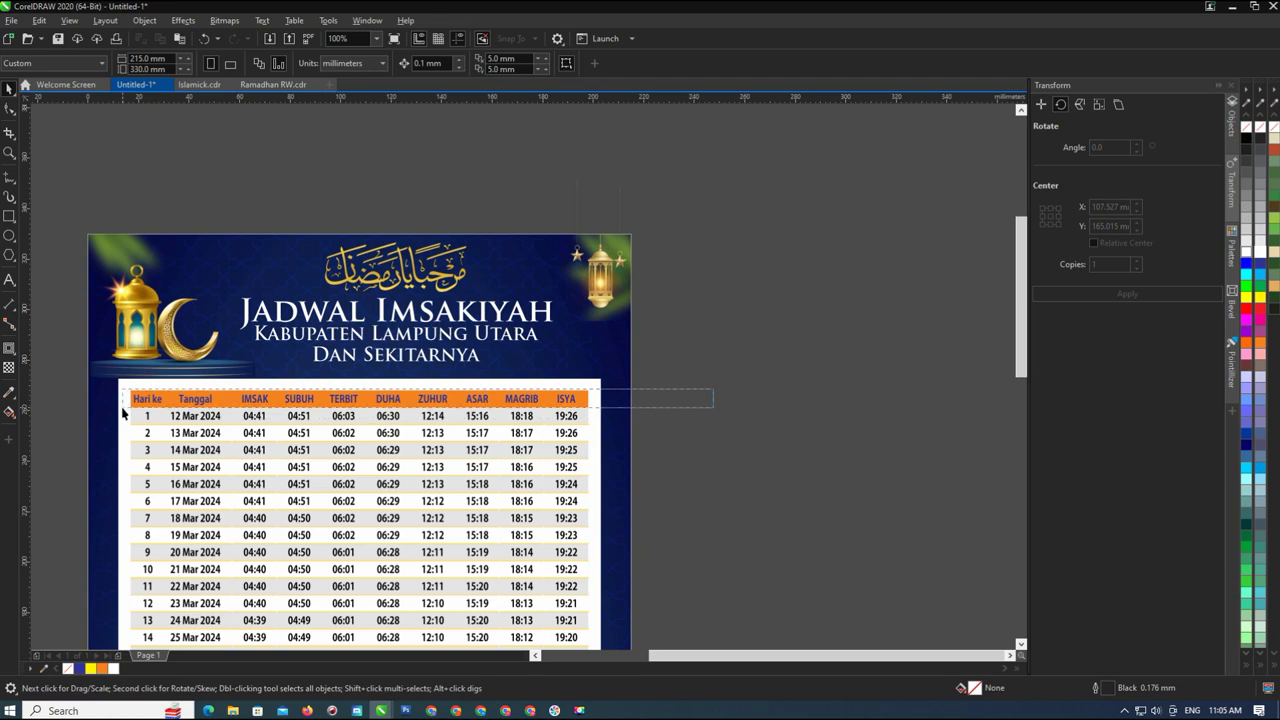
click(521, 403)
click(603, 381)
click(1262, 307)
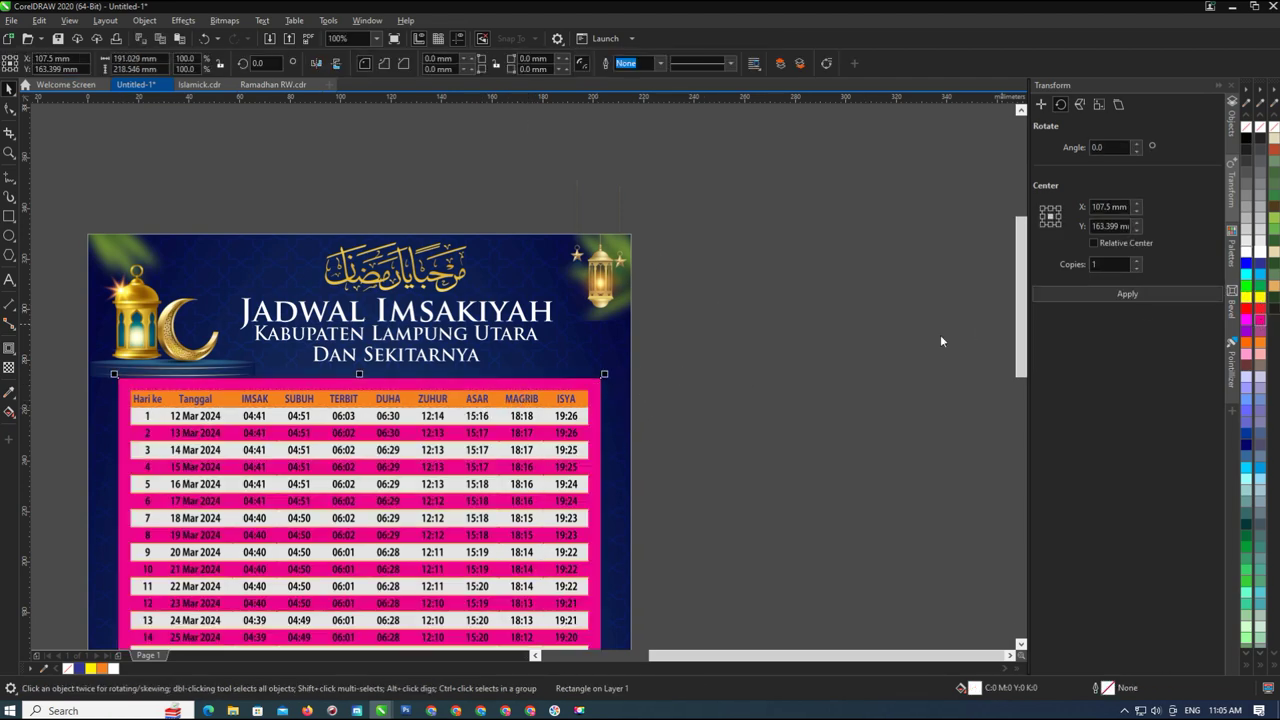
scroll(450, 345, down, 2)
click(1262, 250)
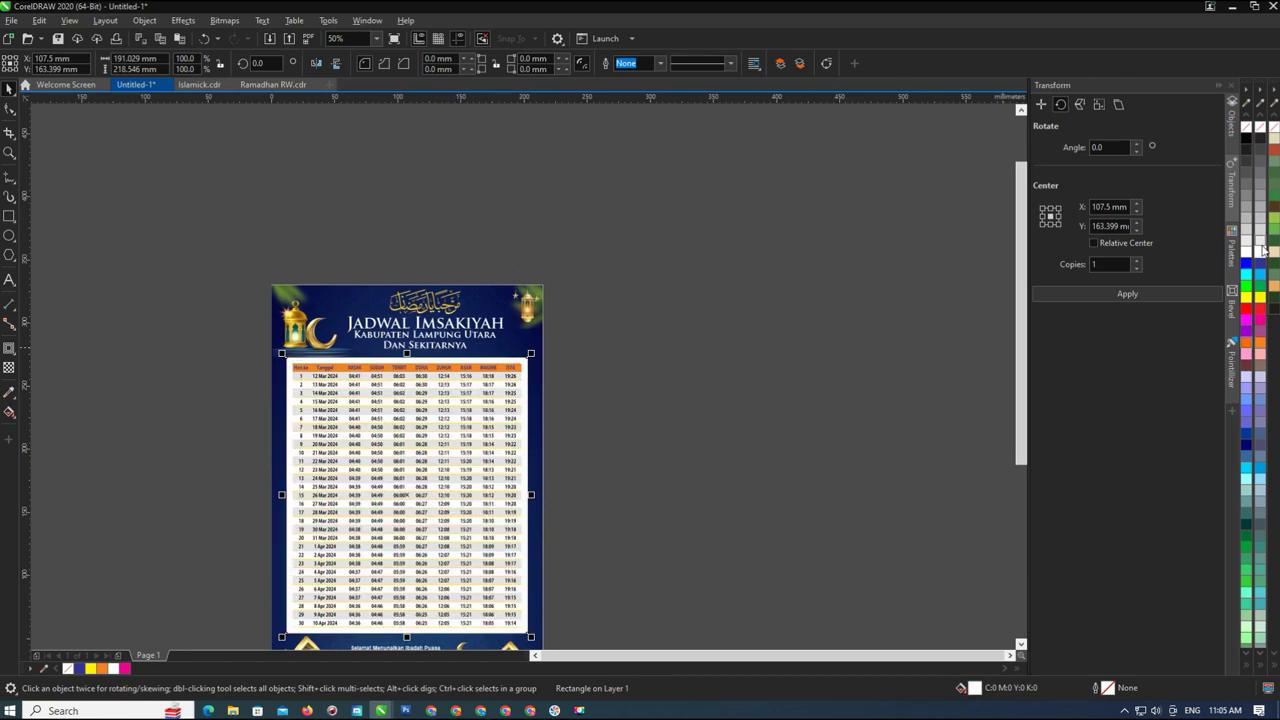
click(1273, 252)
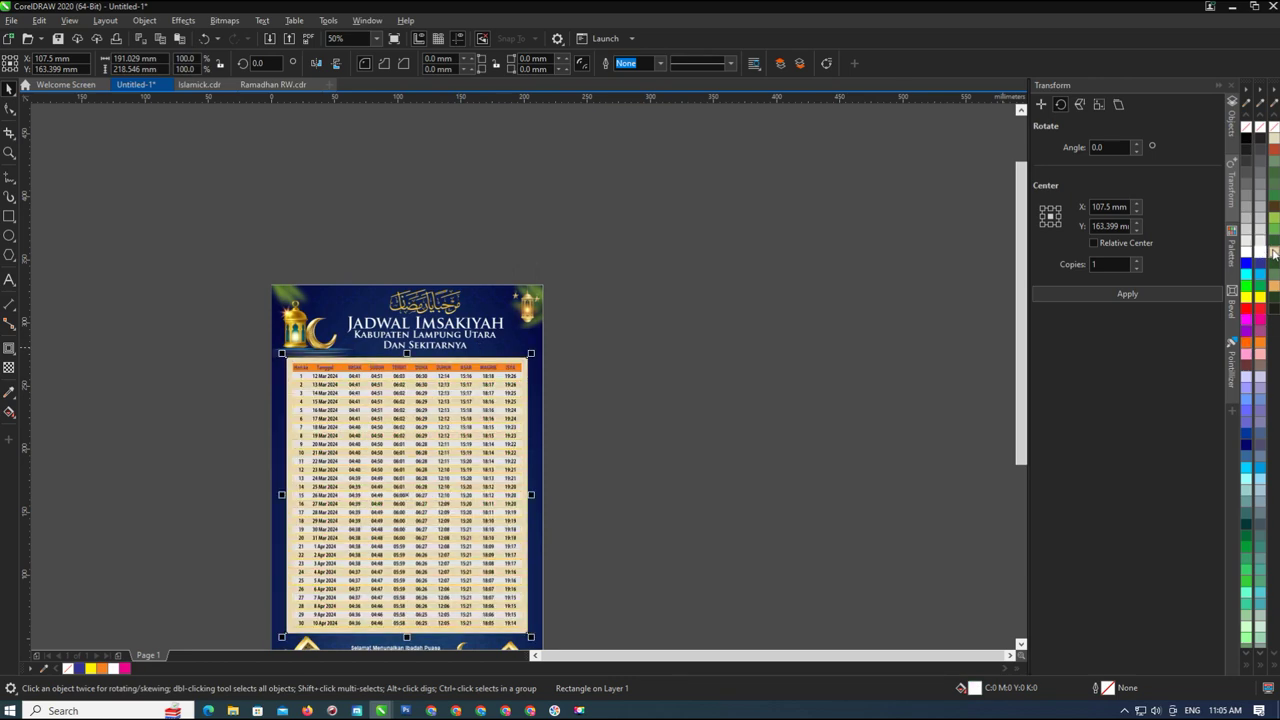
click(554, 434)
Try a blue outline on the row lines at the foot of the schedule table, and undo it
scroll(372, 452, up, 2)
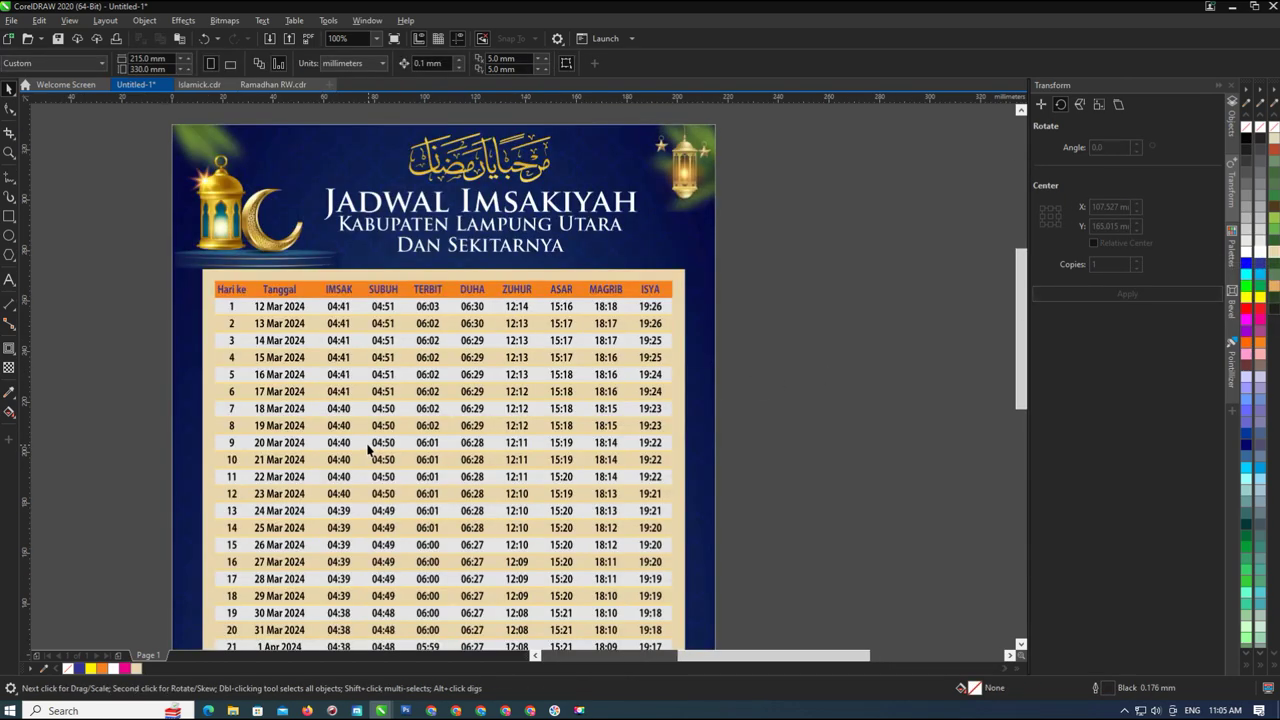
scroll(423, 297, down, 2)
scroll(423, 297, up, 1)
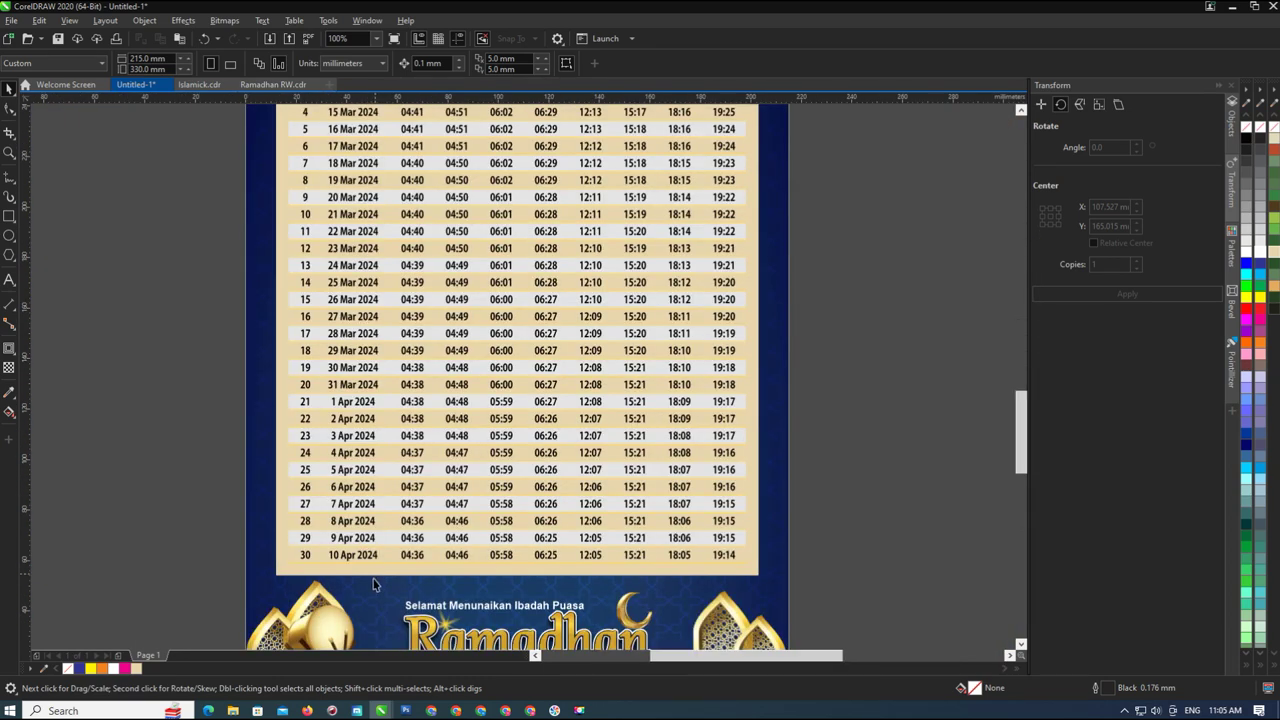
scroll(366, 500, up, 1)
scroll(148, 561, down, 1)
drag(697, 575, 746, 545)
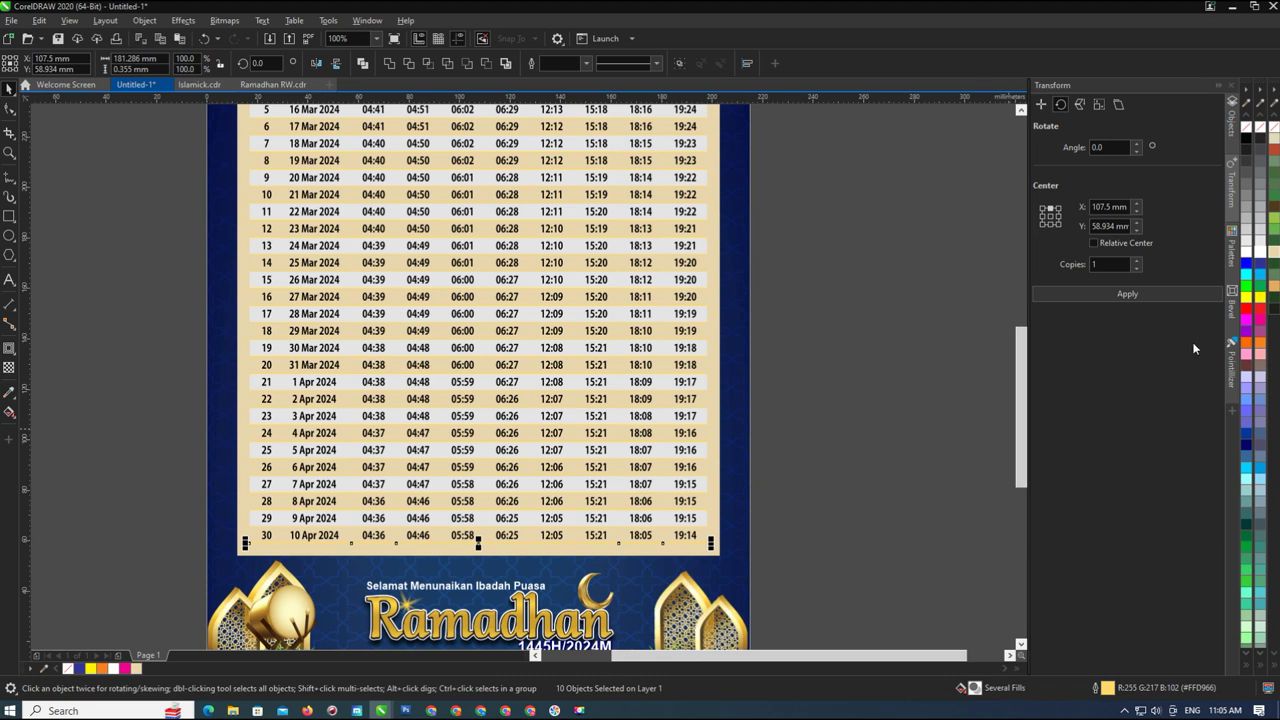
click(758, 496)
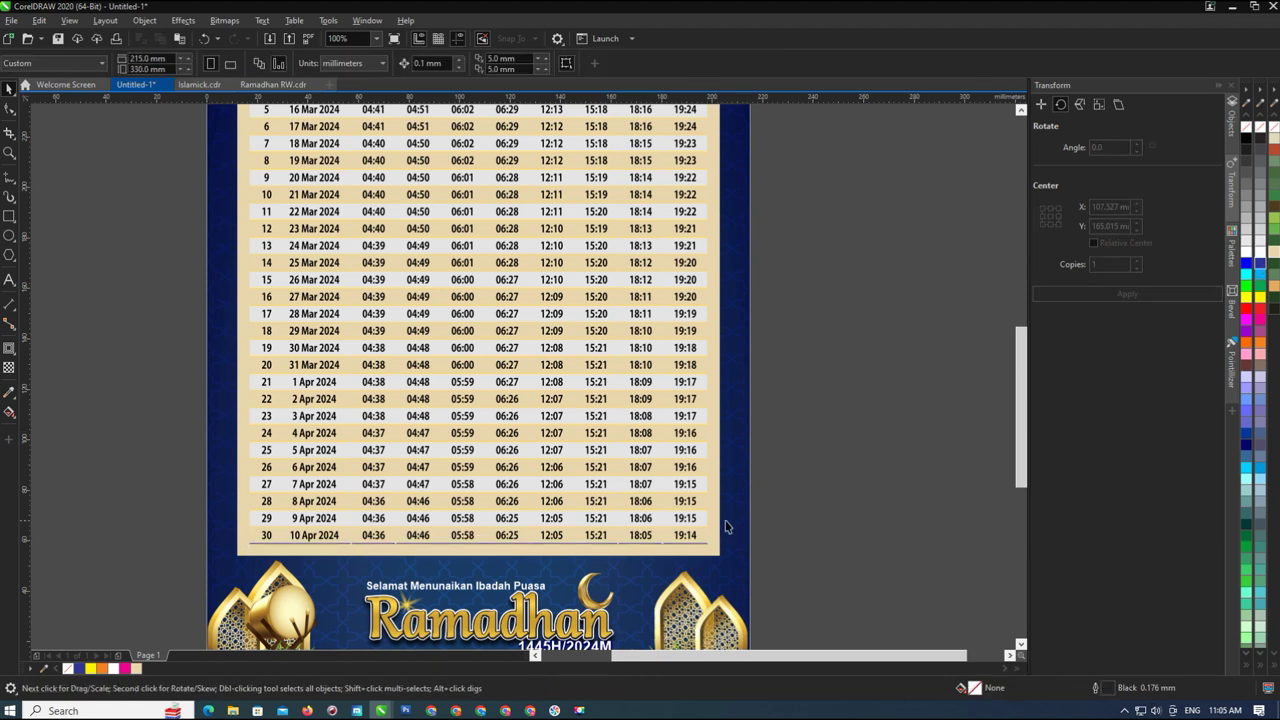
drag(729, 533, 189, 531)
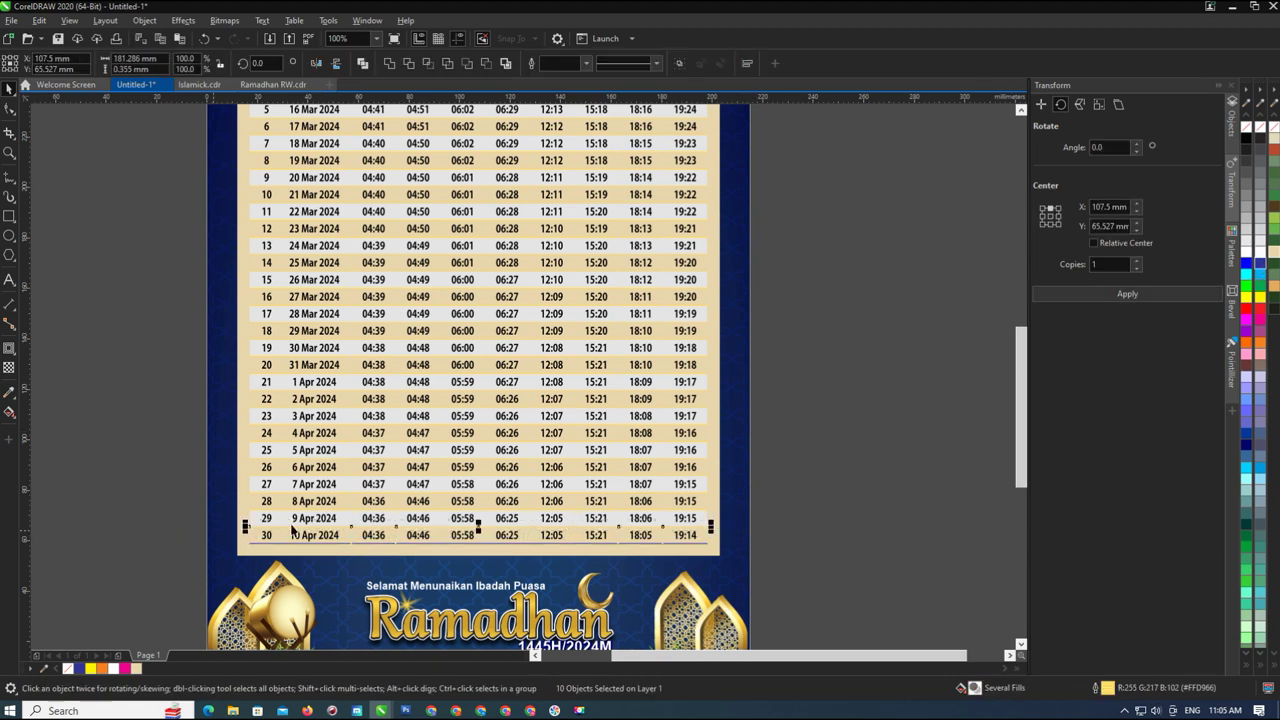
click(1002, 436)
scroll(553, 452, down, 2)
key(ctrl+z)
key(ctrl+z)
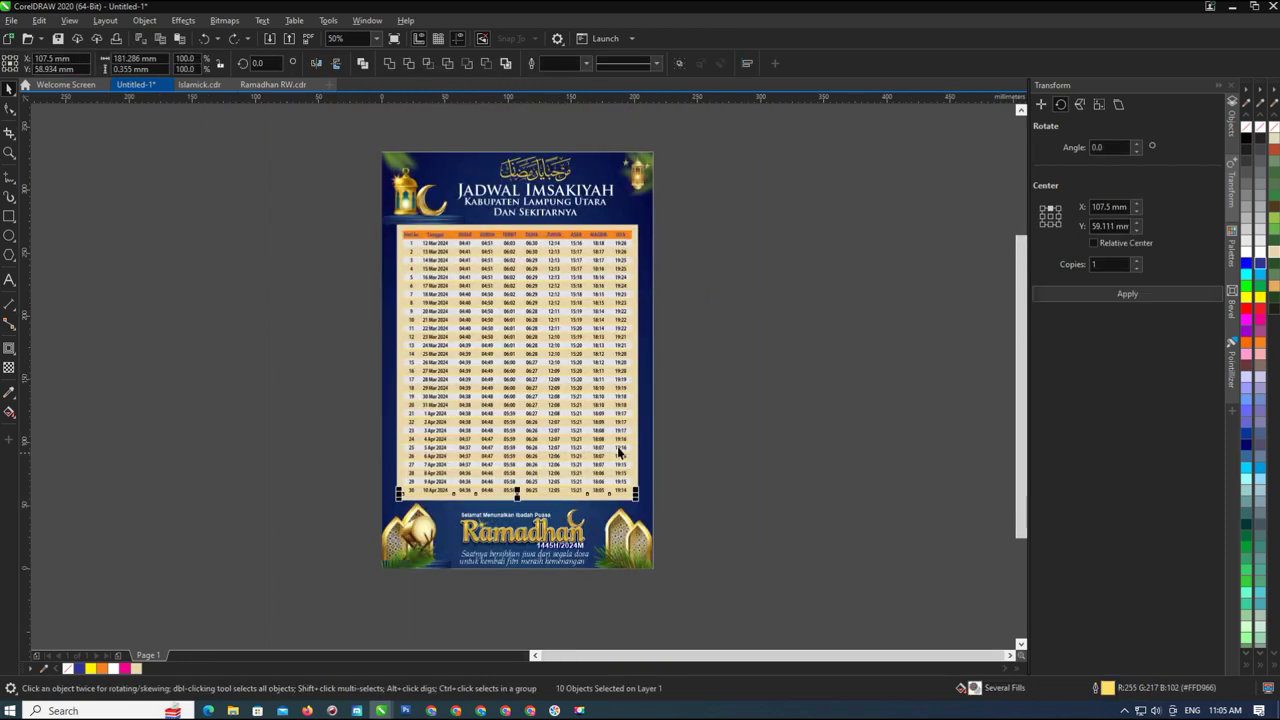
Fill the schedule table's orange header bar with blue and make its column labels white
scroll(628, 223, up, 1)
click(632, 241)
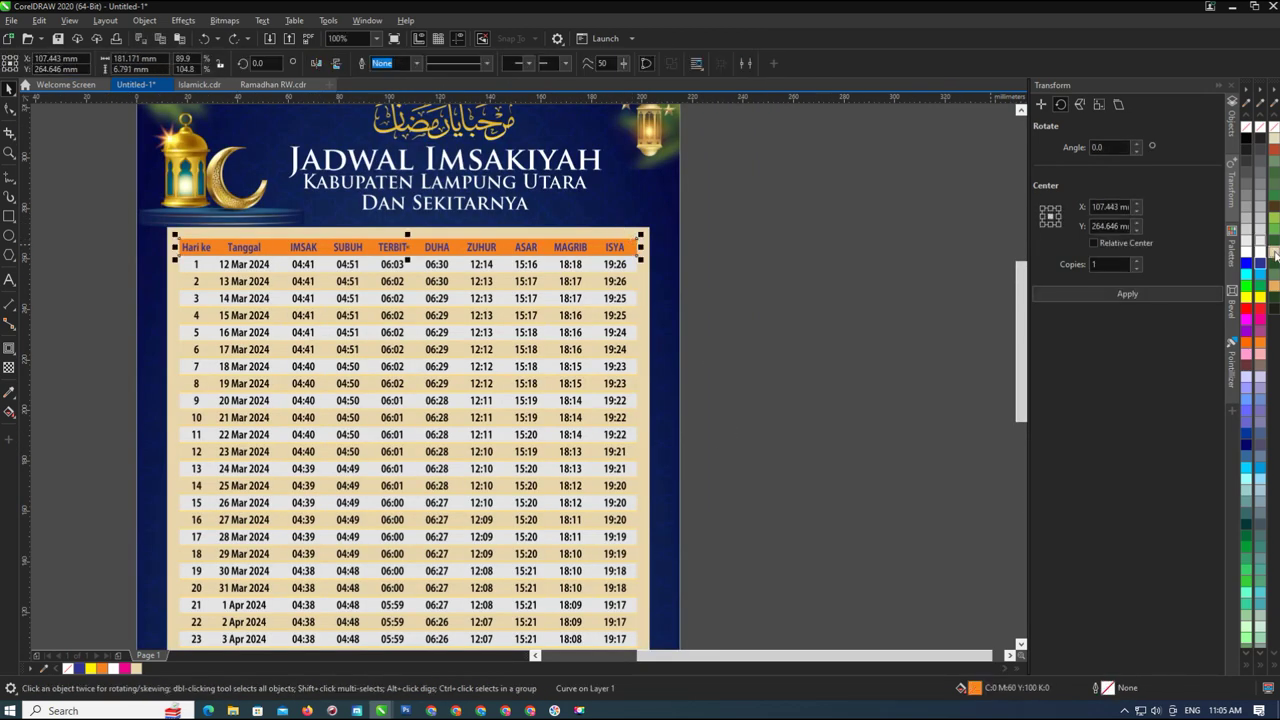
click(84, 669)
drag(771, 220, 180, 263)
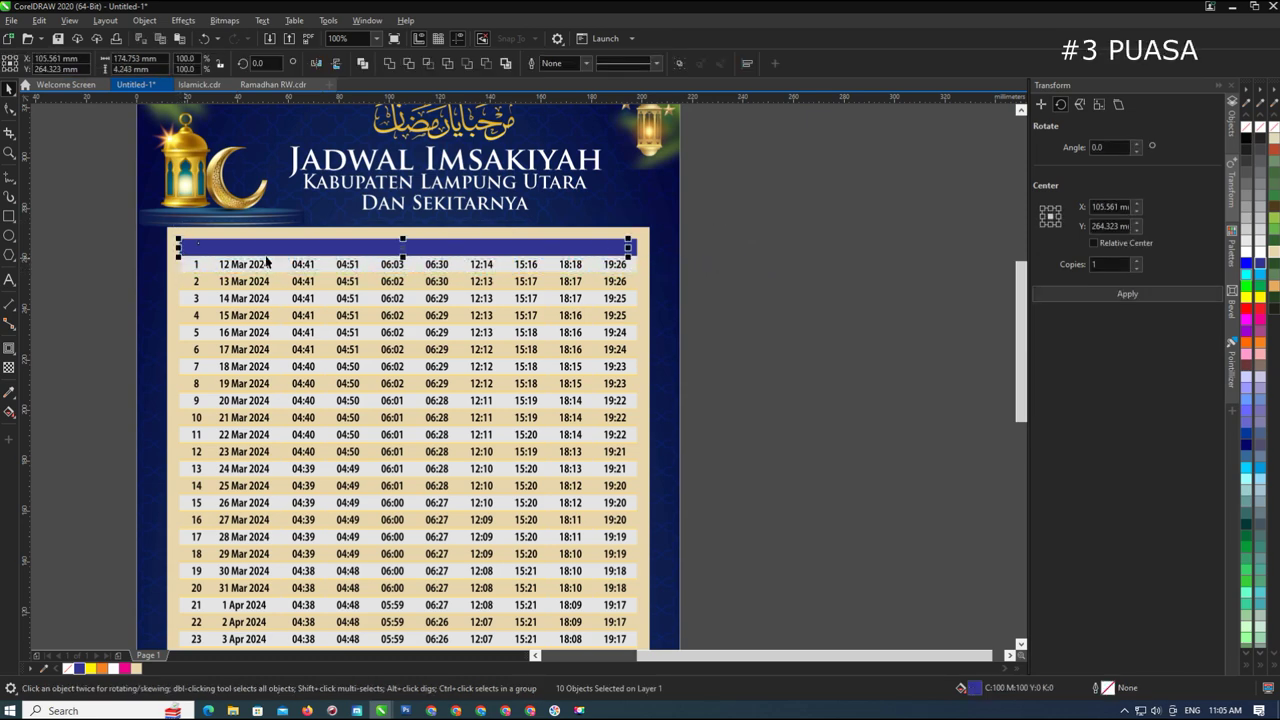
click(1257, 256)
click(1259, 255)
click(805, 252)
scroll(380, 260, down, 1)
scroll(291, 255, up, 1)
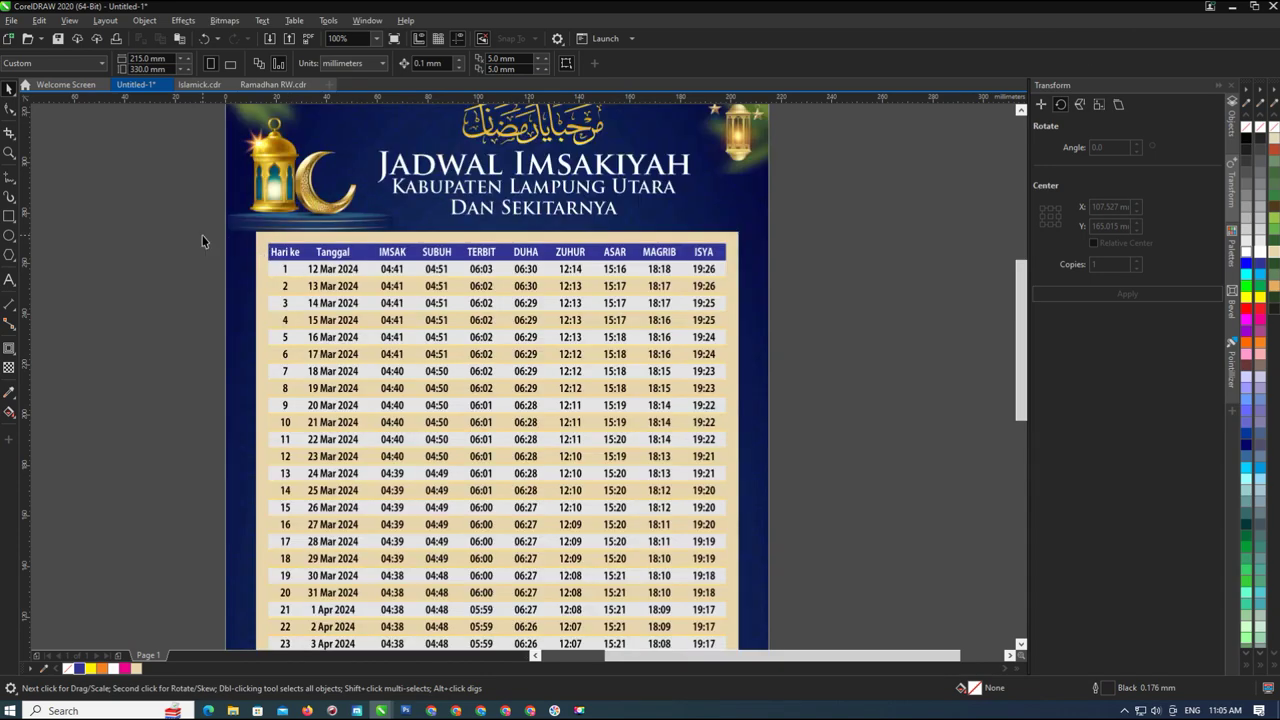
Apply a vertical linear fountain fill to the table's header bar, running from blue down to cyan
click(459, 248)
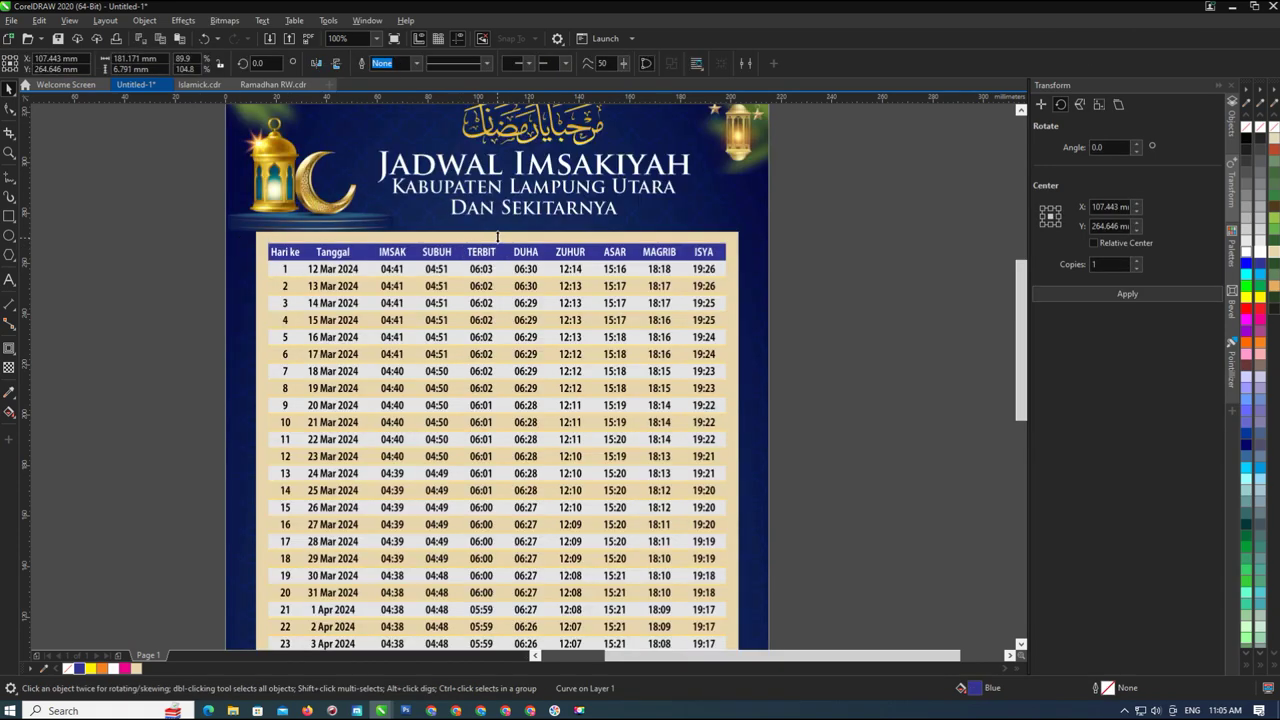
click(10, 413)
click(45, 415)
scroll(474, 201, up, 2)
drag(535, 303, 529, 315)
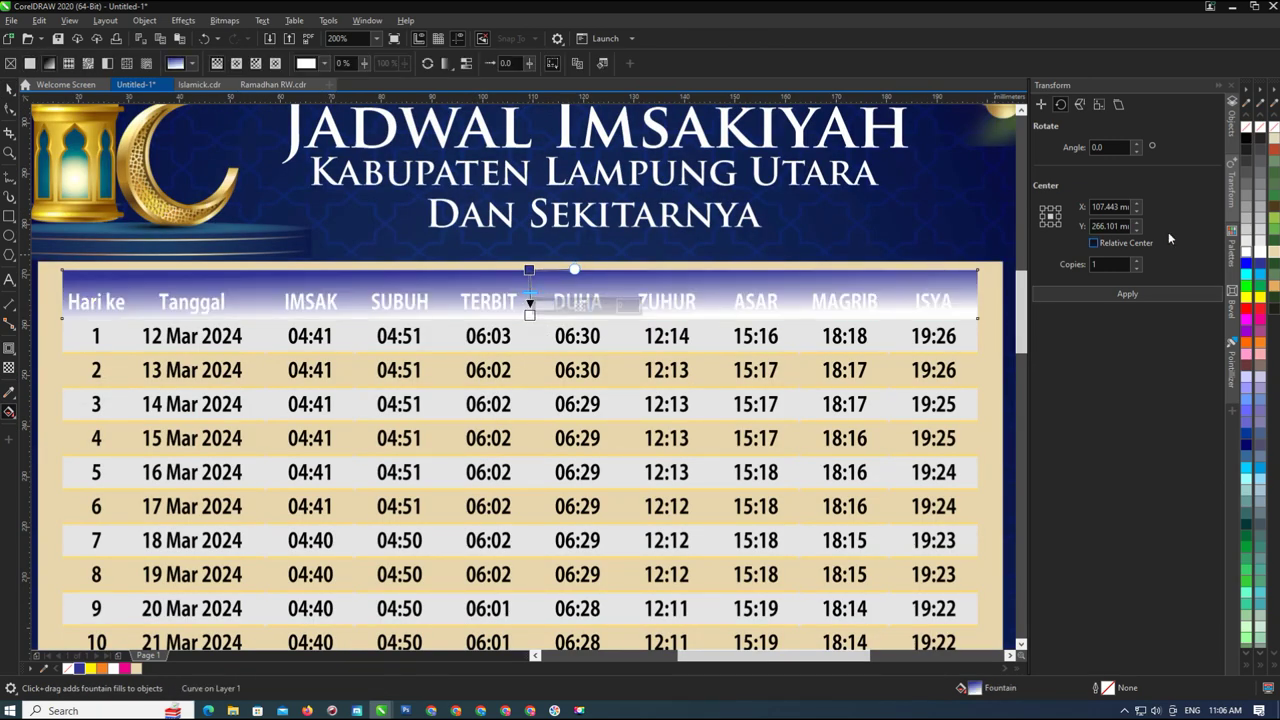
click(1261, 282)
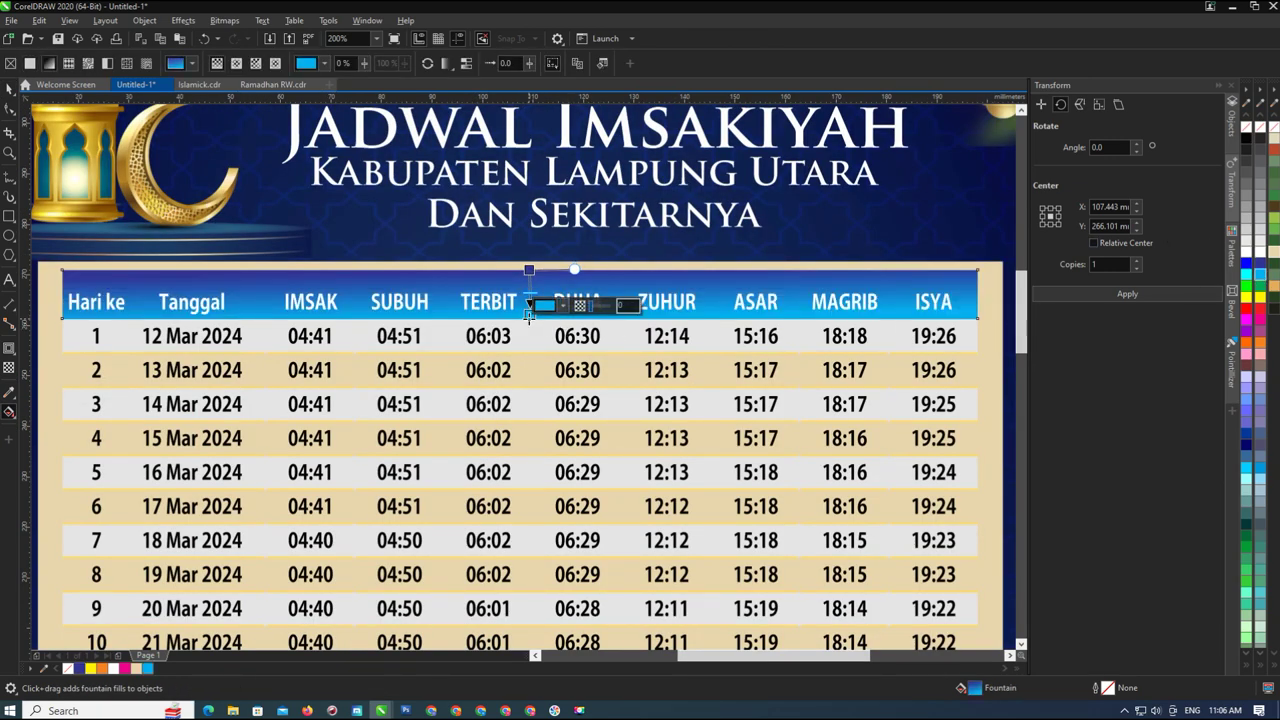
Add a cyan middle stop to the header bar's gradient and make its lower end blue
double_click(529, 288)
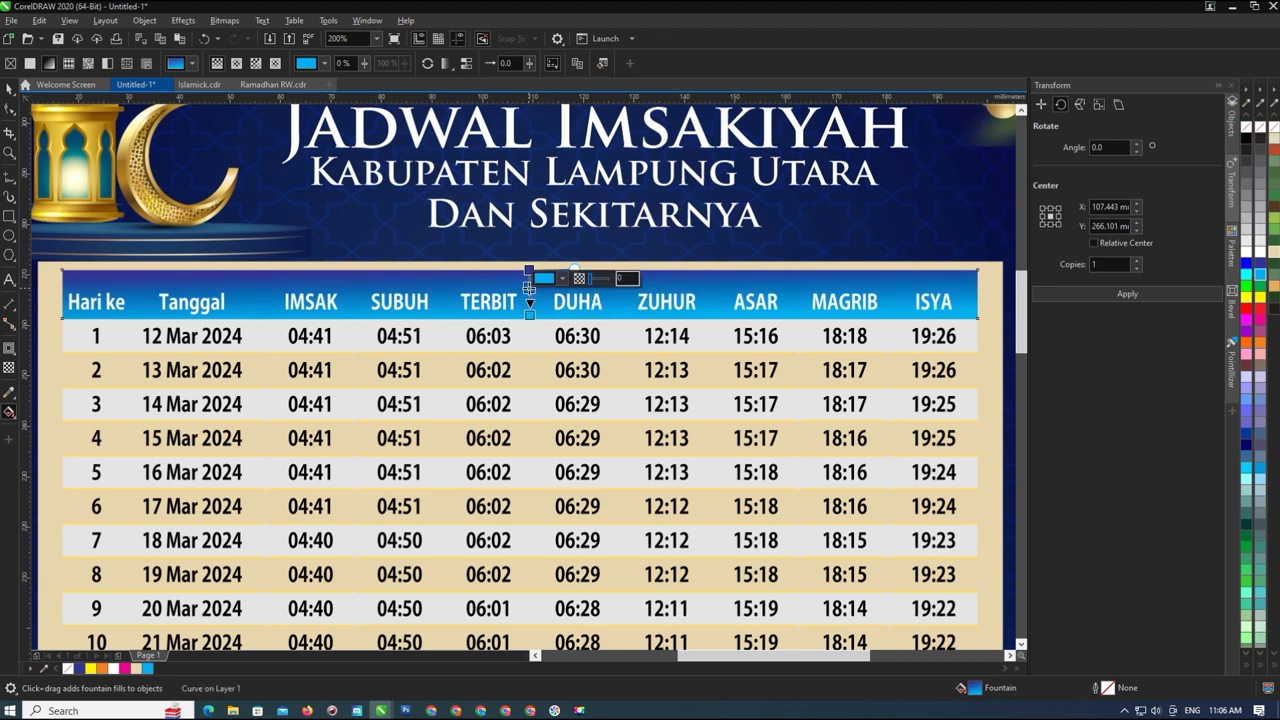
click(1265, 283)
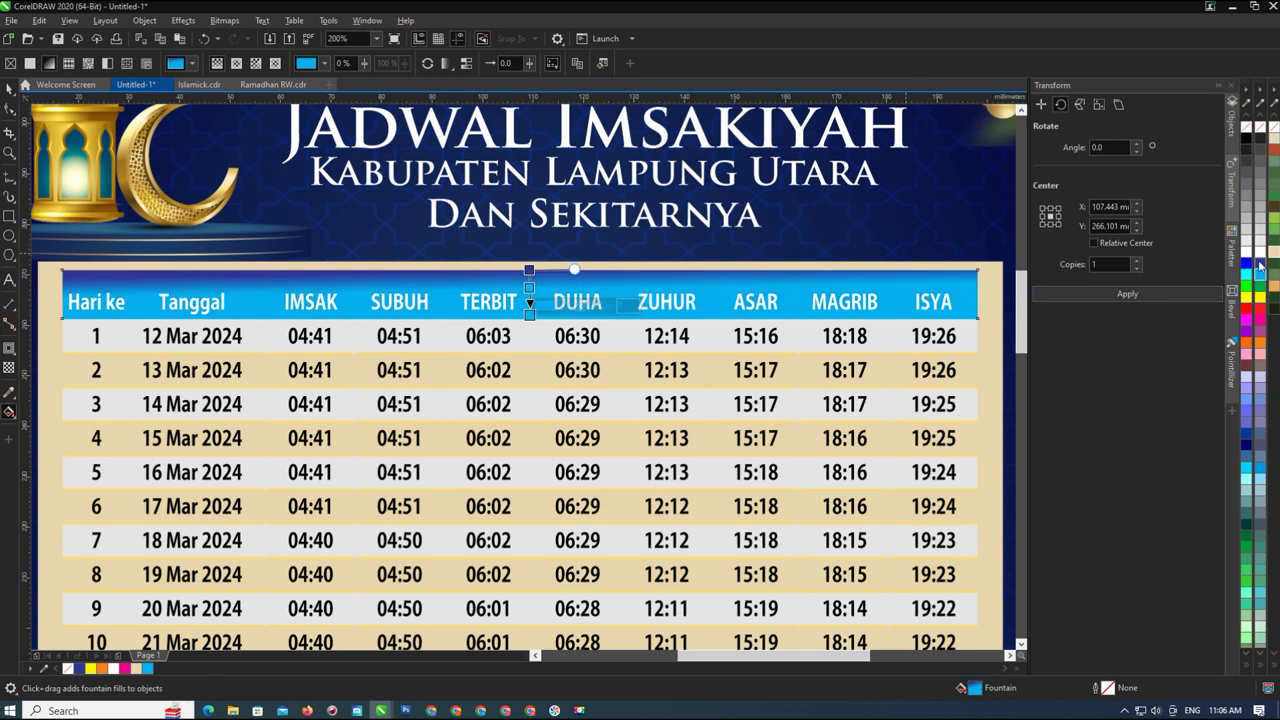
scroll(528, 290, up, 3)
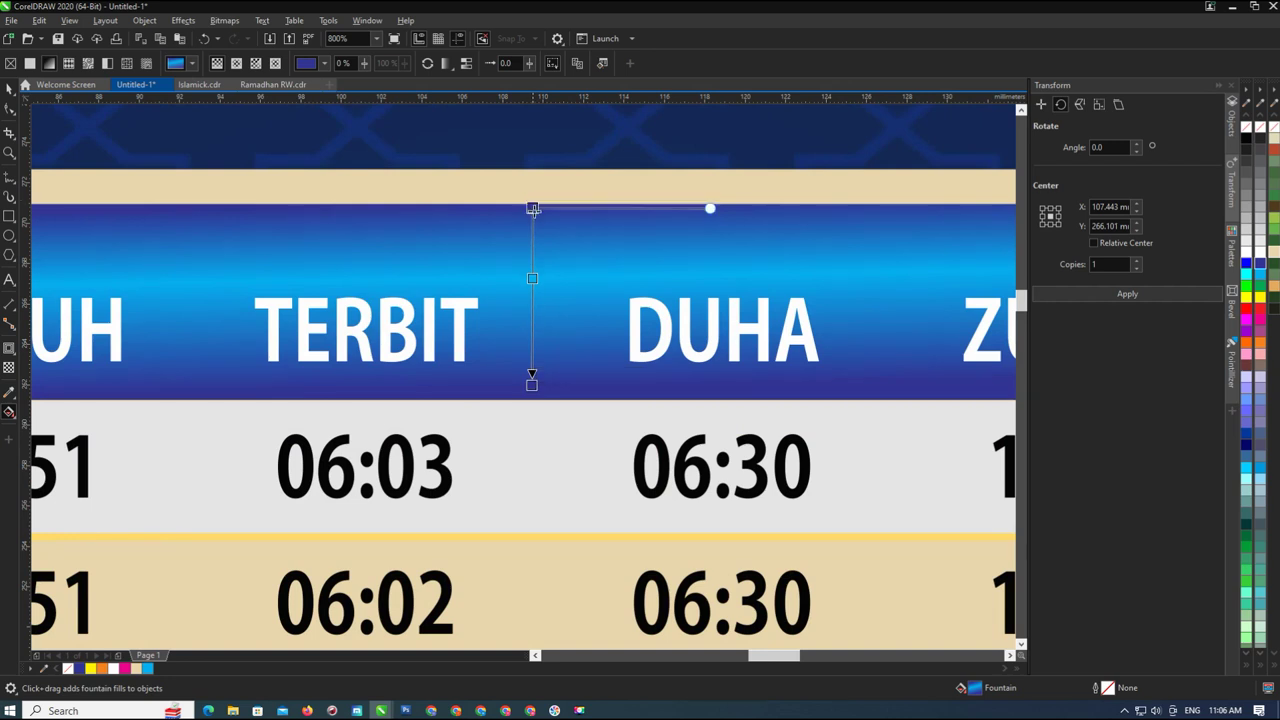
Add another blue stop in the upper half of the header gradient and extend its start slightly above the bar
drag(533, 209, 531, 216)
double_click(531, 260)
click(1259, 263)
drag(531, 287, 536, 199)
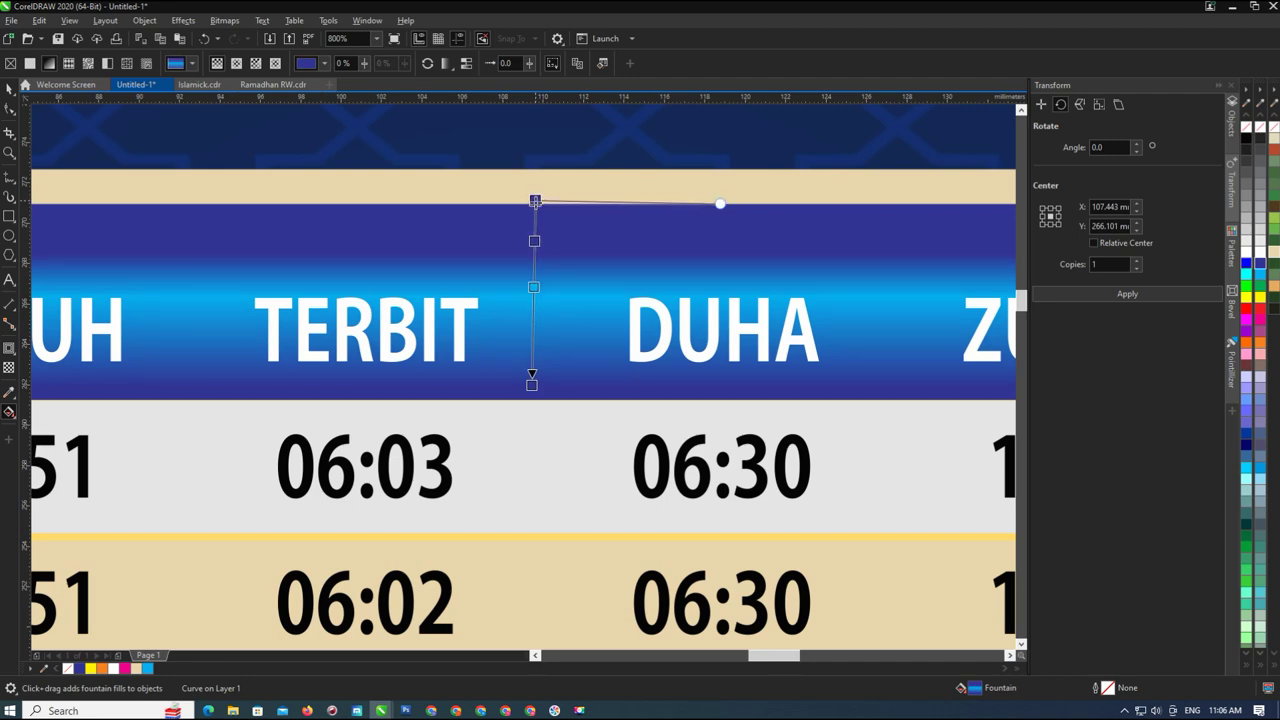
scroll(510, 268, down, 4)
scroll(510, 268, down, 1)
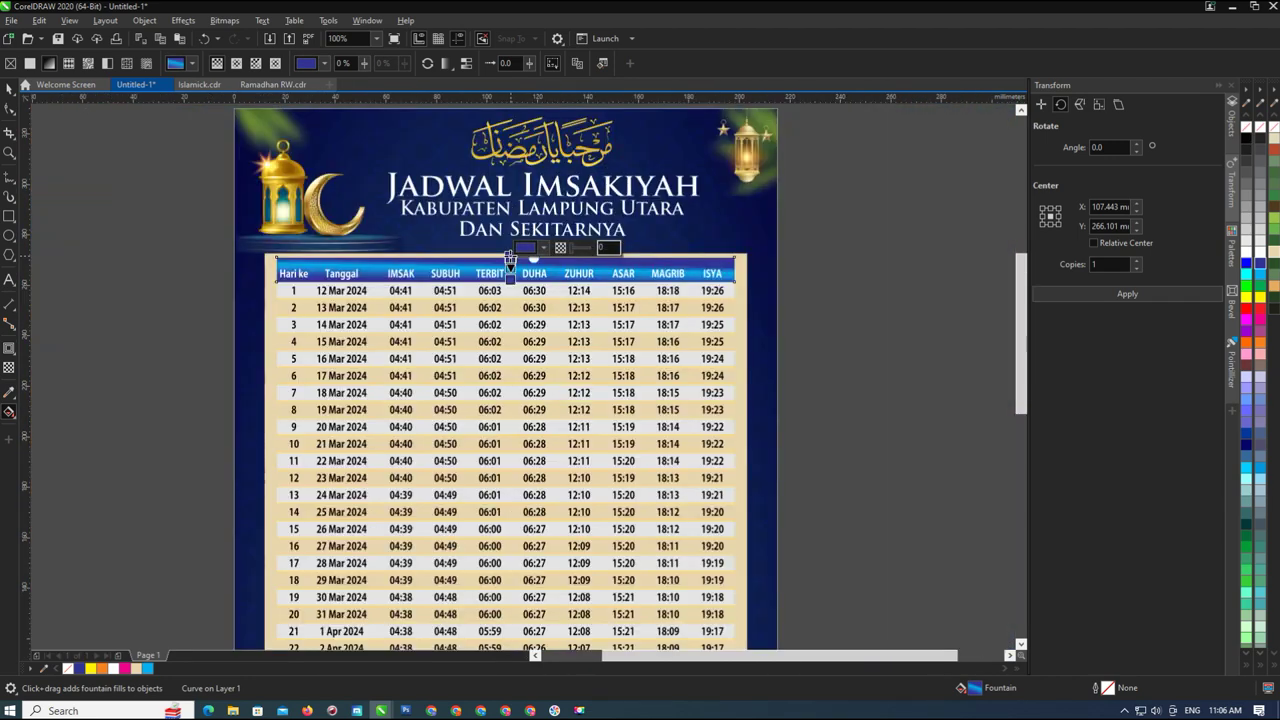
scroll(514, 263, up, 3)
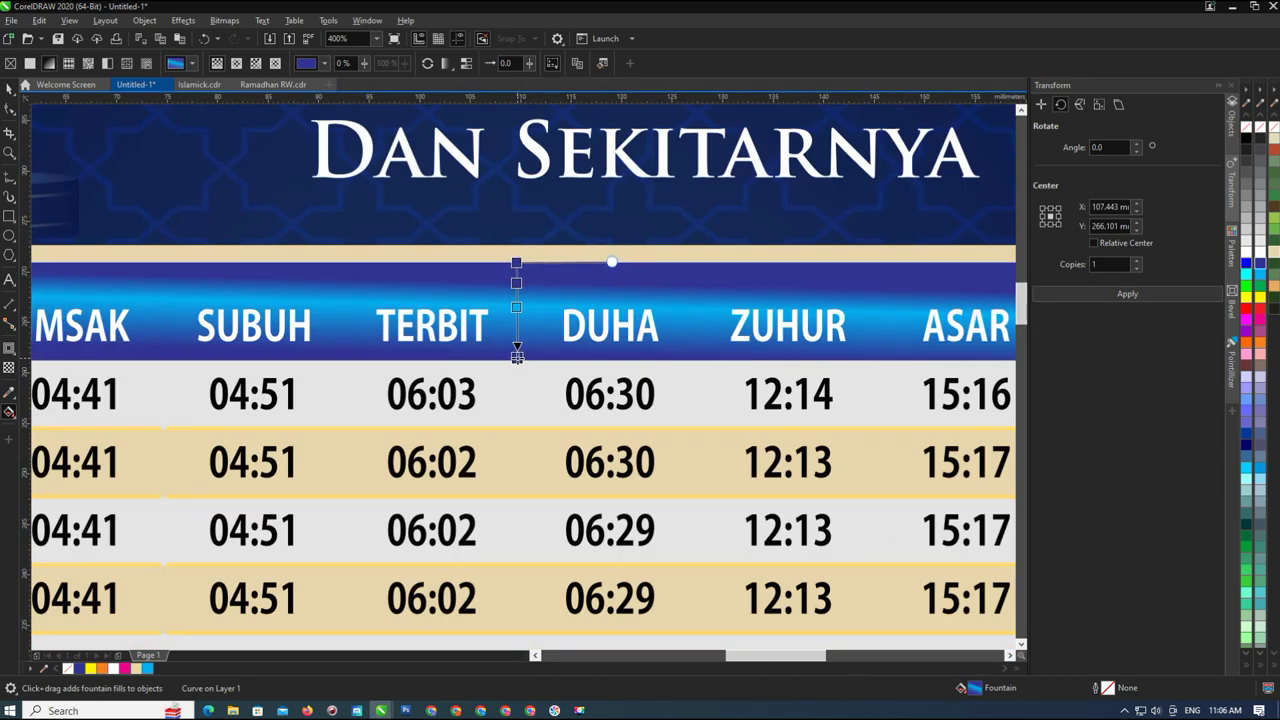
scroll(516, 357, down, 4)
click(9, 88)
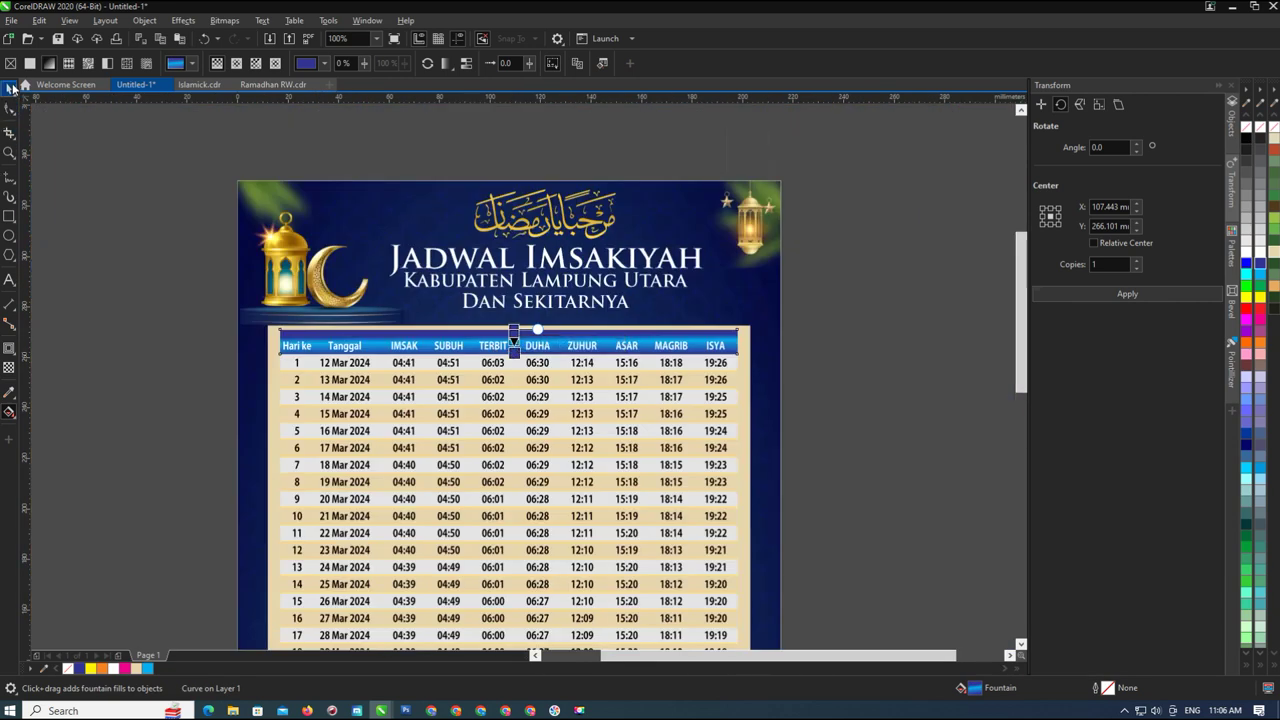
Align the schedule table's column labels vertically to the centre of the gradient header bar
drag(155, 305, 737, 354)
shift+click(735, 338)
key(e)
click(845, 343)
scroll(523, 350, down, 1)
scroll(500, 352, down, 2)
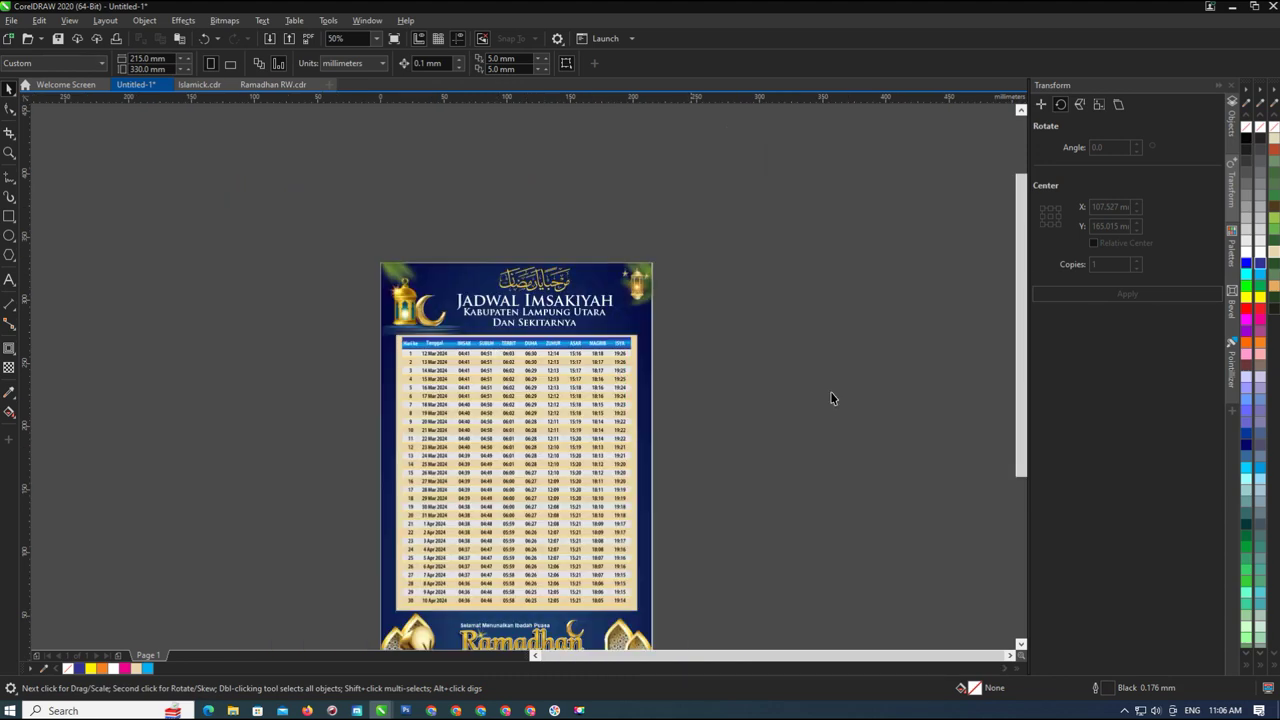
scroll(512, 455, down, 2)
scroll(512, 455, up, 2)
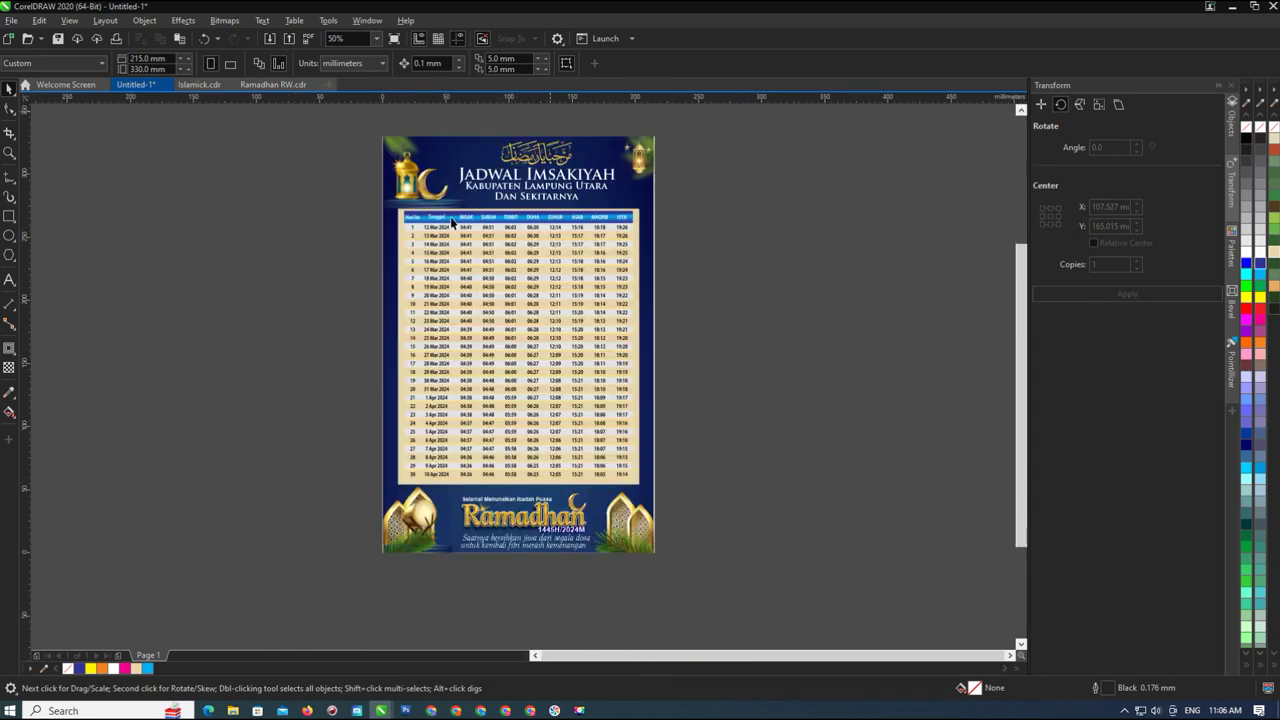
scroll(404, 178, up, 1)
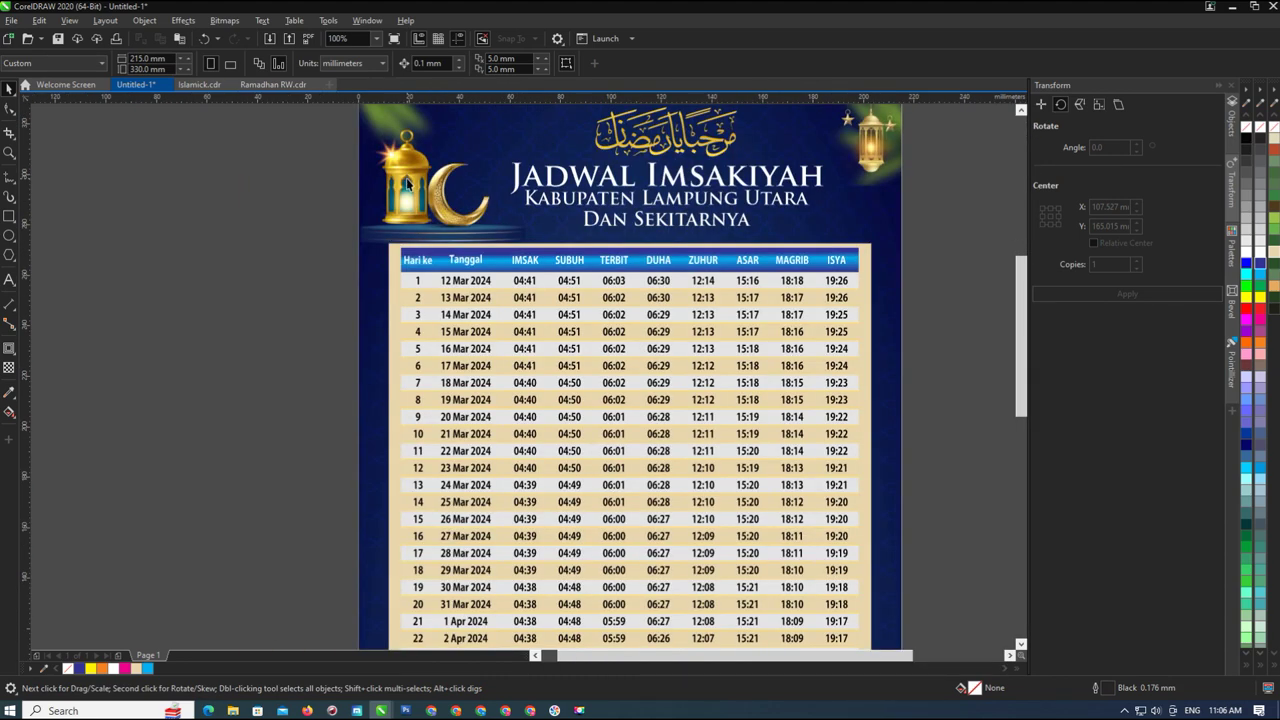
Shrink the beige rectangle behind the schedule table to about 184 mm wide and 216 mm tall
click(865, 291)
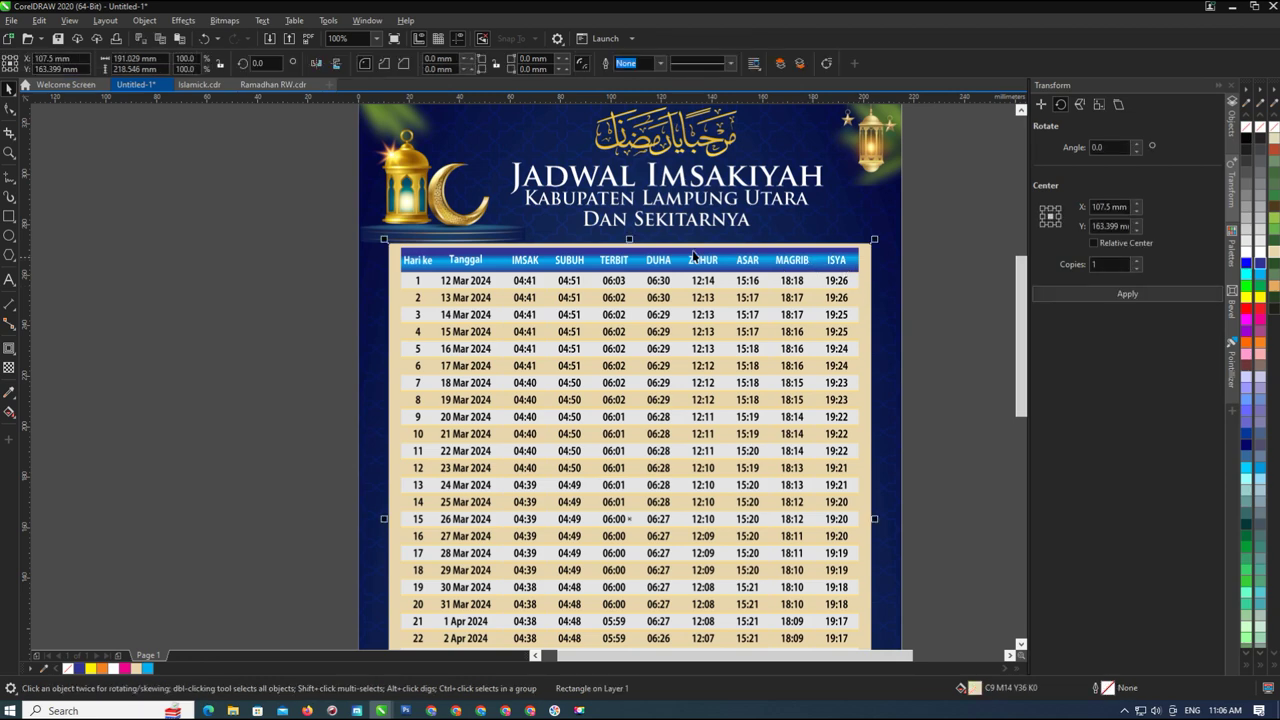
scroll(865, 291, down, 2)
scroll(511, 518, up, 3)
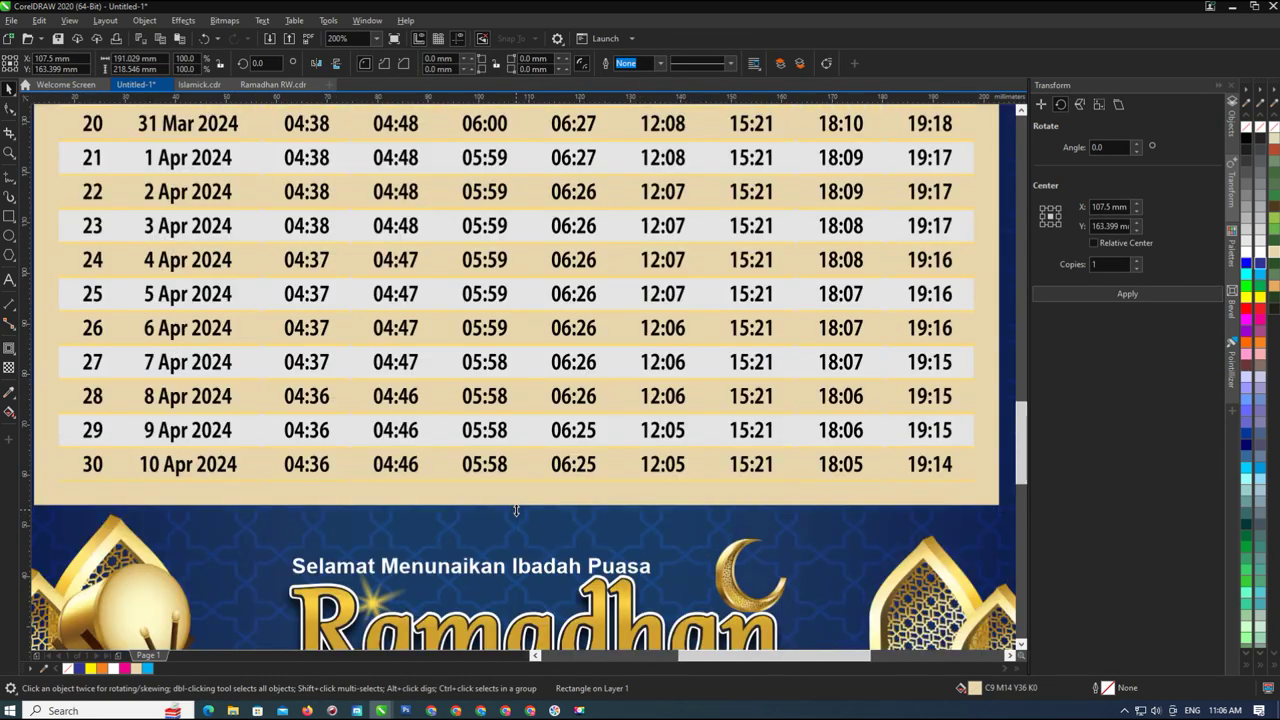
scroll(516, 511, down, 1)
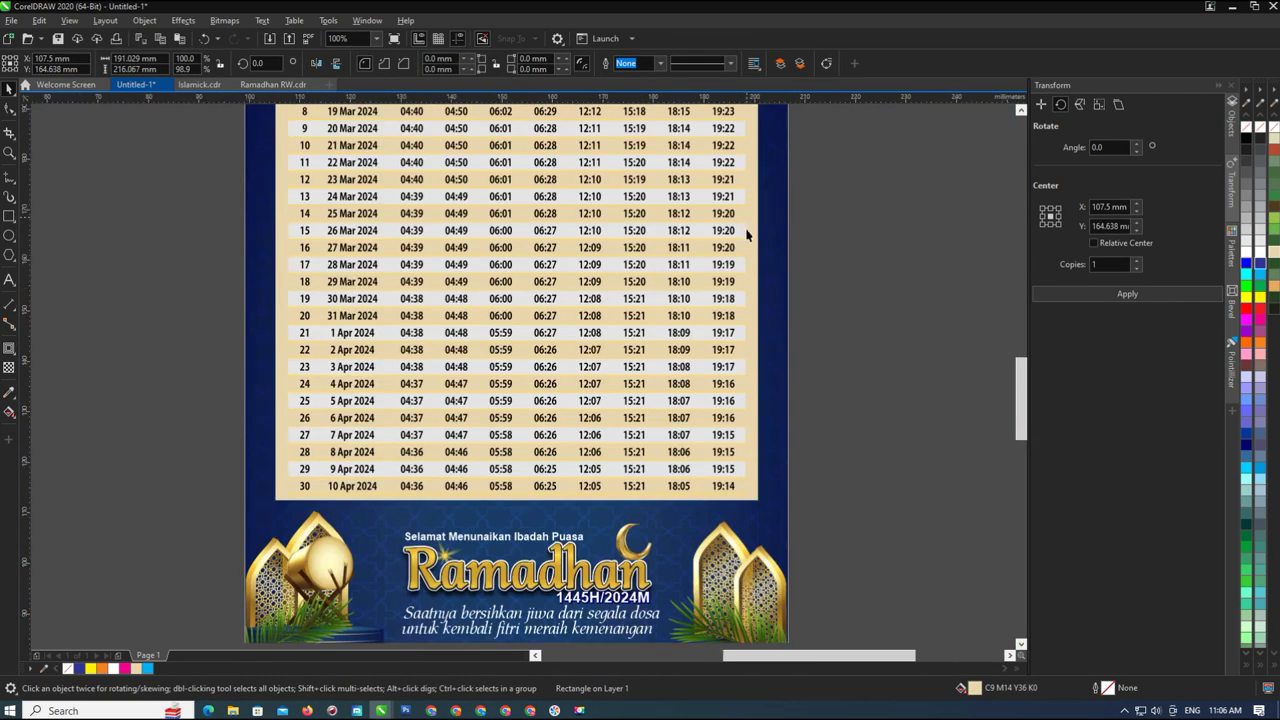
scroll(746, 234, up, 1)
drag(774, 238, 755, 237)
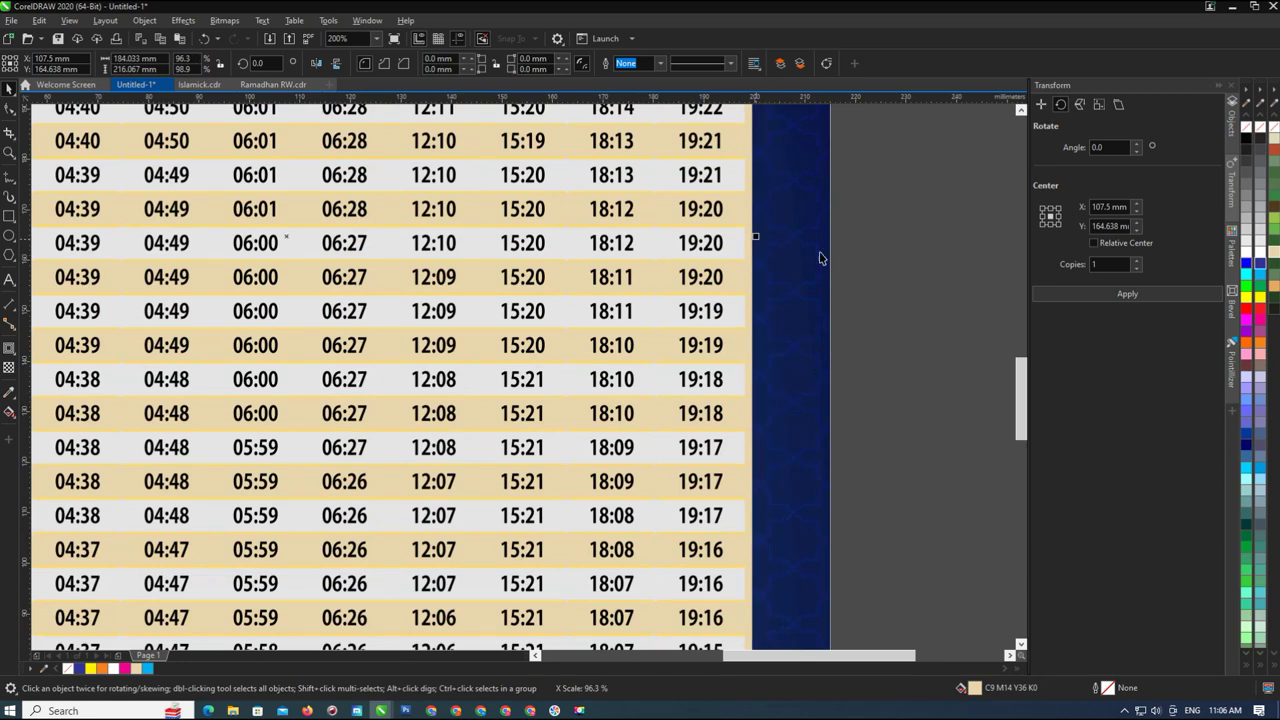
scroll(597, 400, down, 2)
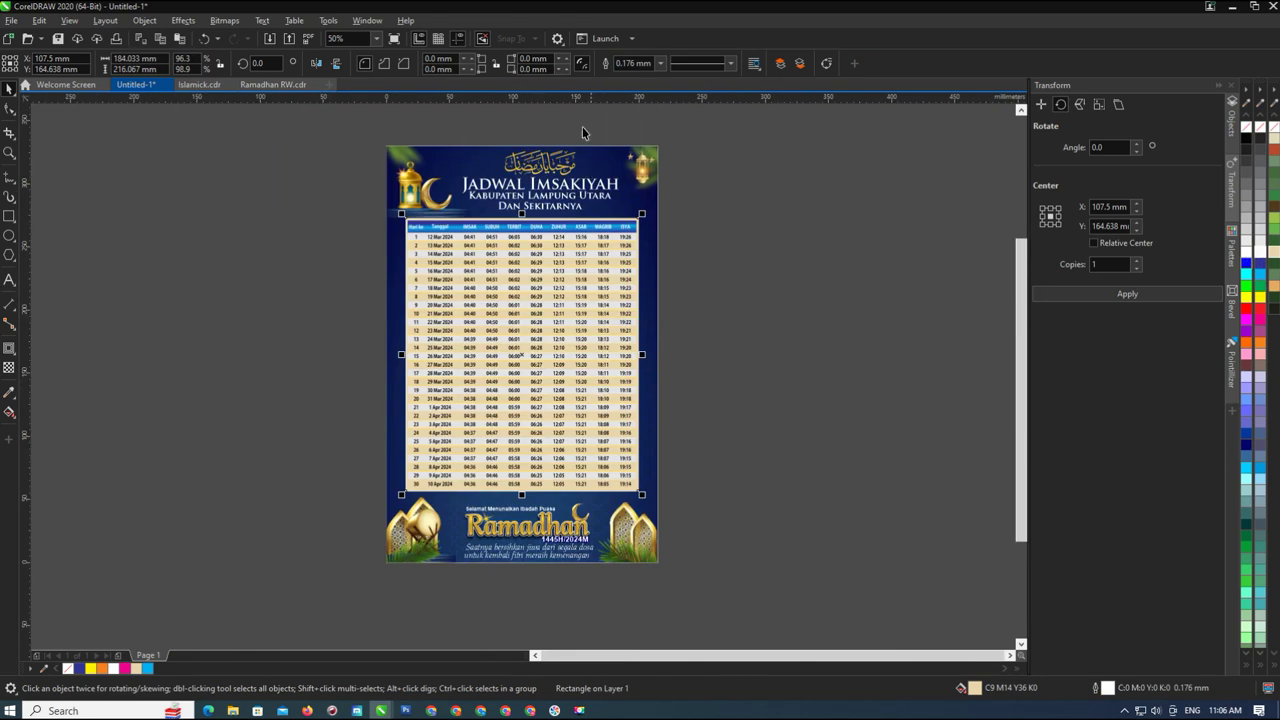
Set the beige rectangle's white outline to 2.0 mm and enlarge the rectangle to about 187 × 219.5 mm
click(660, 64)
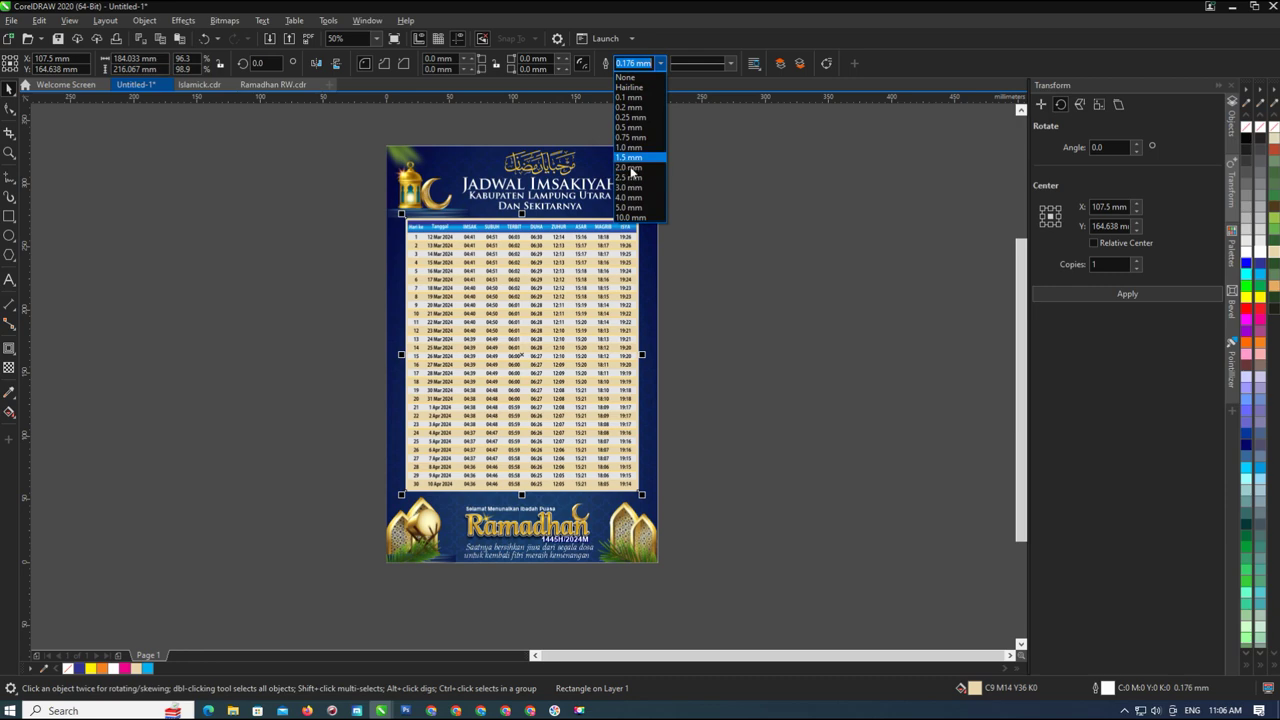
click(632, 176)
scroll(620, 514, up, 2)
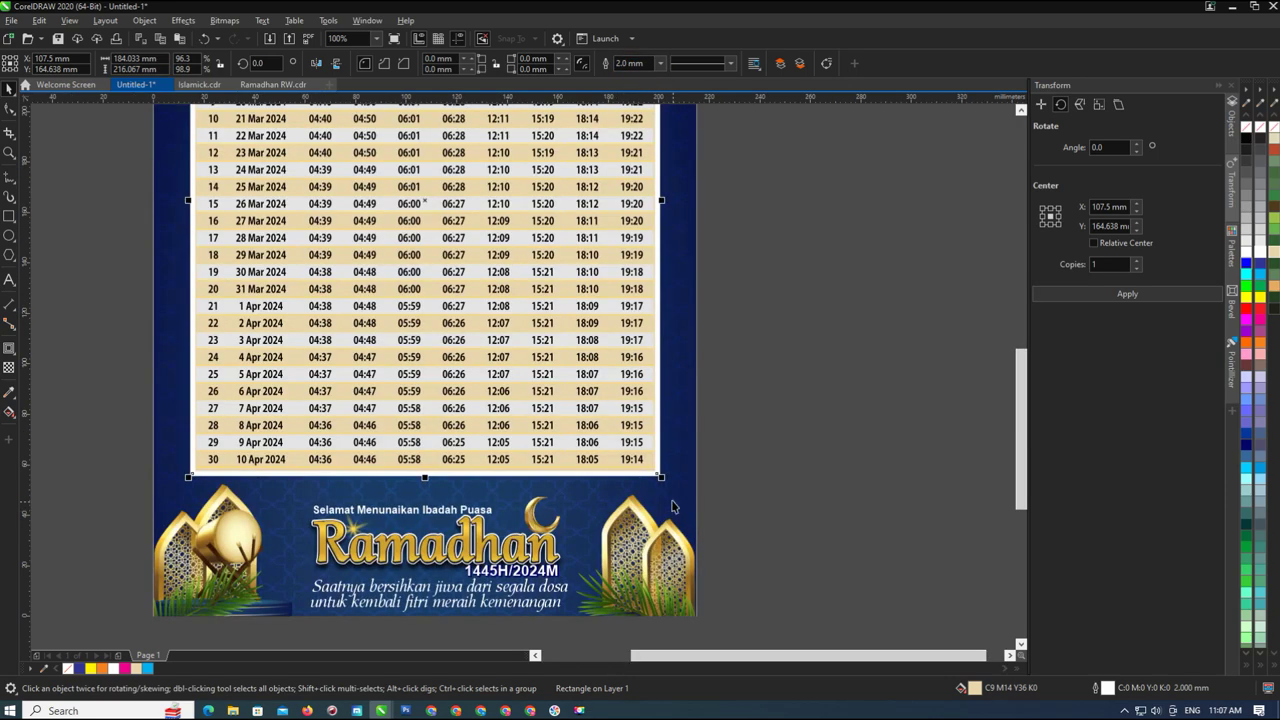
drag(660, 479, 667, 485)
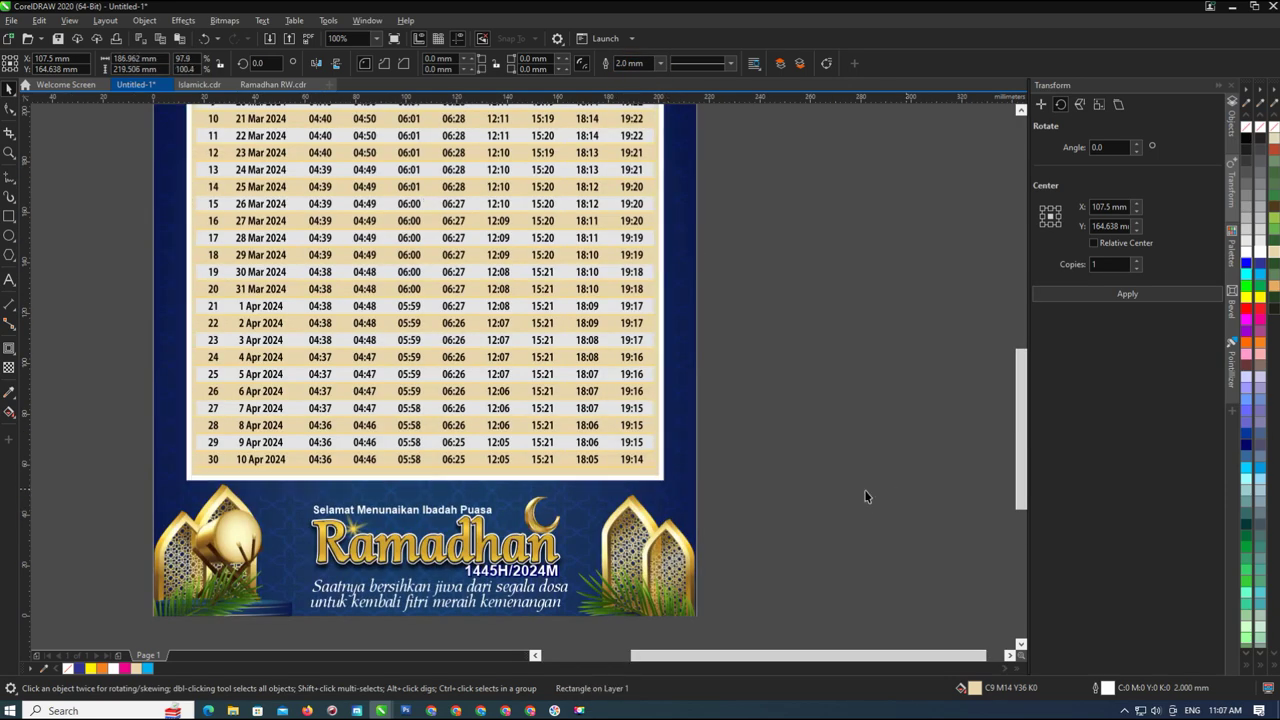
click(908, 496)
scroll(573, 495, down, 1)
scroll(585, 223, up, 1)
Change the outline colour of the beige rectangle around the schedule table to orange
click(617, 234)
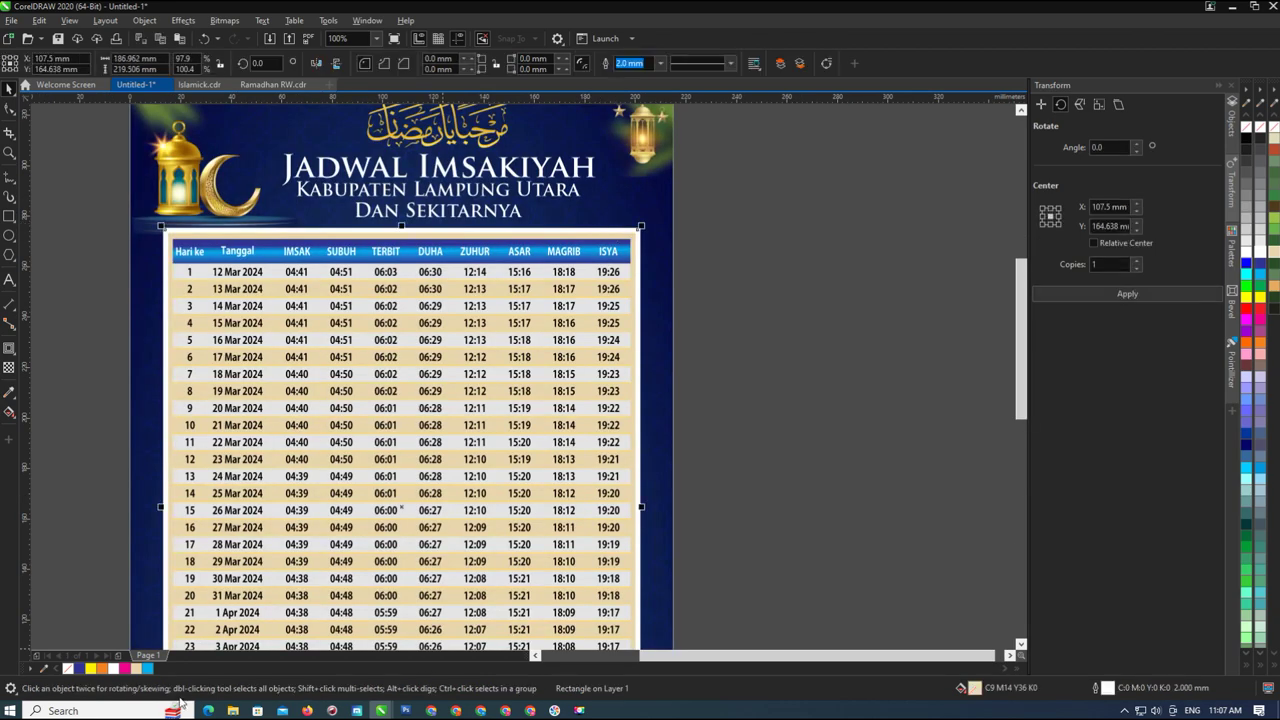
right_click(98, 670)
scroll(300, 306, down, 2)
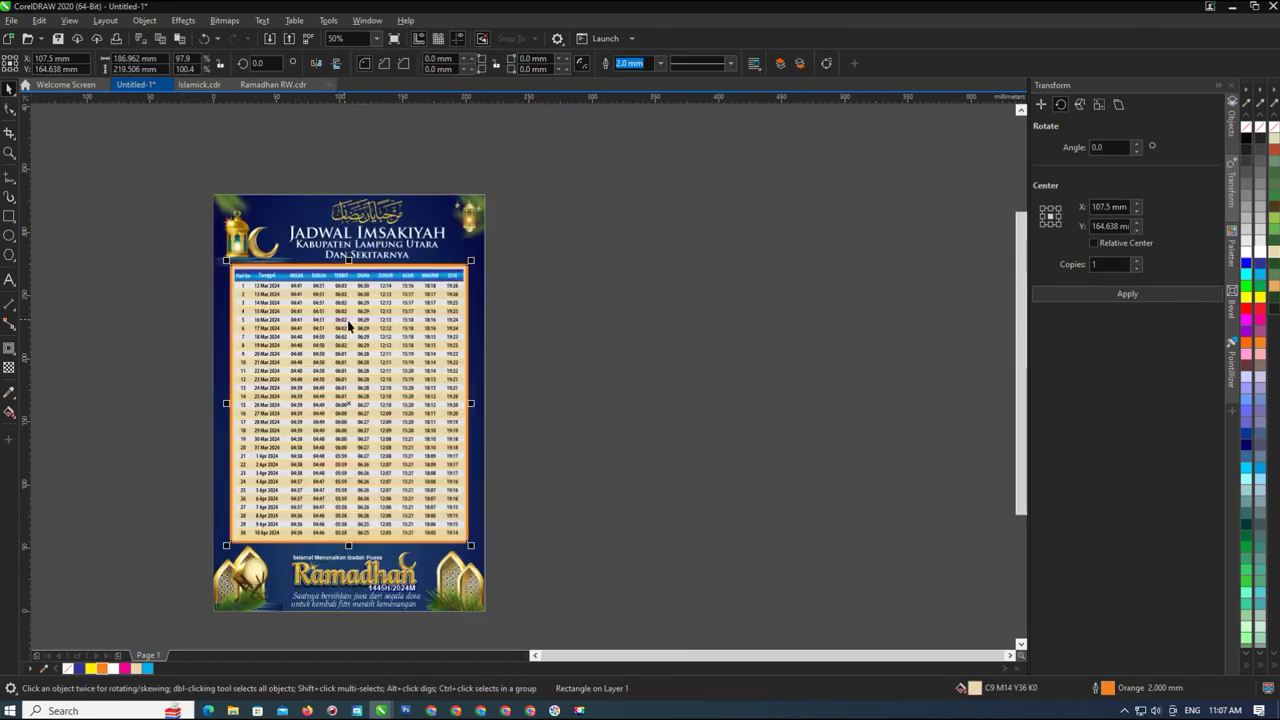
click(628, 398)
scroll(628, 398, down, 1)
scroll(497, 428, up, 1)
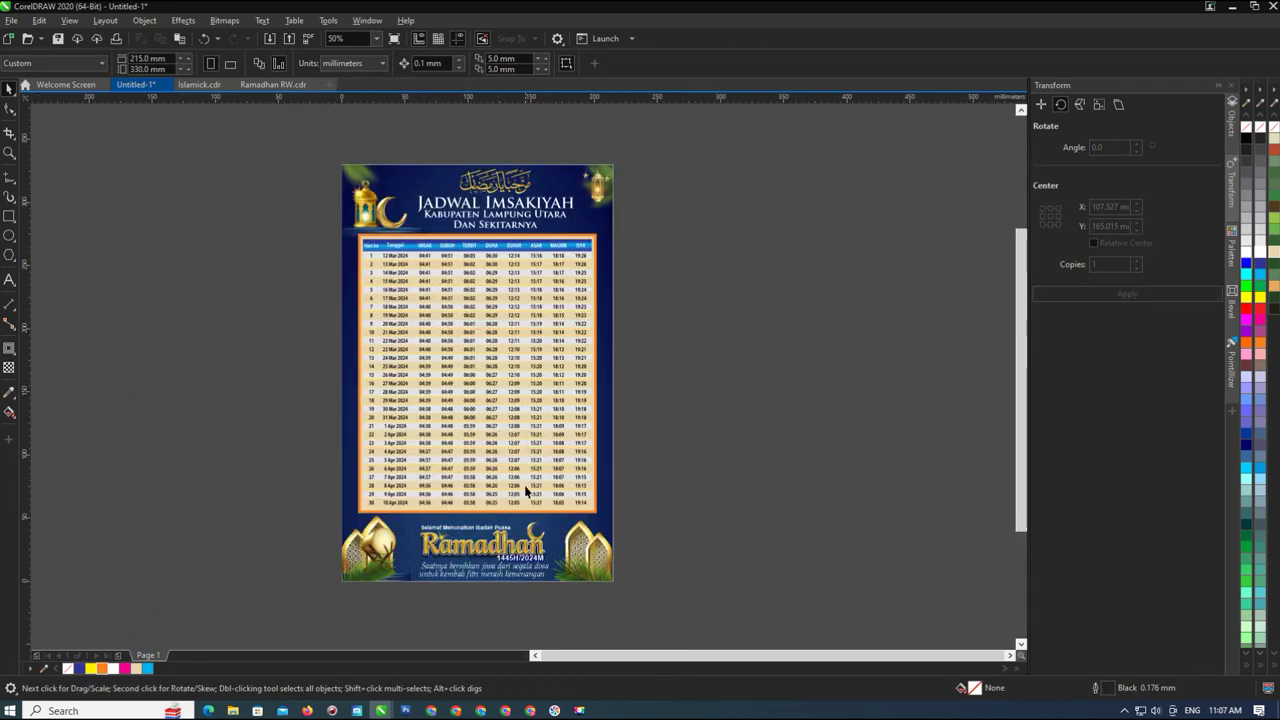
Duplicate the "Selamat Menunaikan Ibadah Puasa" line directly above the original in the footer
scroll(447, 568, up, 2)
click(492, 483)
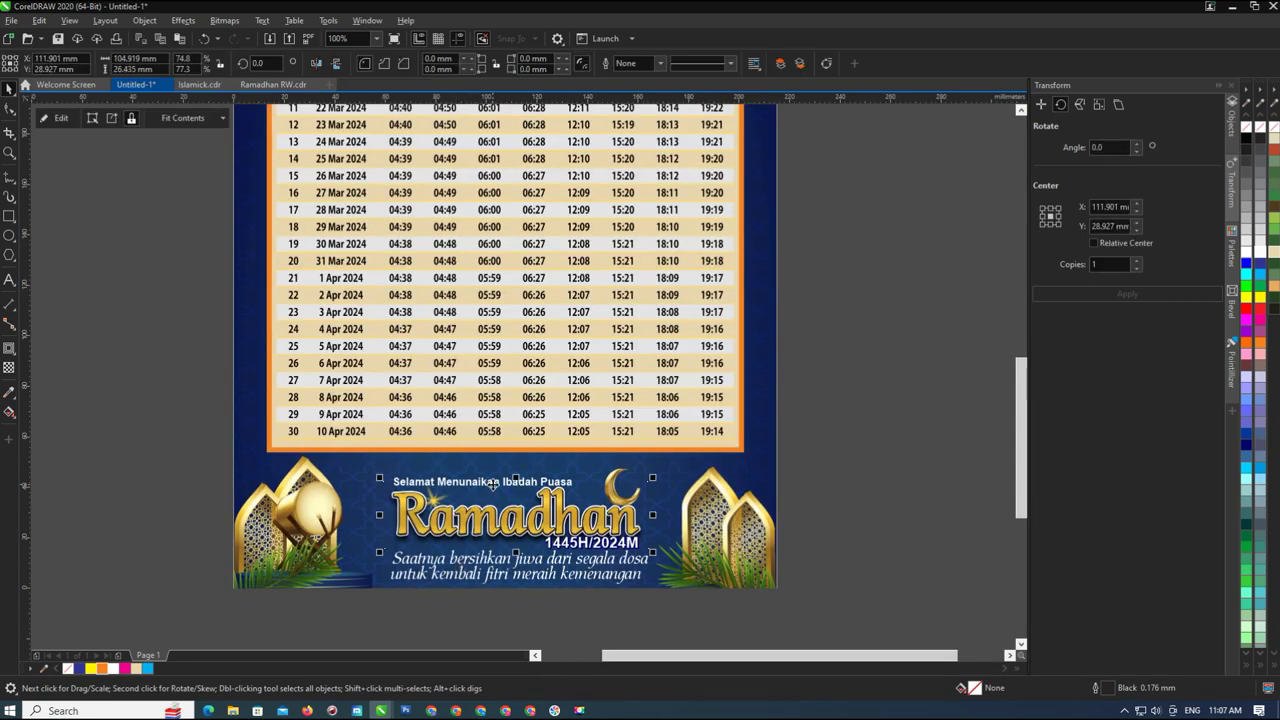
drag(851, 452, 382, 494)
drag(483, 481, 483, 463)
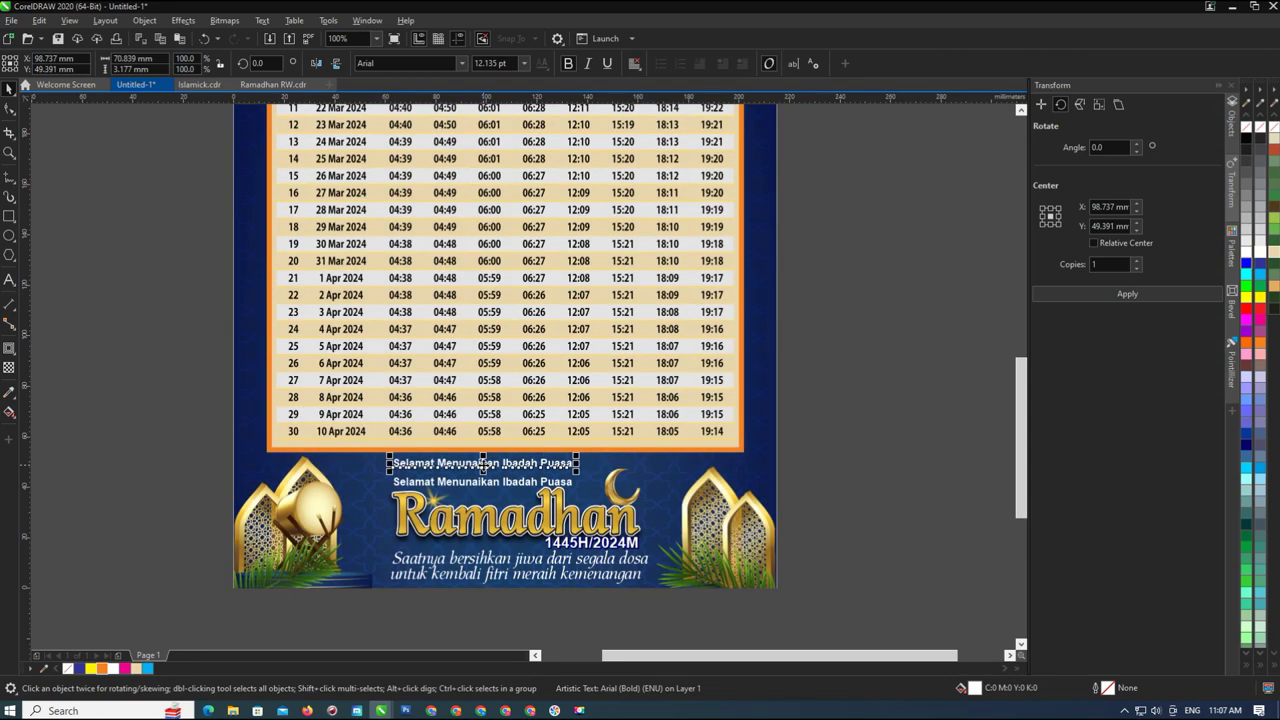
Replace the duplicated line's text with "PEMERINTAH KABUPATEN LAMPUNG UTARA" and "Mengucapkan :" on two lines, and centre-align it
double_click(465, 463)
key(End)
key(ctrl+shift+Left)
drag(393, 464, 572, 464)
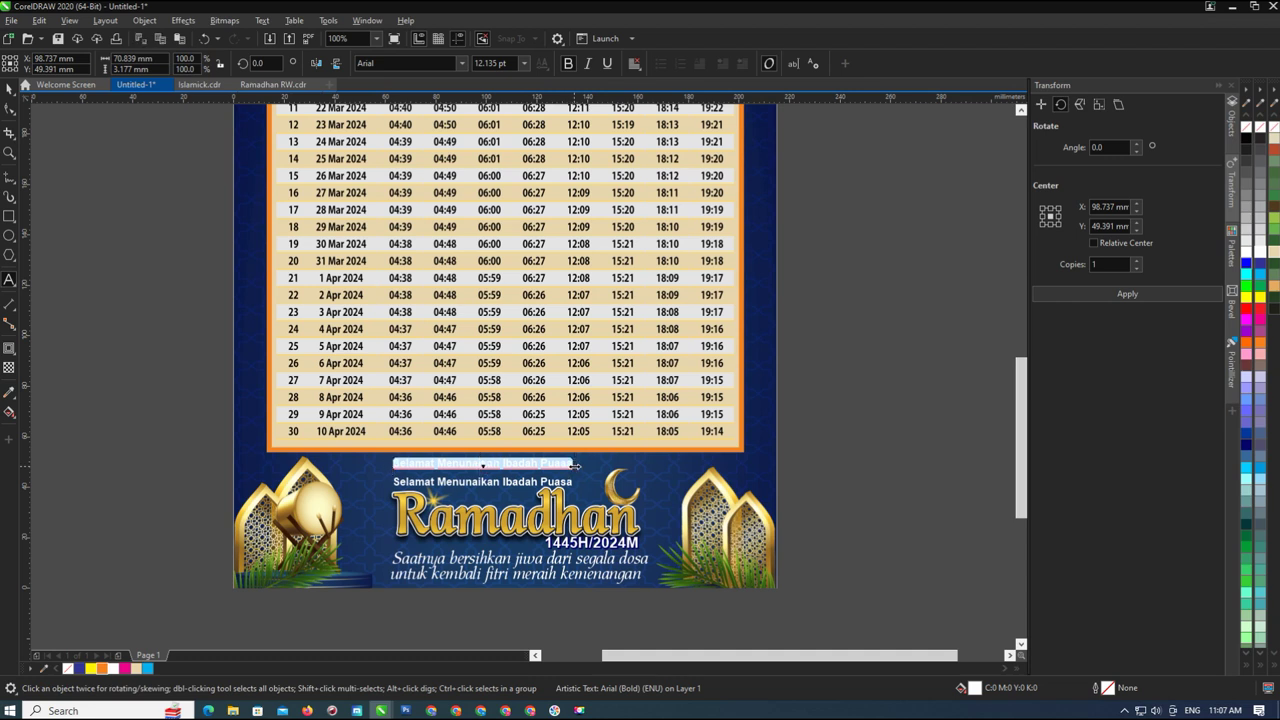
text(PEM)
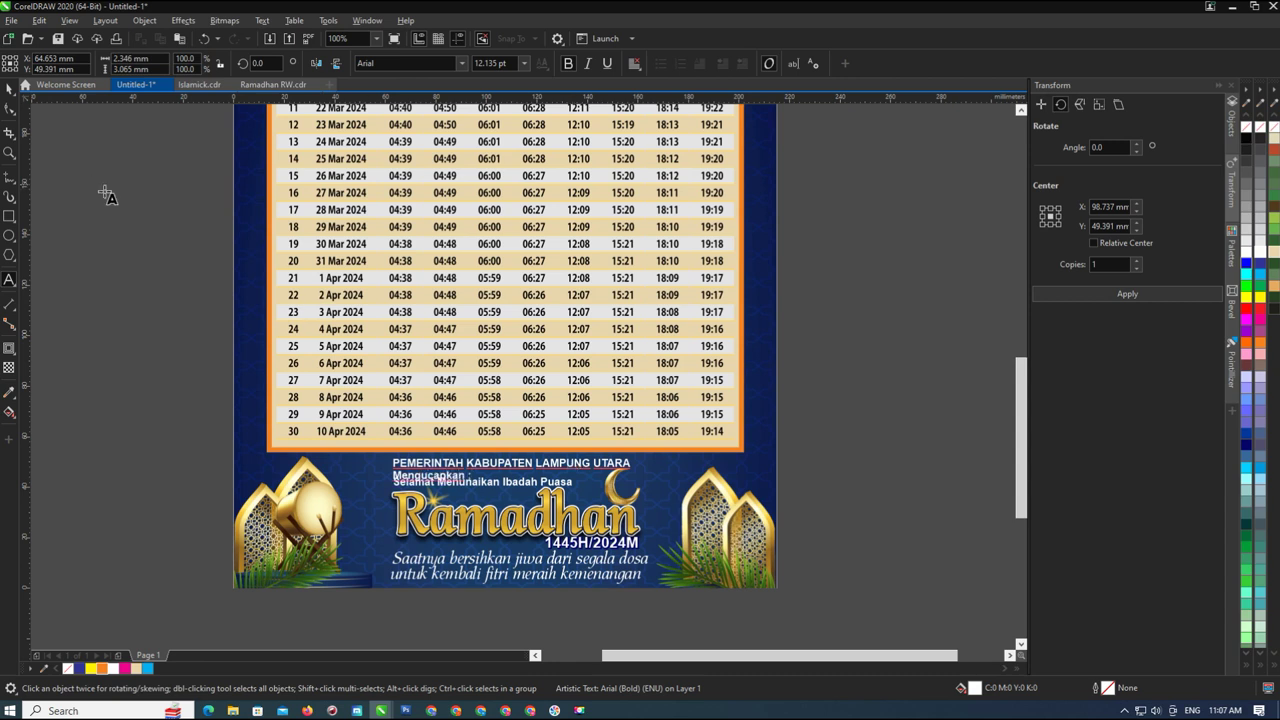
click(9, 88)
click(638, 65)
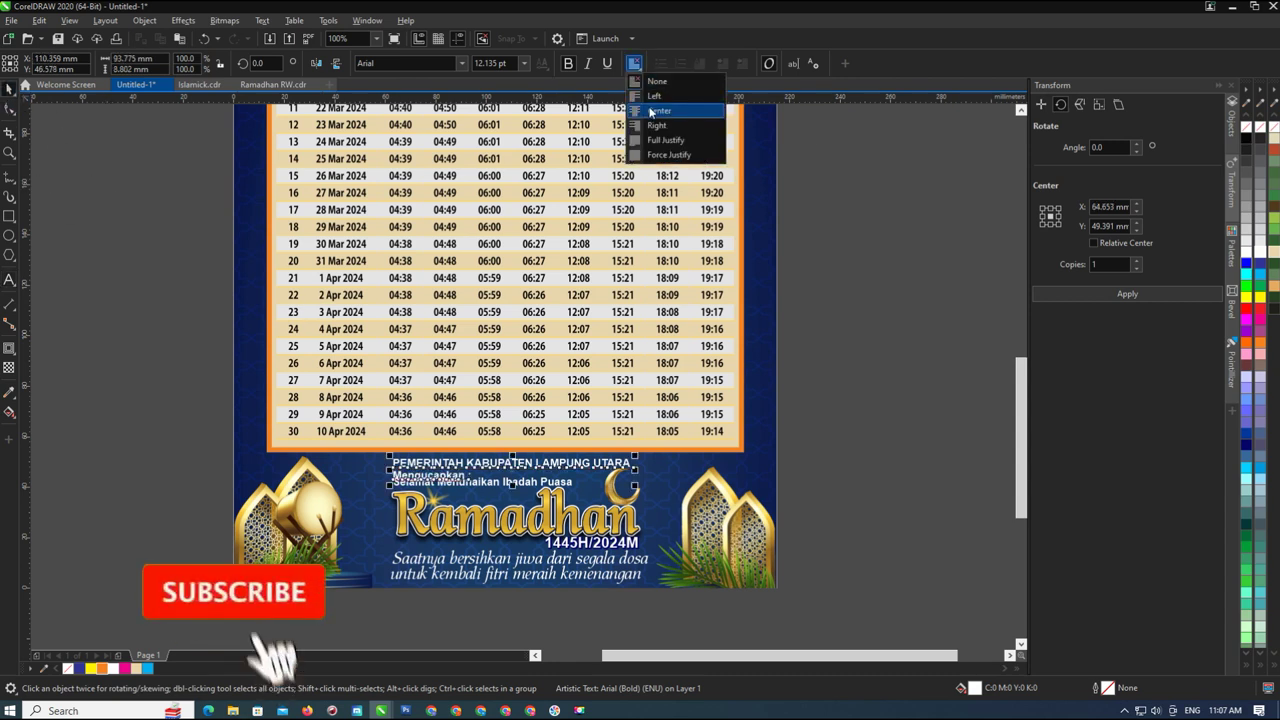
click(657, 111)
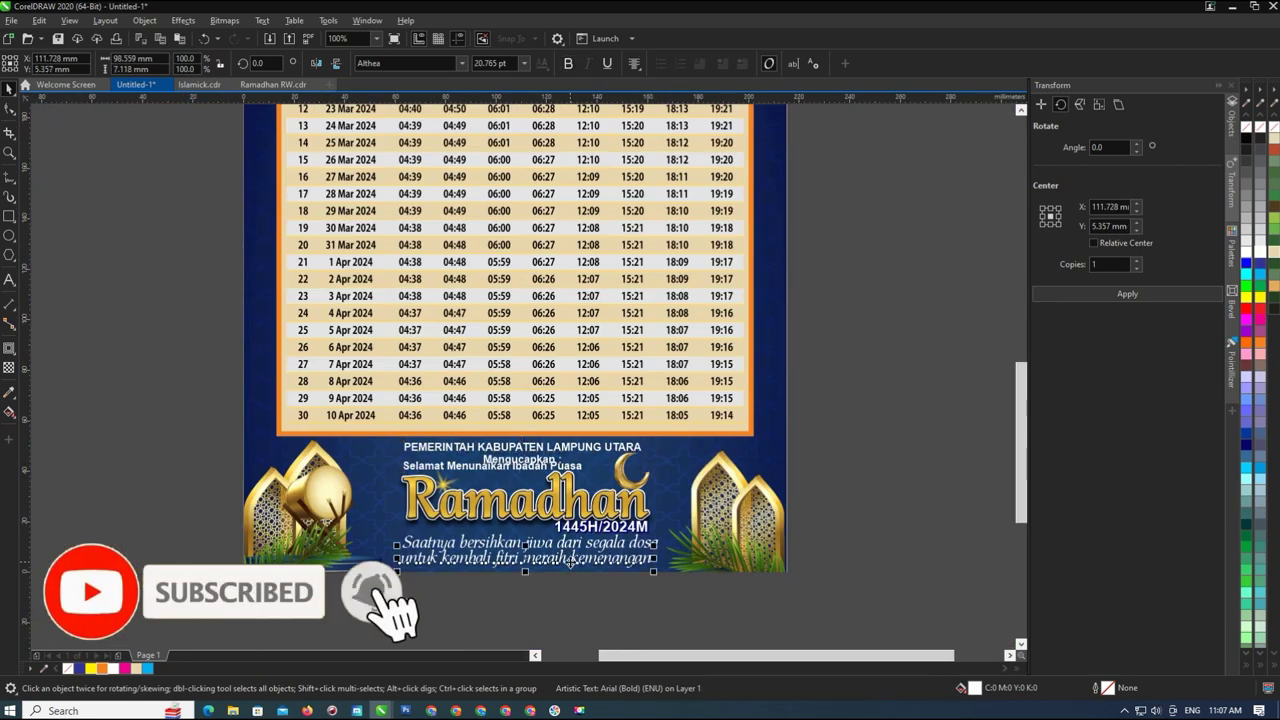
Scale down the two-line italic tagline below the Ramadhan title to about 81 mm wide
shift+click(585, 547)
drag(660, 531, 638, 525)
click(625, 527)
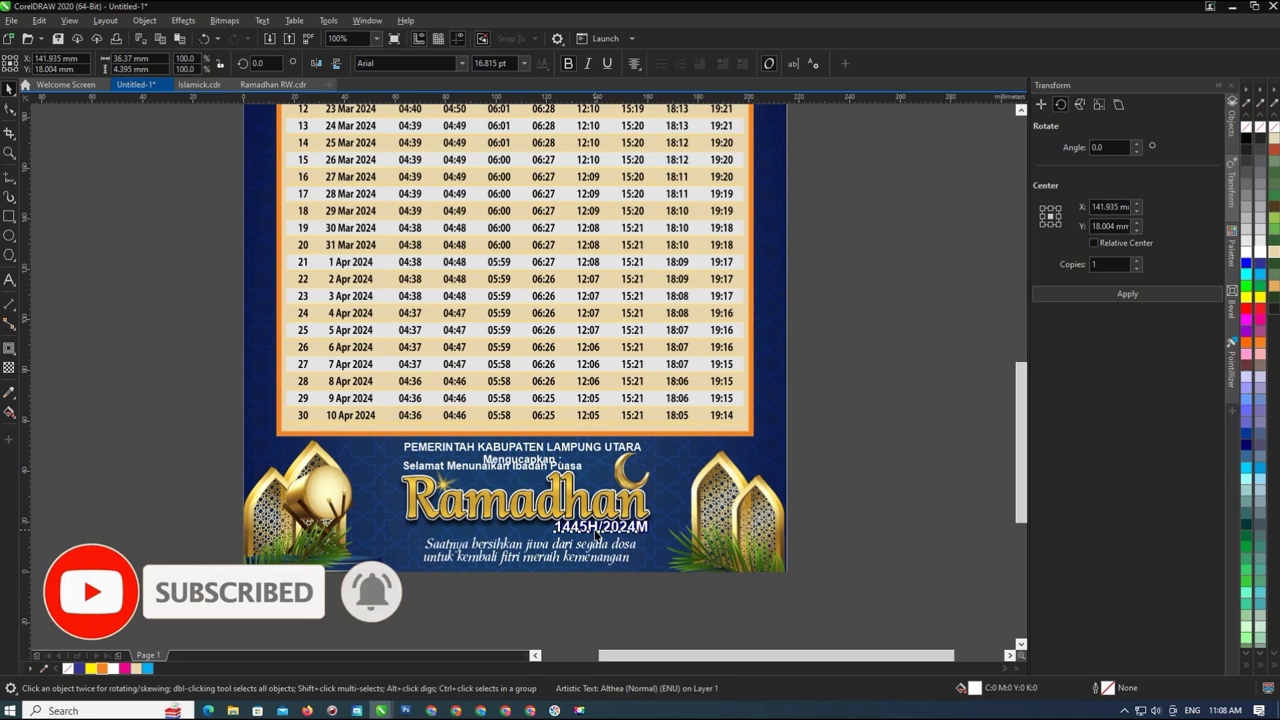
click(672, 488)
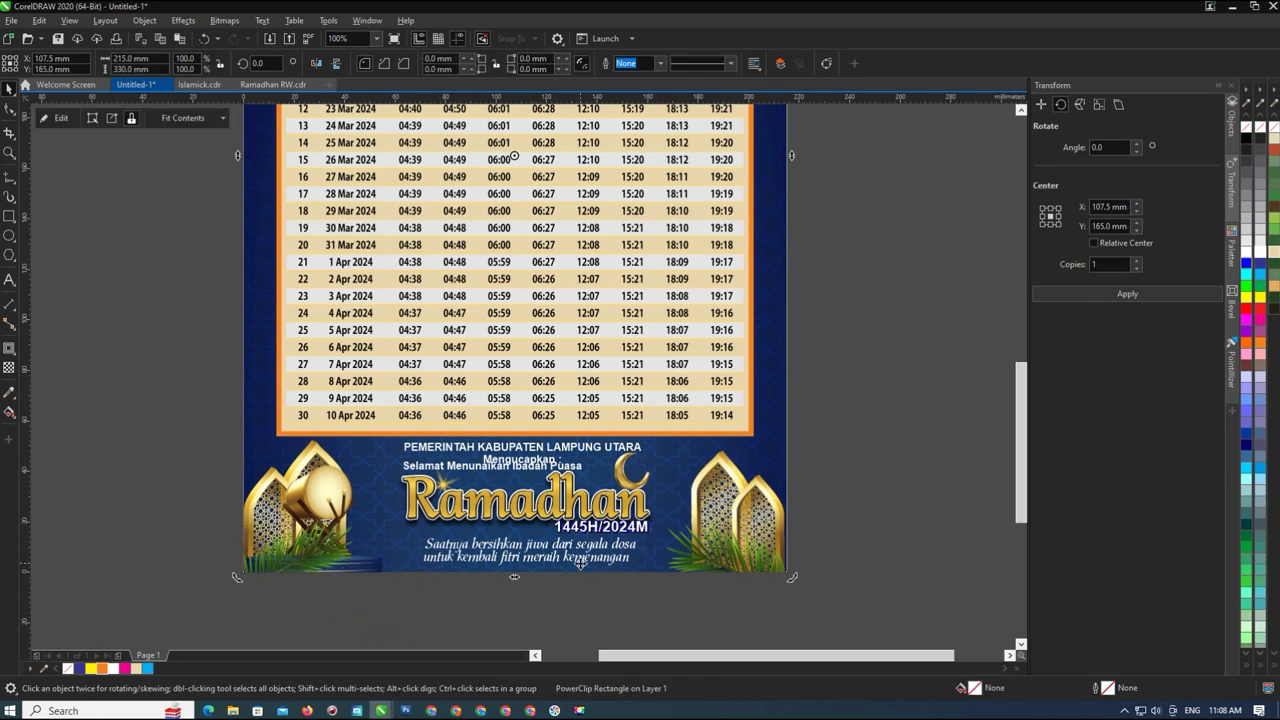
scroll(580, 563, down, 2)
click(558, 567)
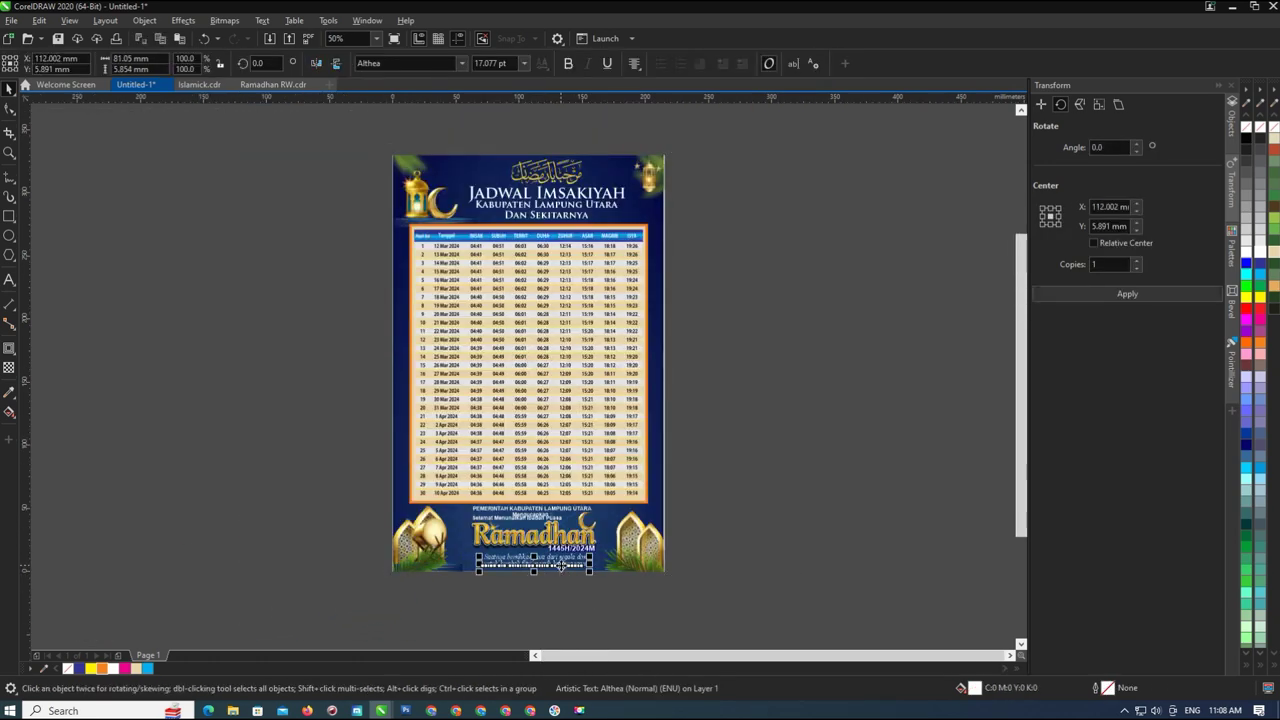
click(731, 566)
scroll(547, 567, up, 2)
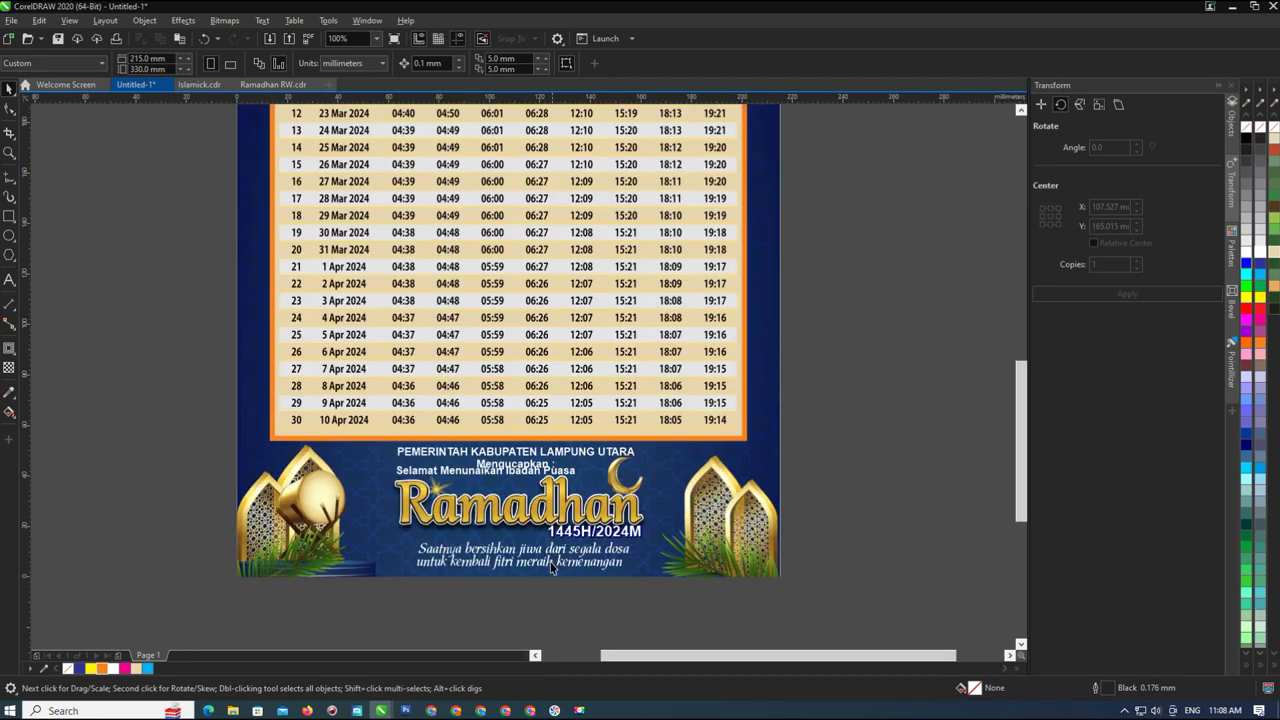
scroll(550, 567, up, 2)
click(549, 565)
click(548, 563)
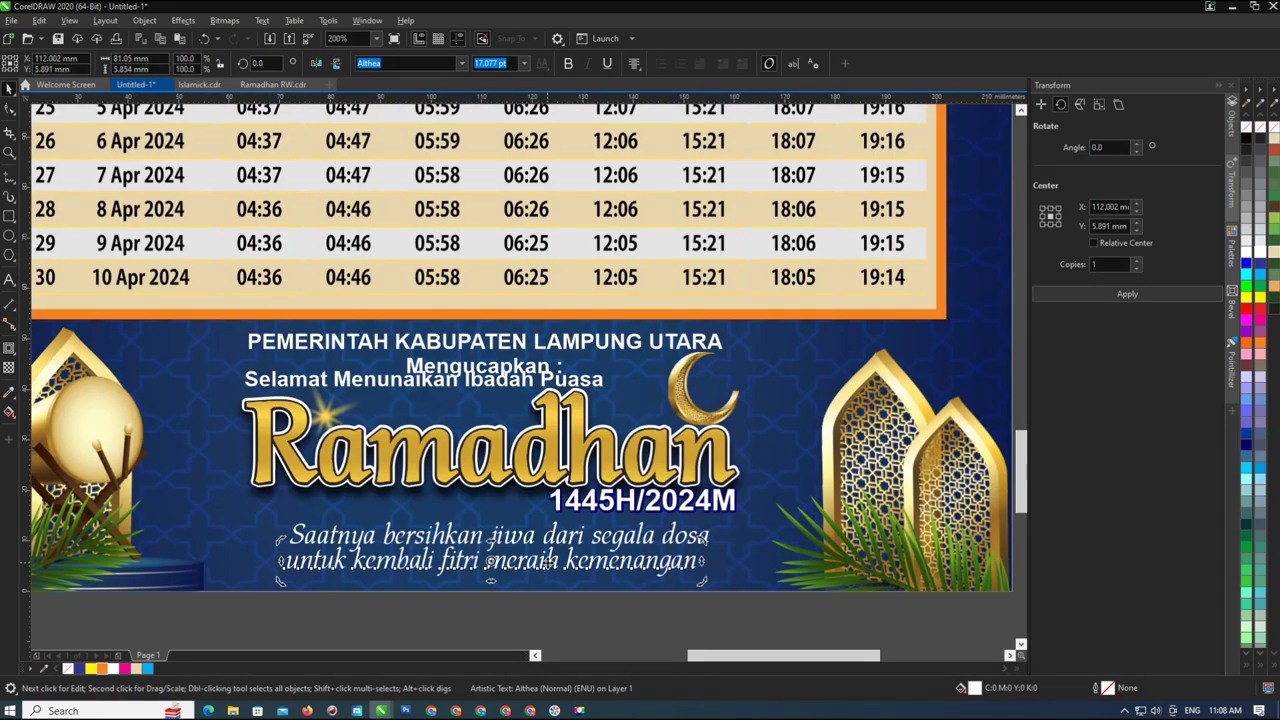
Inside the background PowerClip, stretch the blue platform at the poster's foot to about 190 mm wide and 9.5 mm tall
scroll(548, 563, down, 2)
double_click(365, 574)
click(360, 571)
drag(381, 570, 726, 570)
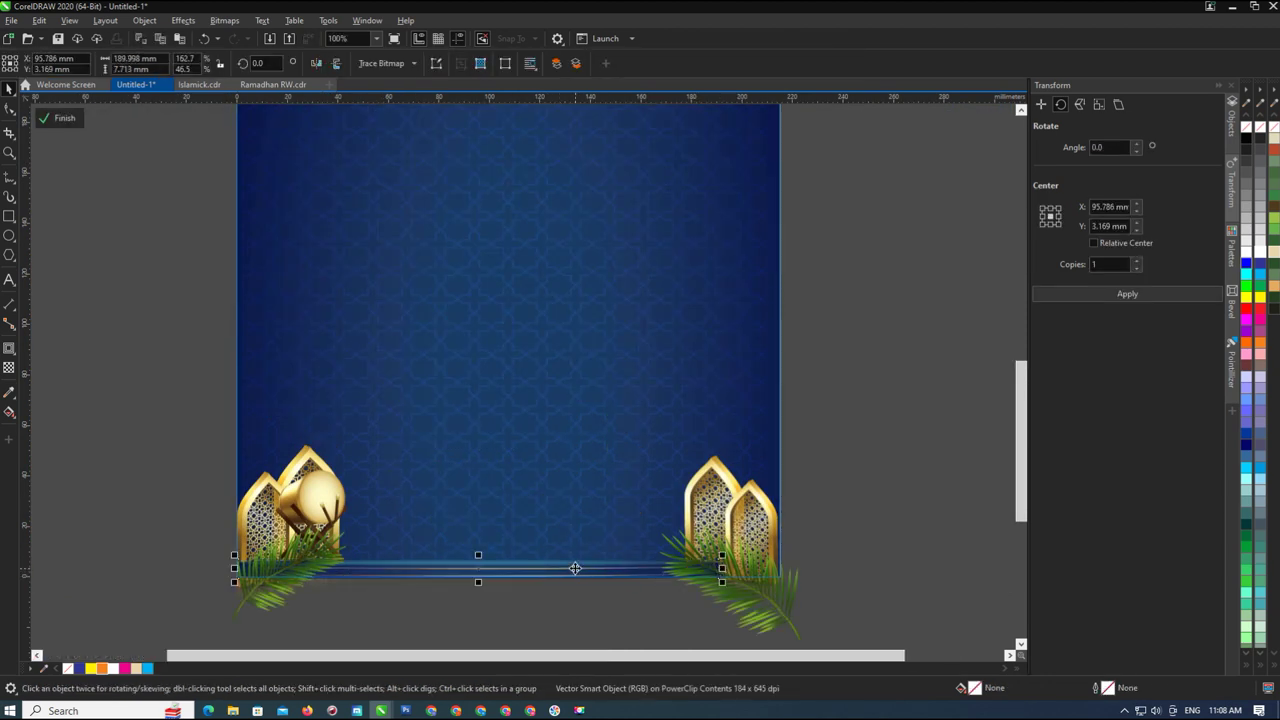
drag(483, 554, 483, 550)
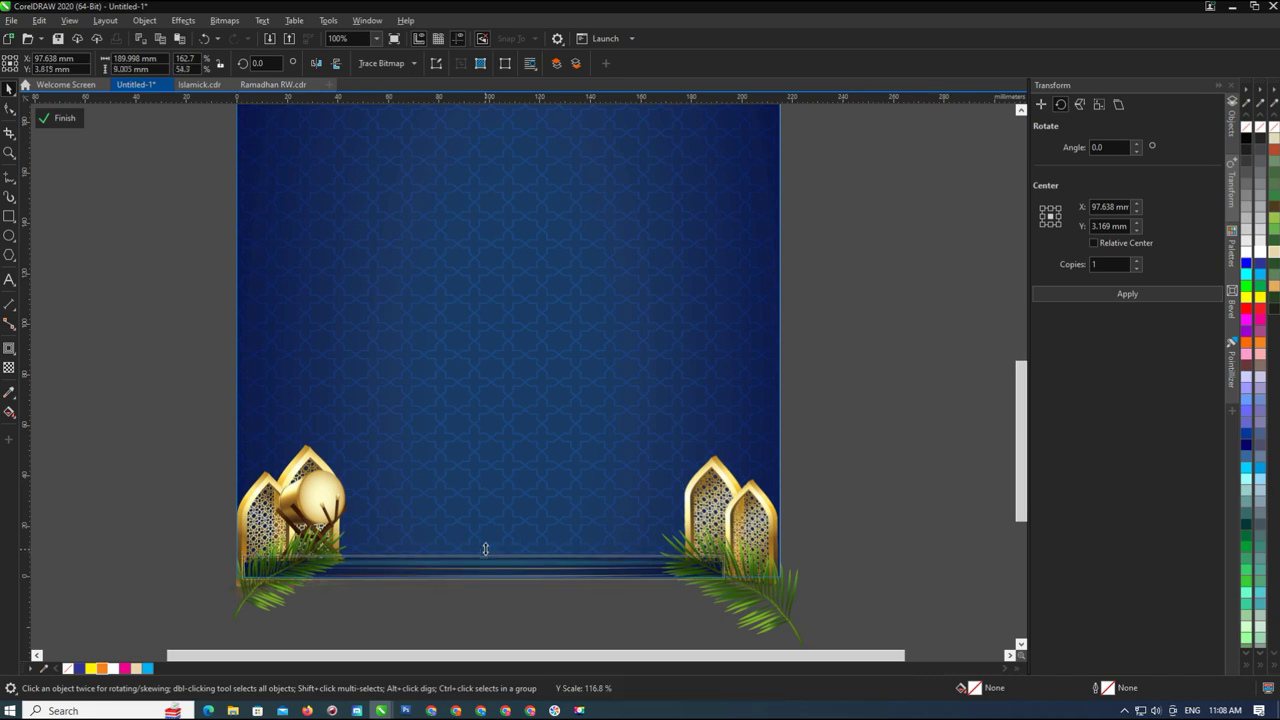
ctrl+click(856, 552)
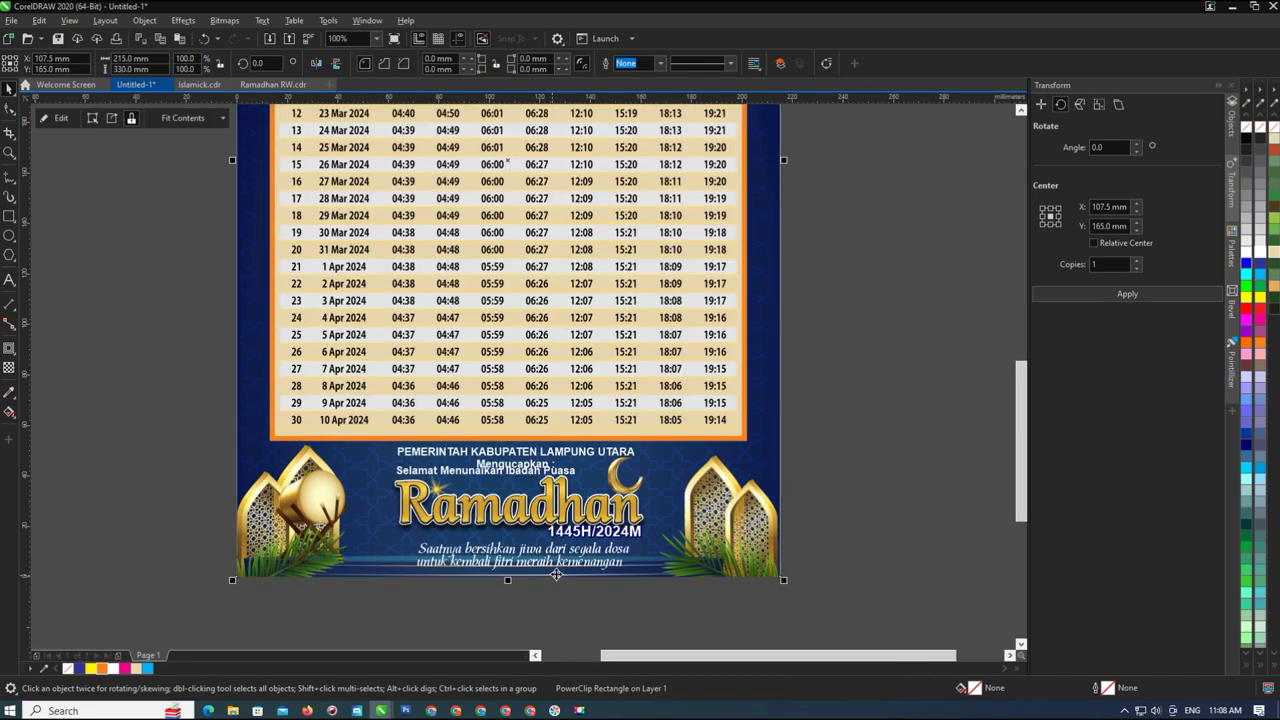
Reopen the background PowerClip and extend the platform to about 214 mm wide, across the full page, making it taller as well
ctrl+click(626, 569)
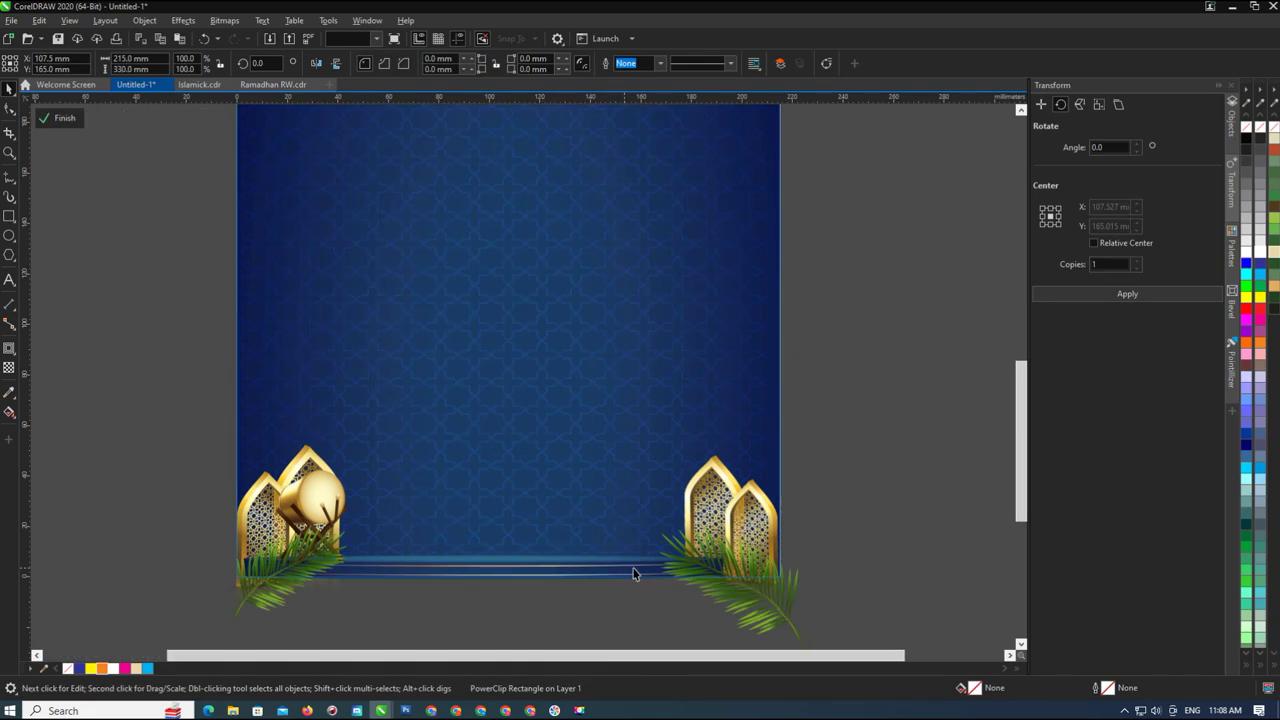
click(634, 573)
drag(731, 569, 783, 570)
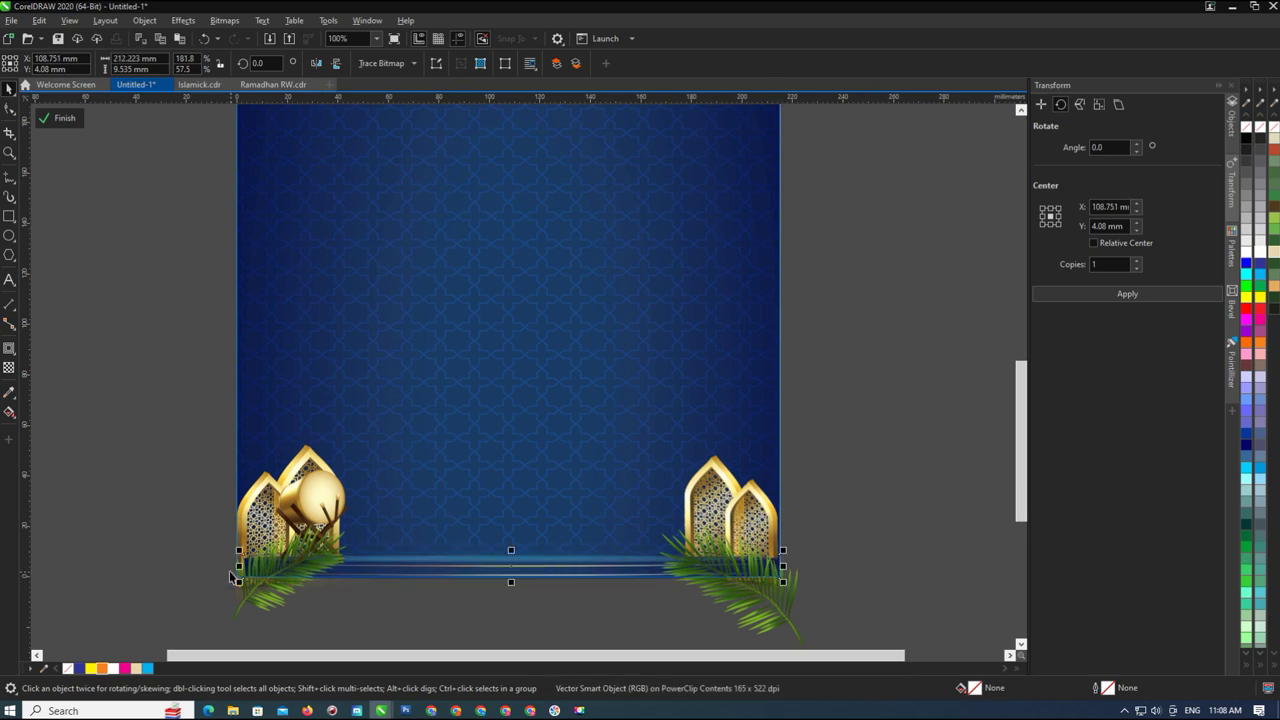
drag(238, 567, 233, 567)
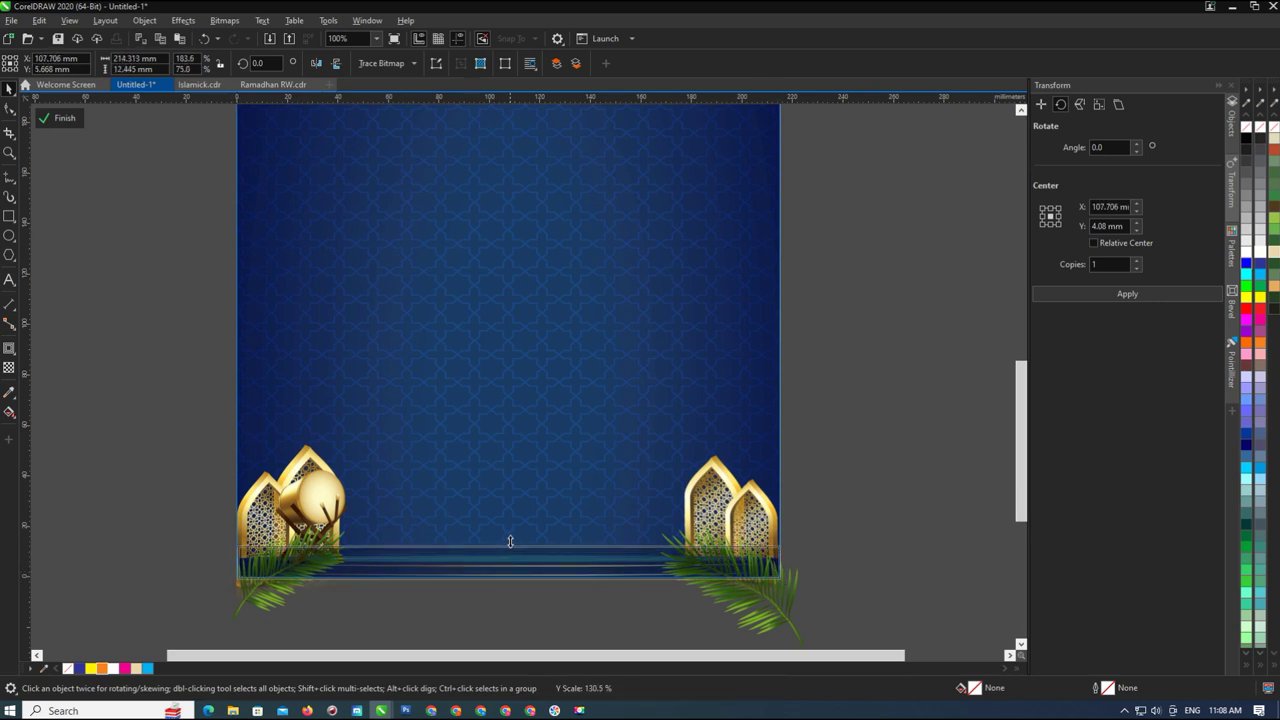
Reposition the drum and the palm leaf by the left arches on the platform, and finish editing the PowerClip
click(306, 508)
drag(306, 508, 306, 510)
drag(267, 557, 264, 561)
ctrl+click(531, 622)
Retype the tagline as one line, "Saatnya bersihkan jiwa dari segala dosa untuk kembali fitri meraih kemenangan", and scale it to about 126 mm wide
click(543, 563)
double_click(569, 563)
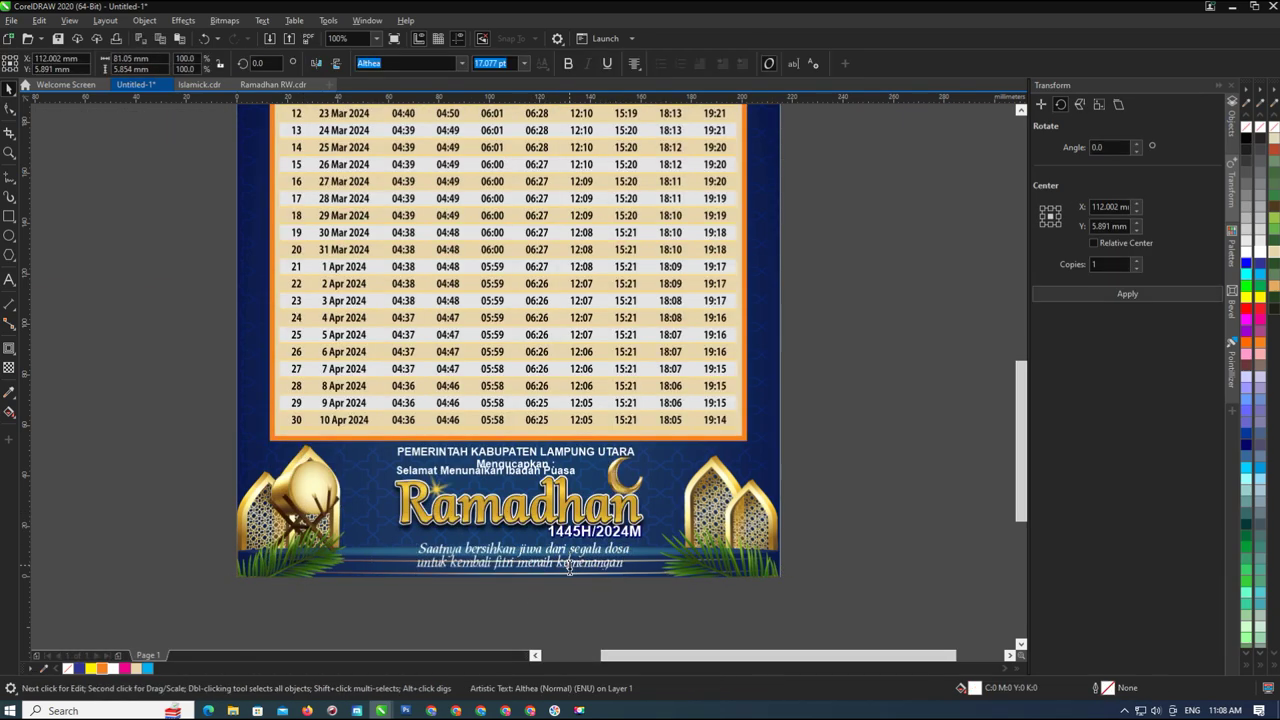
key(ctrl+a)
text(Saatnya bersihkan jiwa dari segala dosa)
scroll(633, 550, up, 1)
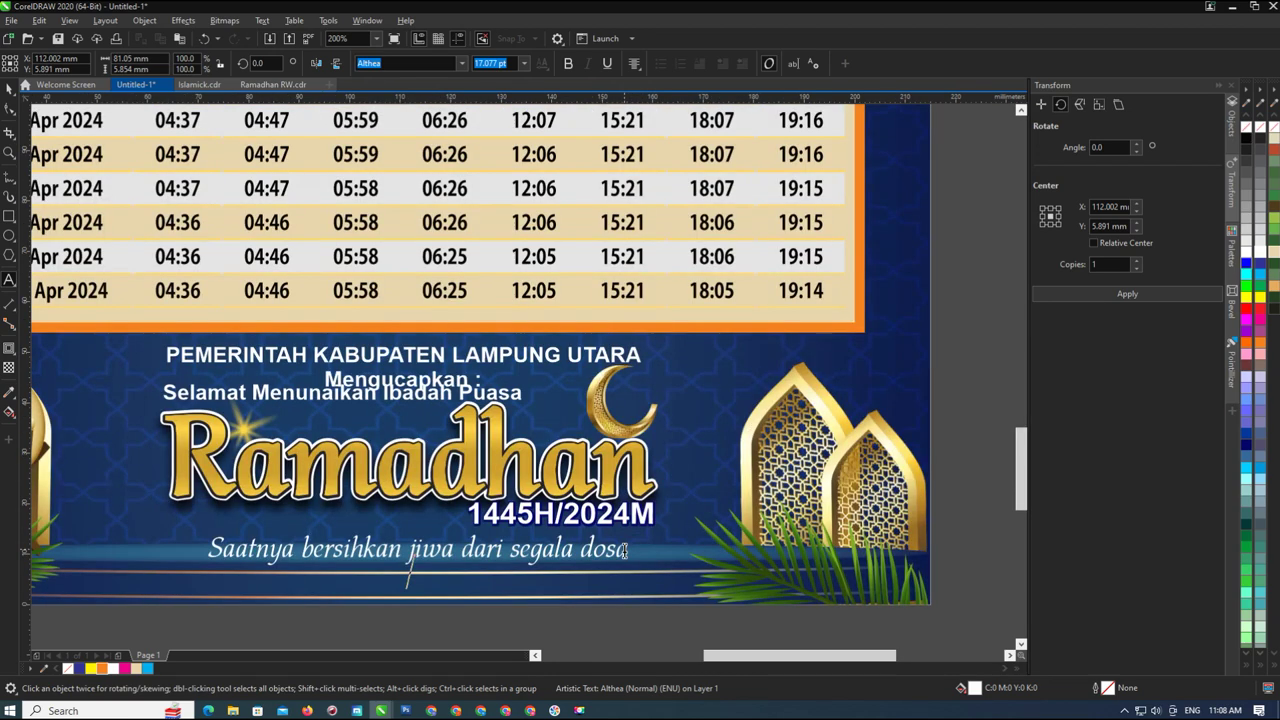
text(untuk kembali fitri meraih kemenangan)
scroll(584, 540, down, 1)
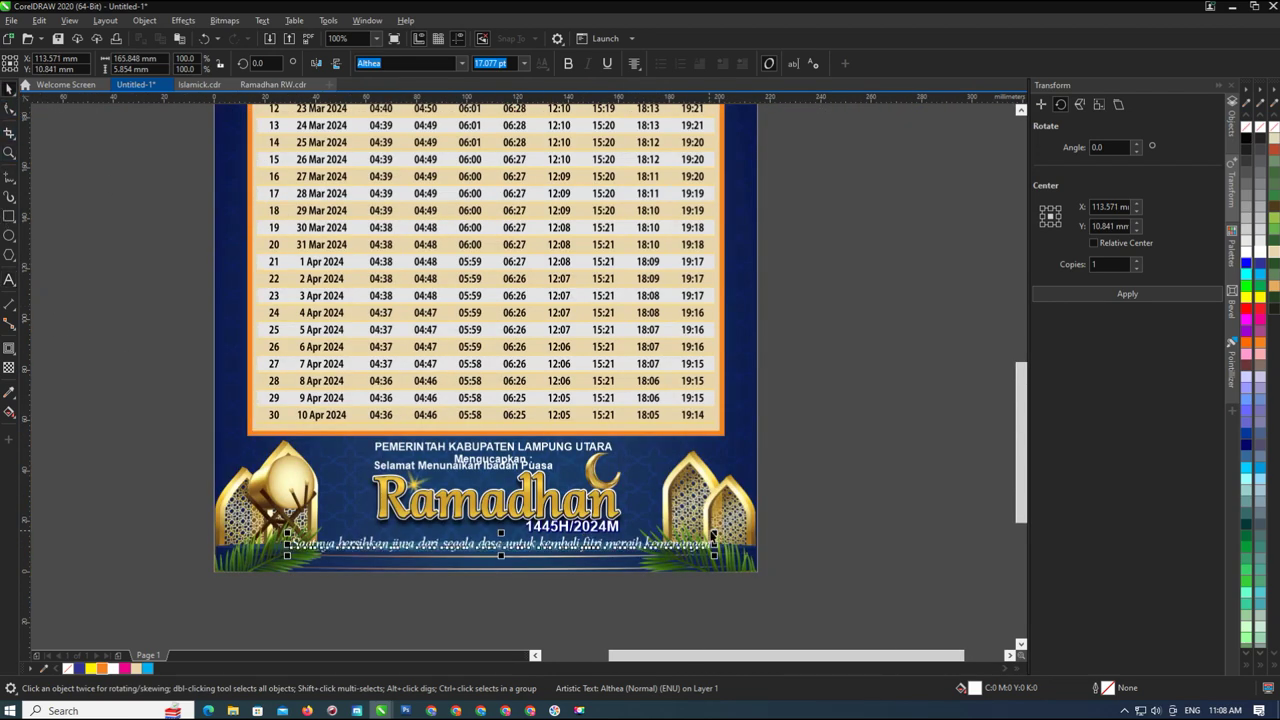
drag(714, 532, 663, 535)
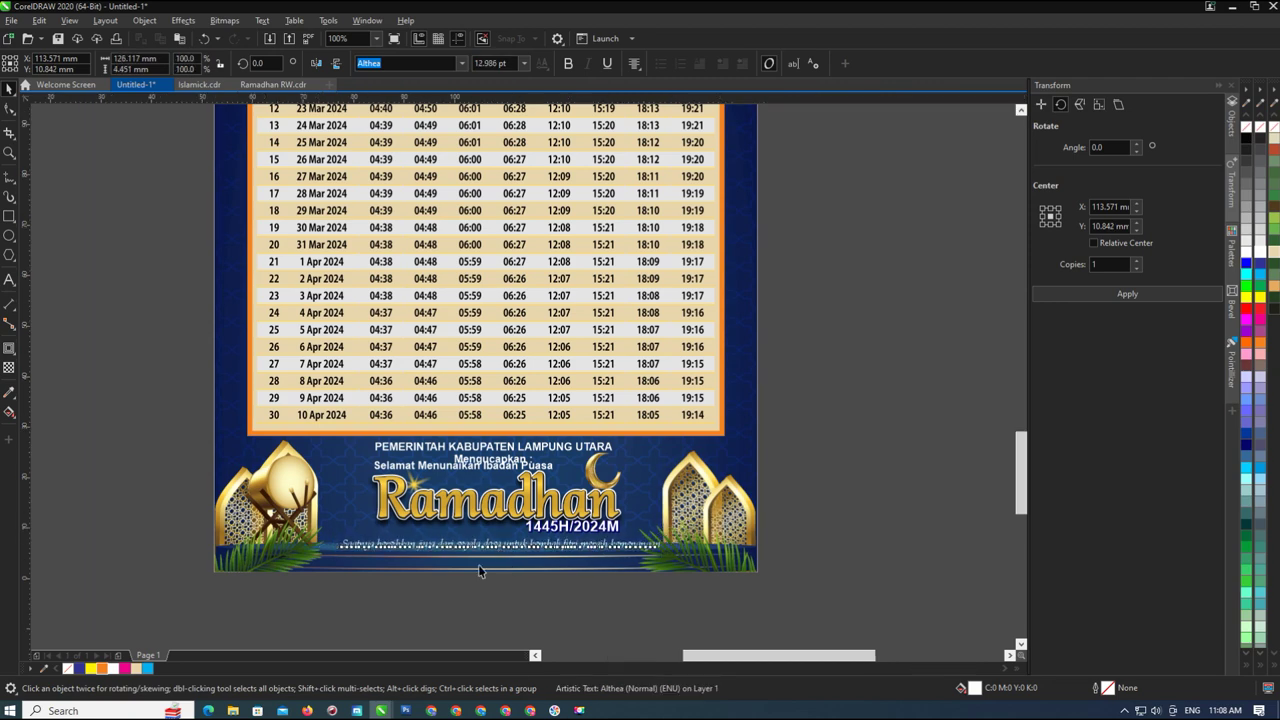
Move the tagline to just above the blue platform and centre it horizontally on the page
scroll(479, 565, up, 1)
drag(510, 524, 513, 557)
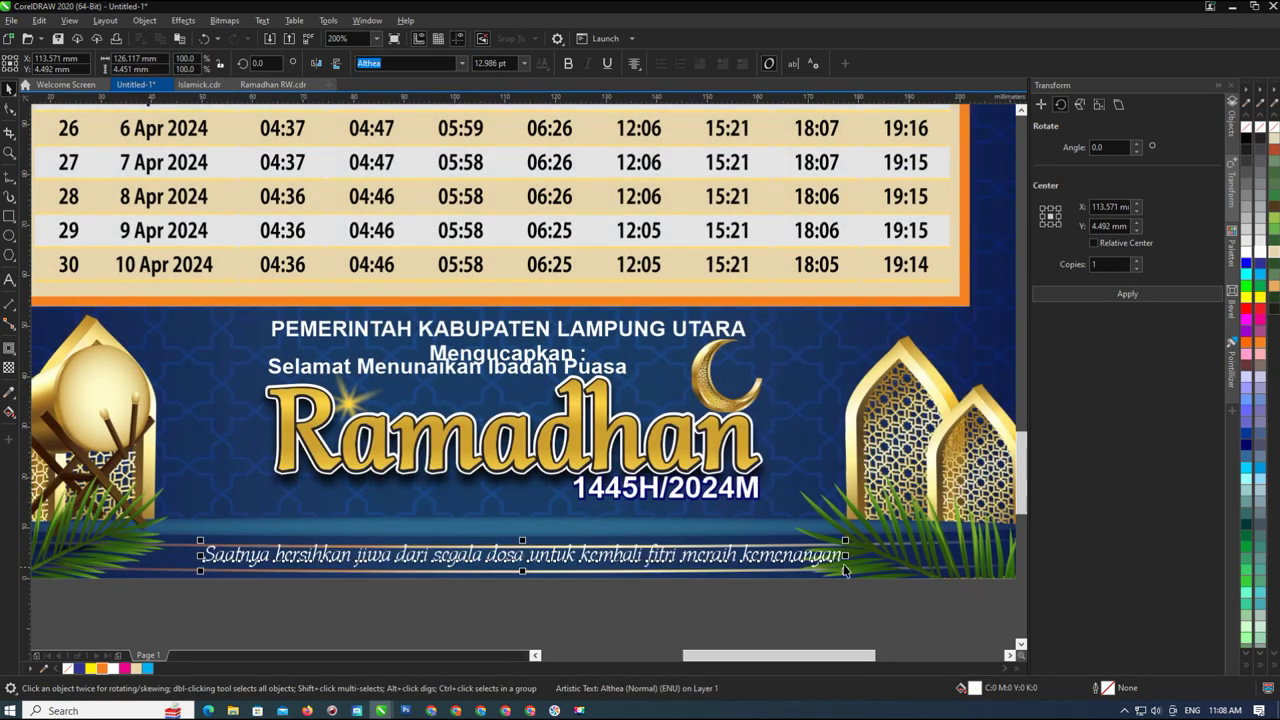
drag(848, 541, 828, 541)
key(ctrl+z)
drag(561, 558, 559, 516)
shift+click(679, 553)
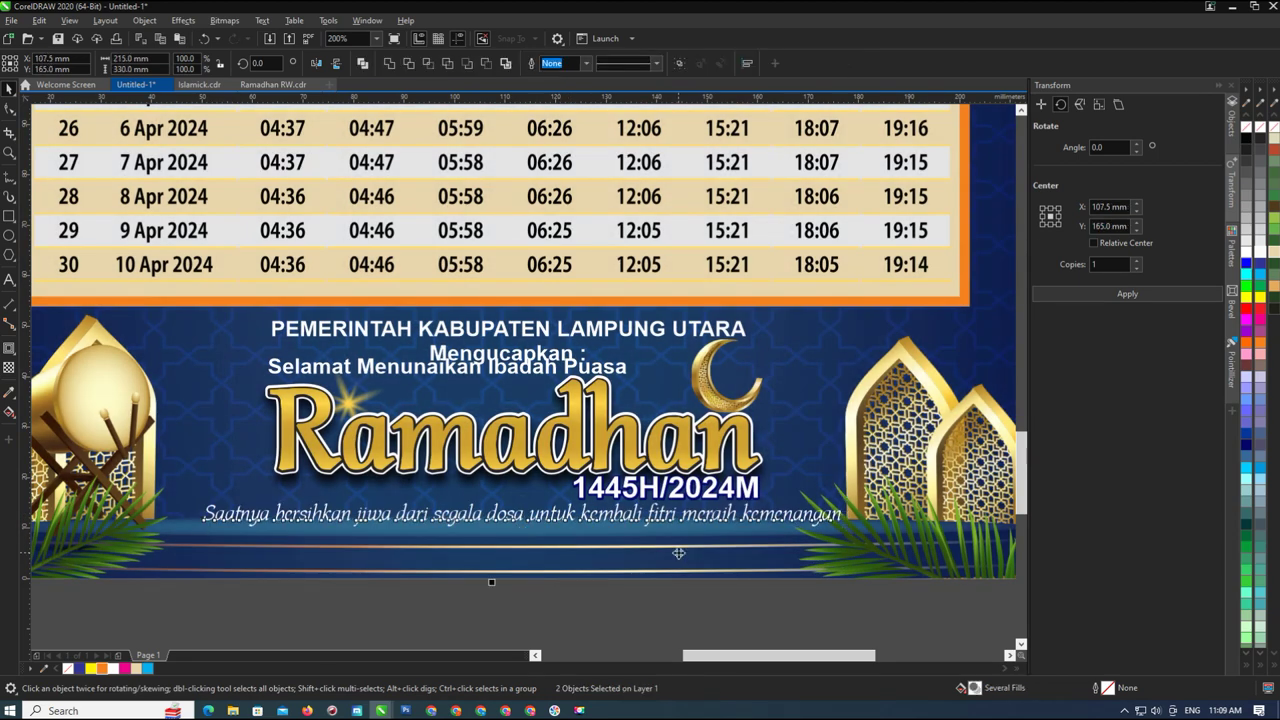
click(680, 614)
scroll(520, 591, up, 2)
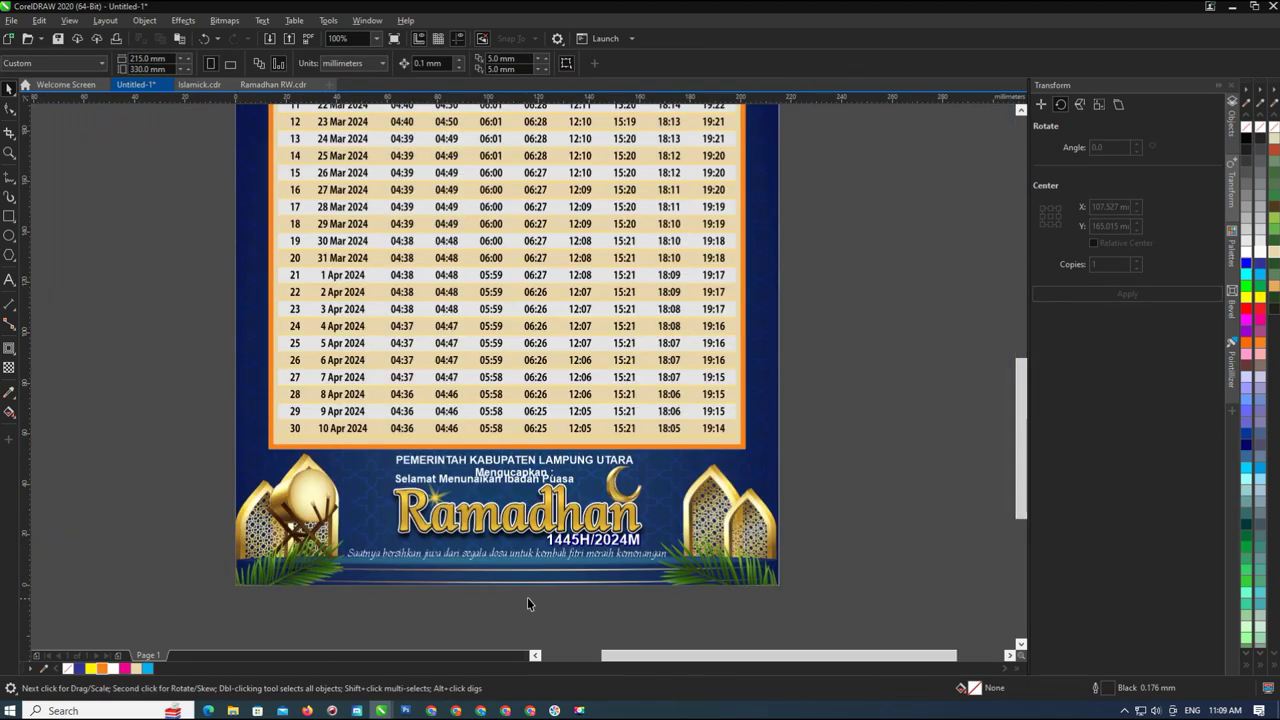
Move the "Selamat Menunaikan Ibadah Puasa" line, the Ramadhan lettering and its crescent slightly down to clear "Mengucapkan :"
drag(662, 530, 662, 530)
scroll(622, 533, up, 2)
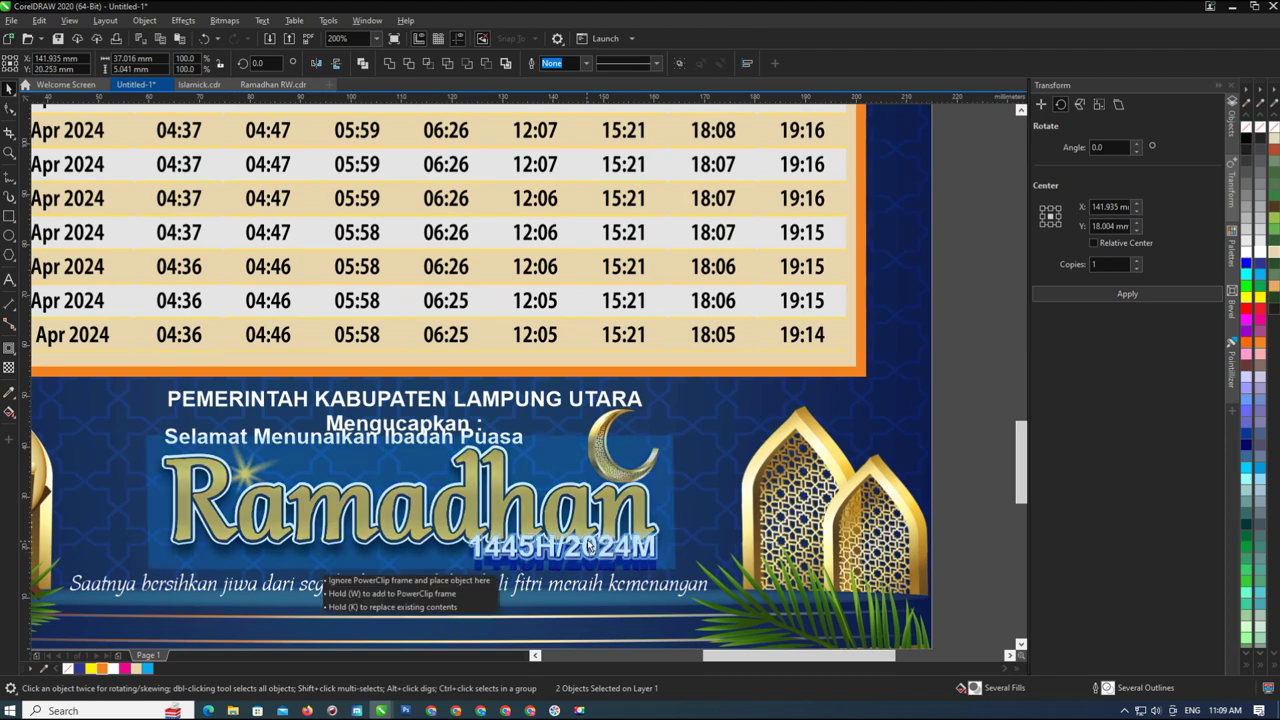
scroll(590, 540, down, 2)
drag(352, 613, 636, 471)
scroll(494, 548, up, 2)
drag(498, 536, 508, 552)
click(851, 386)
click(560, 439)
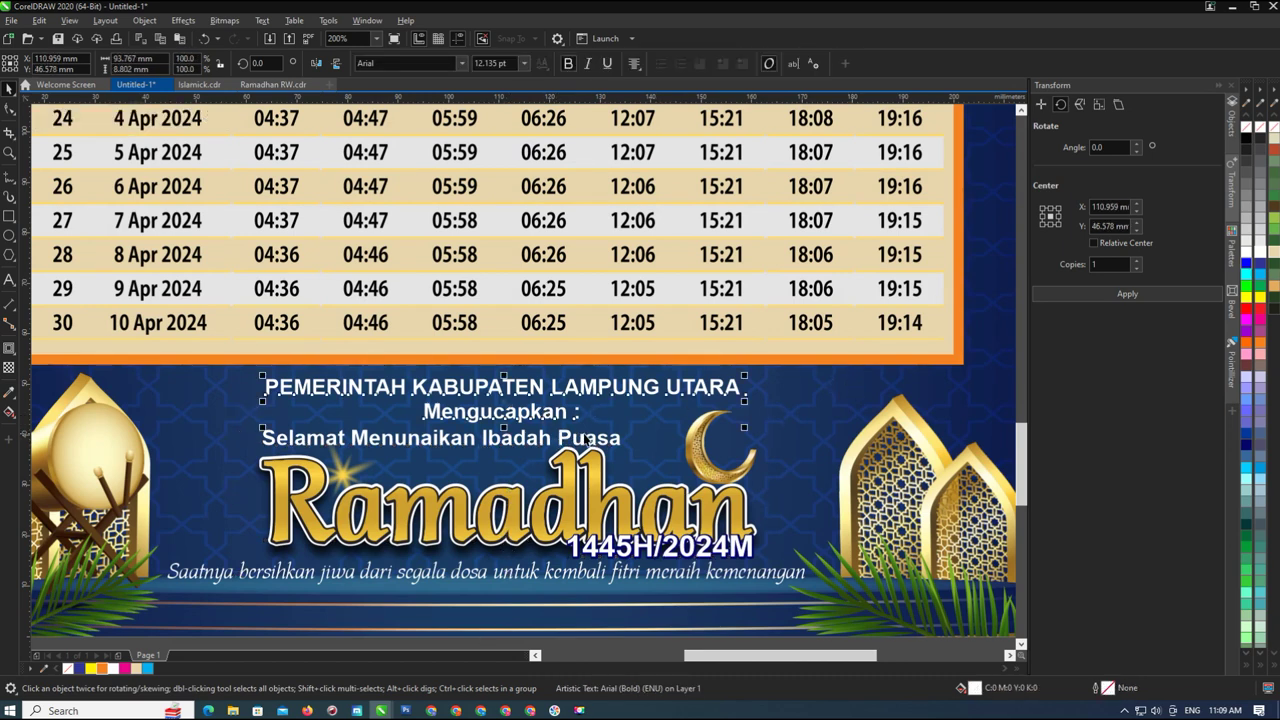
Centre the "Selamat Menunaikan Ibadah Puasa" line under the "PEMERINTAH KABUPATEN LAMPUNG UTARA" heading
scroll(497, 433, down, 2)
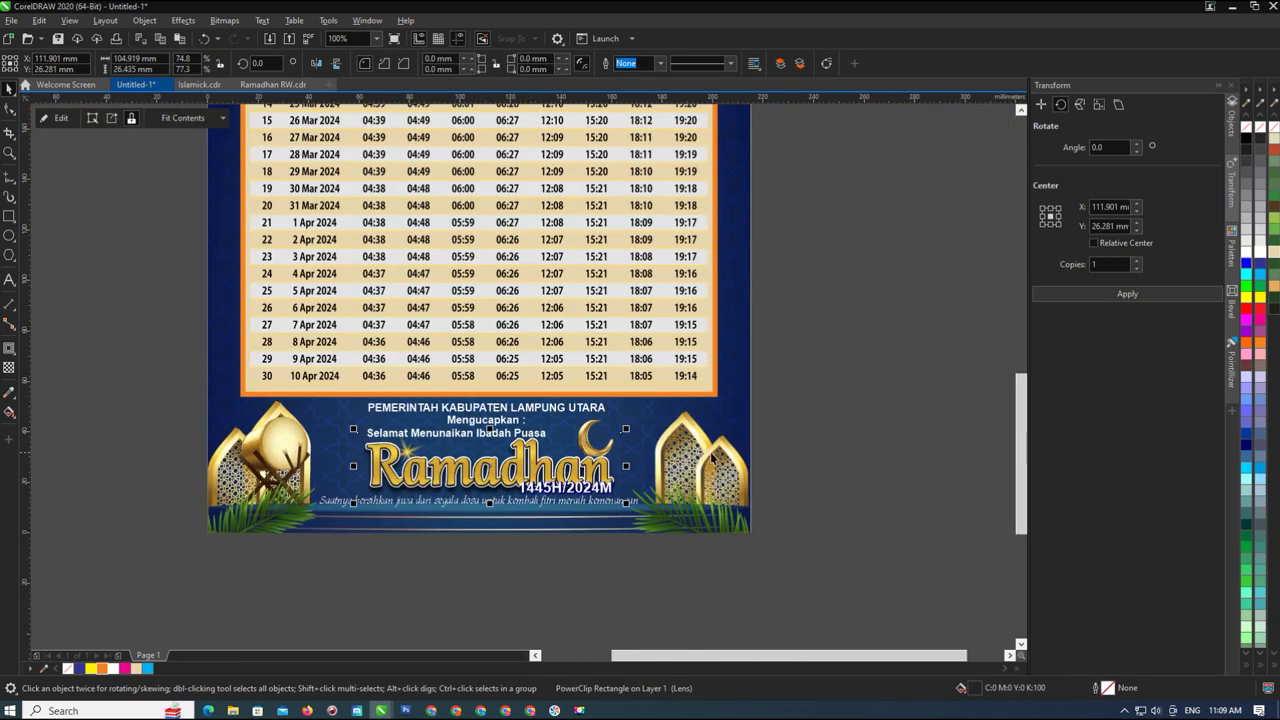
click(800, 446)
drag(180, 429, 572, 458)
shift+click(483, 422)
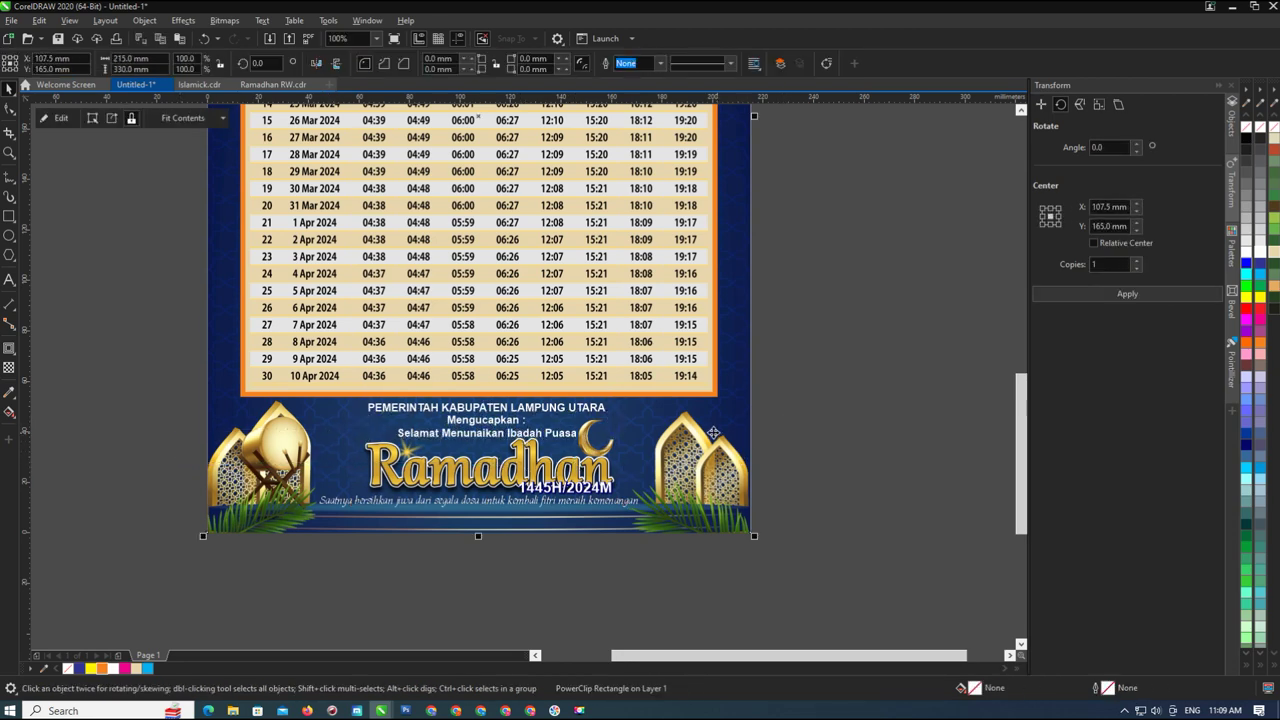
key(Escape)
Centre the Arabic calligraphy horizontally on the page, and widen it toward the right above the "Jadwal Imsakiyah" title
scroll(460, 505, down, 2)
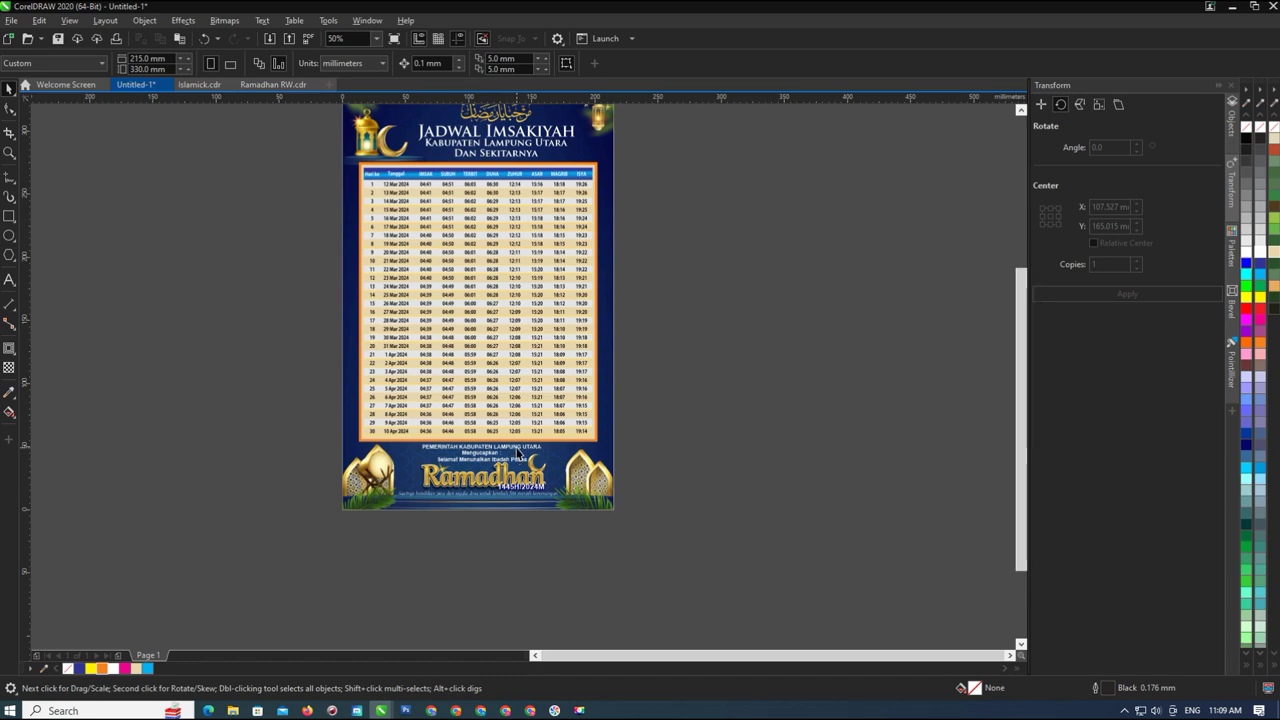
scroll(518, 455, down, 1)
scroll(509, 296, up, 2)
click(510, 292)
shift+click(616, 290)
key(c)
click(852, 296)
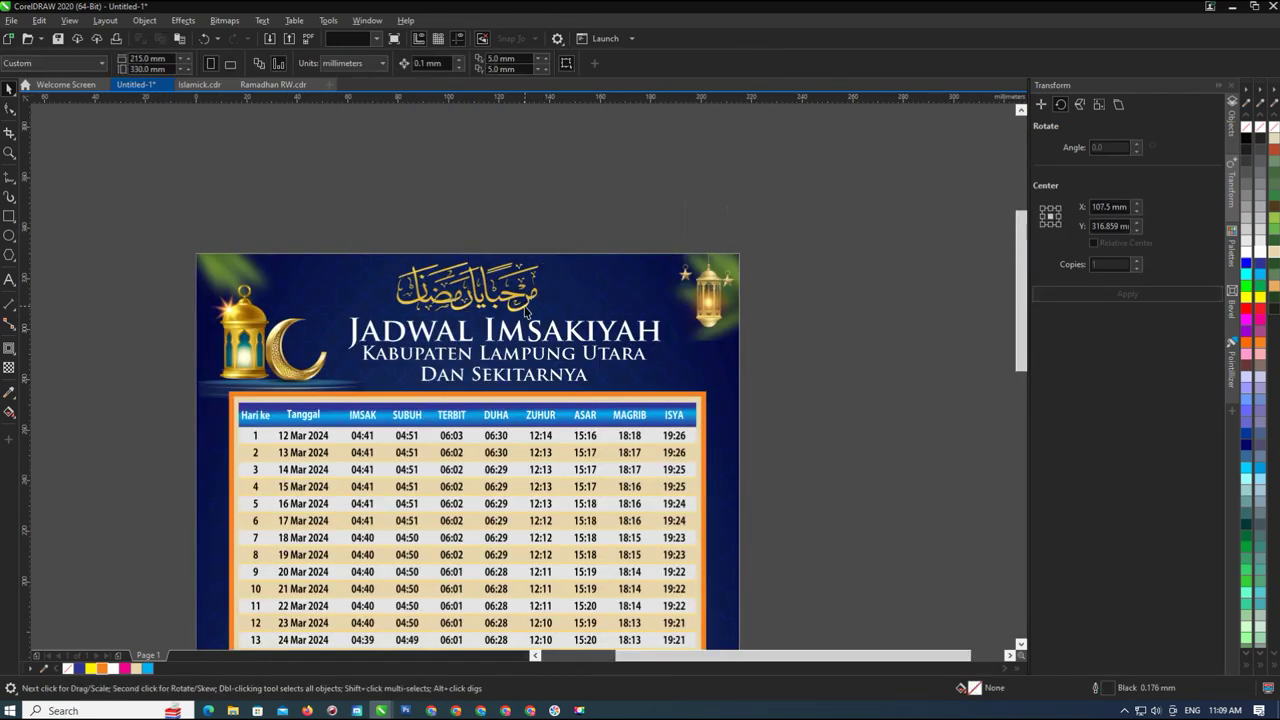
click(527, 312)
drag(541, 287, 583, 311)
click(258, 311)
click(169, 258)
scroll(257, 280, down, 2)
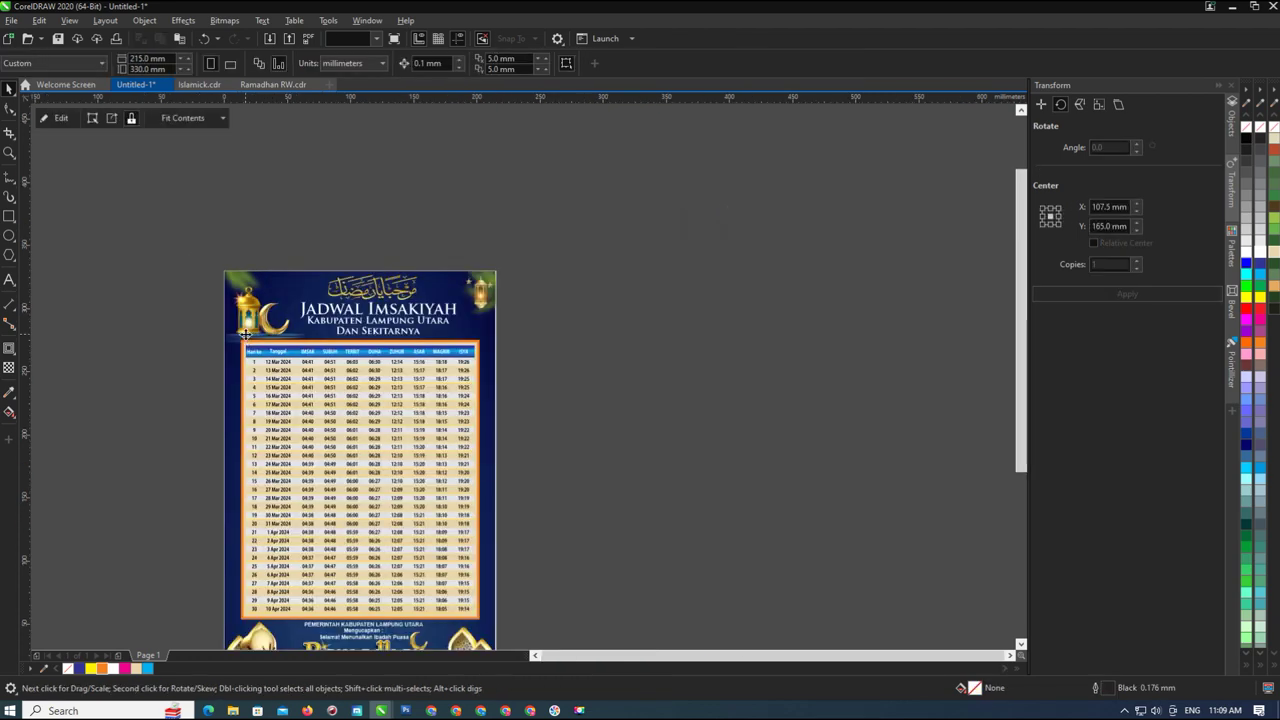
drag(229, 292, 298, 343)
scroll(240, 318, up, 2)
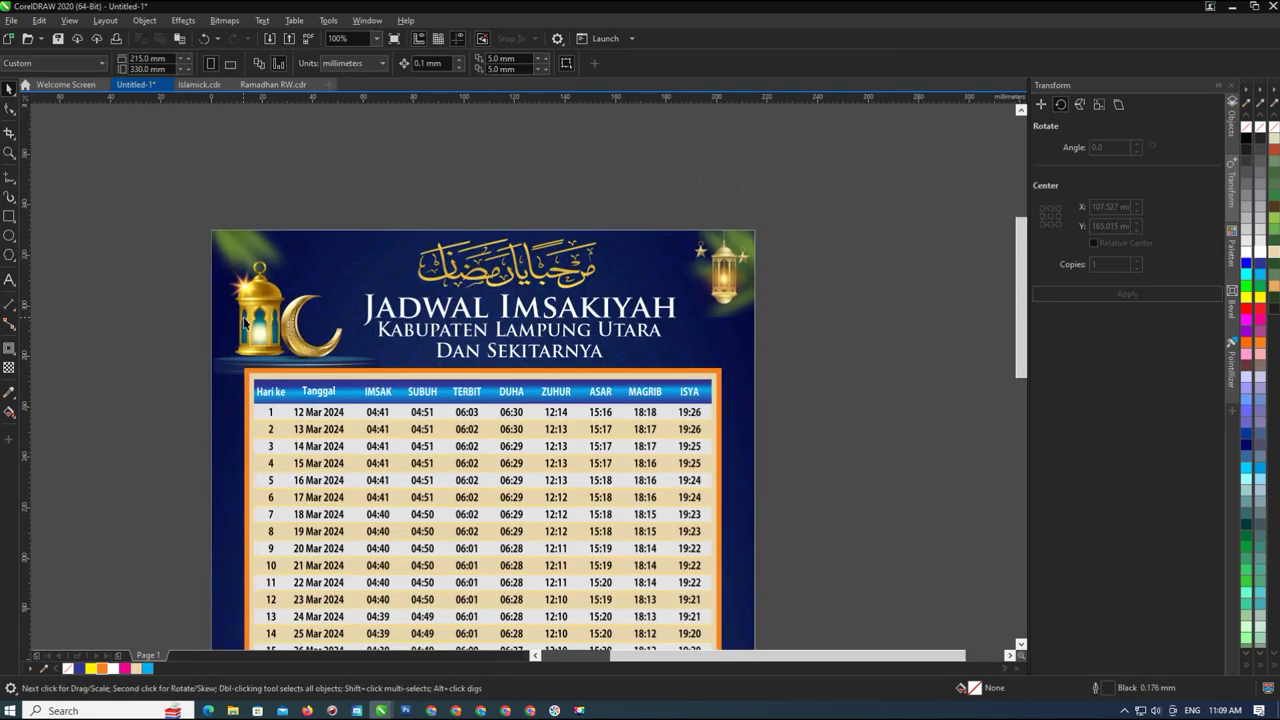
key(Escape)
scroll(385, 290, down, 4)
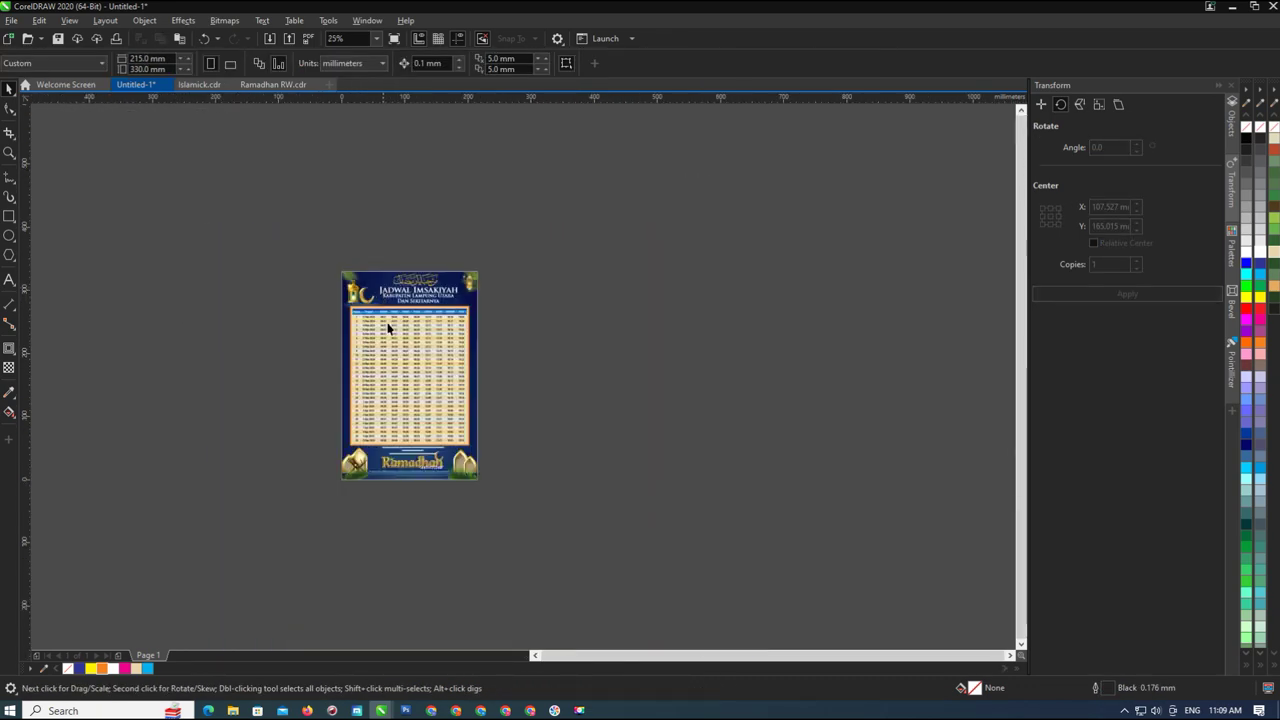
Inside the background PowerClip, copy the sharp palm leaf from the poster's lower-left corner up to the upper-left corner
click(356, 478)
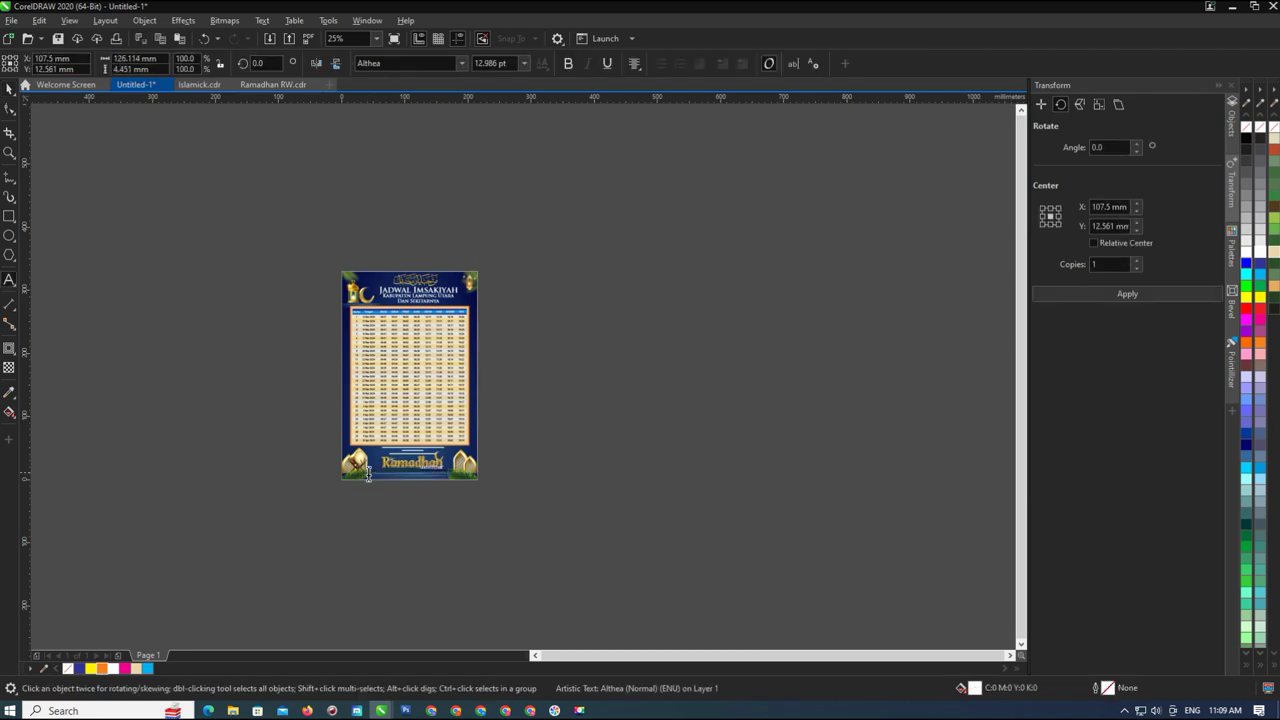
click(305, 487)
double_click(358, 479)
scroll(327, 483, up, 1)
scroll(366, 494, down, 1)
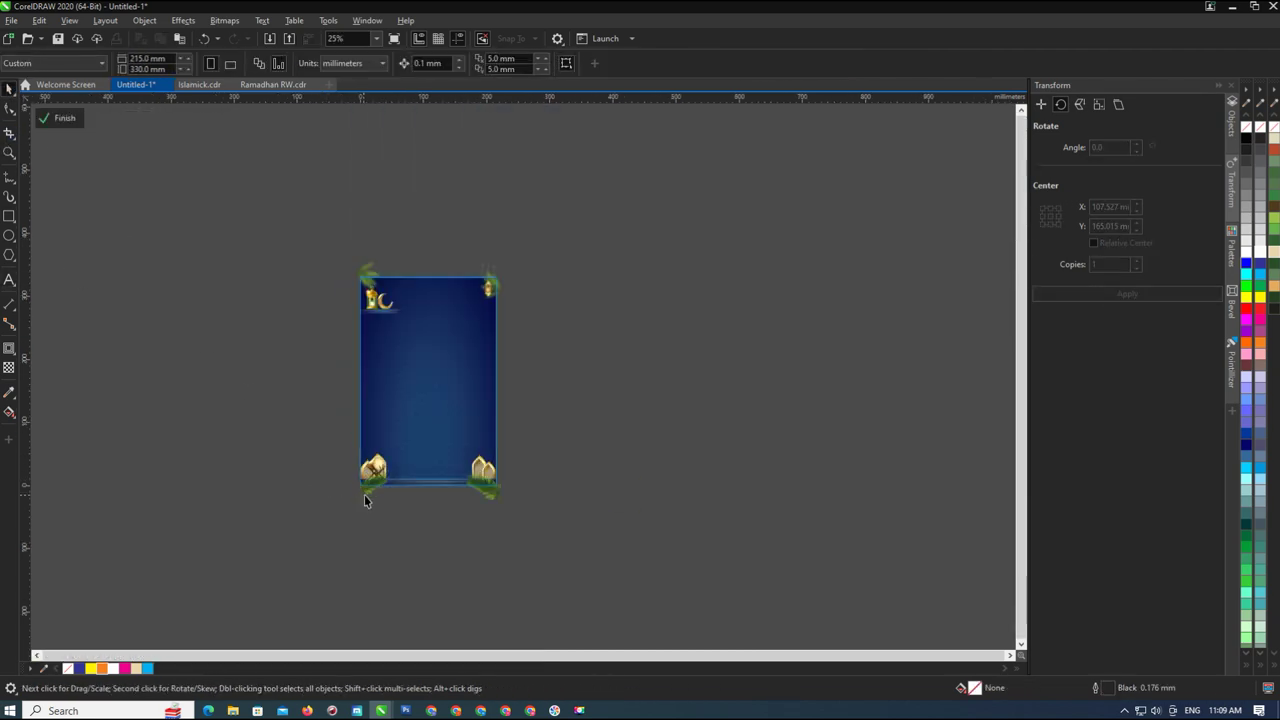
click(366, 494)
drag(368, 494, 365, 240)
Position the copied palm leaf over the poster's upper-left corner above the lantern, and finish editing the PowerClip
scroll(369, 284, up, 2)
scroll(340, 287, up, 1)
click(365, 240)
drag(438, 192, 494, 237)
ctrl+click(486, 187)
scroll(204, 277, down, 1)
click(472, 238)
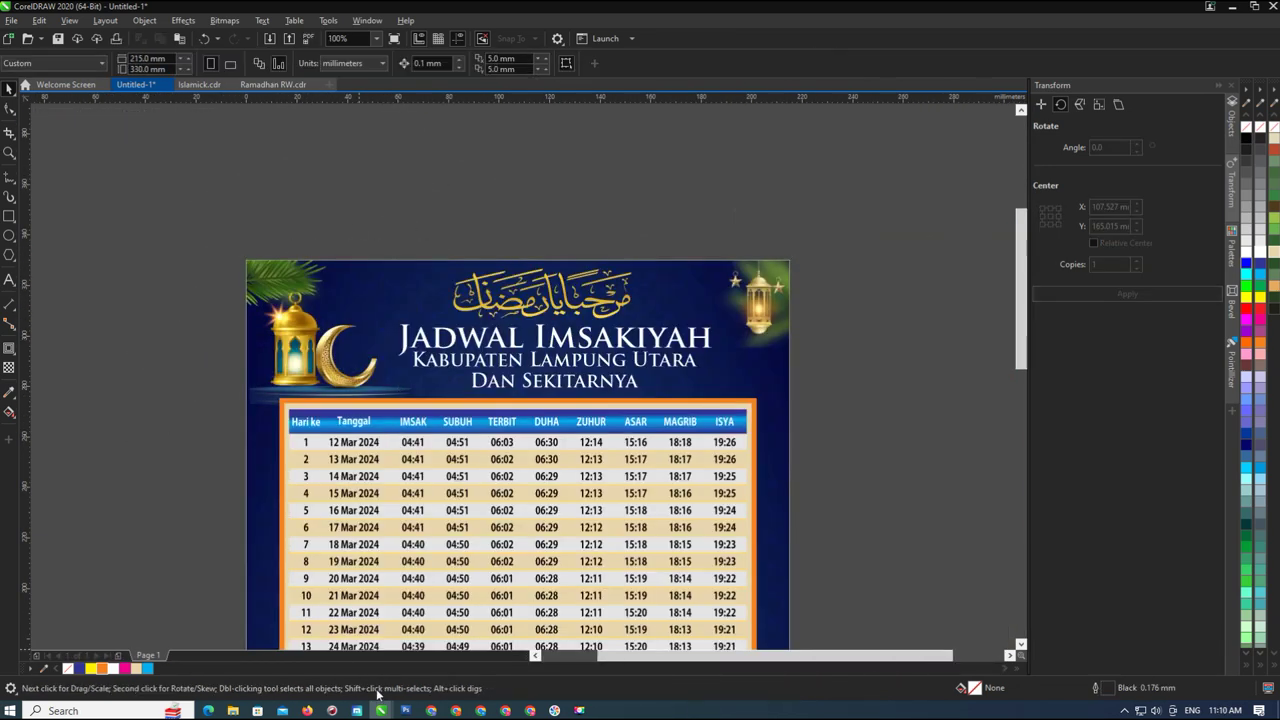
Switch to File Explorer and open the "Kabupaten Lampung Utara" logo file from the Logo folder on drive D
click(233, 710)
click(150, 356)
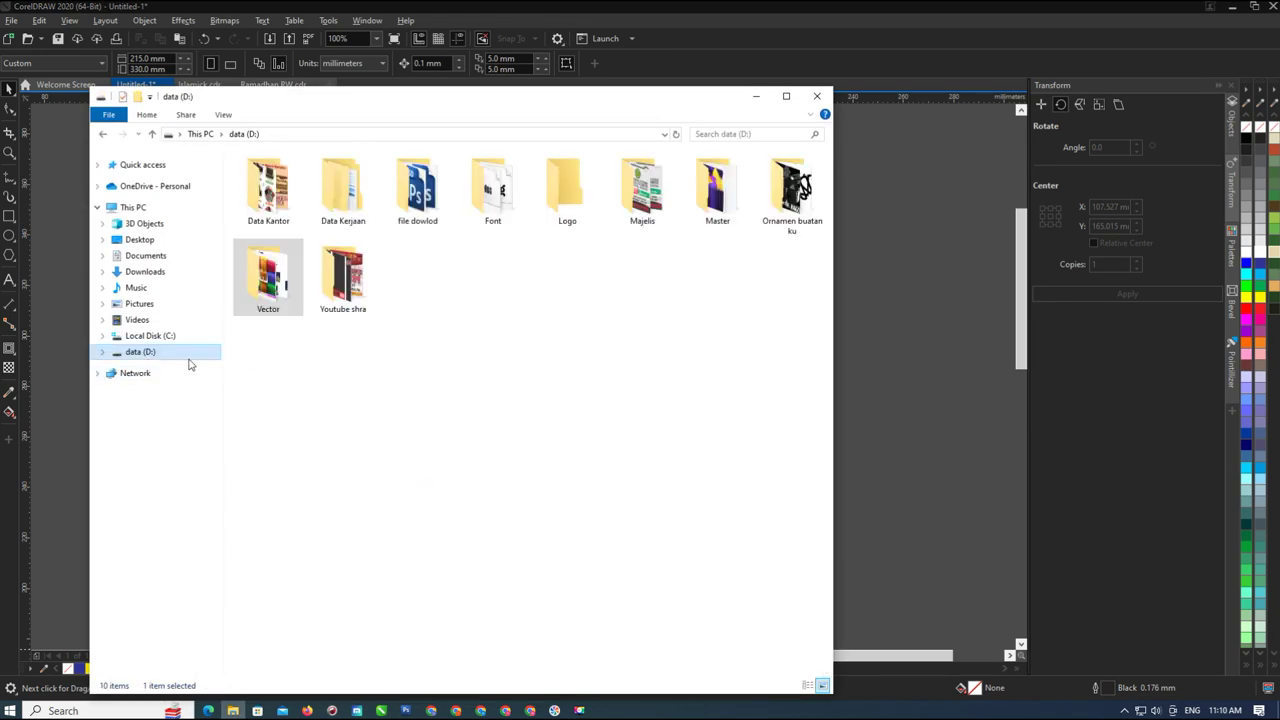
double_click(577, 206)
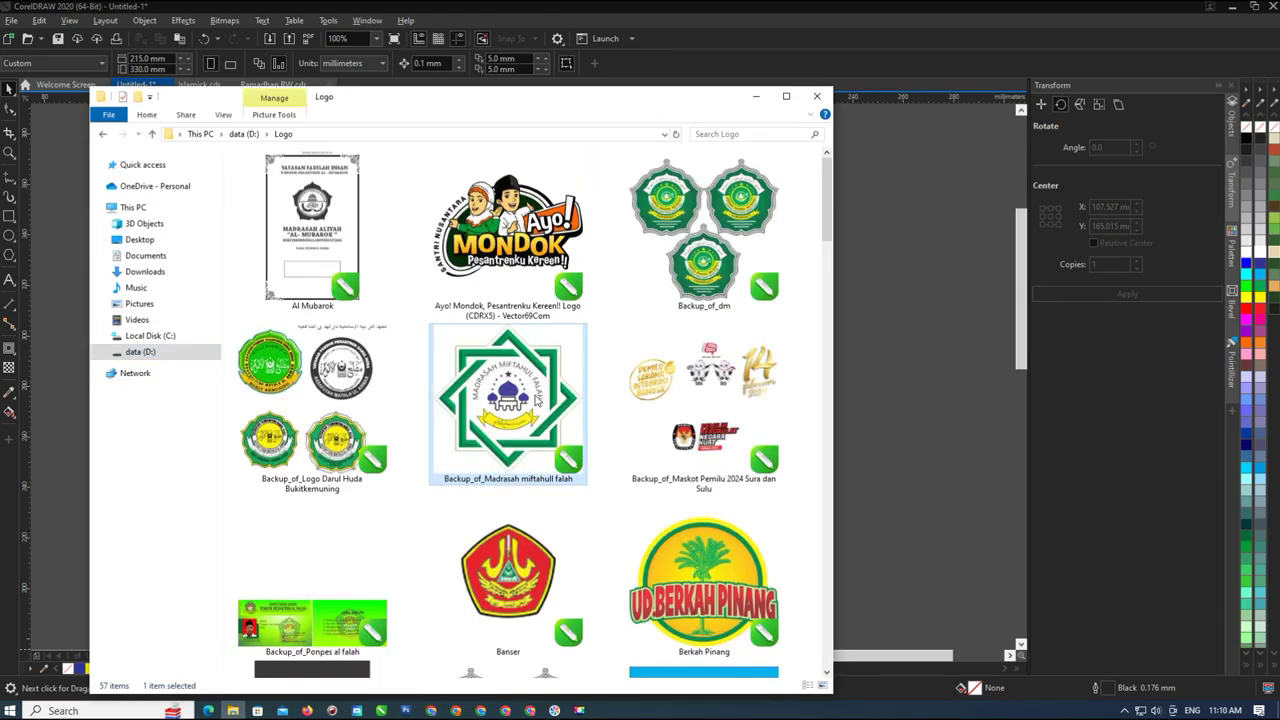
scroll(534, 404, down, 5)
double_click(518, 268)
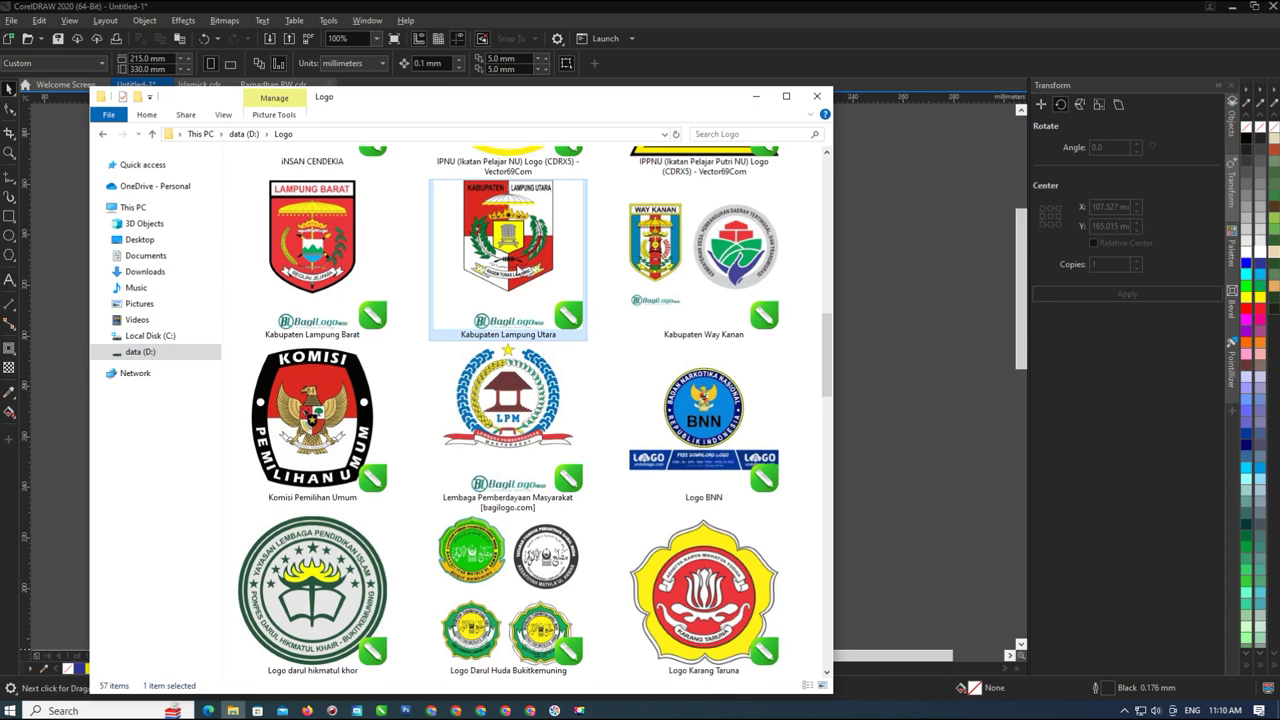
Copy the Lampung Utara emblem from the logo document and paste it into the untitled poster document
drag(668, 490, 651, 488)
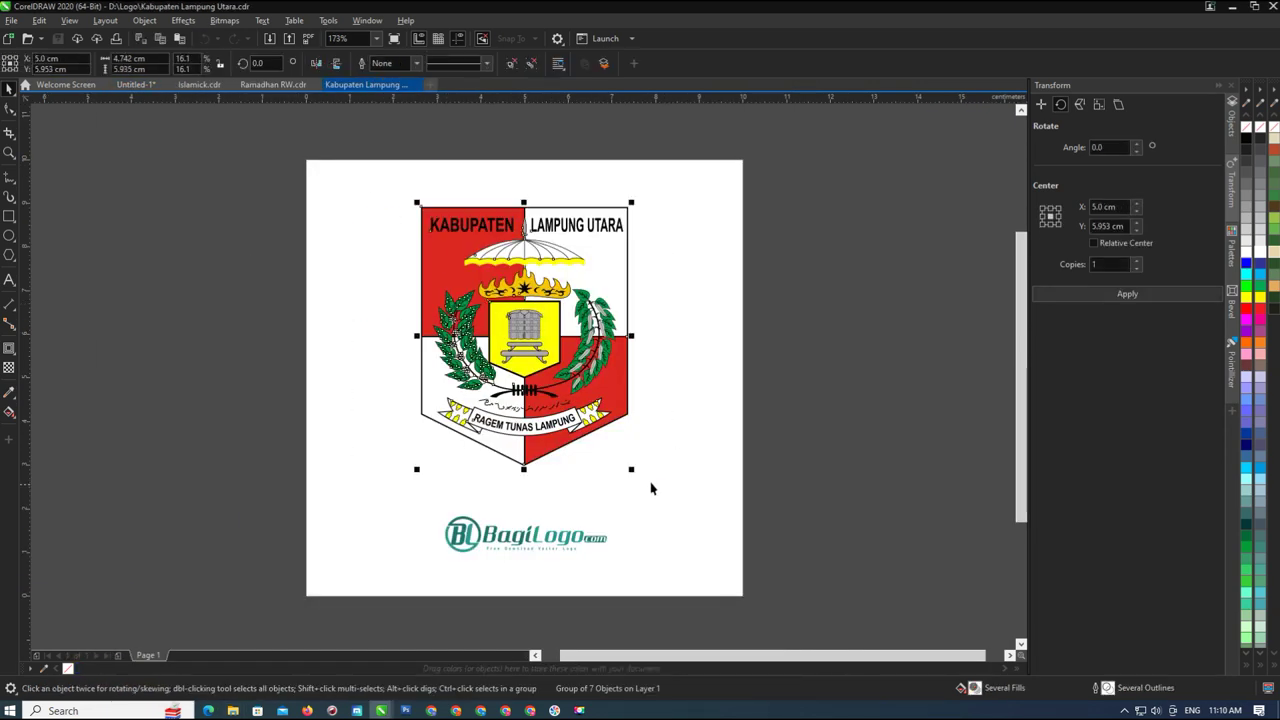
click(199, 84)
click(135, 84)
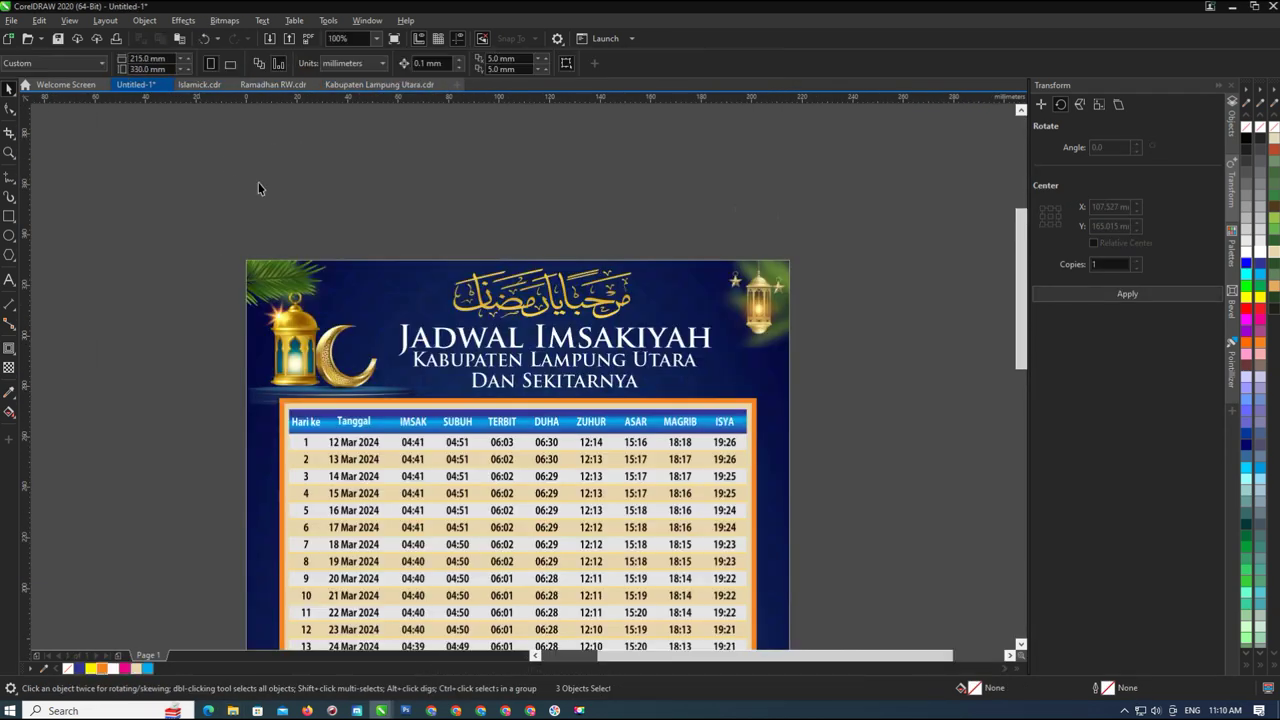
key(ctrl+v)
scroll(425, 300, down, 2)
Scale the emblem to about 23 mm wide and 29 mm tall, and place it right of the titles below the hanging lantern
drag(480, 460, 382, 368)
scroll(601, 295, up, 1)
scroll(596, 370, down, 1)
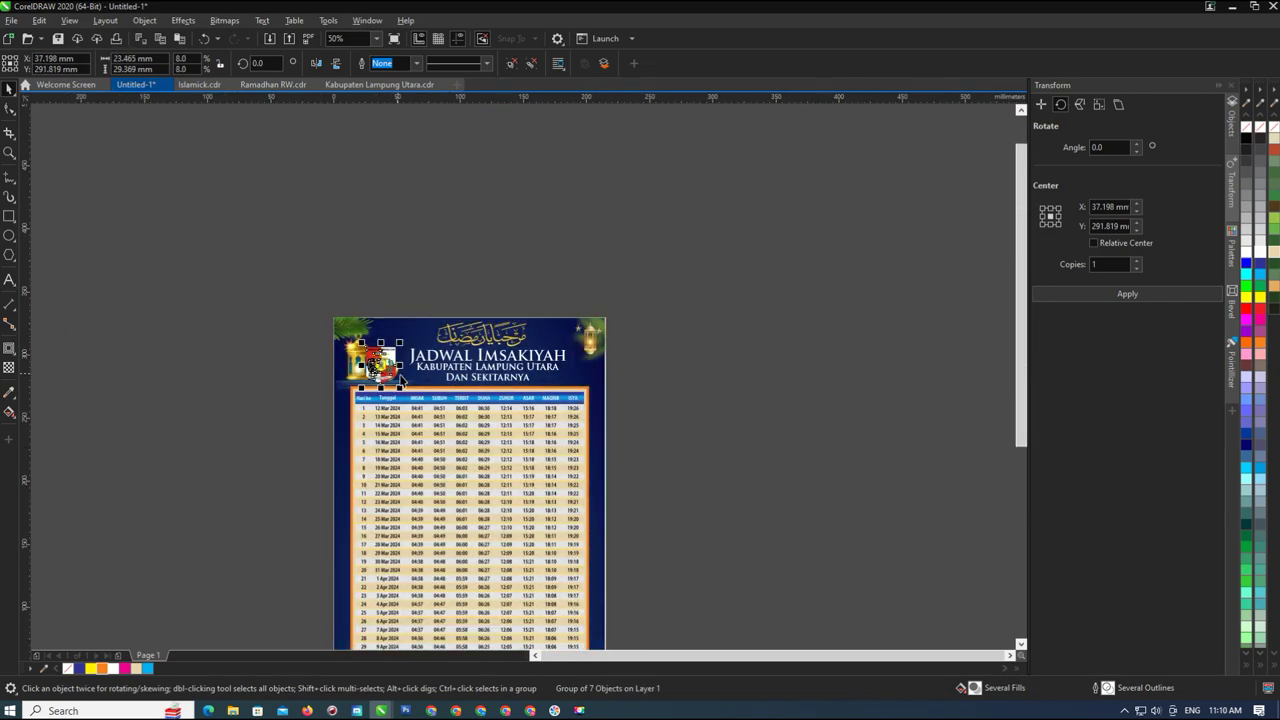
scroll(381, 368, up, 1)
scroll(382, 368, down, 1)
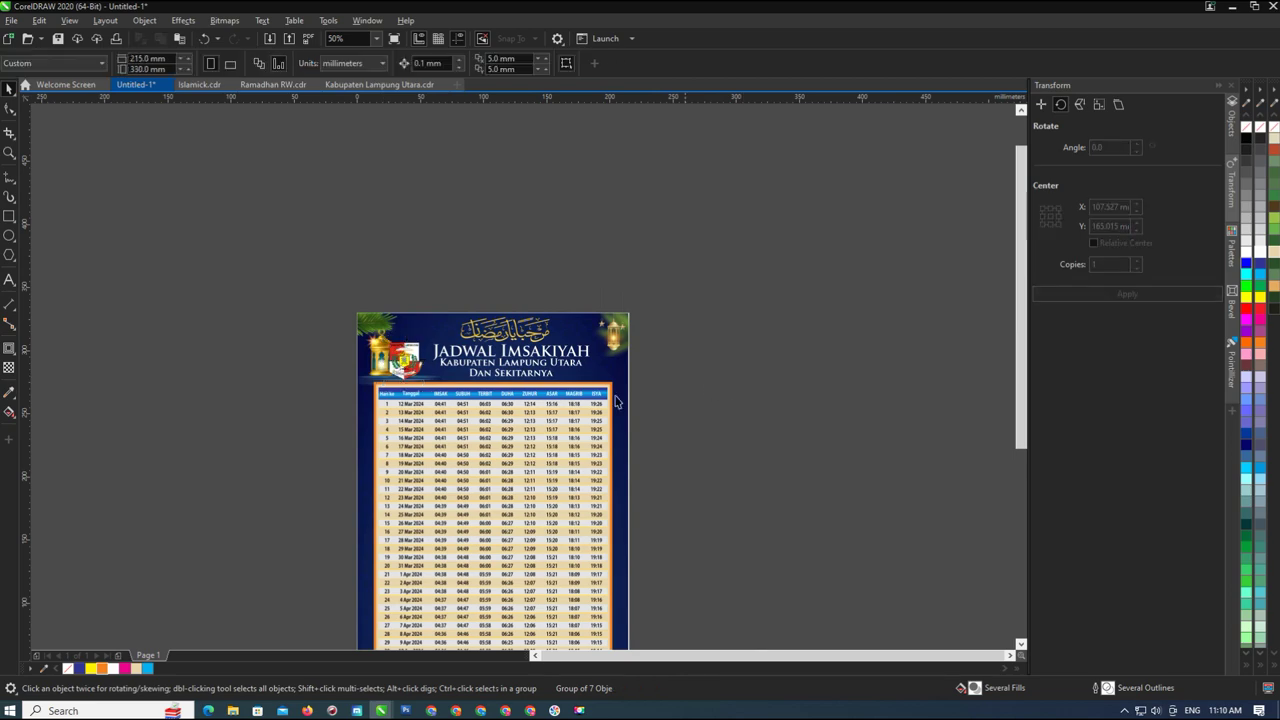
scroll(482, 378, up, 1)
drag(343, 343, 747, 340)
click(676, 340)
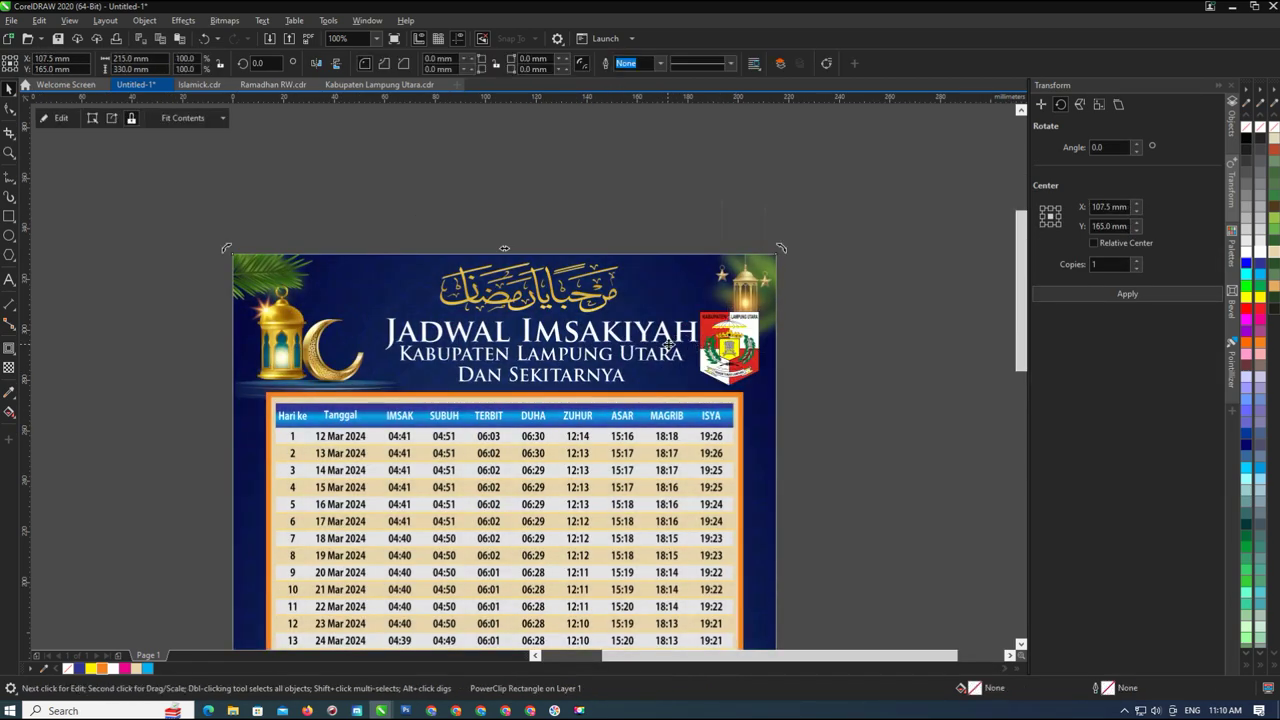
Centre the Arabic calligraphy and the three header title lines horizontally on the page as one selection
drag(340, 197, 711, 403)
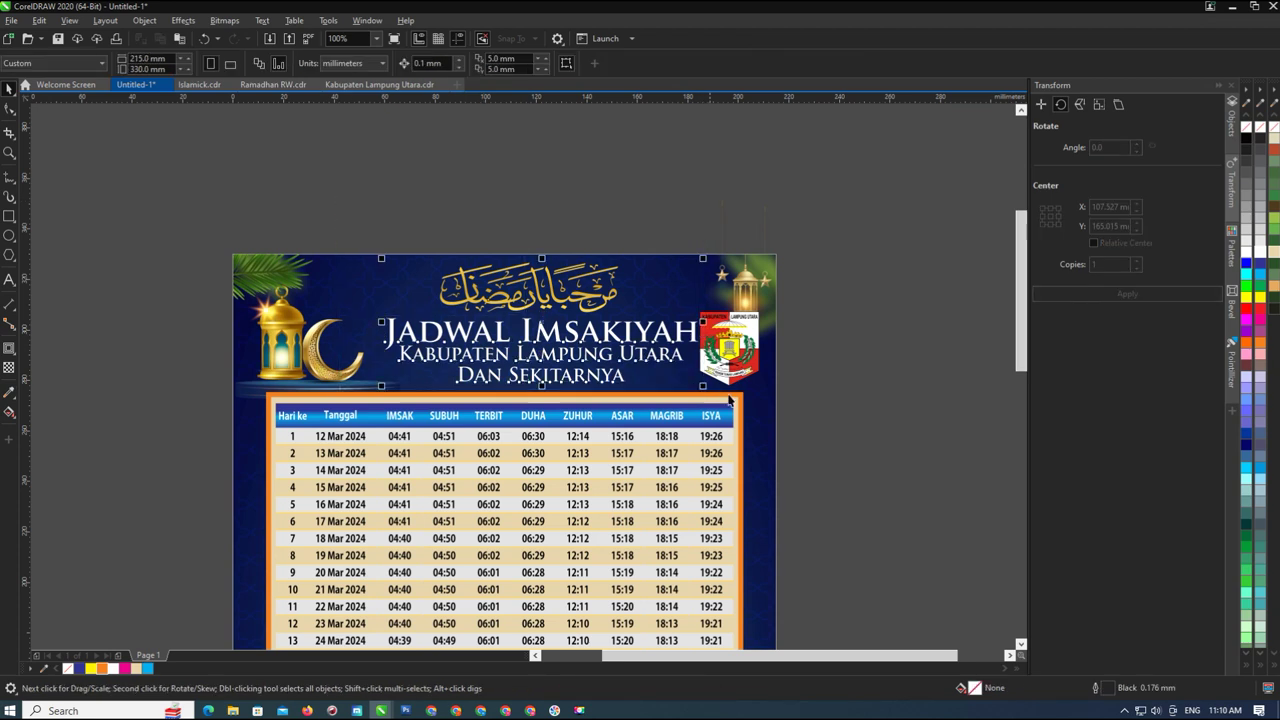
shift+click(768, 402)
key(c)
click(828, 398)
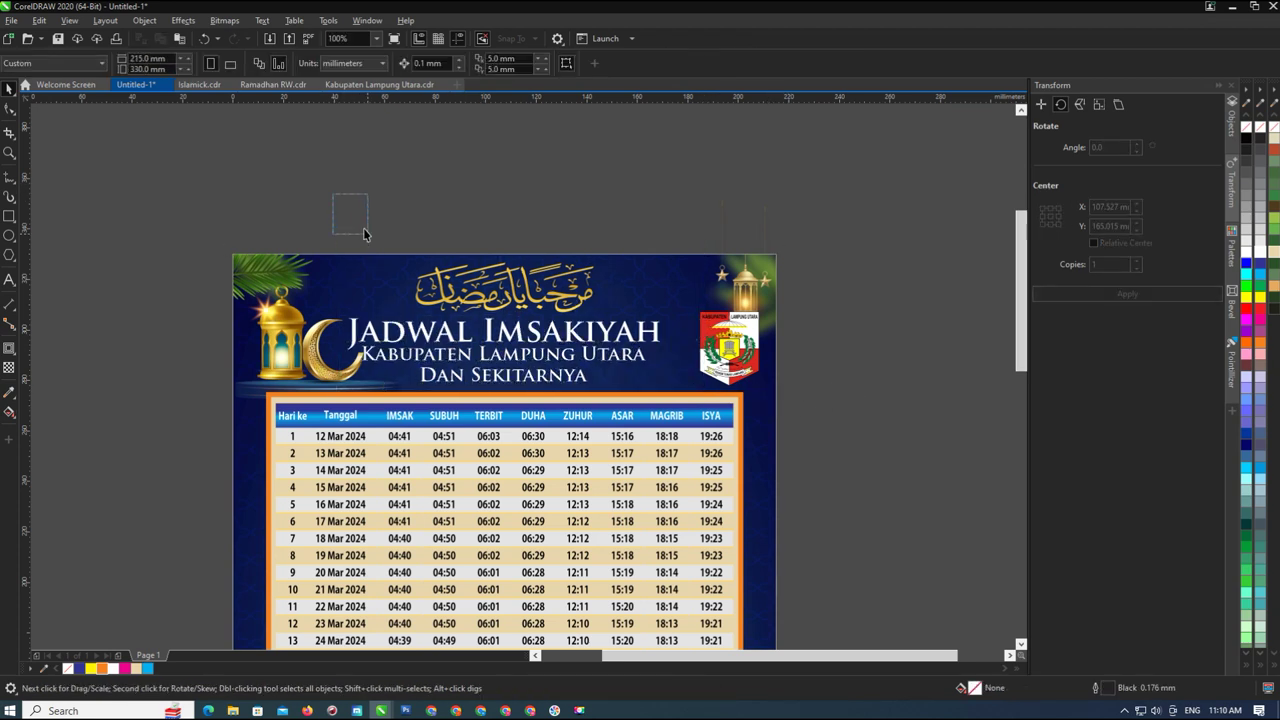
Narrow the calligraphy and header titles about their centre to clear the crescent, and move the emblem closer to them
drag(364, 234, 682, 404)
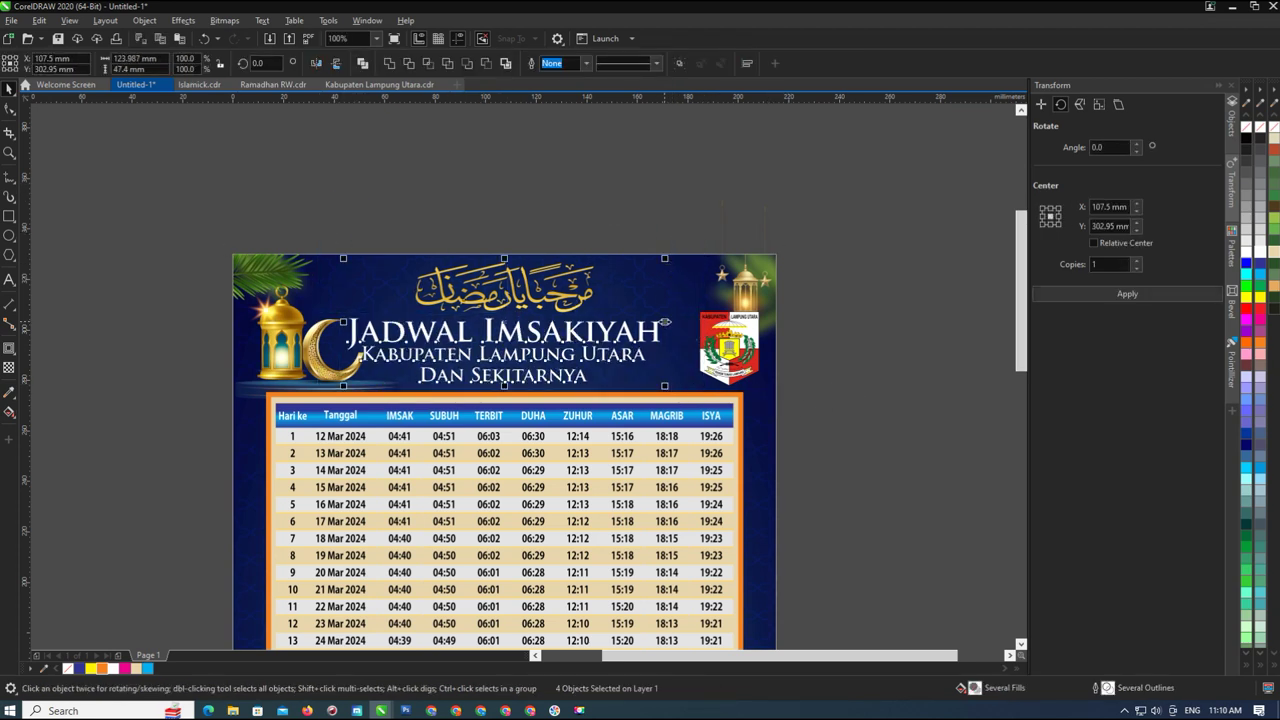
click(604, 191)
drag(730, 362, 684, 360)
click(604, 215)
In the background PowerClip, duplicate the lantern's platform across to the header's right side, finish editing, and nudge the emblem up above it
double_click(318, 391)
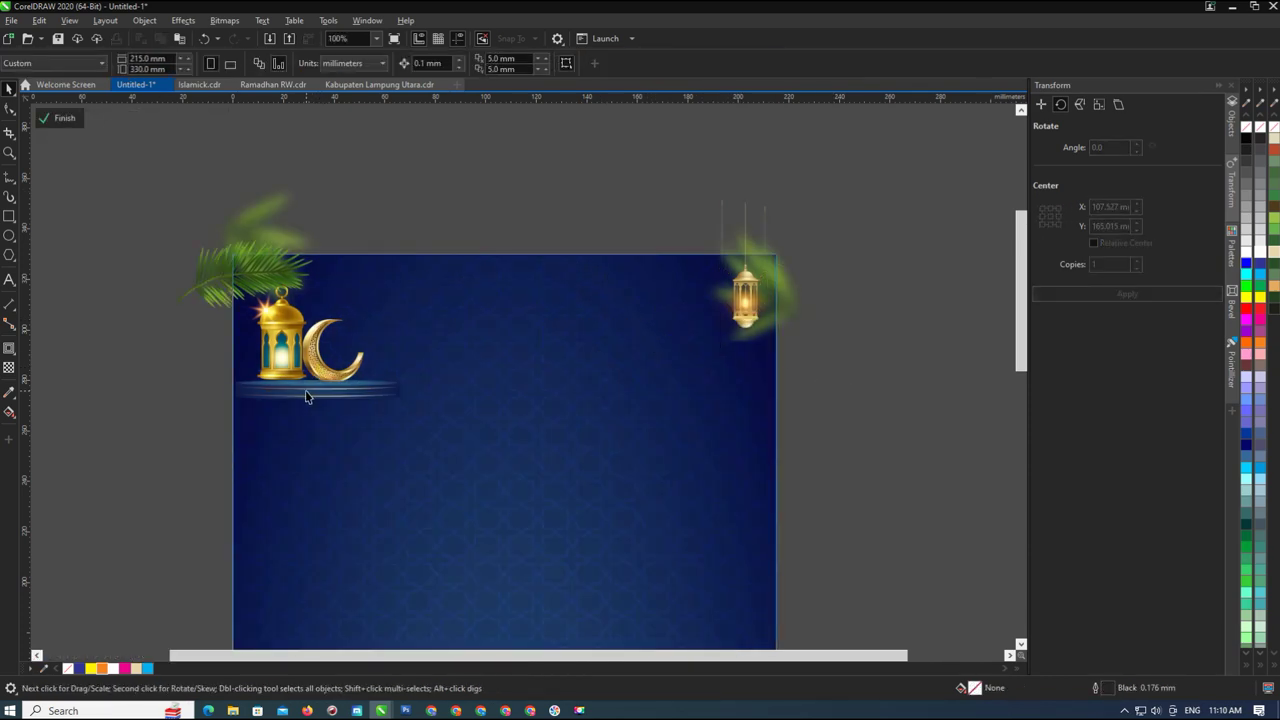
drag(157, 371, 451, 437)
drag(340, 419, 712, 420)
ctrl+click(850, 384)
click(824, 388)
drag(678, 363, 684, 353)
click(198, 337)
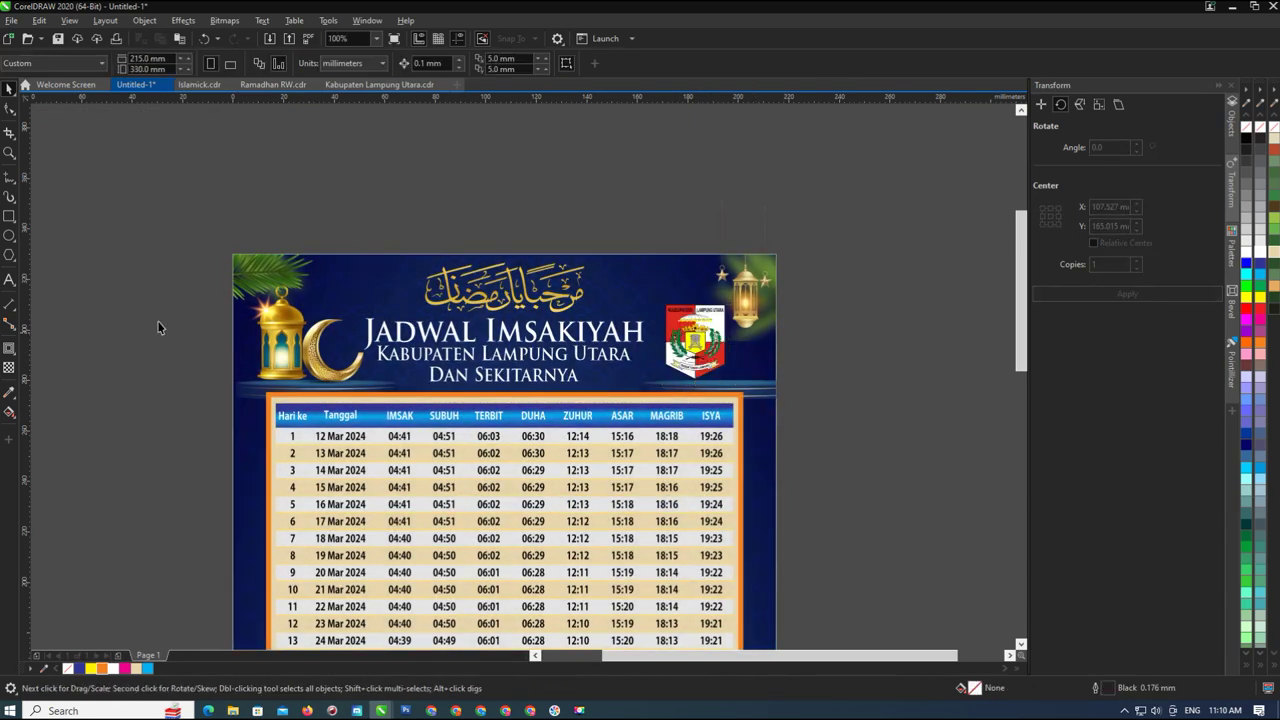
drag(324, 383, 697, 384)
click(786, 408)
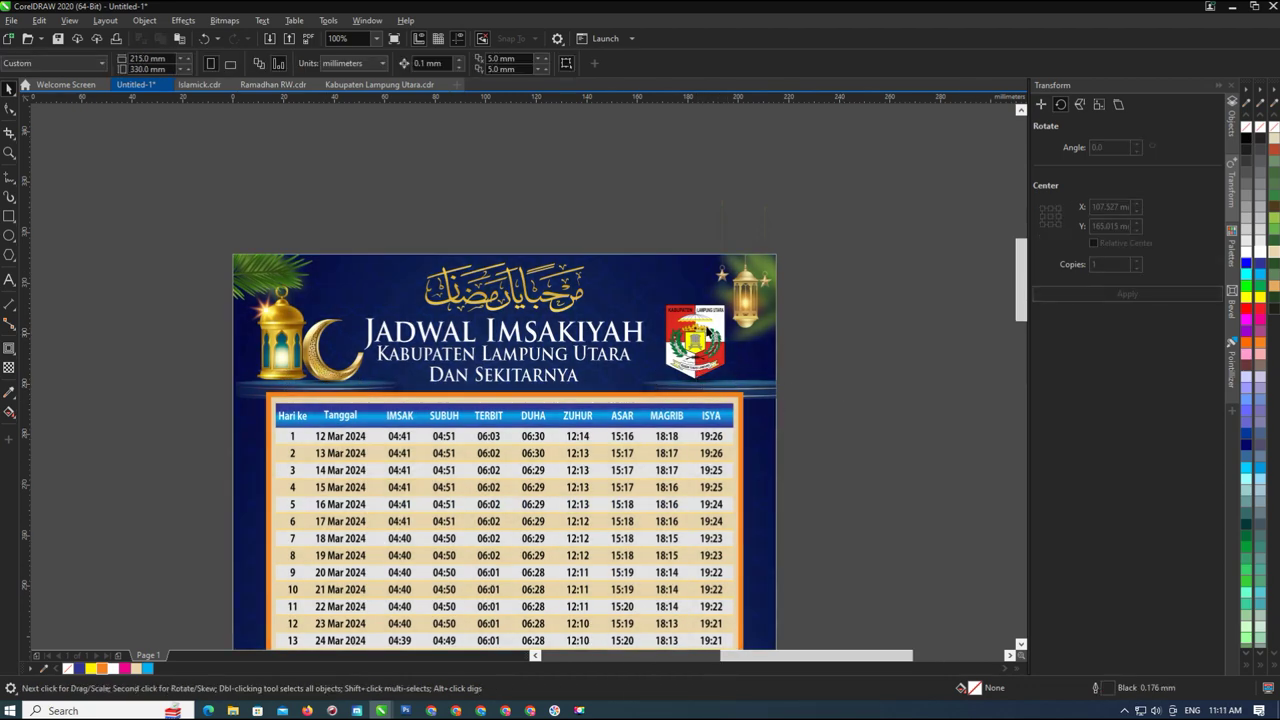
Reduce the tagline to about 110 mm wide and reposition it beneath the Ramadhan lettering
scroll(491, 374, down, 3)
scroll(491, 374, up, 2)
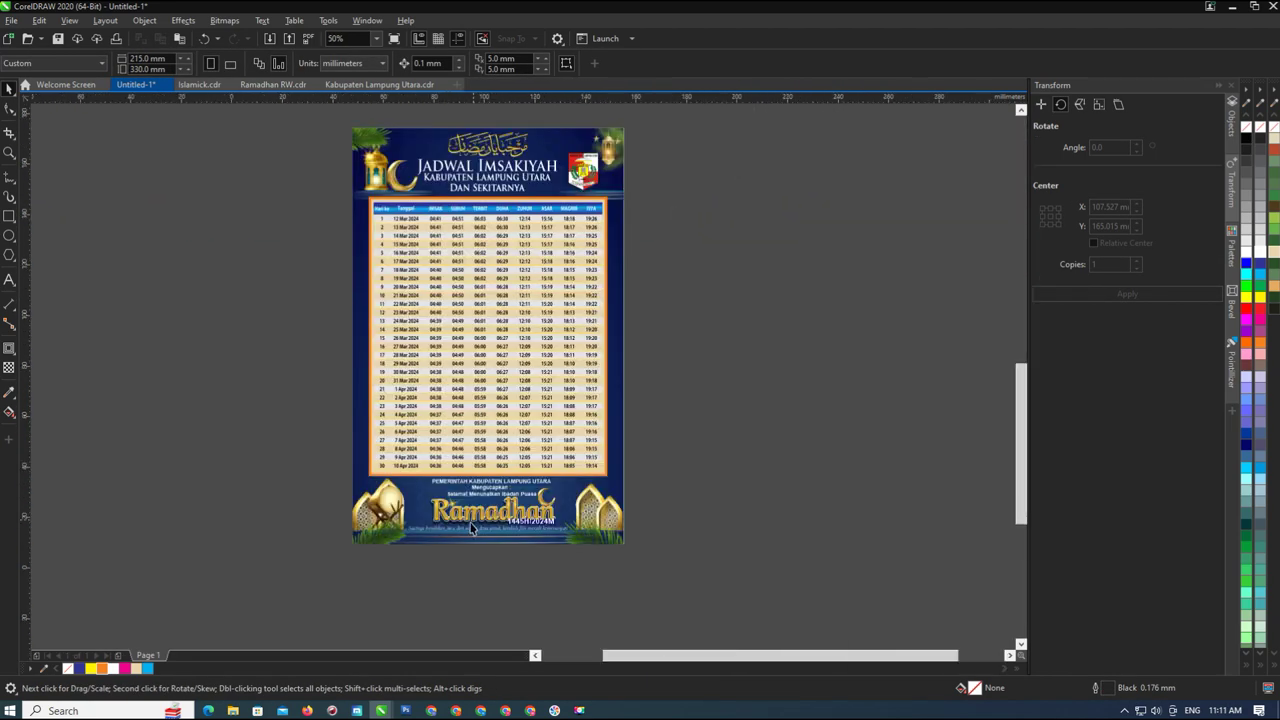
scroll(474, 528, up, 2)
click(560, 540)
scroll(494, 561, up, 2)
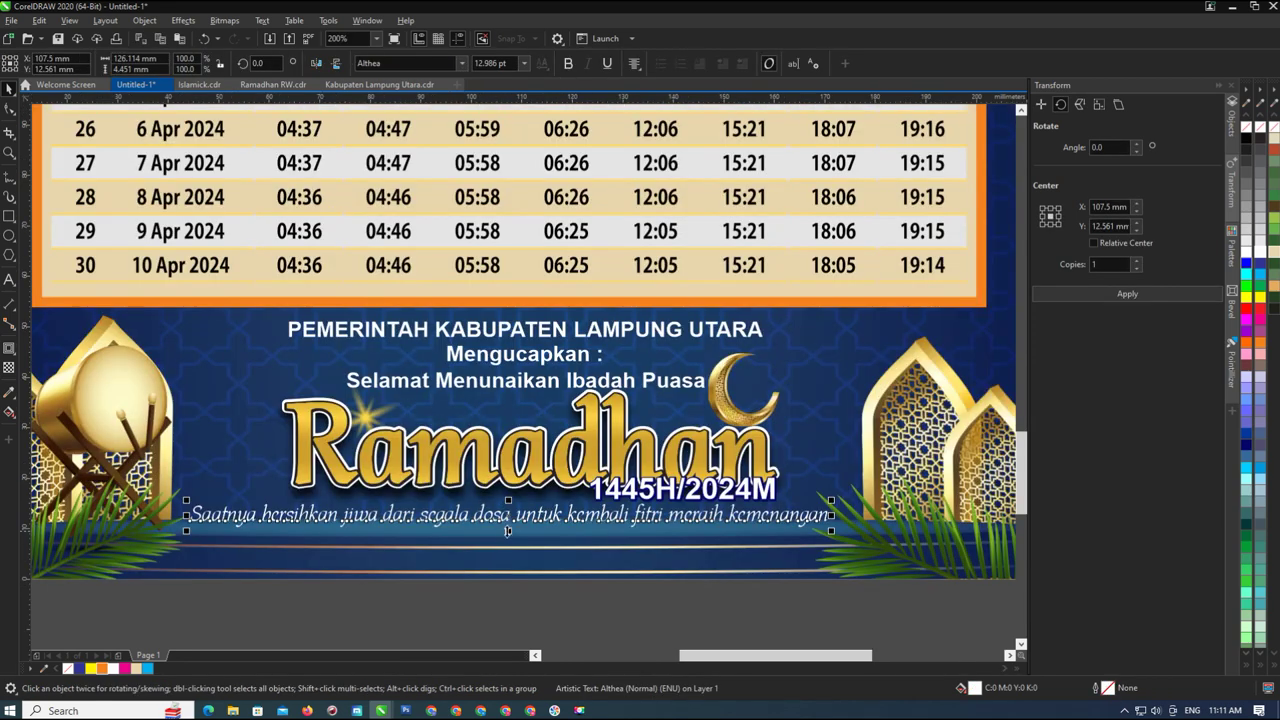
drag(831, 522, 790, 503)
drag(702, 524, 726, 519)
Centre all the footer greeting elements together on the page width between the two pairs of arches
scroll(548, 549, down, 2)
click(376, 512)
drag(582, 380, 675, 402)
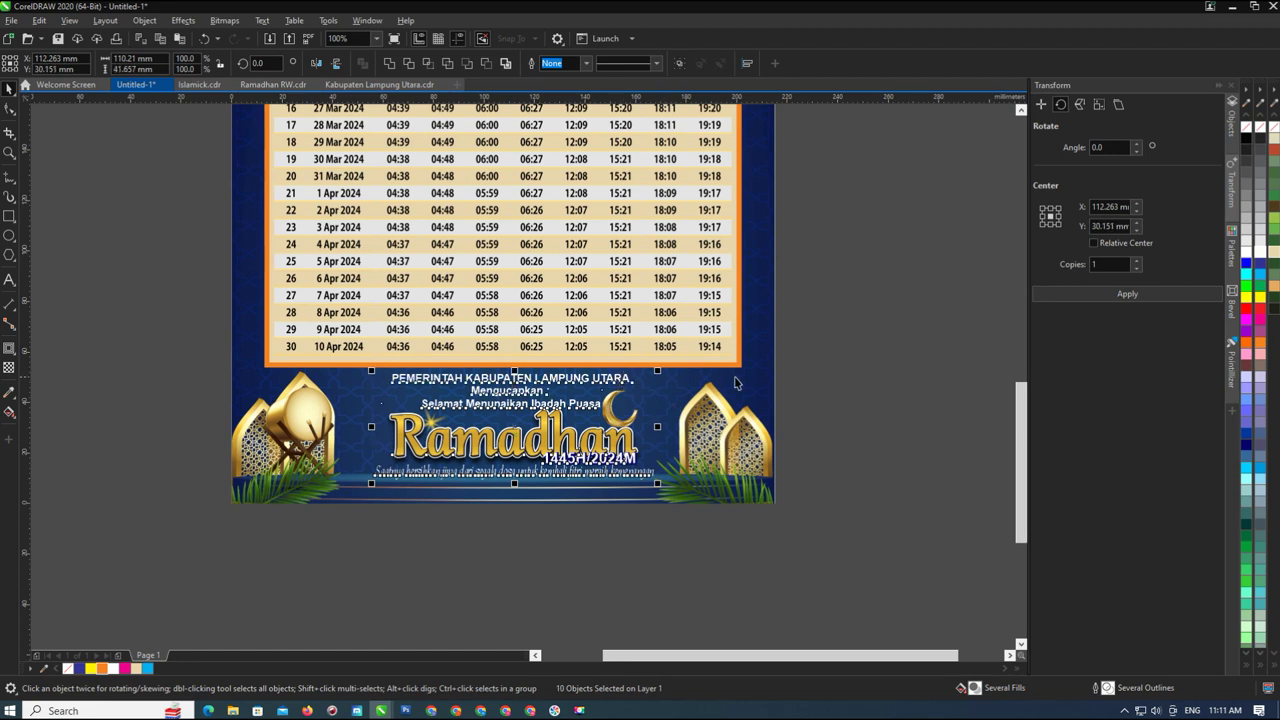
key(p)
Move "1445H/2024M" to the middle beneath the Ramadhan lettering, and nudge the crescent slightly to the right
click(907, 403)
drag(515, 420, 610, 420)
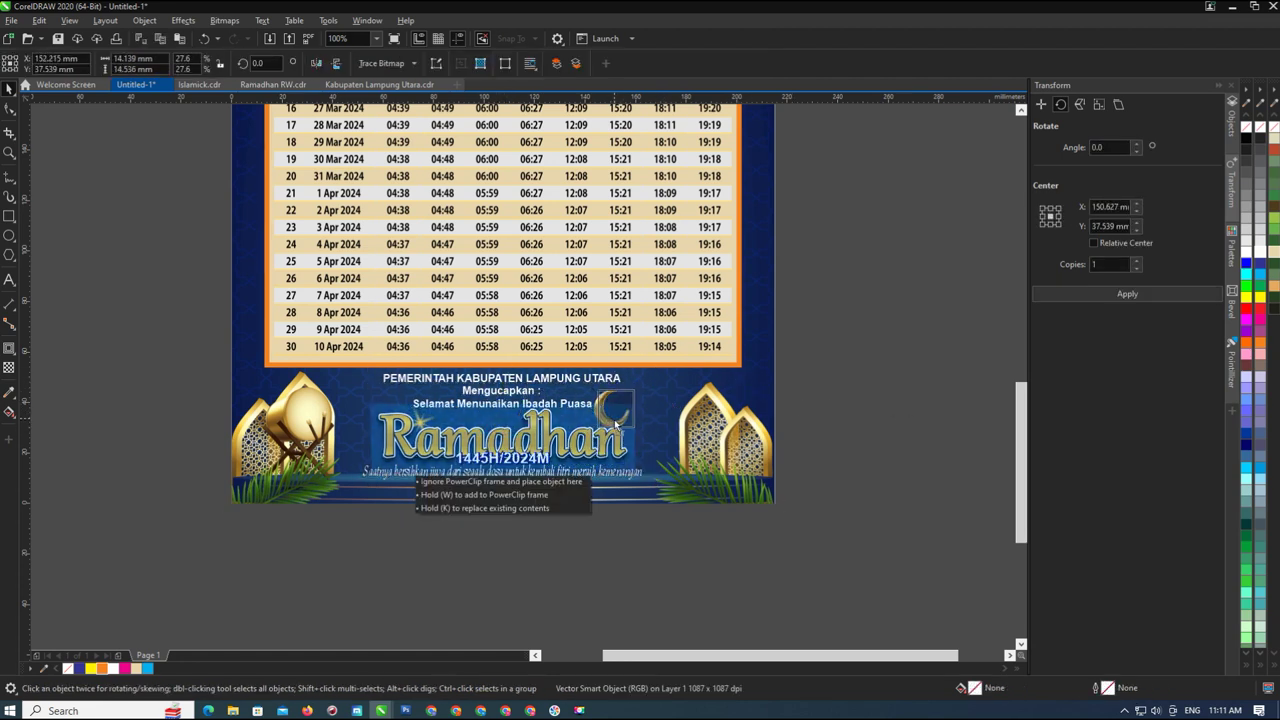
click(867, 453)
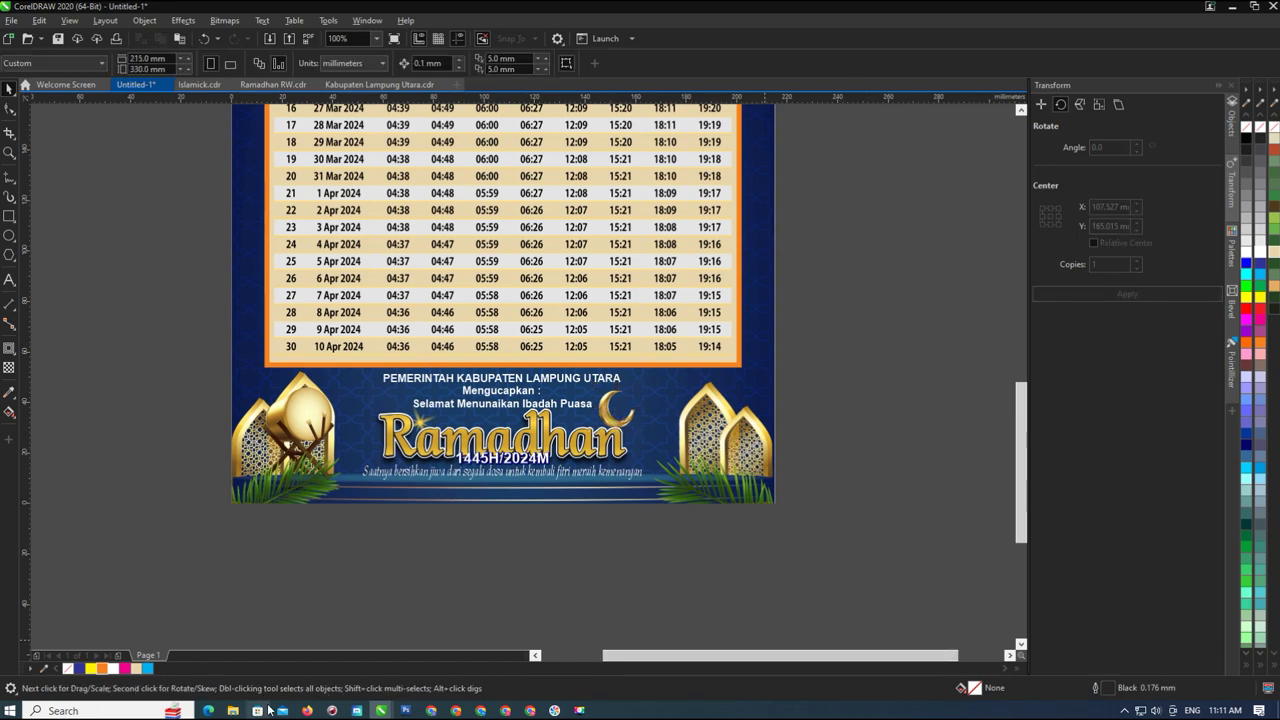
right_click(580, 711)
scroll(581, 560, down, 2)
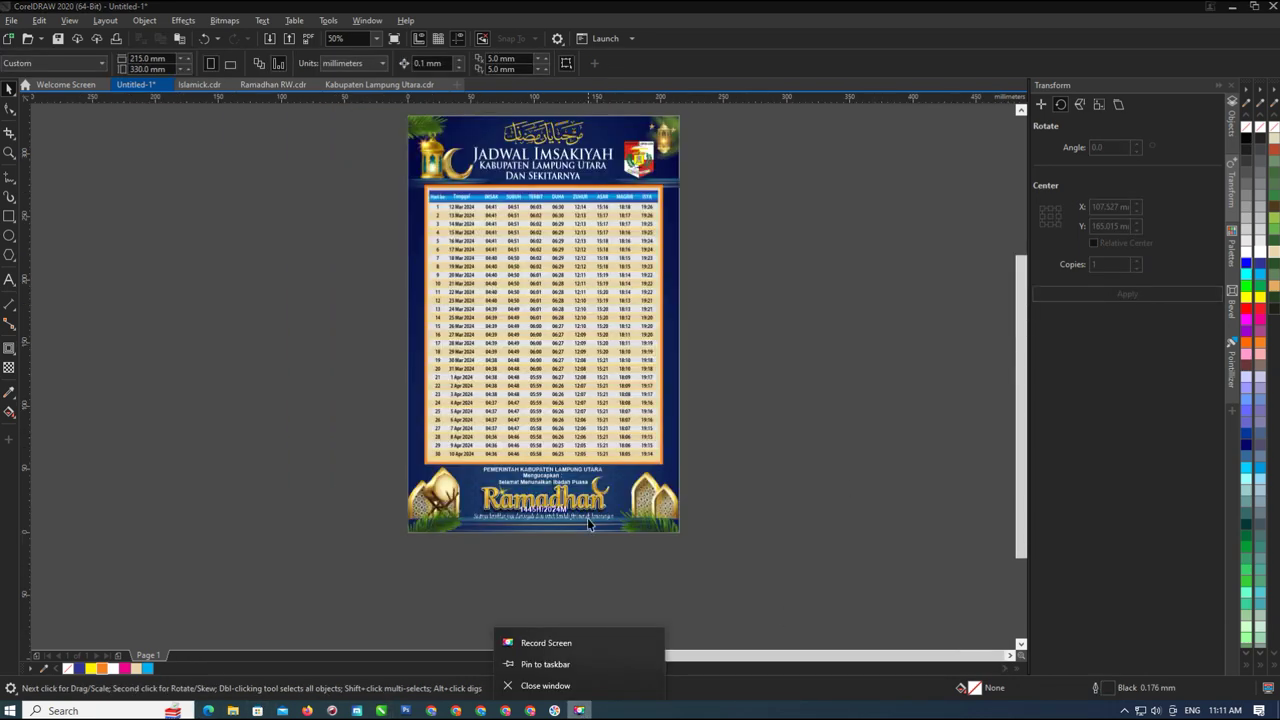
click(545, 642)
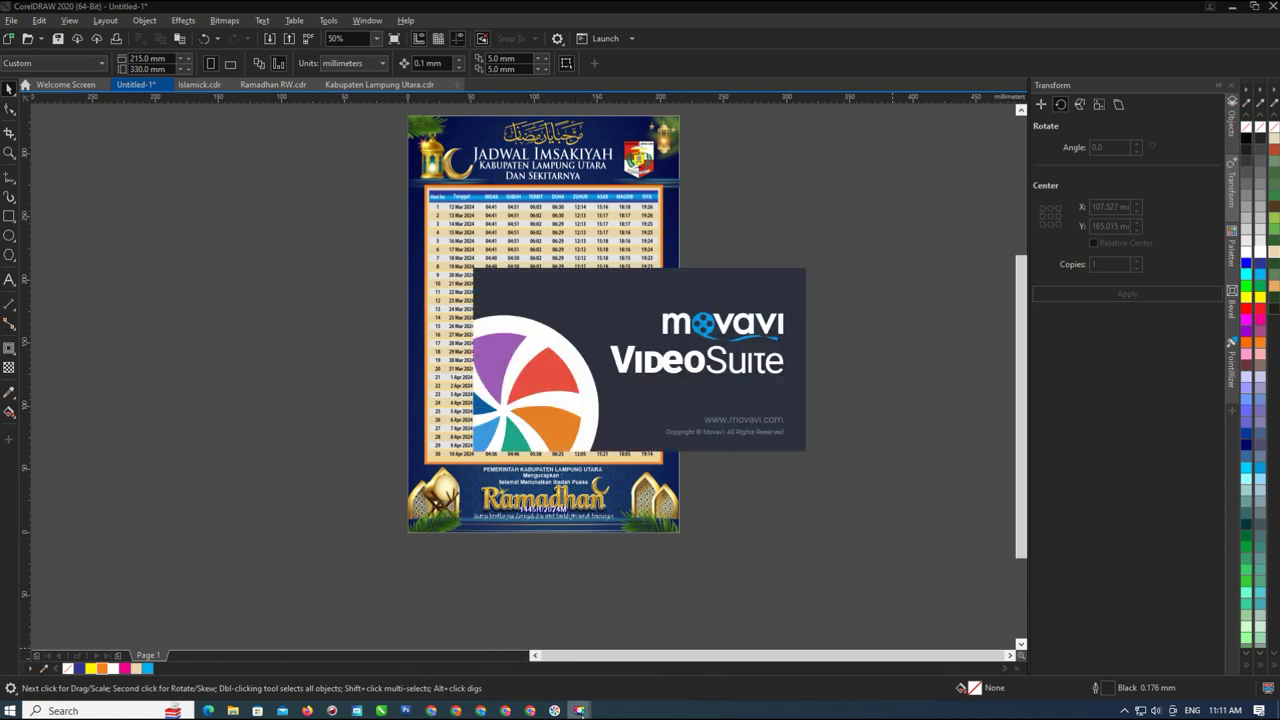